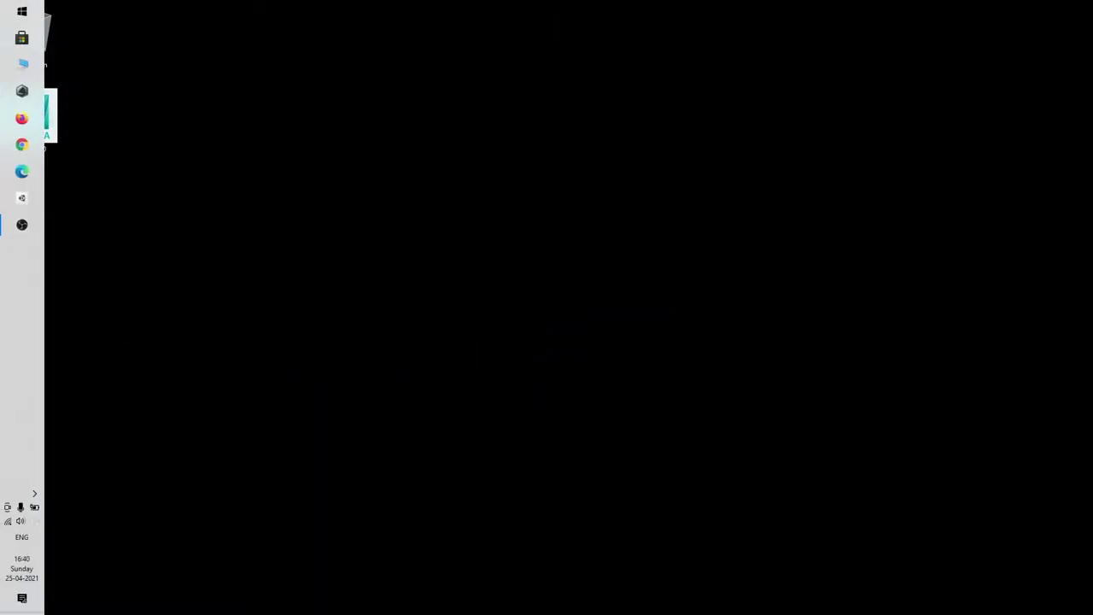
# Launch Unity Hub and start a new project with Unity version 2020.3.1f1.
pyautogui.click(21, 200)
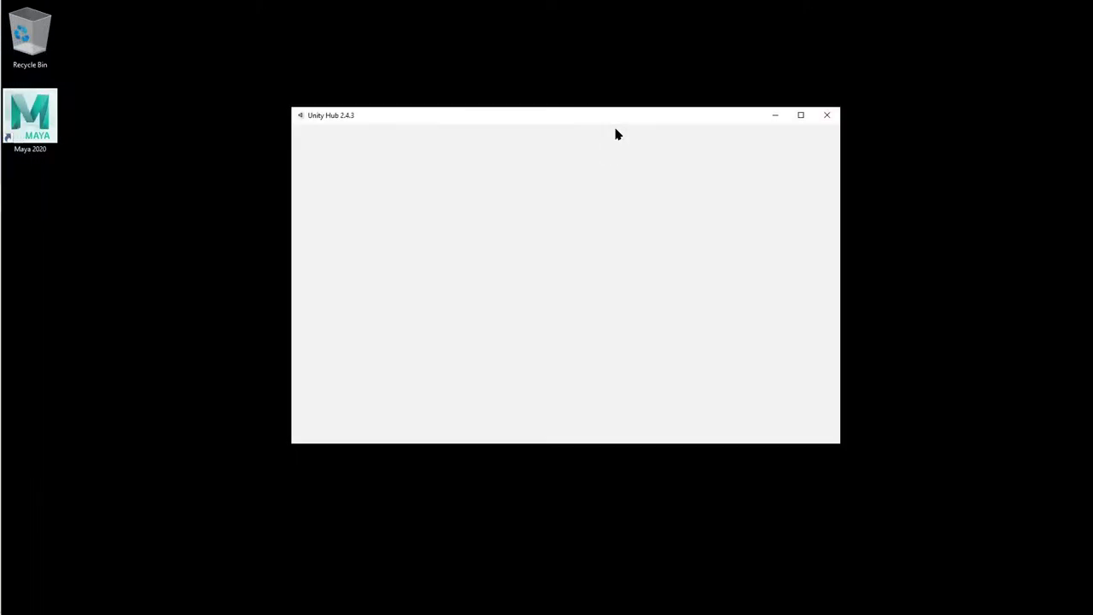
pyautogui.scroll(-10, 454, 354)
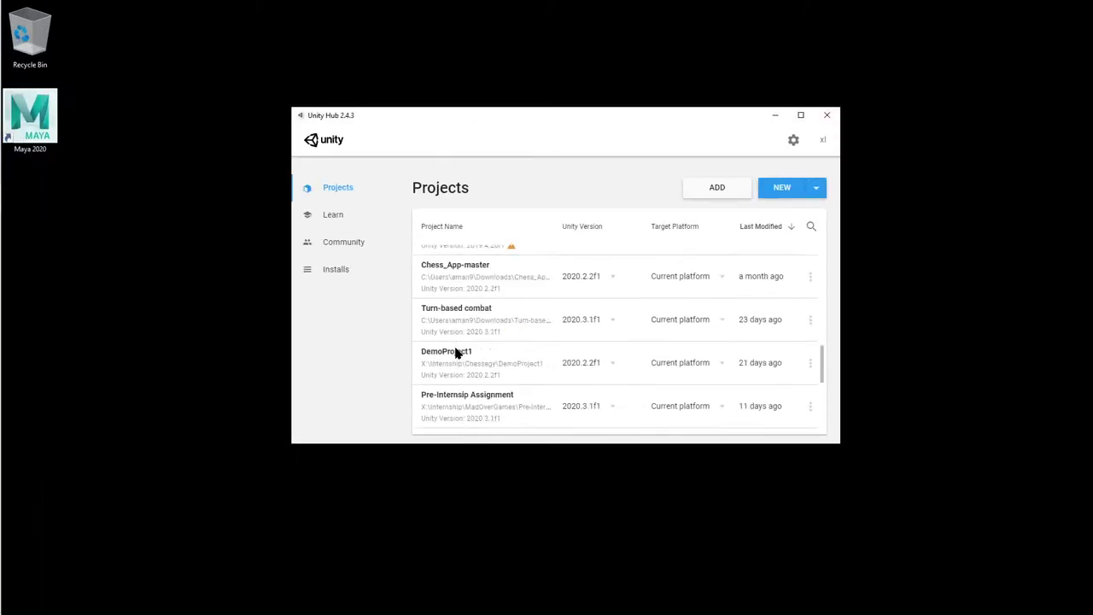
pyautogui.scroll(12, 454, 353)
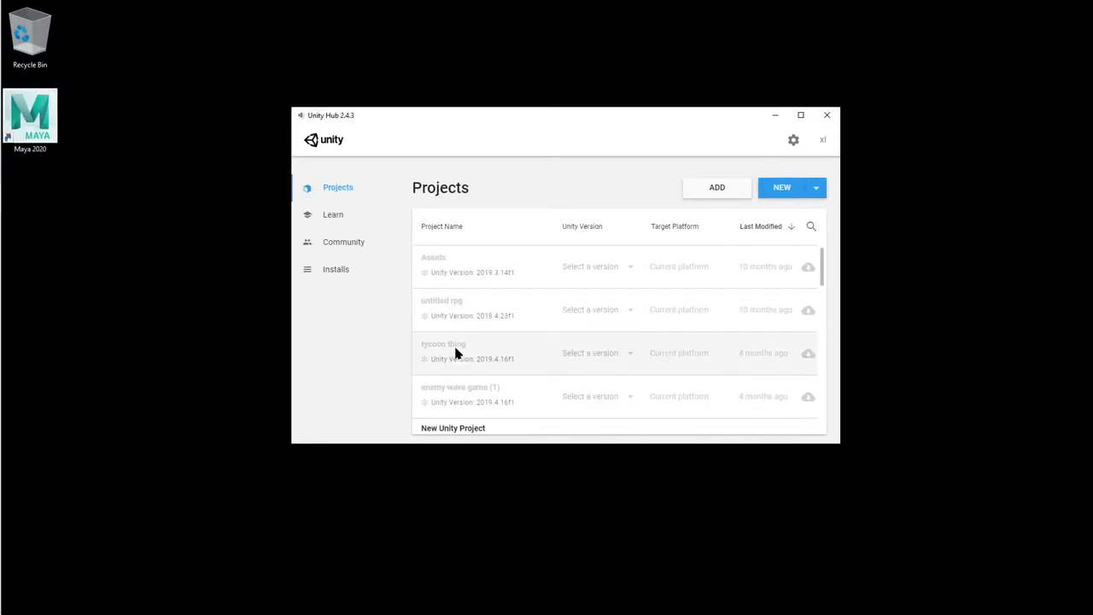
pyautogui.click(817, 189)
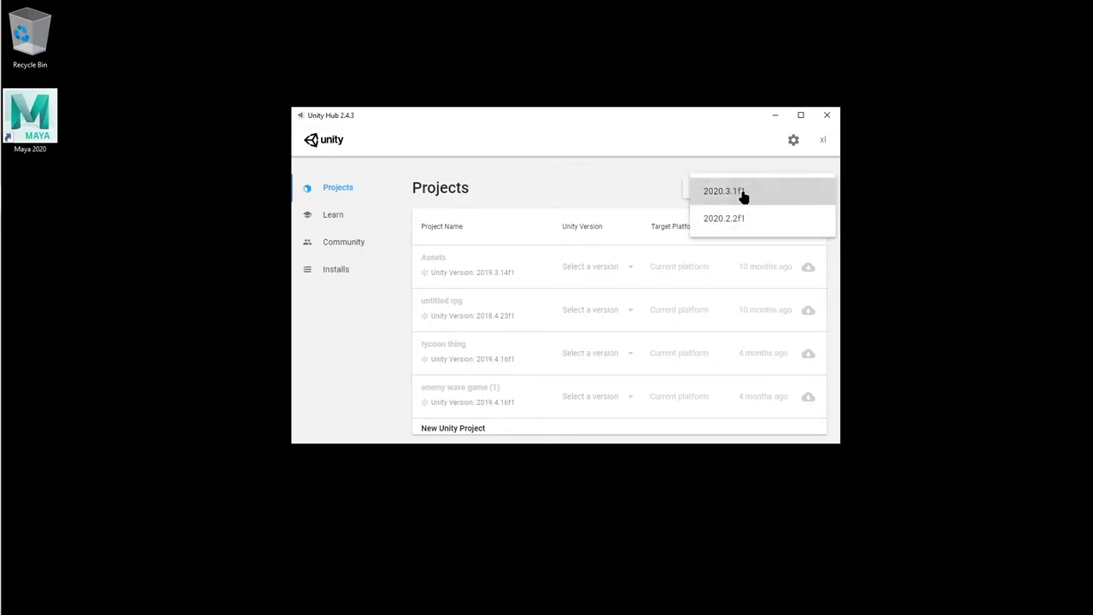
pyautogui.click(739, 193)
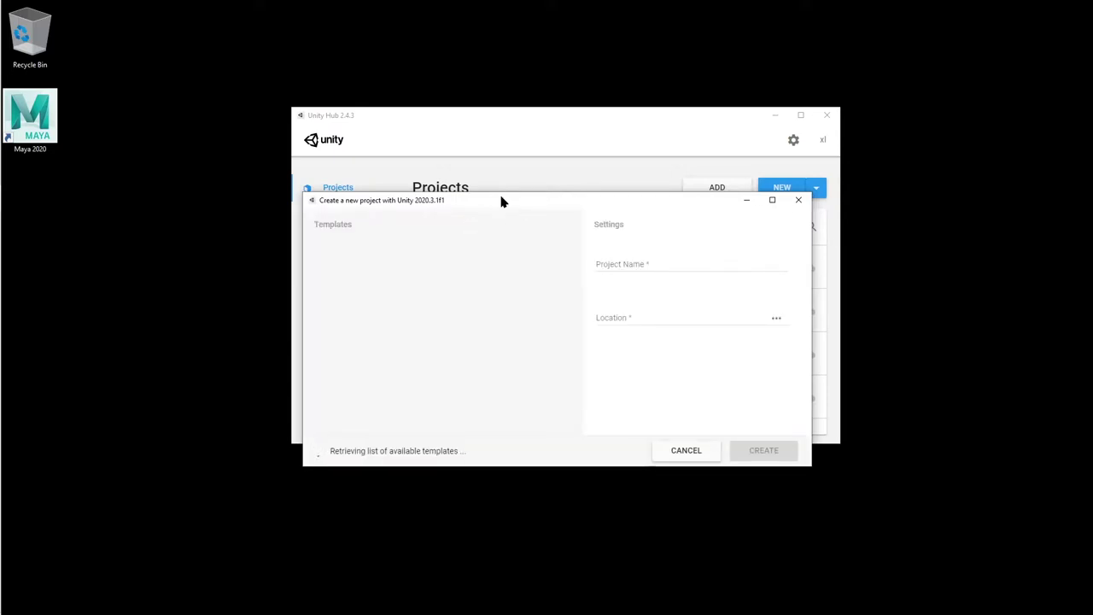
# Replace the default project name with a new one beginning 'My'.
pyautogui.moveTo(502, 195); pyautogui.dragTo(507, 145)
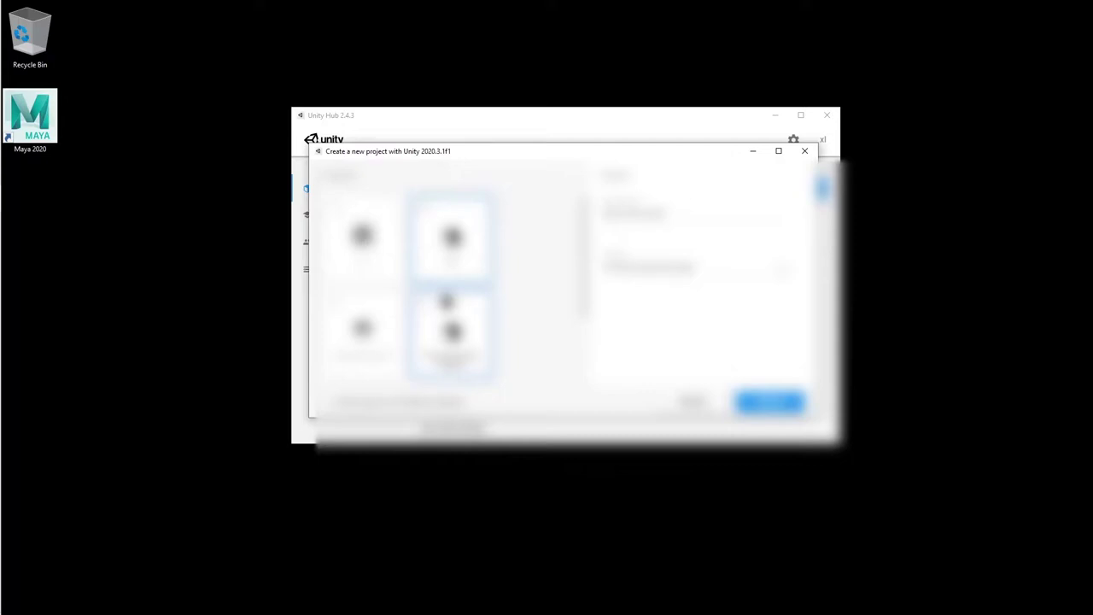
pyautogui.click(723, 213)
pyautogui.hotkey('ctrl', 'a')
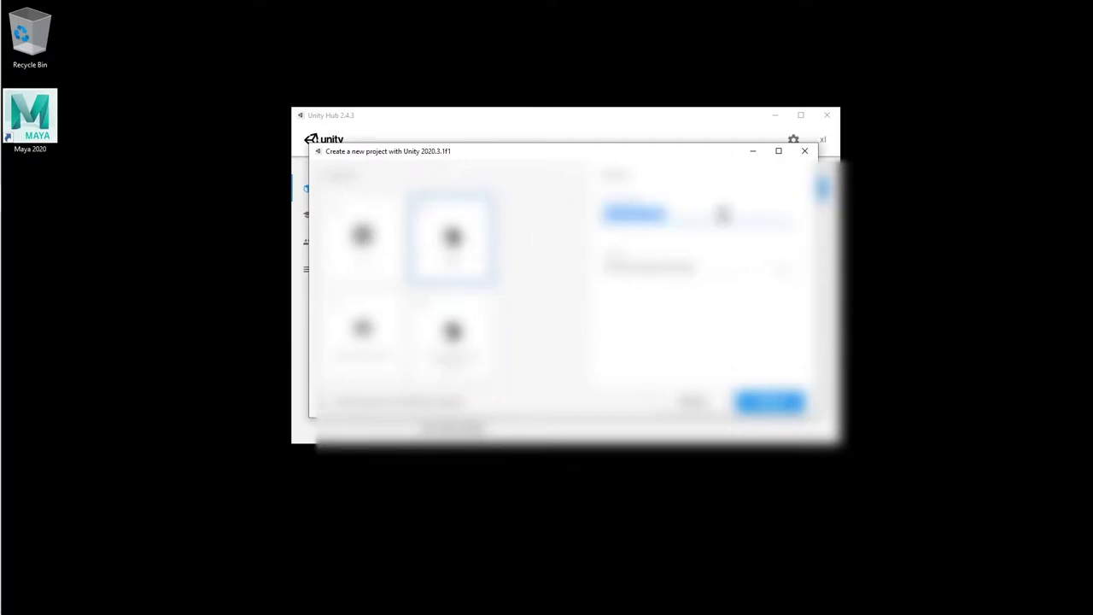
pyautogui.press('BackSpace')
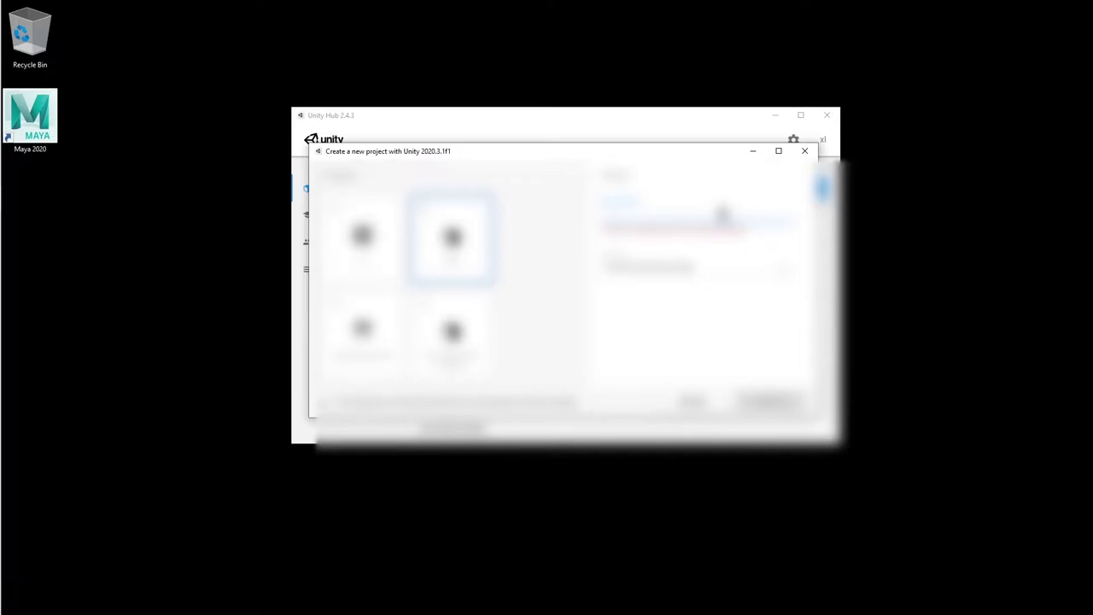
pyautogui.write('My')
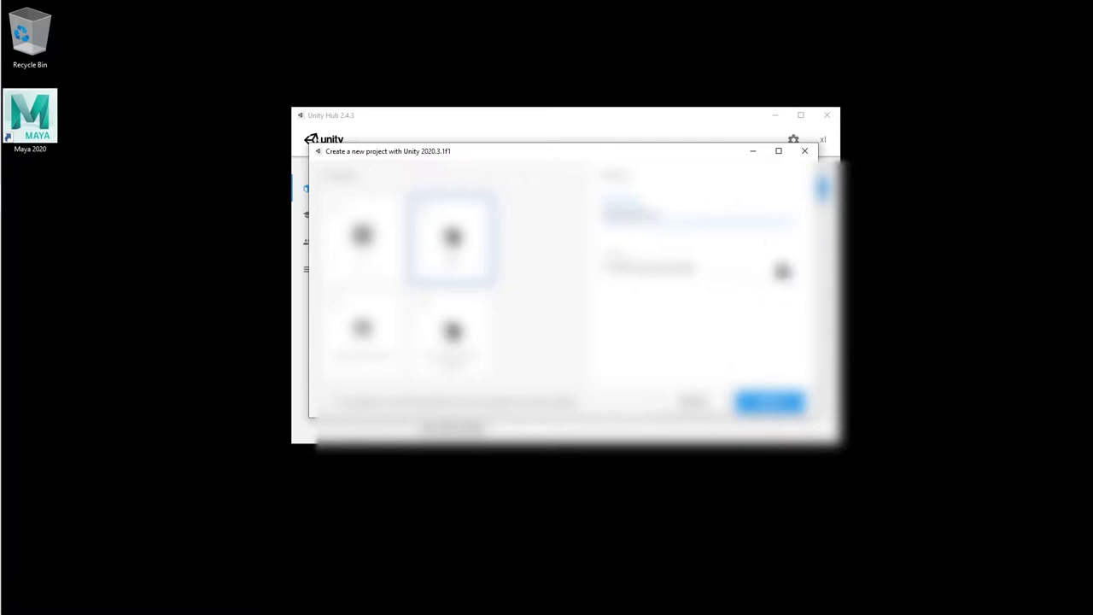
# Set the project location to X:\Unity3D\GitHub\Roller-Madness and create the project.
pyautogui.click(782, 269)
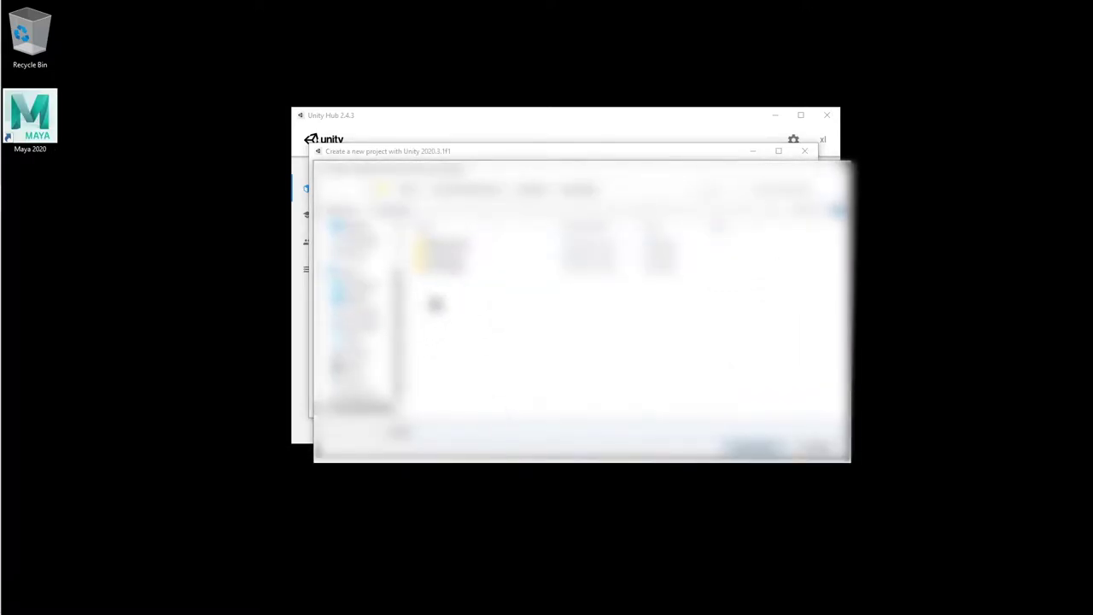
pyautogui.click(367, 406)
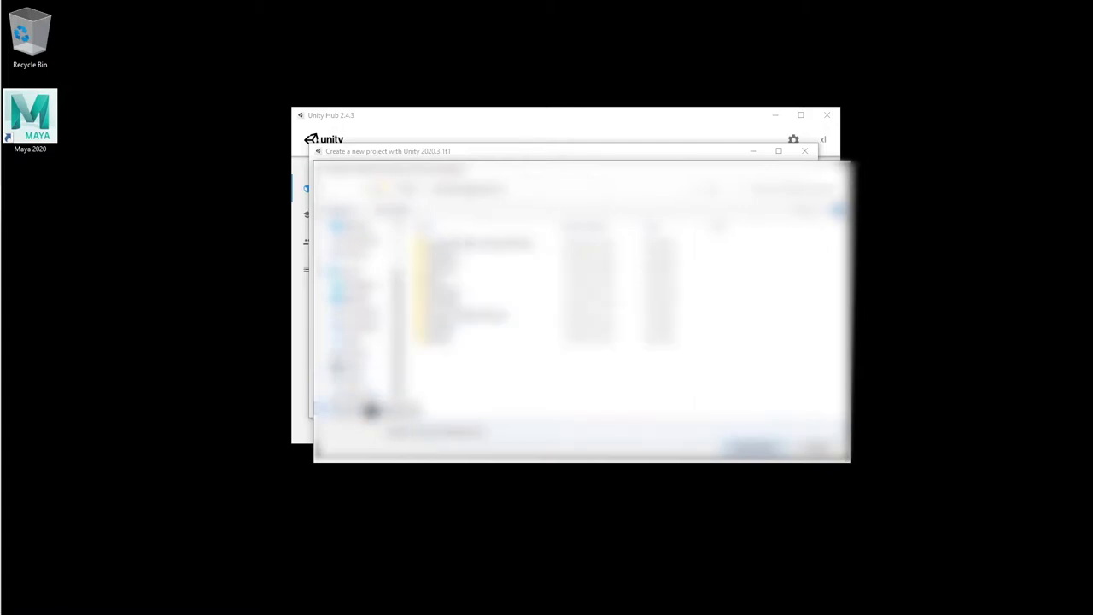
pyautogui.doubleClick(483, 338)
pyautogui.press('Down')
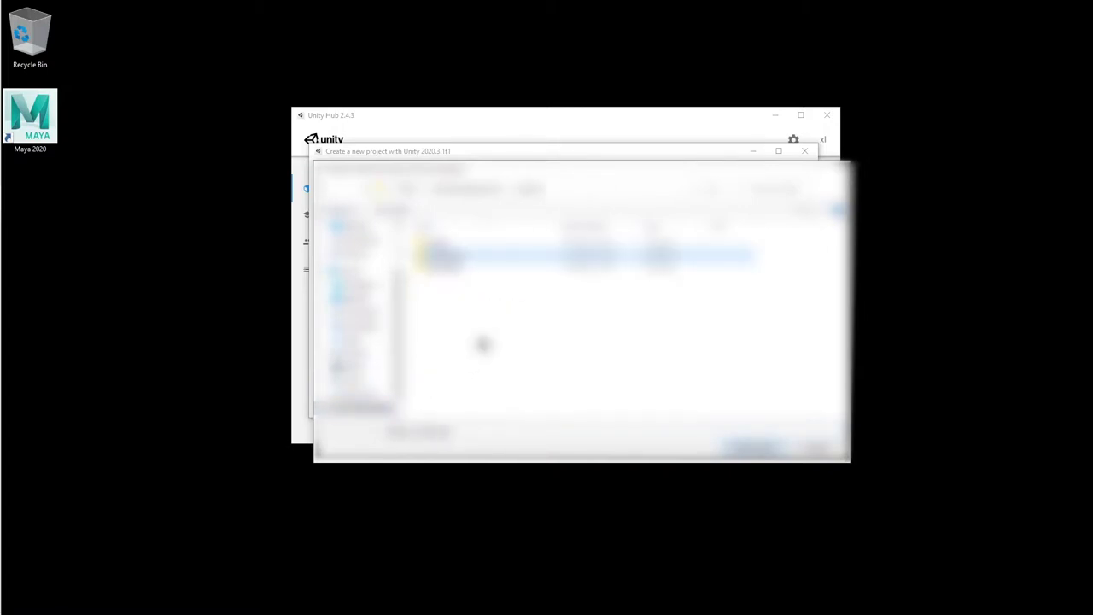
pyautogui.press('Return')
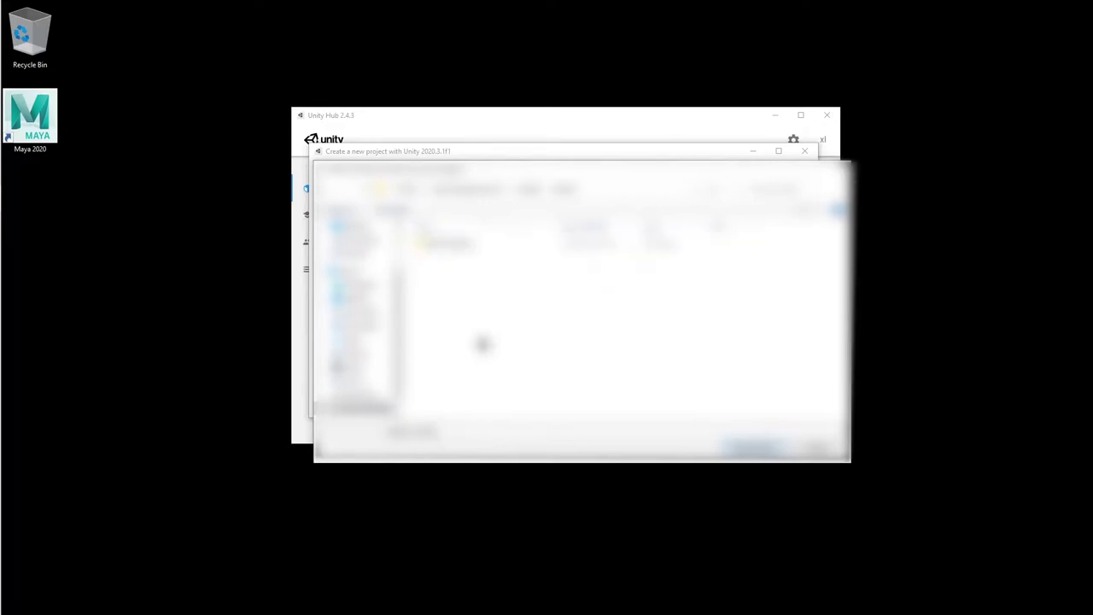
pyautogui.press('Down')
pyautogui.press('Return')
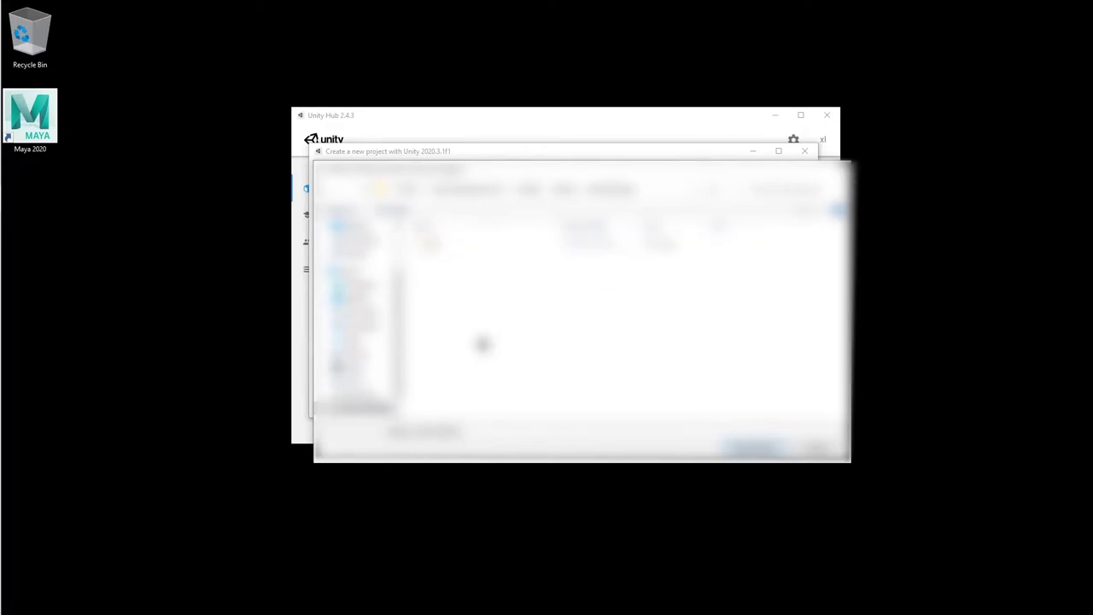
pyautogui.click(766, 455)
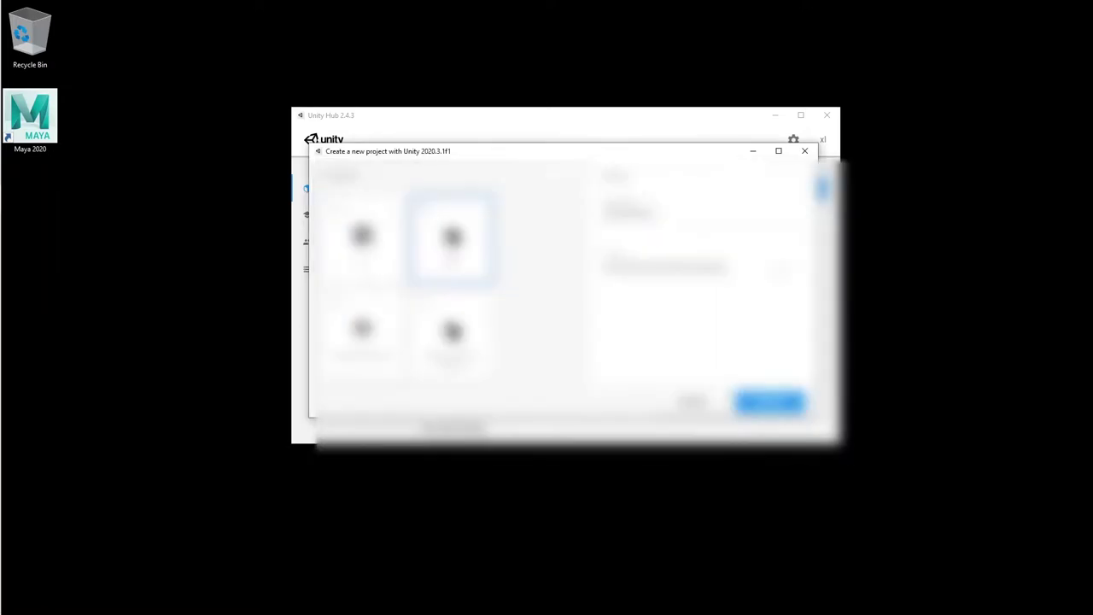
pyautogui.click(769, 403)
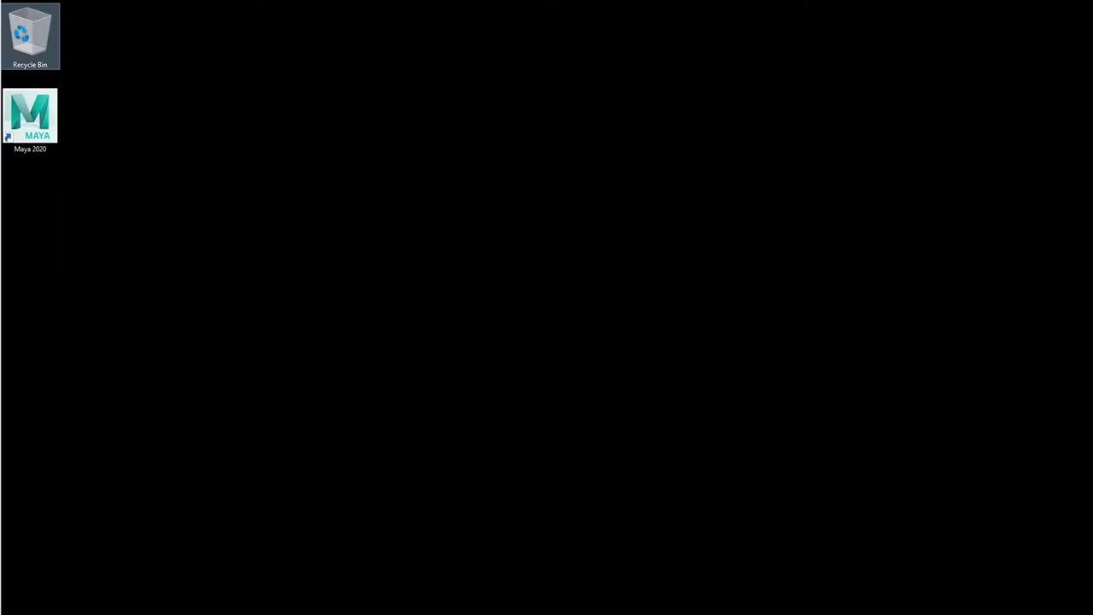
# Launch Firefox from the taskbar to an empty new tab.
pyautogui.moveTo(2, 217)
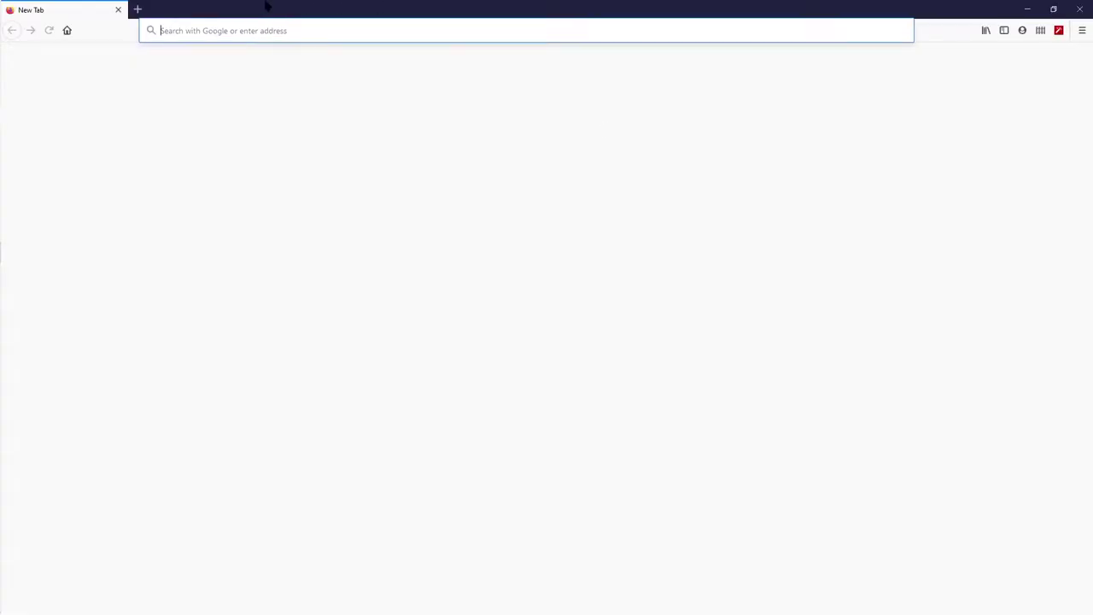
# Load xlibraries.club and launch the Project Ball game from its Online Gaming page.
pyautogui.write('xlibraries.club/')
pyautogui.press('Return')
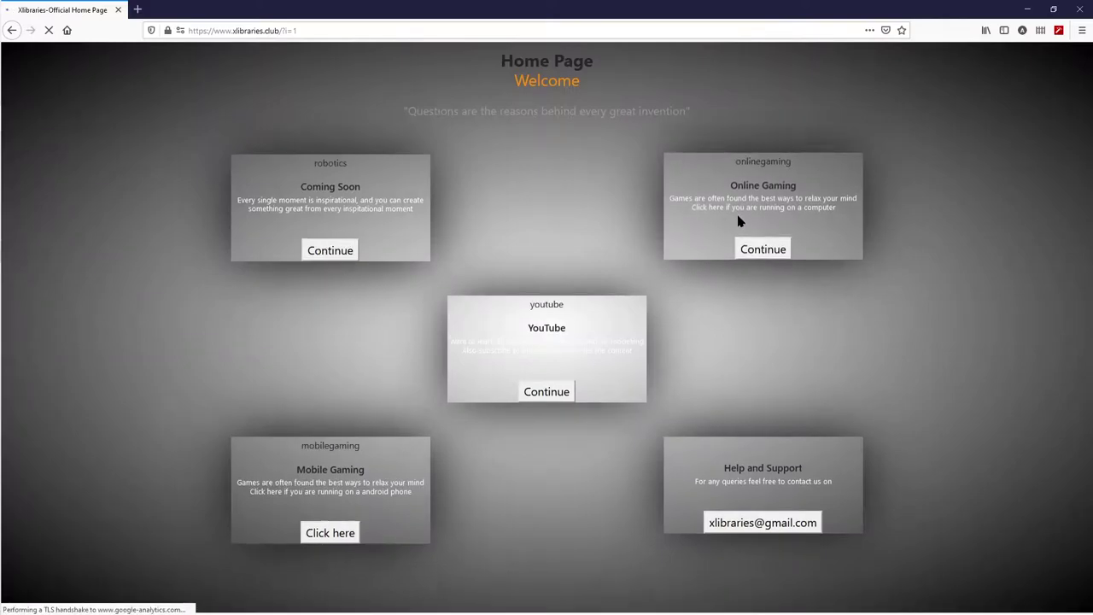
pyautogui.click(763, 244)
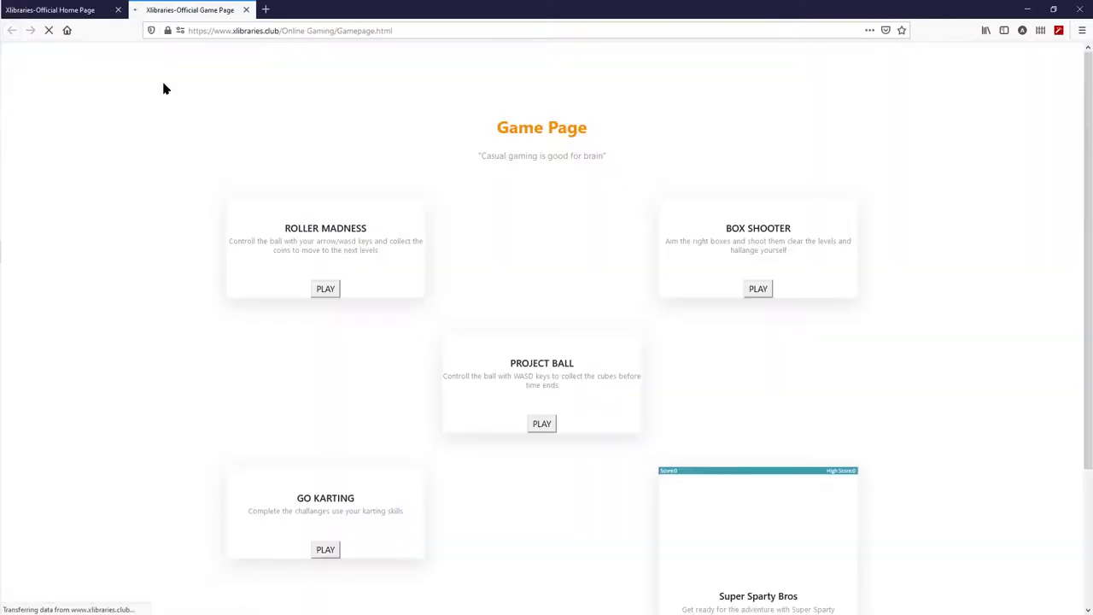
pyautogui.click(541, 424)
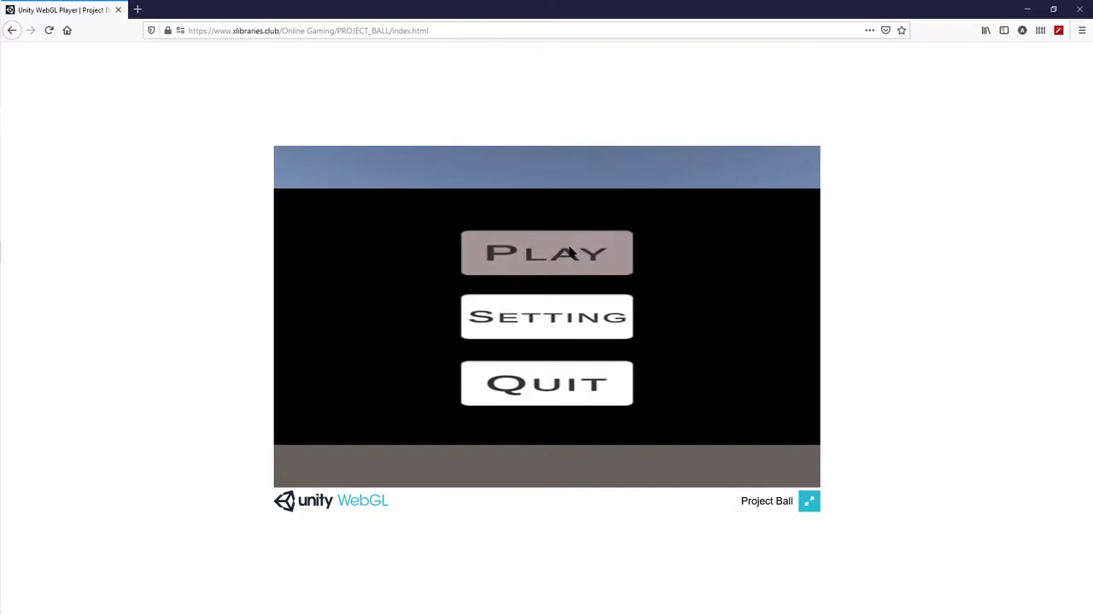
# Start a Project Ball round and steer the ball into the nearby red cubes.
pyautogui.click(573, 256)
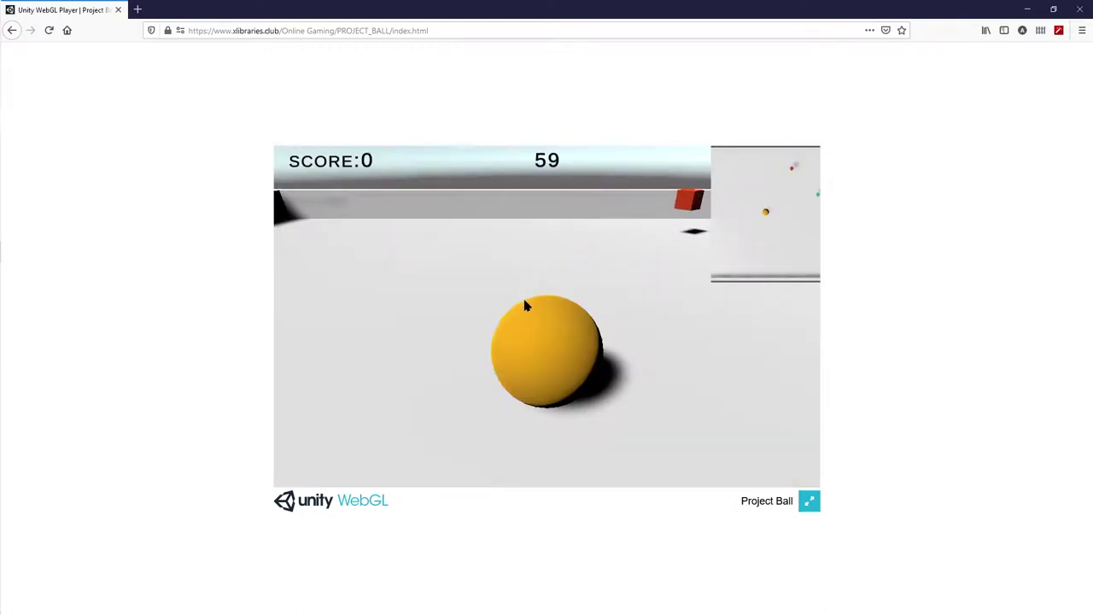
pyautogui.press('Up')
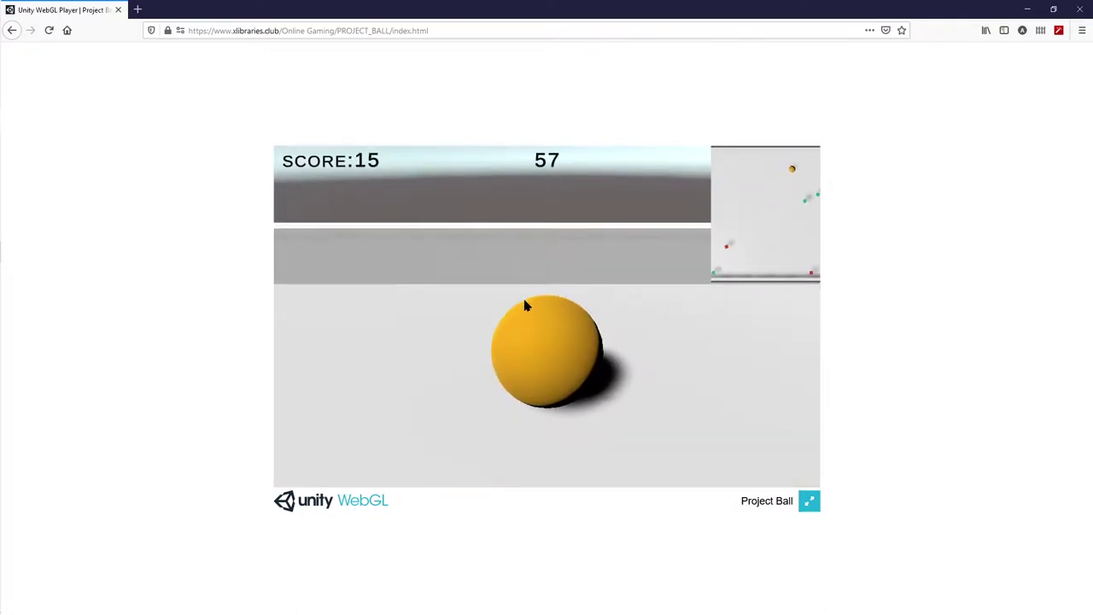
pyautogui.press('Right')
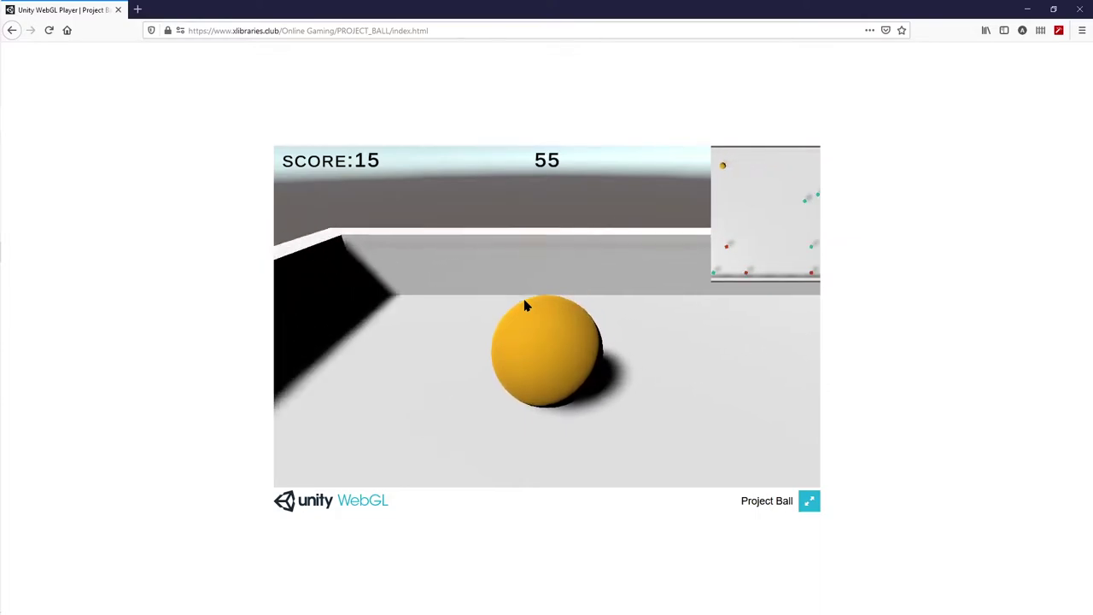
pyautogui.press('Right')
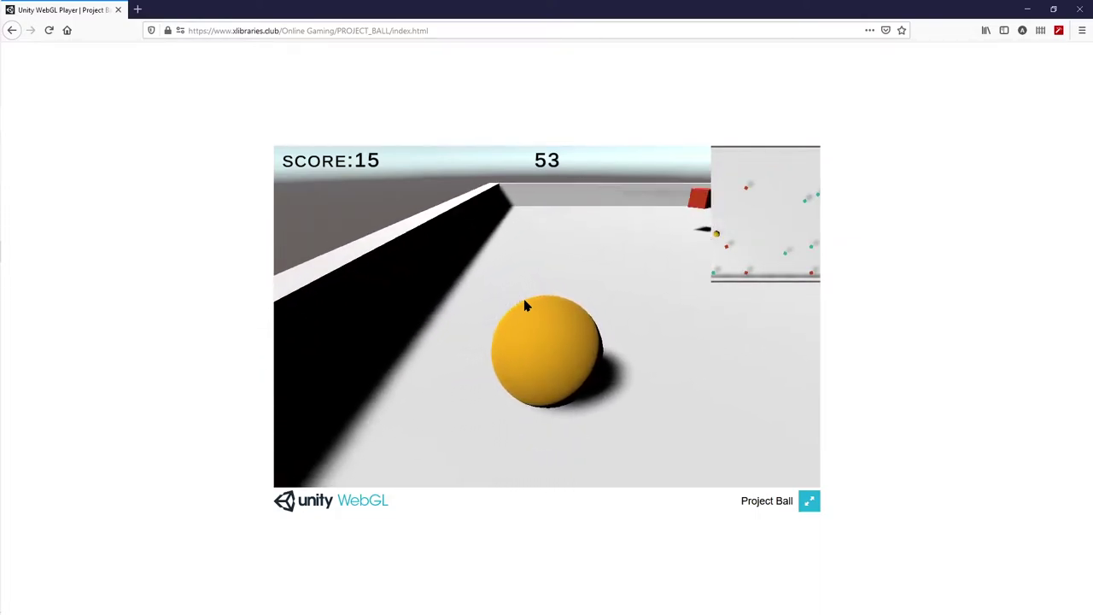
pyautogui.press('Up')
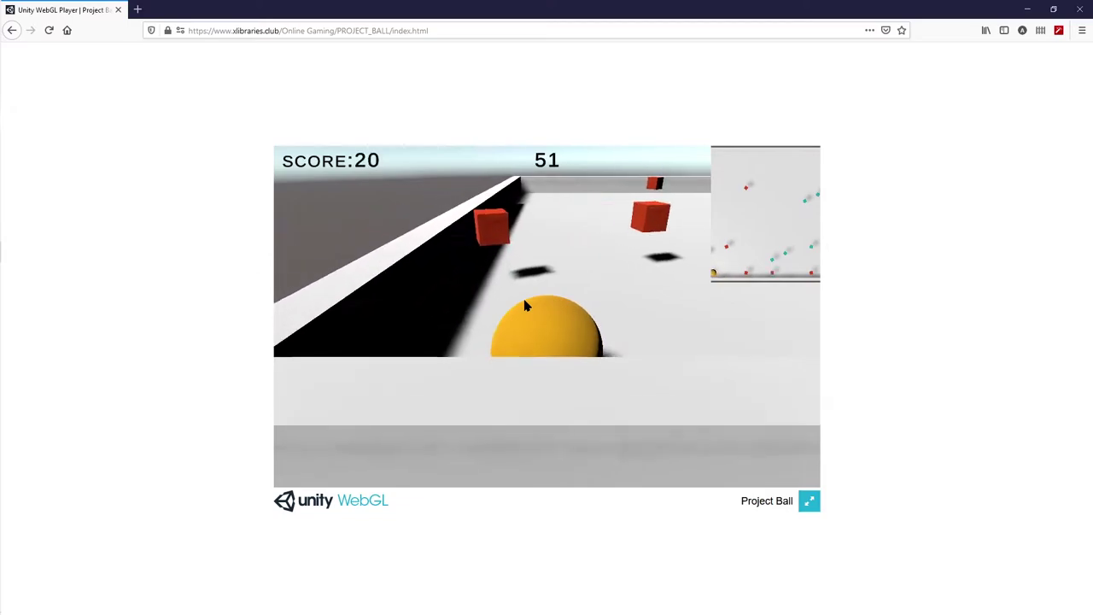
pyautogui.press('Right')
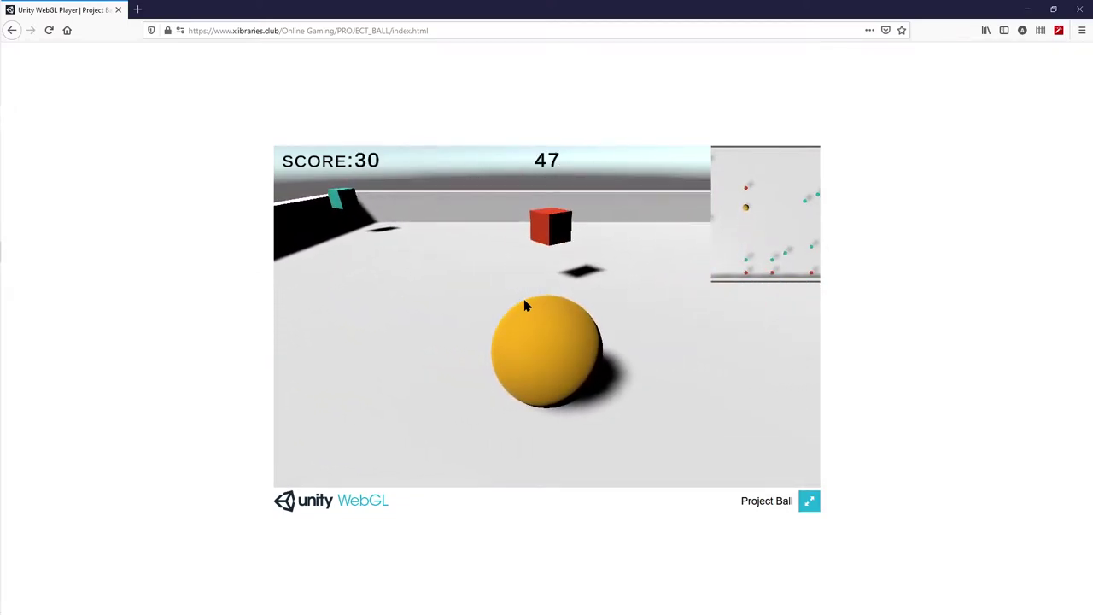
pyautogui.press('Up')
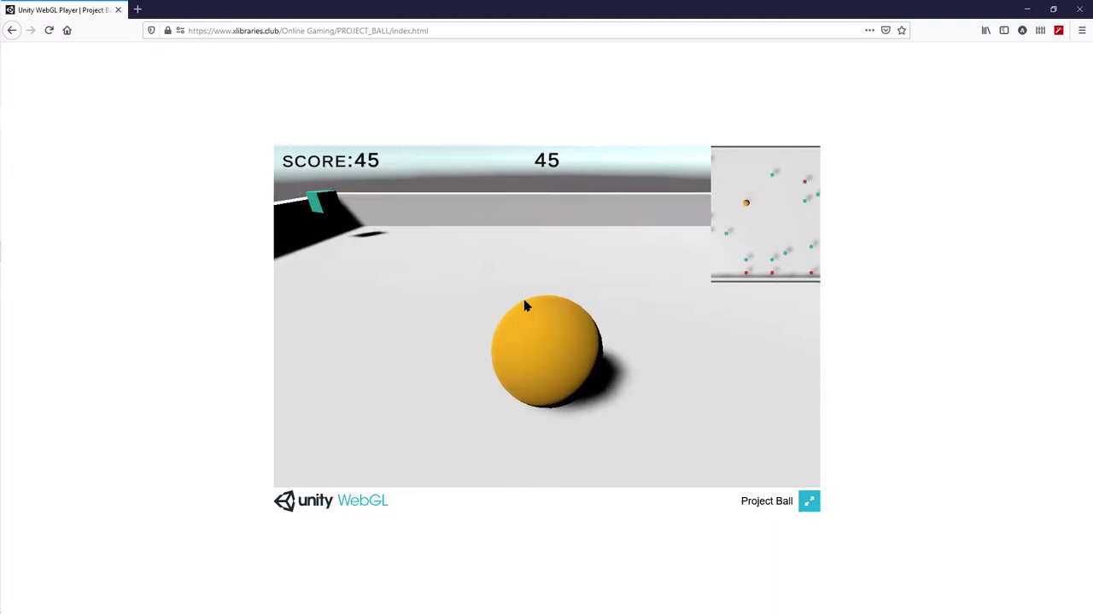
pyautogui.press('Right')
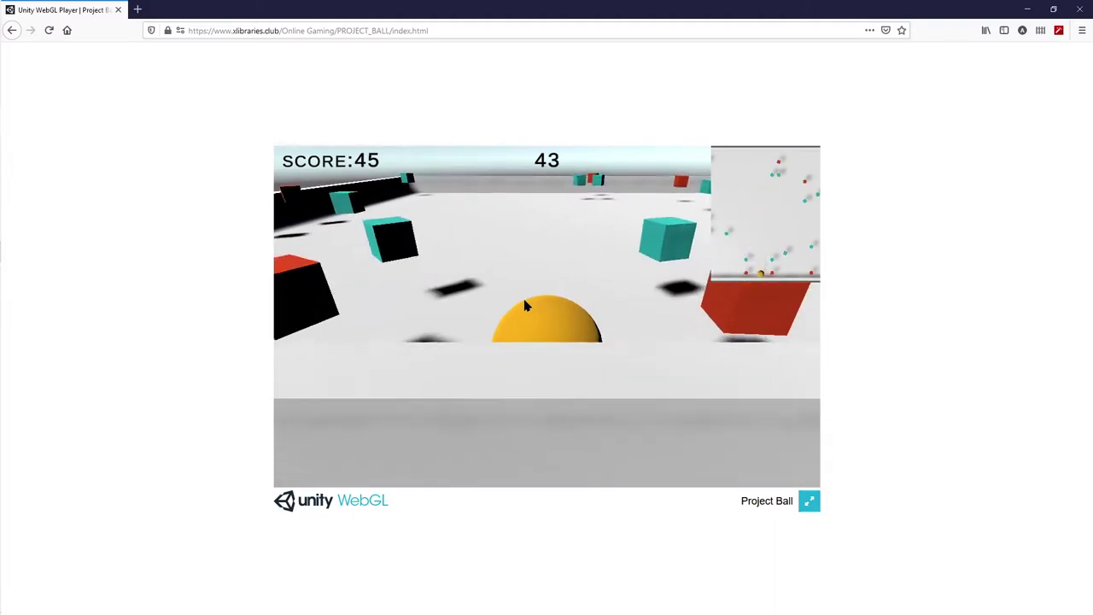
pyautogui.press('Left')
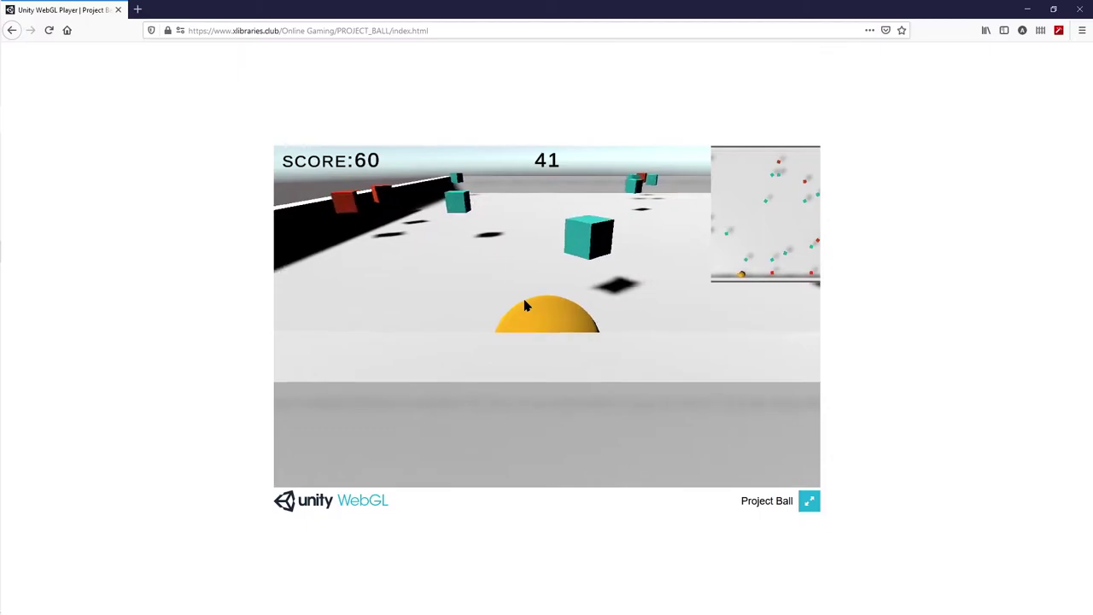
pyautogui.press('Right')
pyautogui.press('Left')
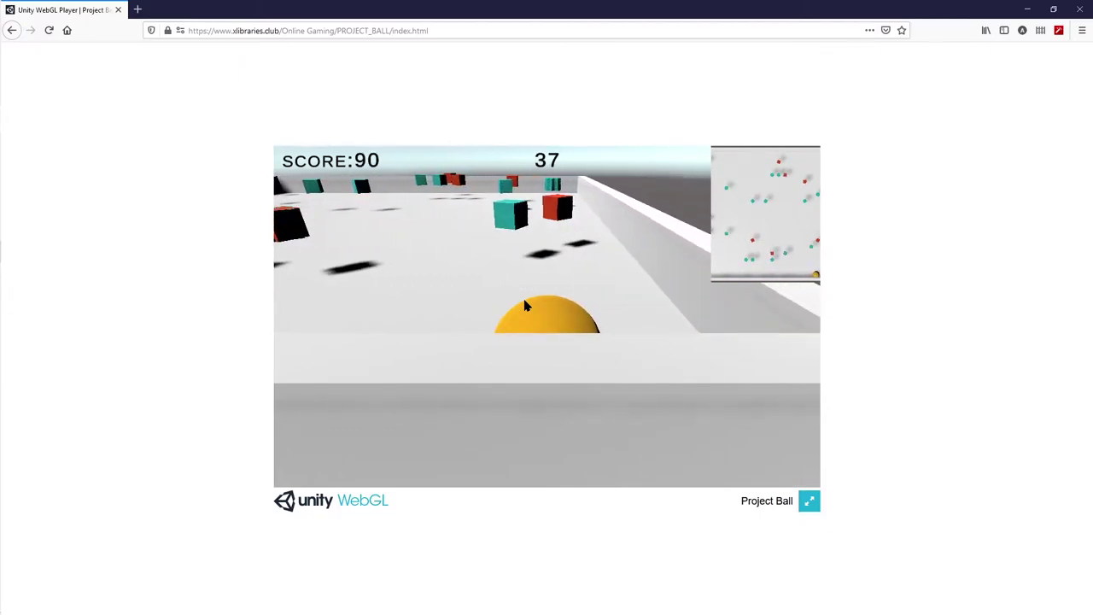
# Roll across the arena collecting cyan and other cubes until the score reaches 15.
pyautogui.press('Up')
pyautogui.press('Up')
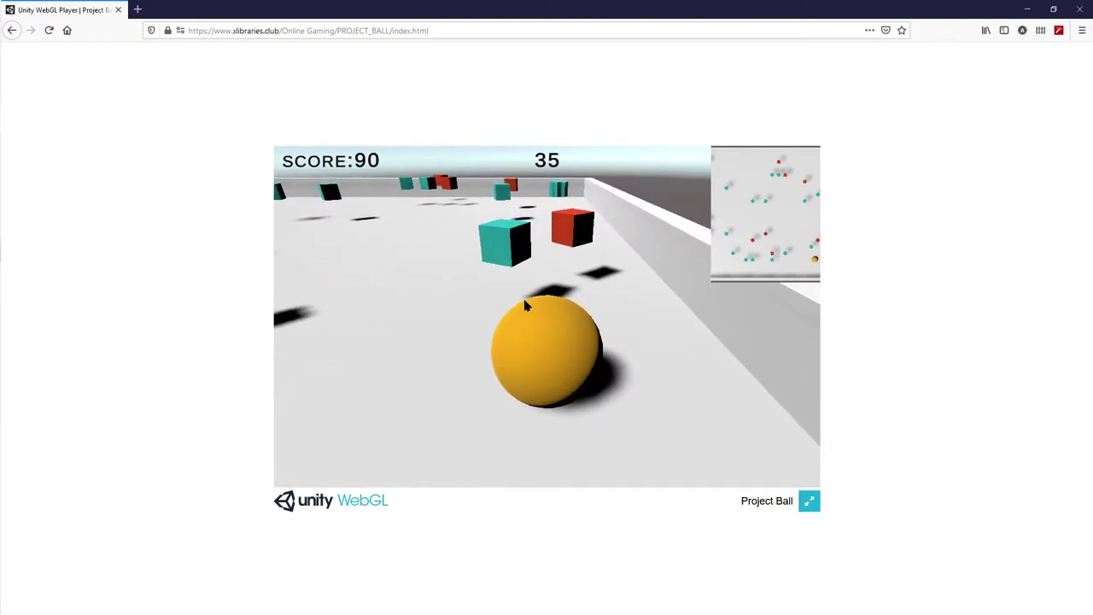
pyautogui.press('Up')
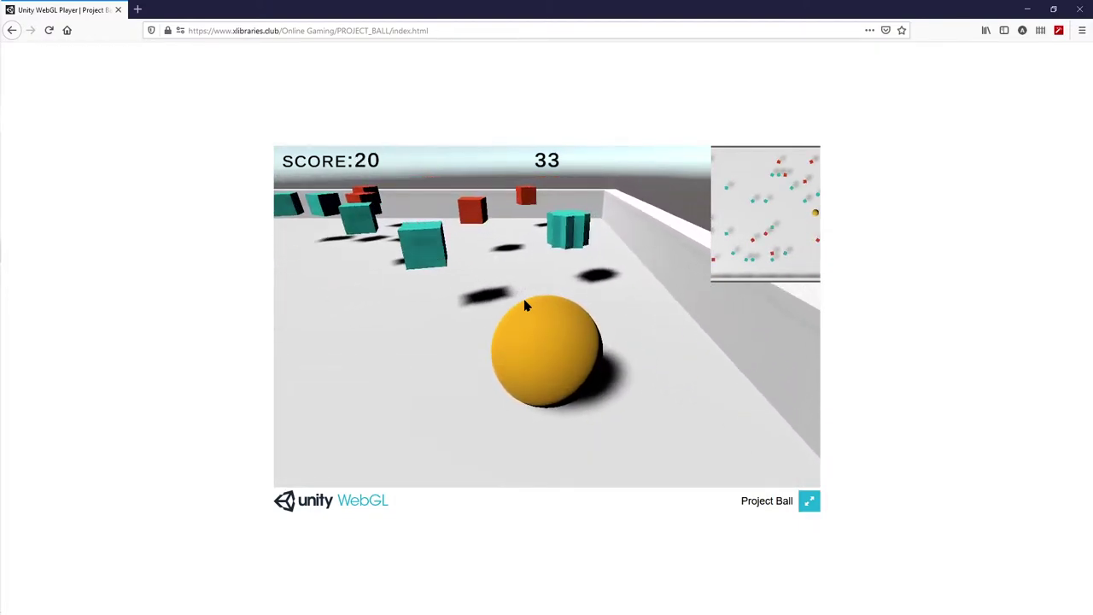
pyautogui.press('Left')
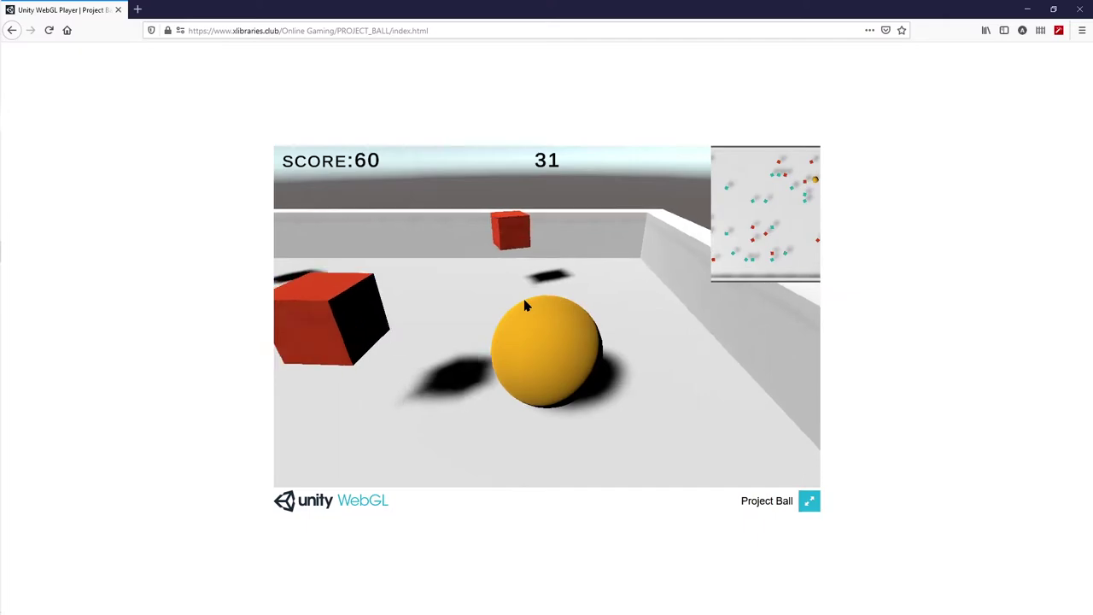
pyautogui.press('Left')
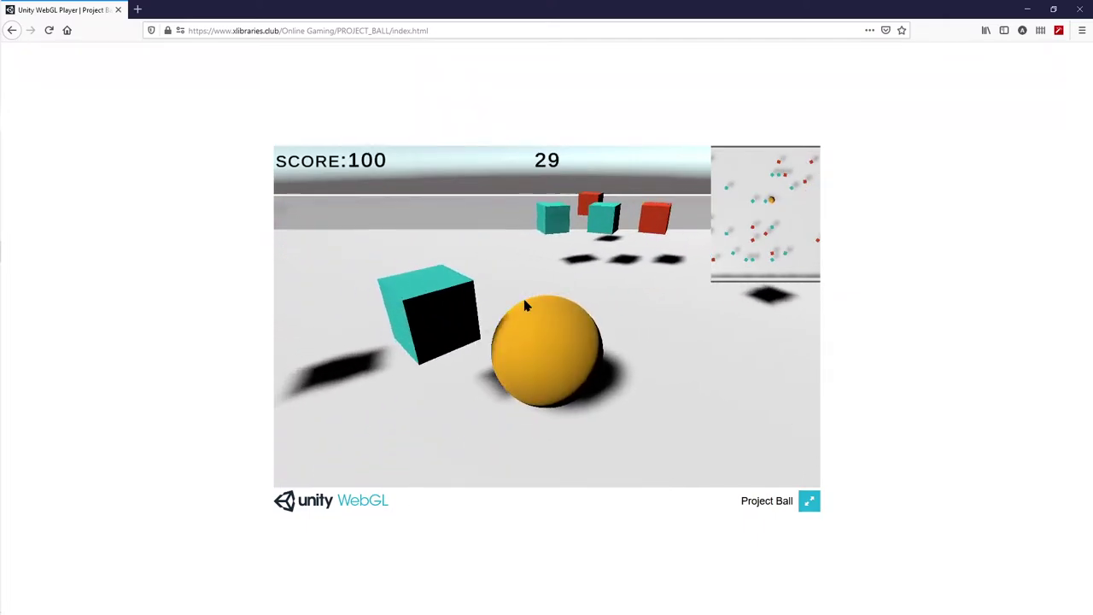
pyautogui.press('Left')
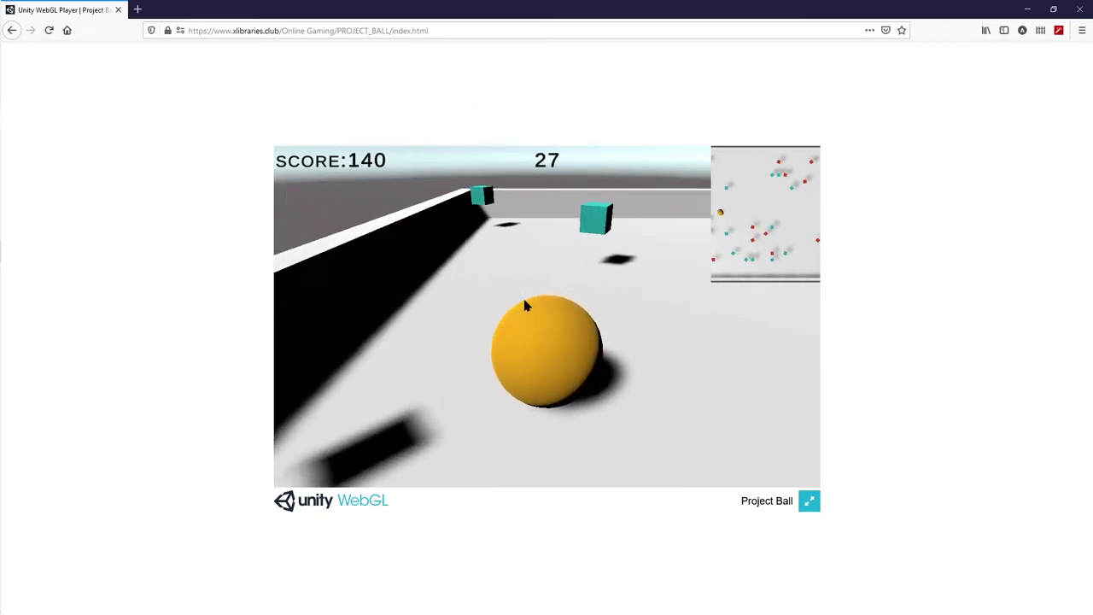
pyautogui.press('Up')
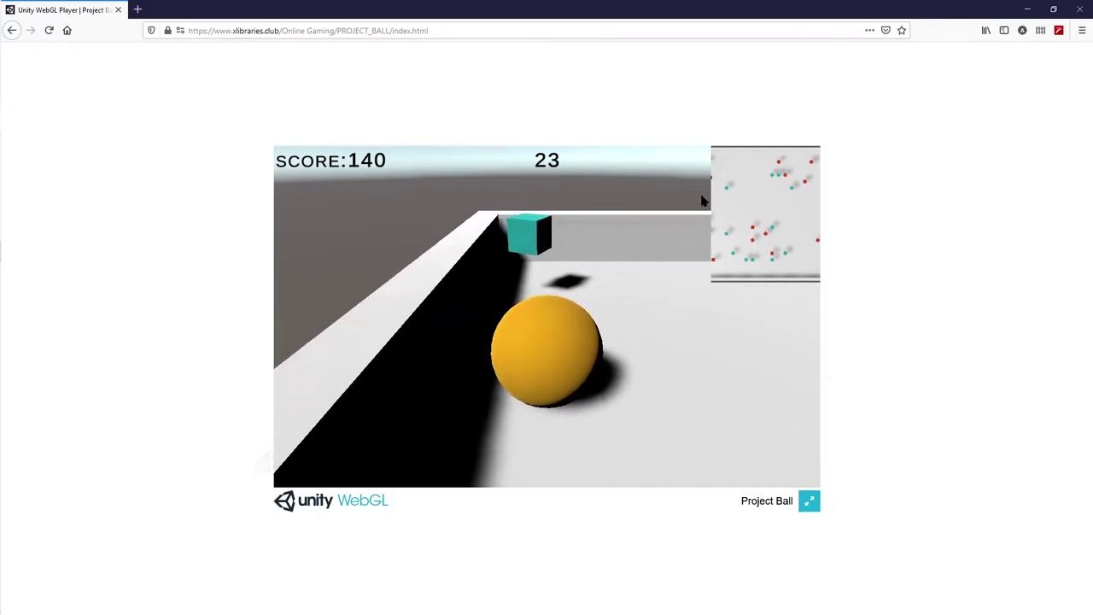
pyautogui.press('Right')
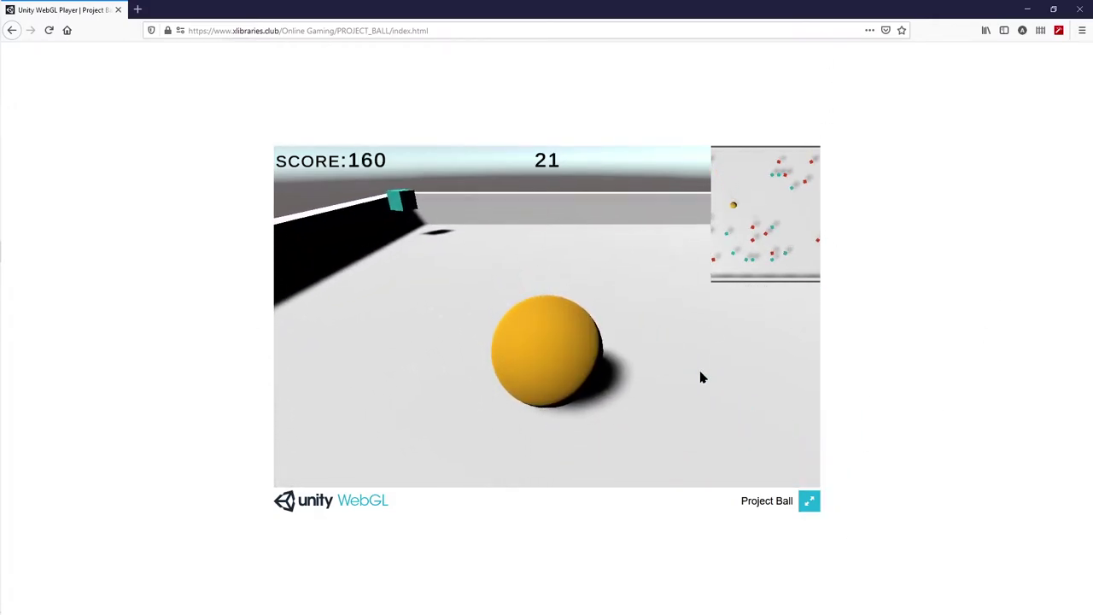
pyautogui.press('Right')
pyautogui.press('Up')
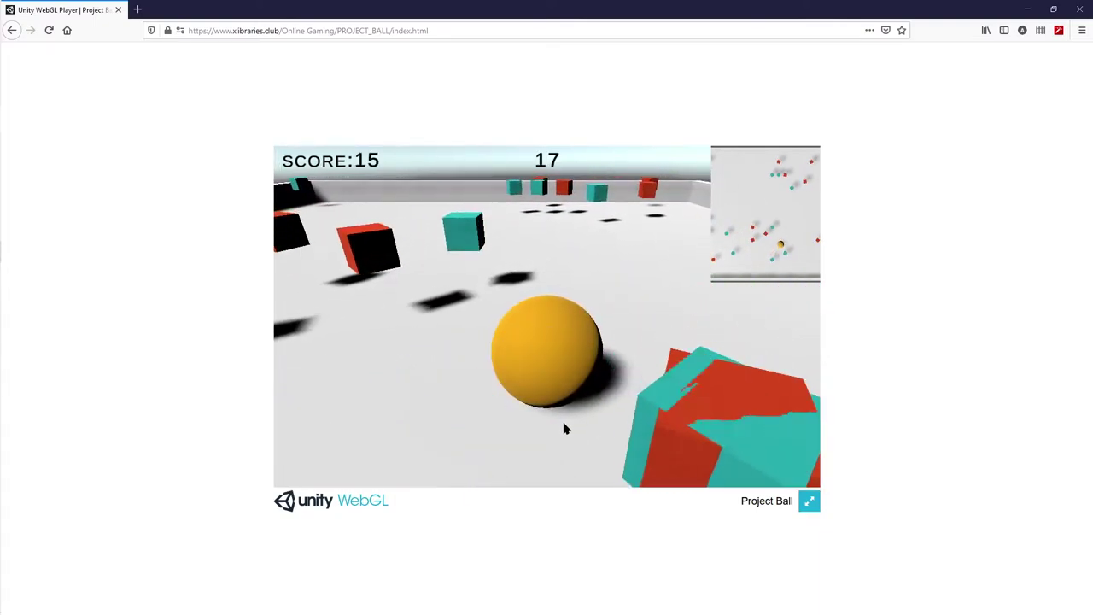
pyautogui.press('Left')
pyautogui.press('Up')
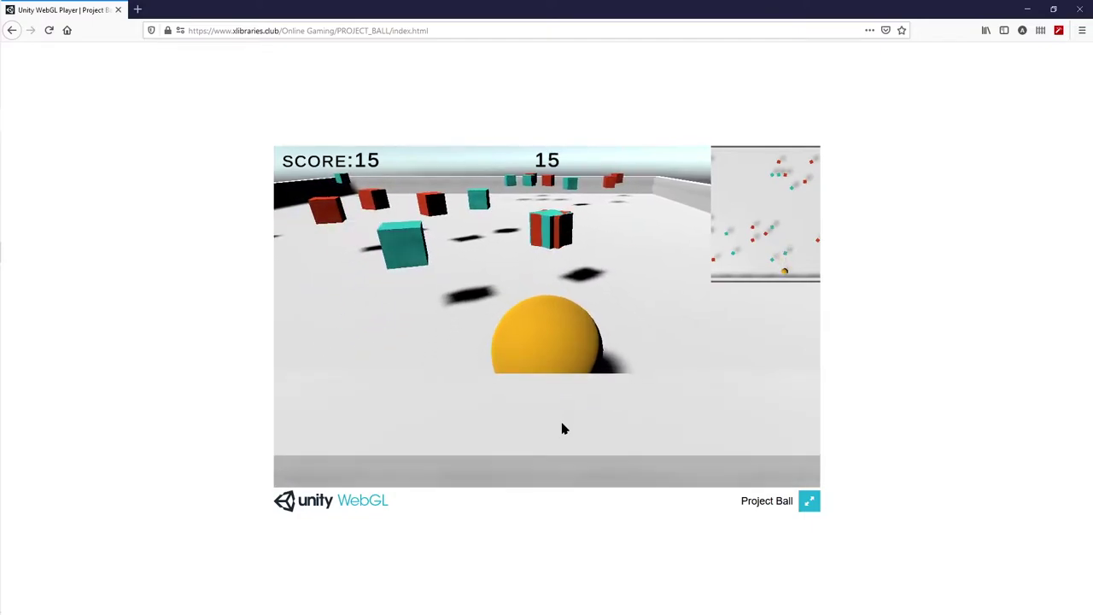
# Keep rolling the ball toward the far wall while the Unity project imports.
pyautogui.press('Up')
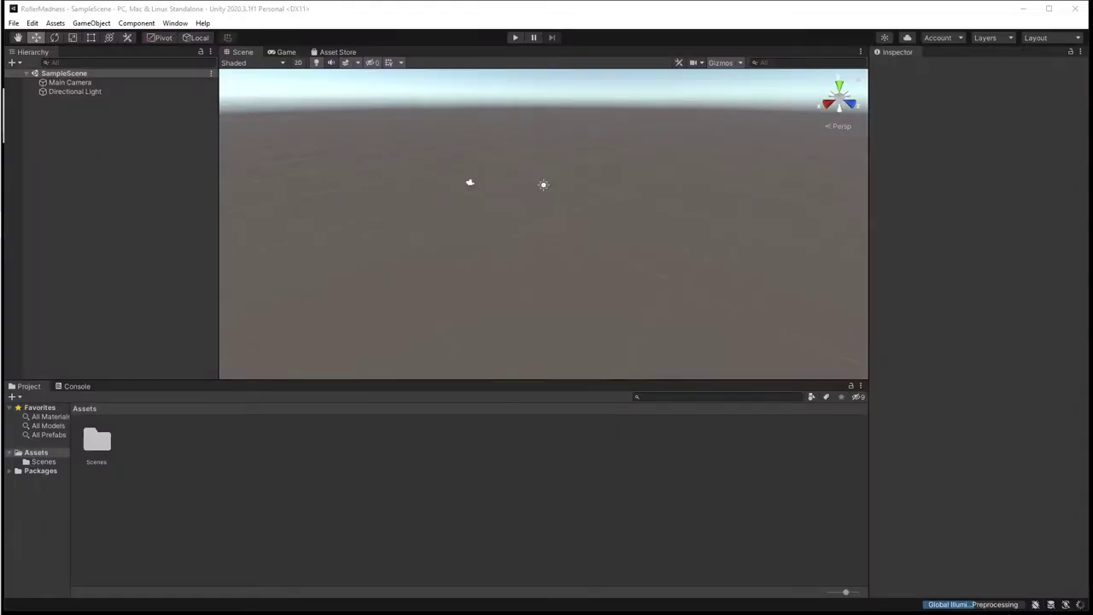
# Switch the editor to the 2 by 3 layout using the Layout dropdown.
pyautogui.click(1047, 38)
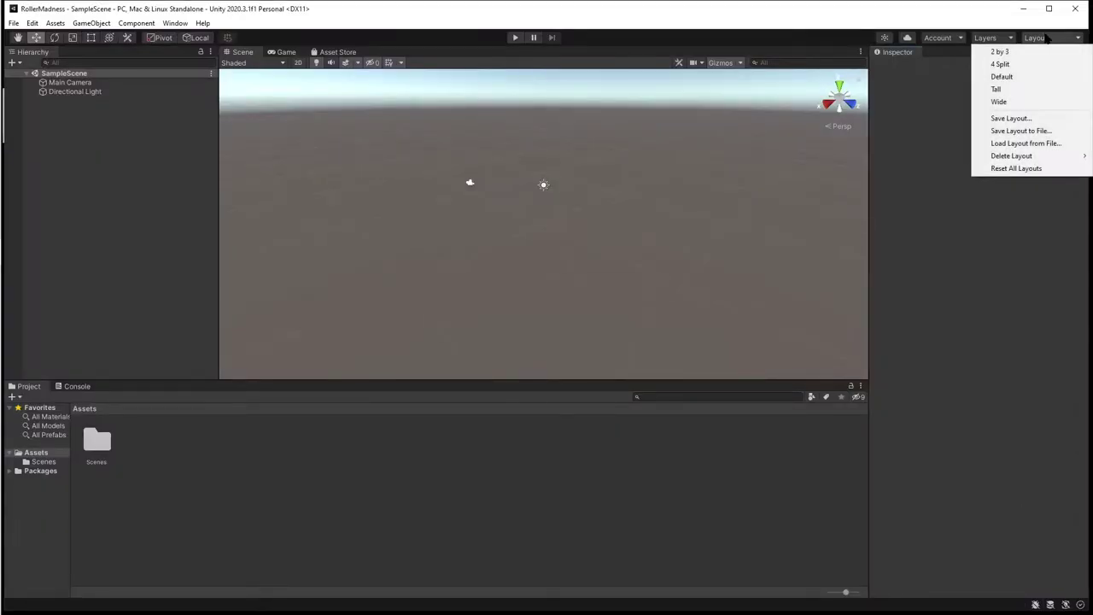
pyautogui.click(917, 189)
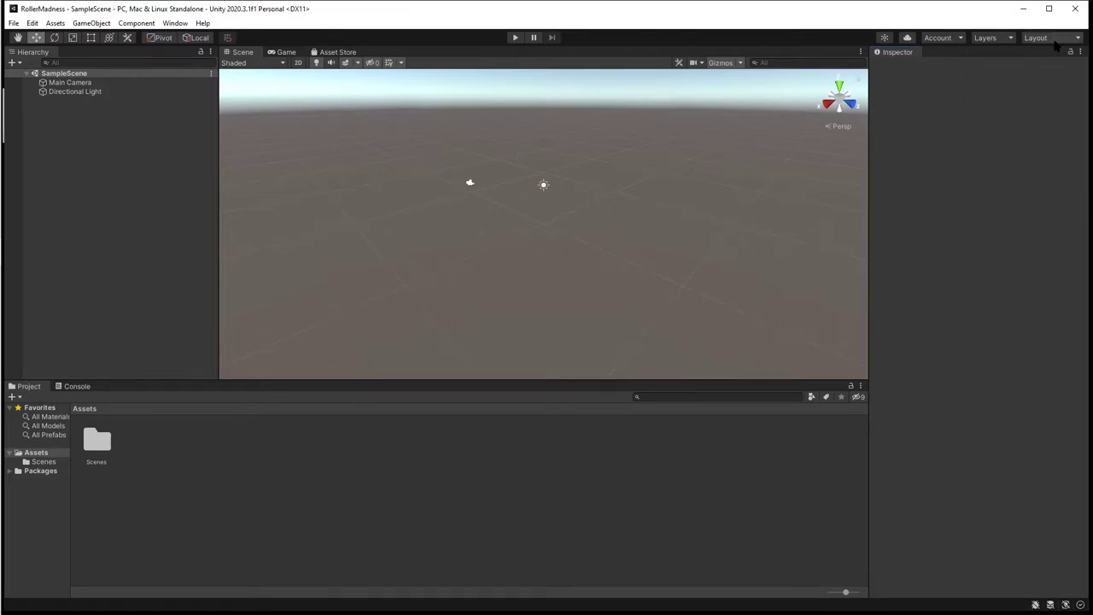
pyautogui.click(1040, 38)
pyautogui.click(1029, 53)
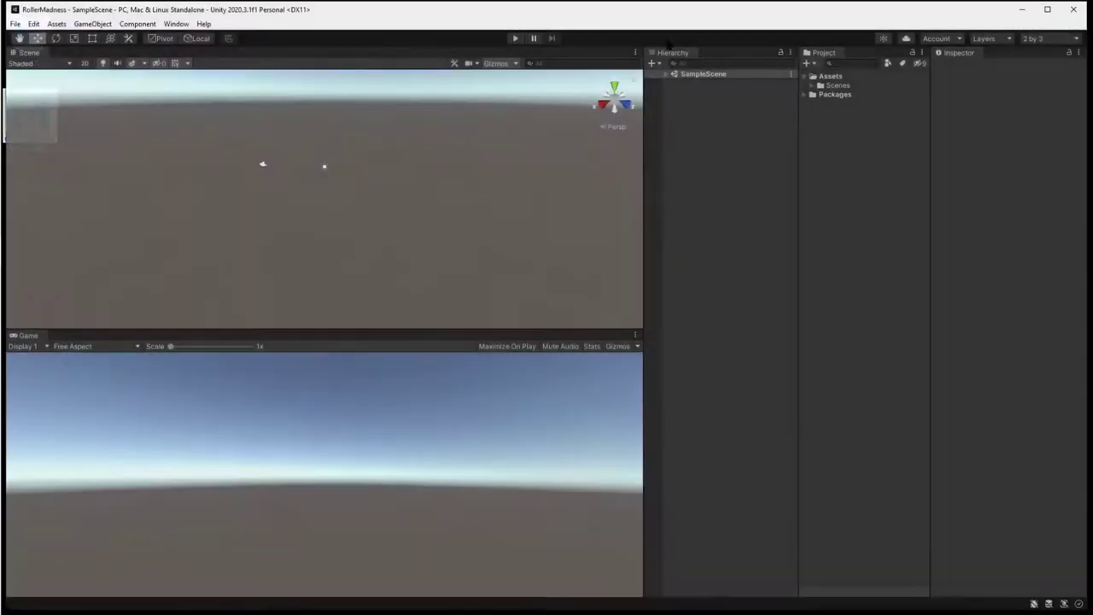
pyautogui.click(1059, 36)
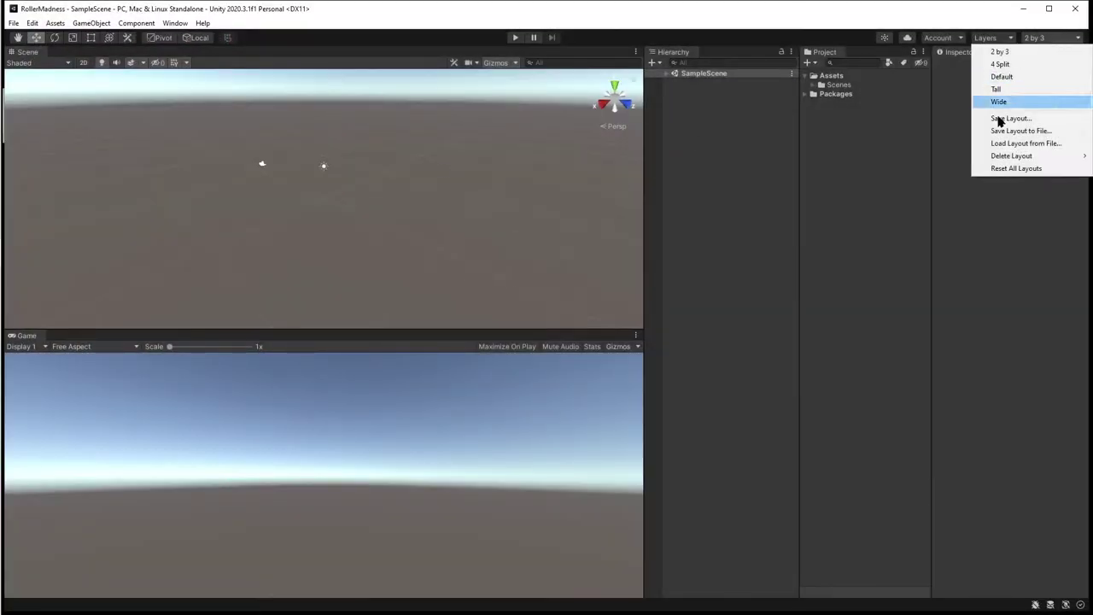
pyautogui.click(741, 296)
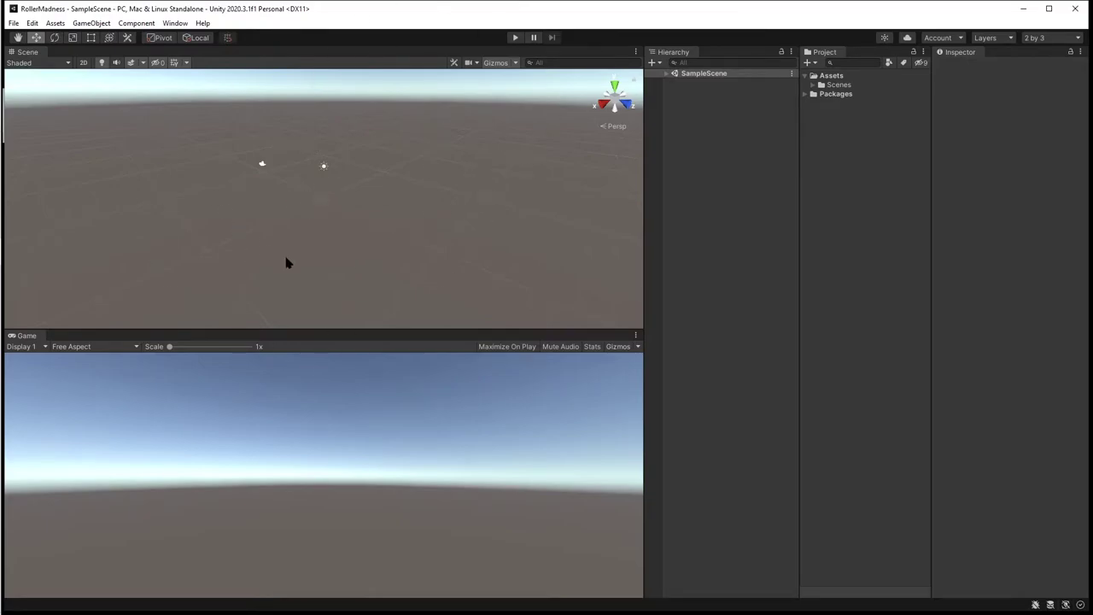
# Expand SampleScene in the Hierarchy to reveal Main Camera and Directional Light.
pyautogui.click(667, 74)
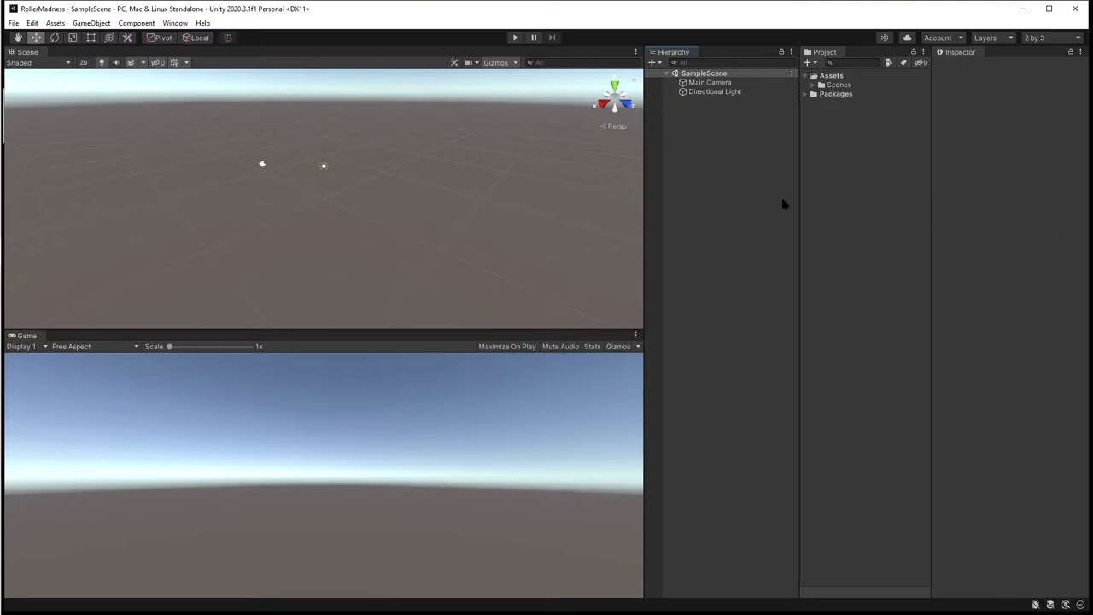
# Select Main Camera, maximize the Unity window, and try a lighter blue background colour.
pyautogui.click(716, 83)
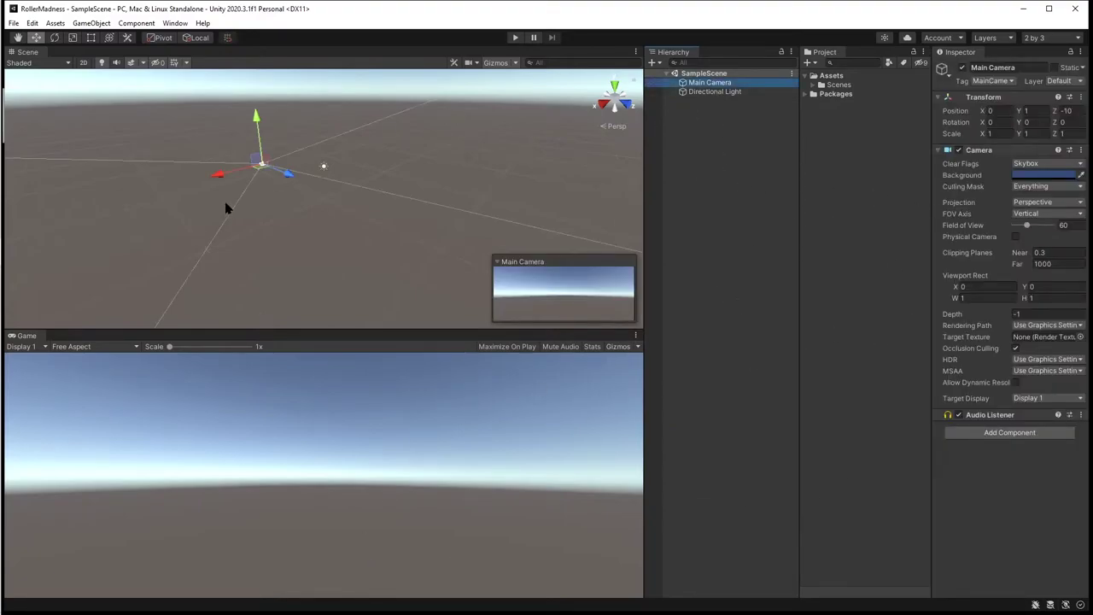
pyautogui.click(1048, 9)
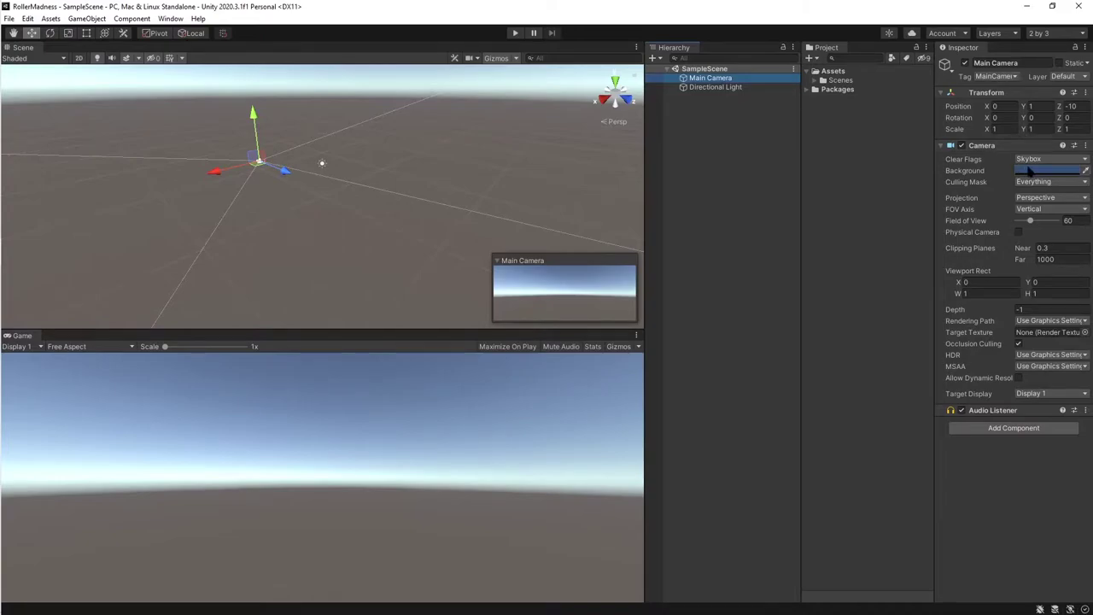
pyautogui.click(1031, 170)
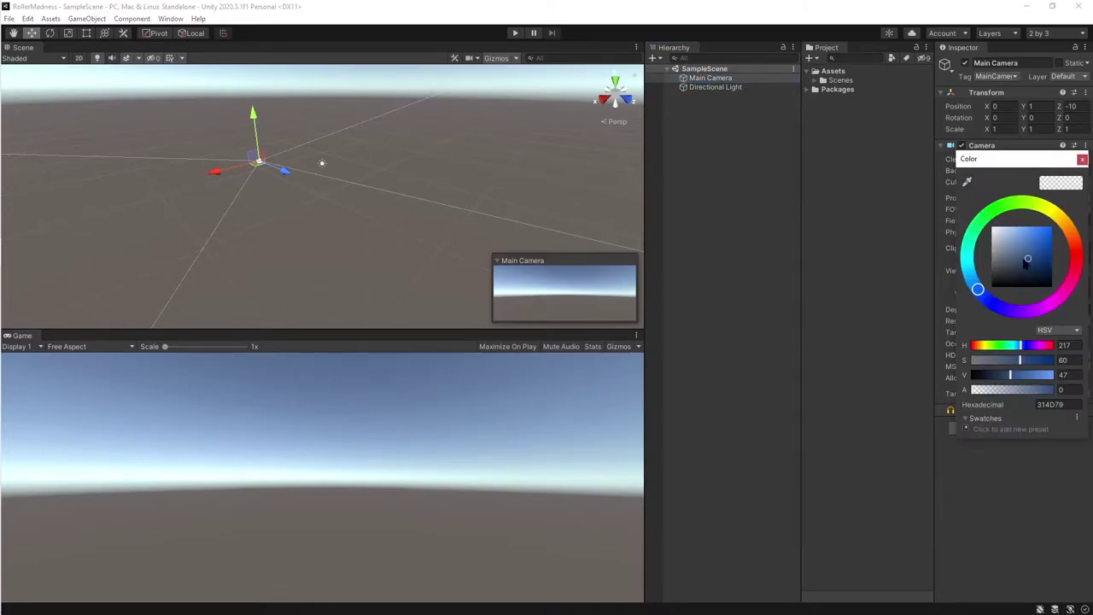
pyautogui.moveTo(1037, 256); pyautogui.dragTo(1022, 252)
pyautogui.click(1081, 159)
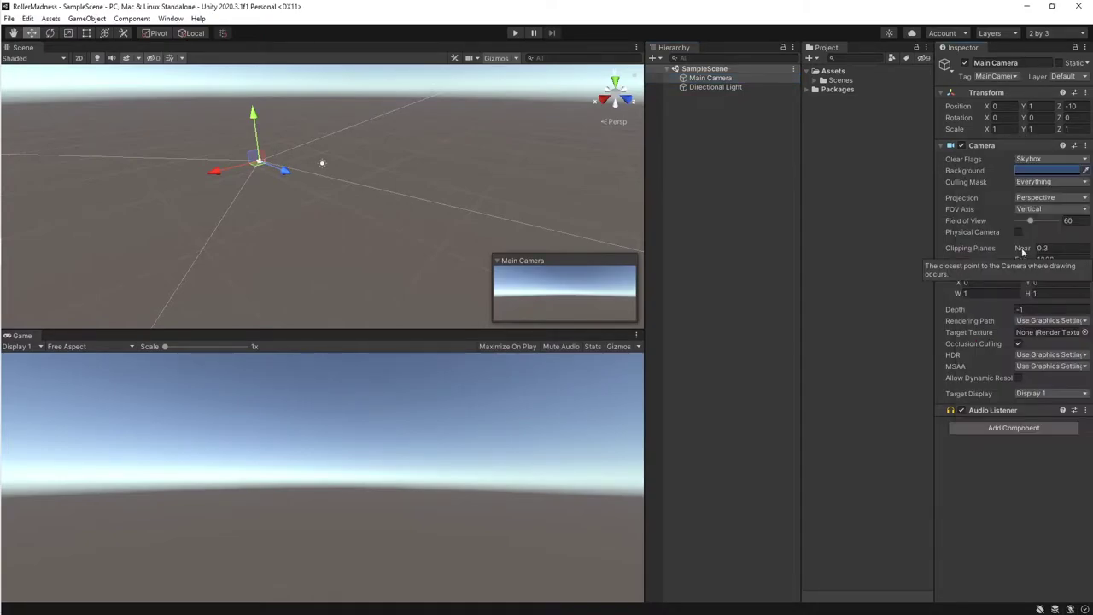
# Try Solid Color clear flags with grey 989898 background, then undo back to the skybox.
pyautogui.click(1071, 161)
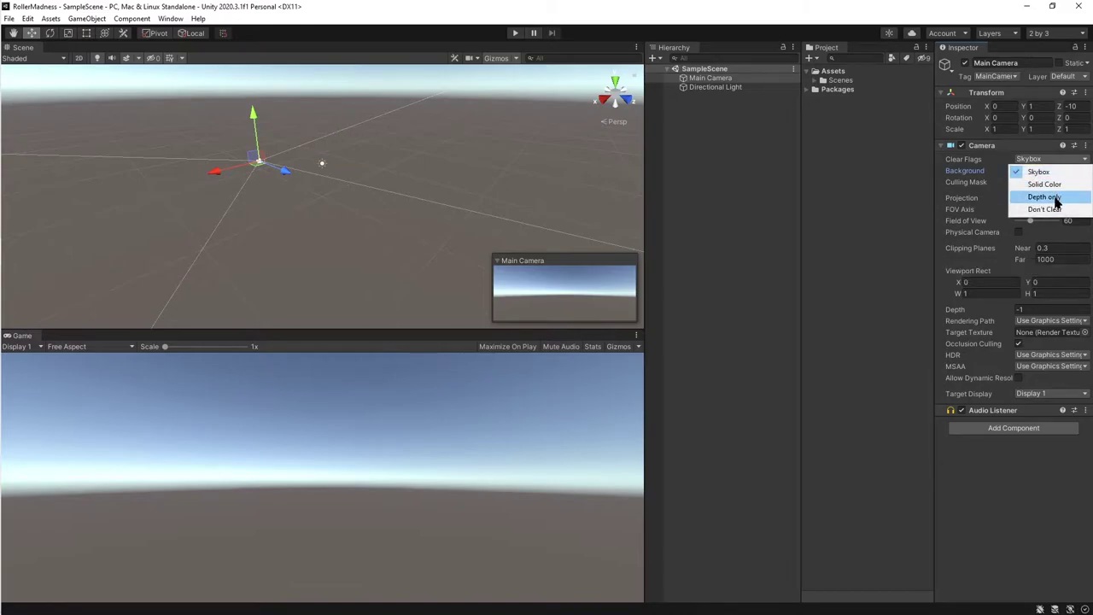
pyautogui.click(1045, 185)
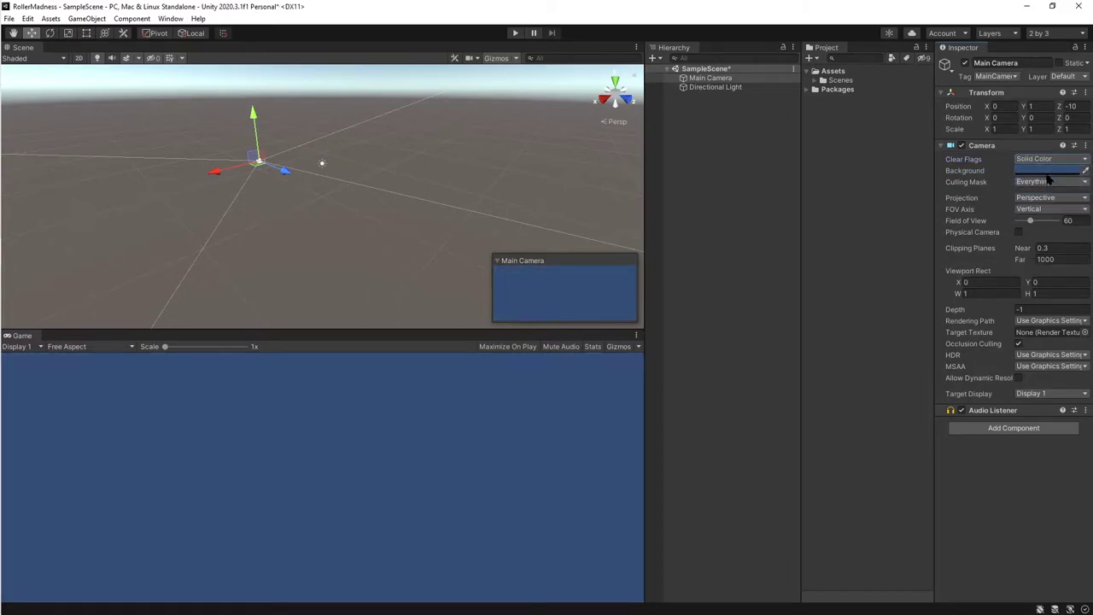
pyautogui.click(1048, 171)
pyautogui.moveTo(1017, 253); pyautogui.dragTo(987, 251)
pyautogui.press('Return')
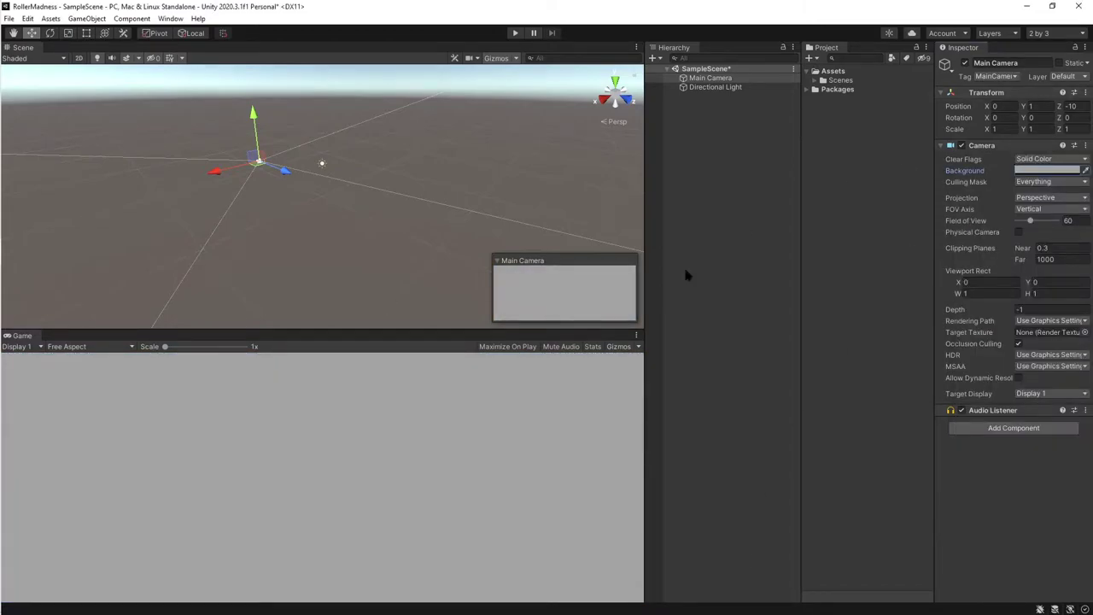
pyautogui.hotkey('ctrl', 'z')
pyautogui.hotkey('ctrl', 'z')
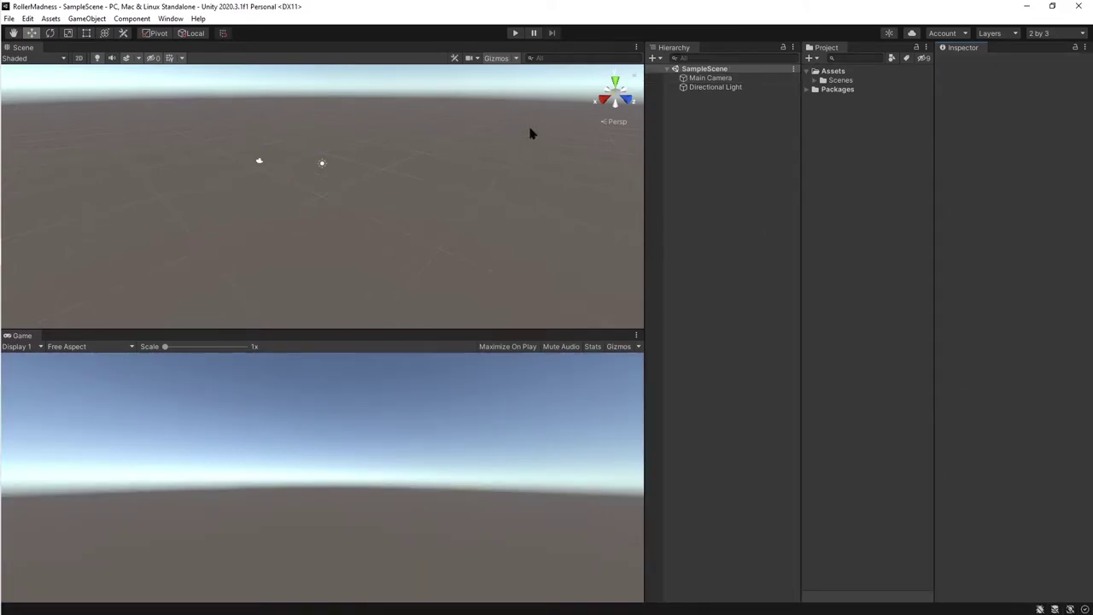
# Add a 3D cube to the scene and name it Ground.
pyautogui.rightClick(715, 133)
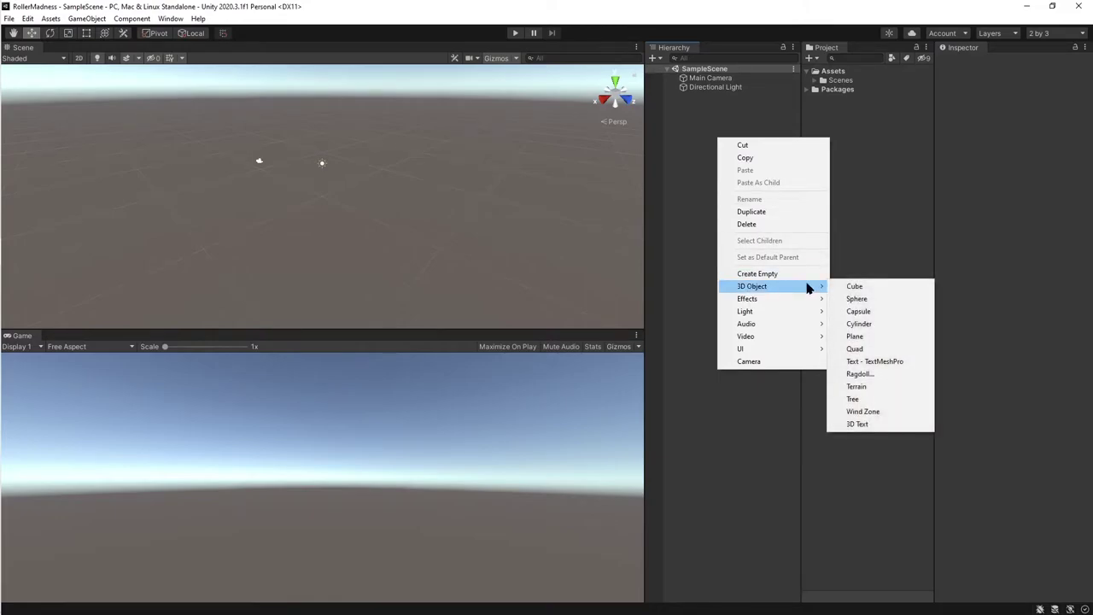
pyautogui.moveTo(811, 289)
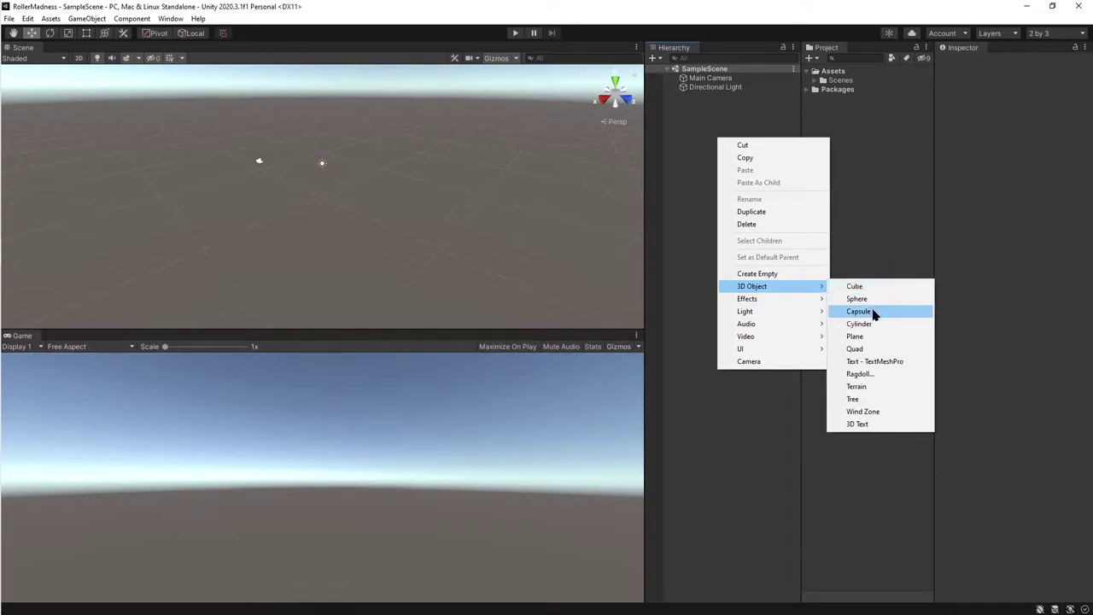
pyautogui.click(871, 287)
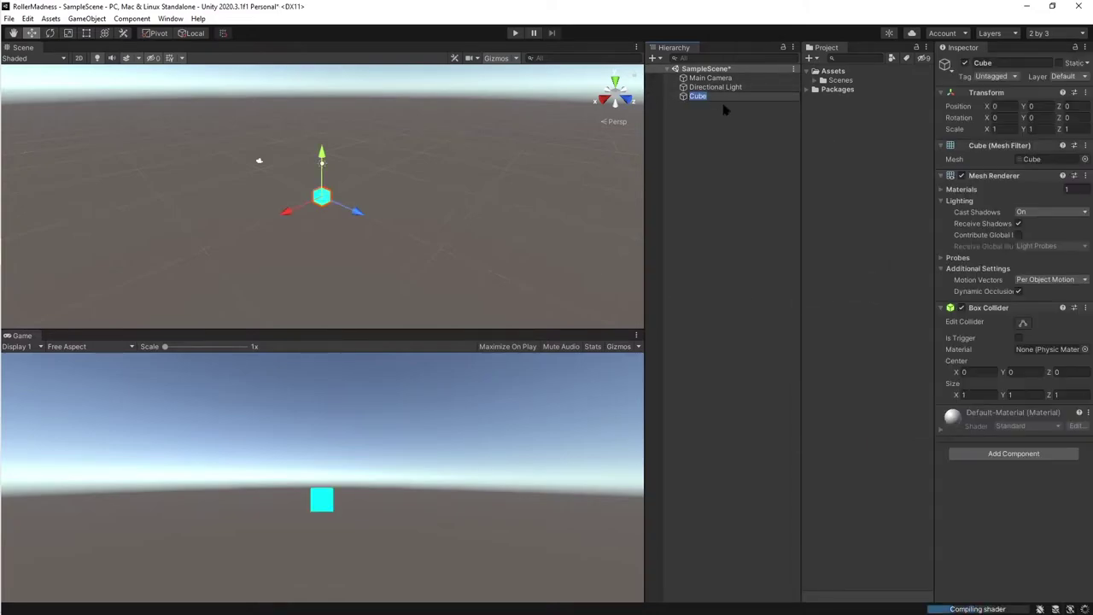
pyautogui.write('Ground')
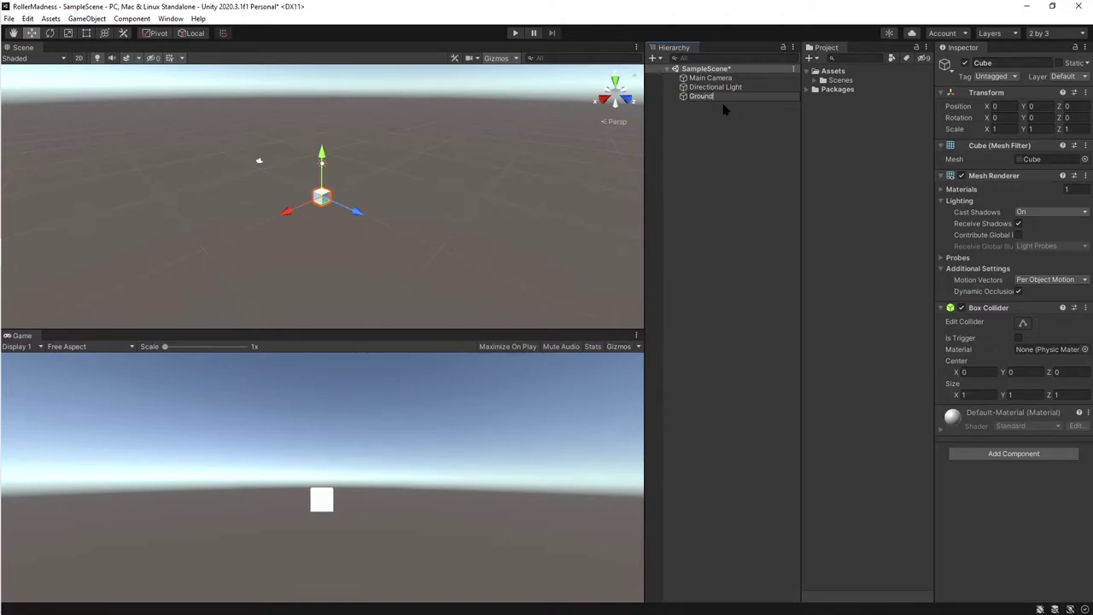
pyautogui.press('Return')
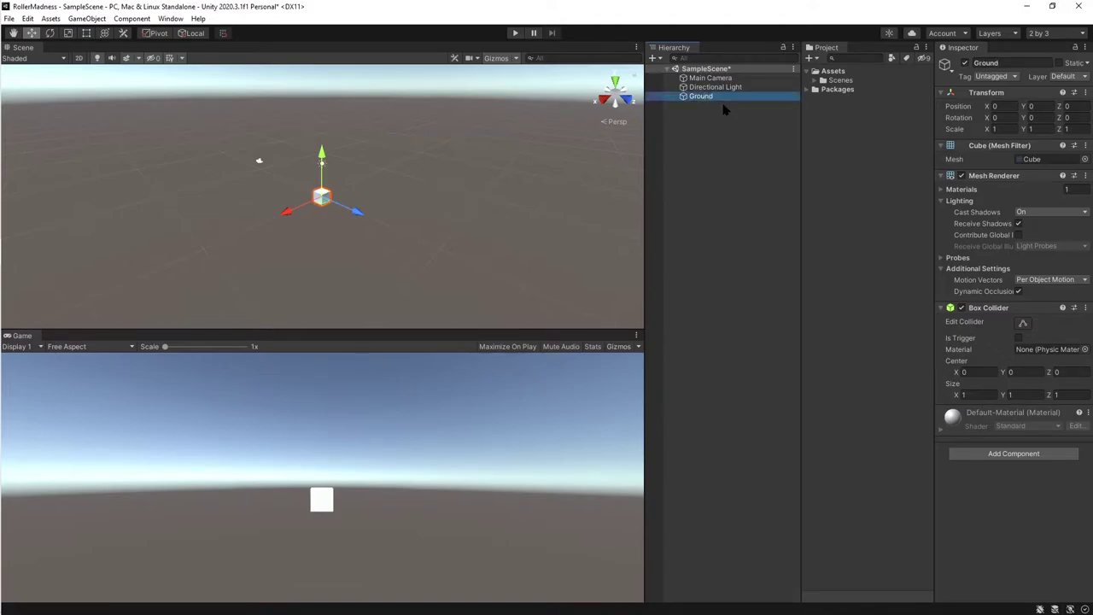
# Set the Ground's X and Z scale to 20.
pyautogui.click(1004, 129)
pyautogui.write('20')
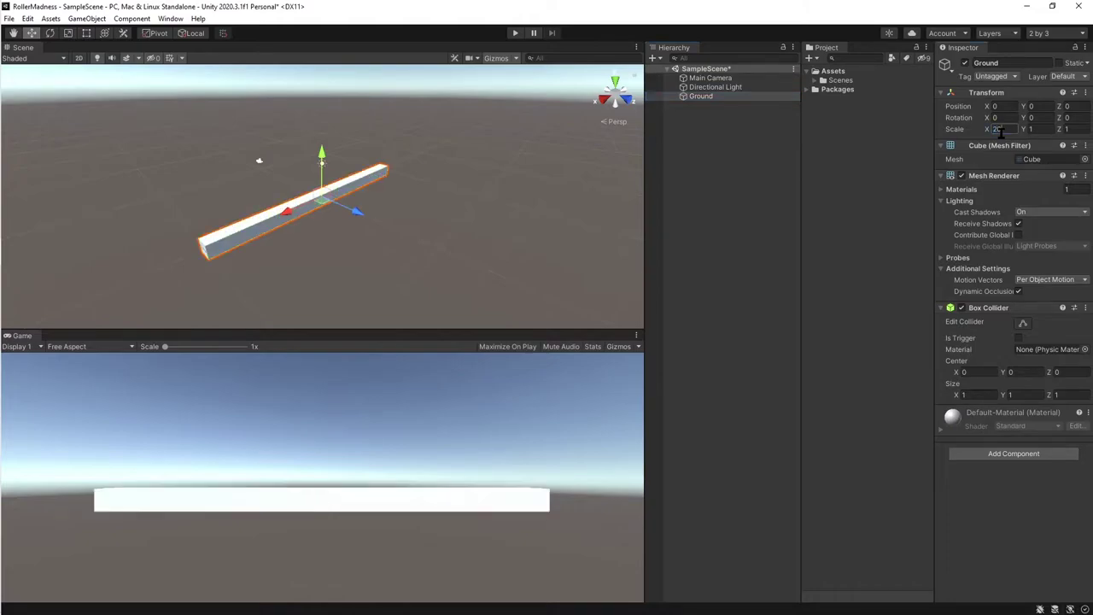
pyautogui.press('Tab')
pyautogui.press('Tab')
pyautogui.write('20')
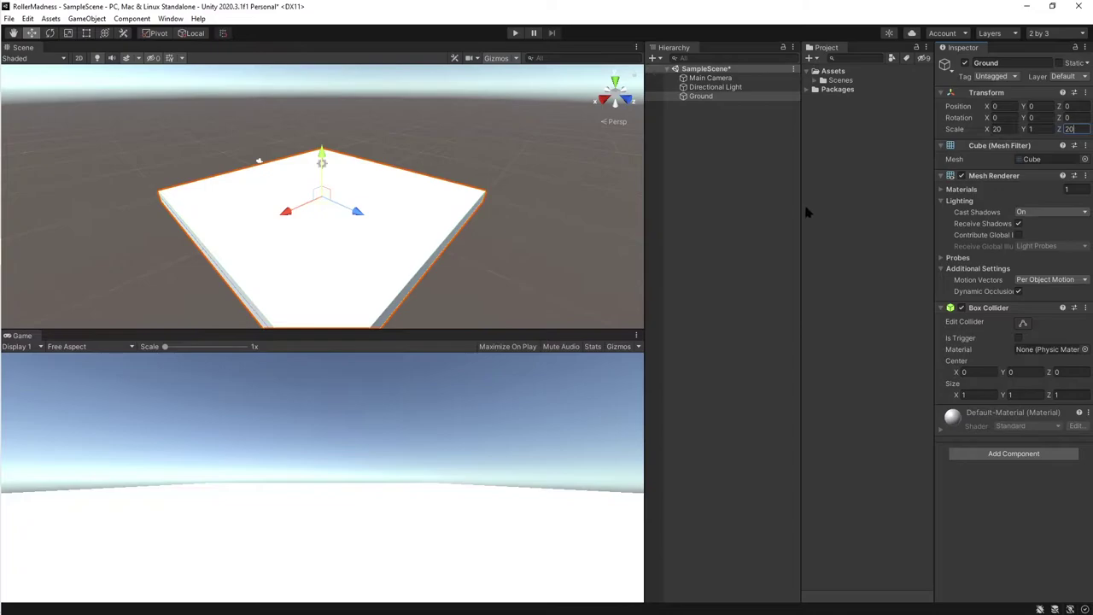
# Orbit and zoom the Scene view to inspect the flat 20 × 20 Ground platform.
pyautogui.keyDown('alt'); pyautogui.moveTo(316, 197); pyautogui.dragTo(164, 197); pyautogui.keyUp('alt')
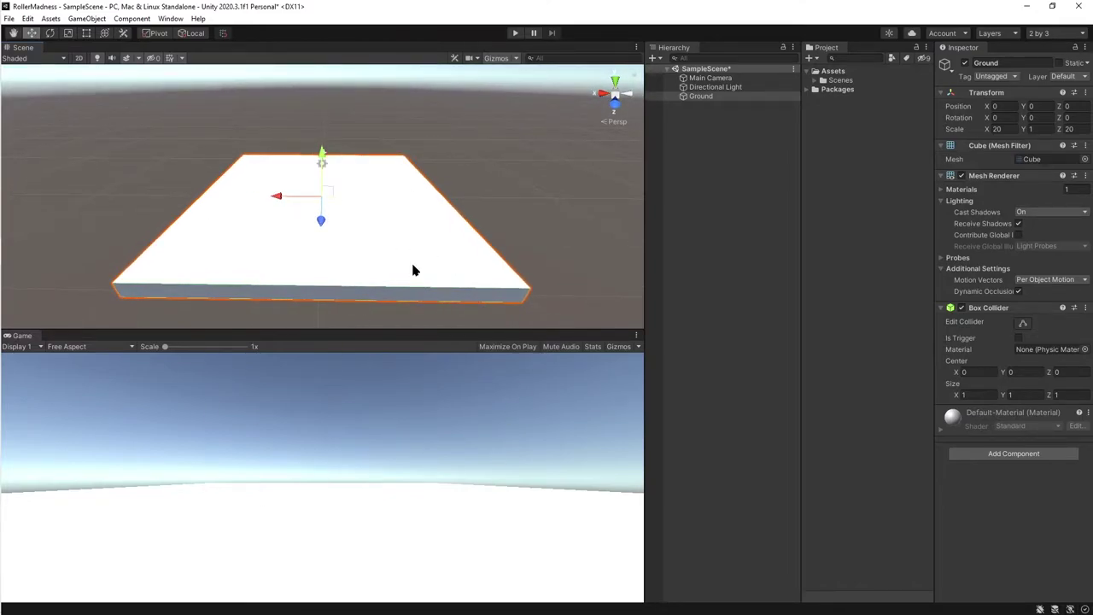
pyautogui.keyDown('alt'); pyautogui.moveTo(412, 271); pyautogui.dragTo(312, 205); pyautogui.keyUp('alt')
pyautogui.keyDown('alt'); pyautogui.moveTo(313, 205); pyautogui.dragTo(317, 211, button='right'); pyautogui.keyUp('alt')
pyautogui.scroll(4, 317, 211)
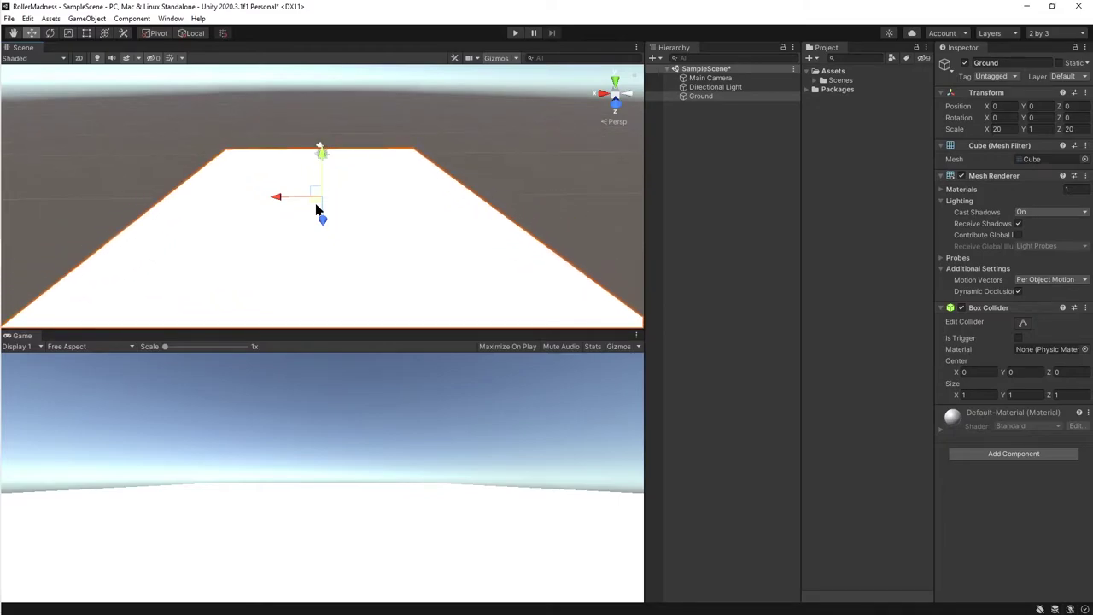
pyautogui.scroll(-4, 317, 212)
pyautogui.scroll(1, 316, 205)
pyautogui.keyDown('alt'); pyautogui.moveTo(316, 203); pyautogui.dragTo(314, 227); pyautogui.keyUp('alt')
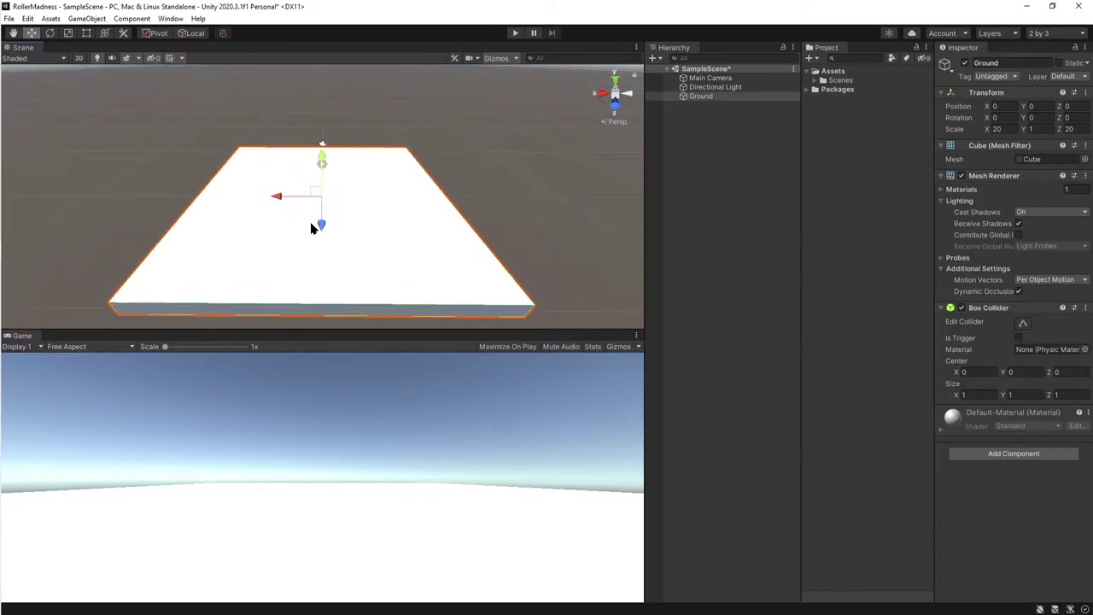
pyautogui.click(772, 97)
# Add a new 3D Cube object to the scene from the Hierarchy.
pyautogui.rightClick(733, 139)
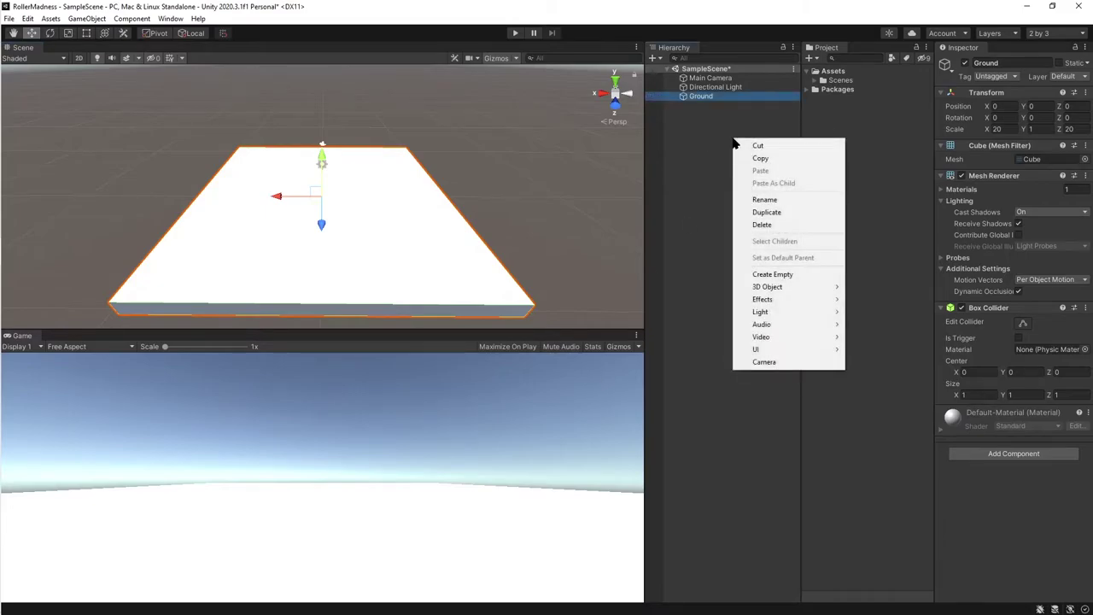
pyautogui.click(710, 141)
pyautogui.rightClick(710, 127)
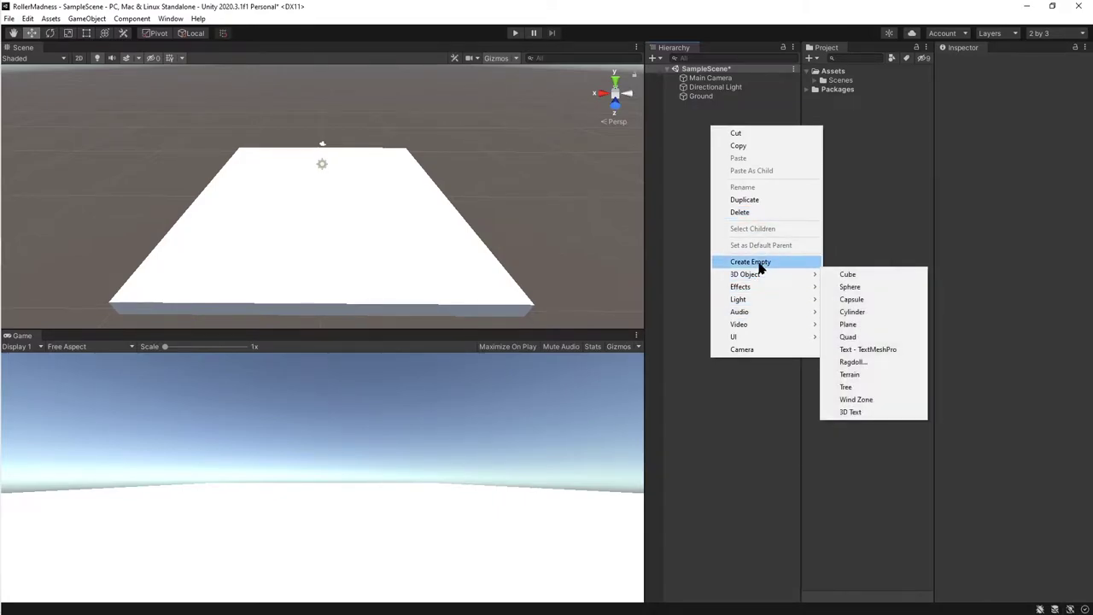
pyautogui.moveTo(818, 275)
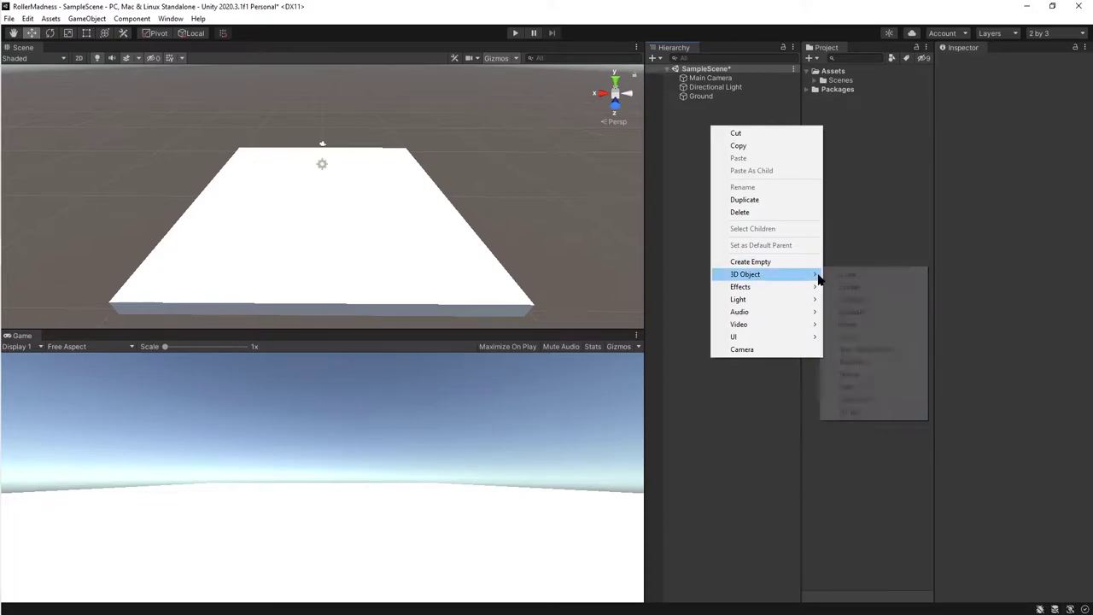
pyautogui.click(855, 275)
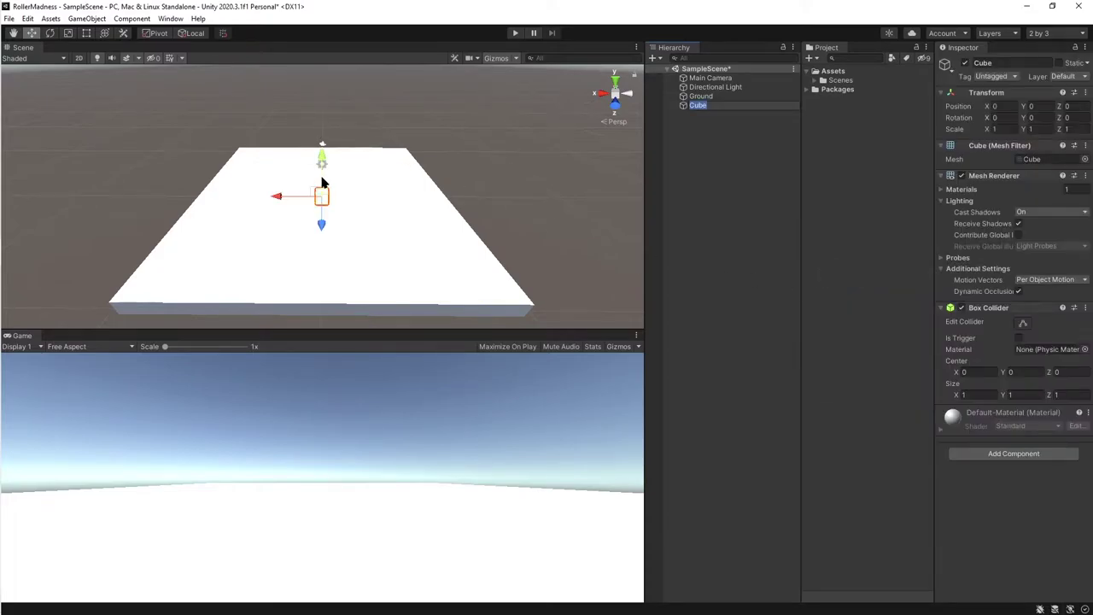
# Raise the cube above the Ground and move it to the edge, near X 9.49, Y 1.08.
pyautogui.moveTo(319, 156); pyautogui.dragTo(321, 146)
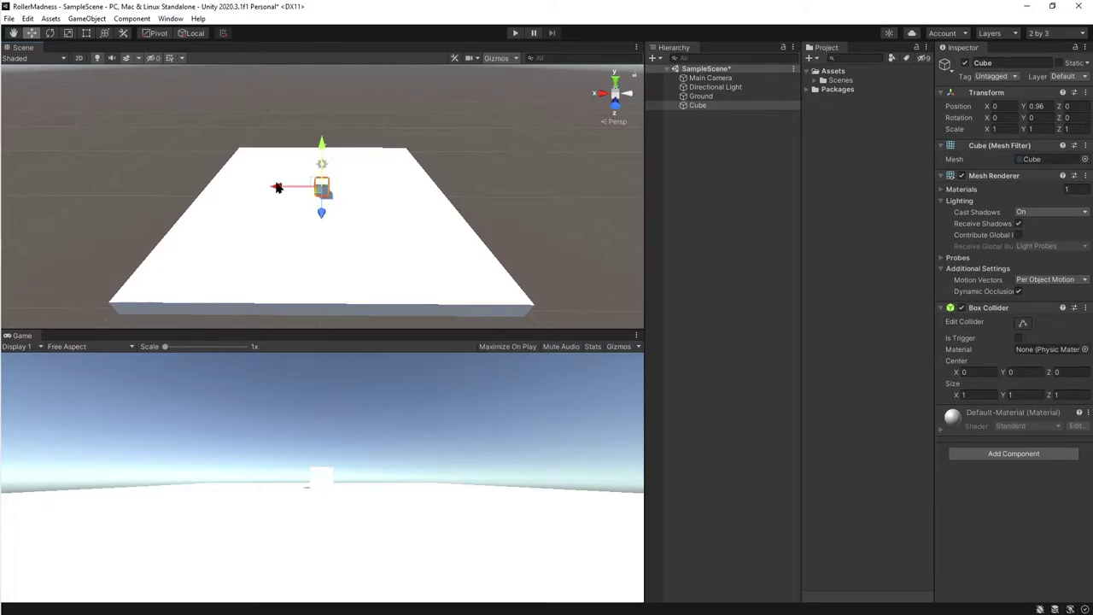
pyautogui.moveTo(276, 187); pyautogui.dragTo(166, 182)
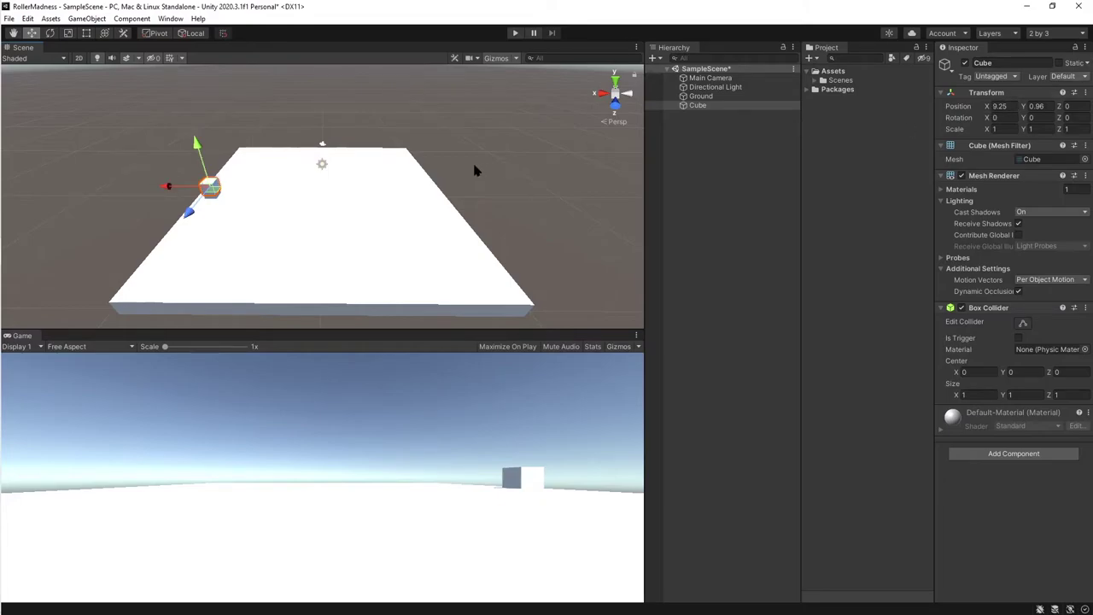
pyautogui.press('f')
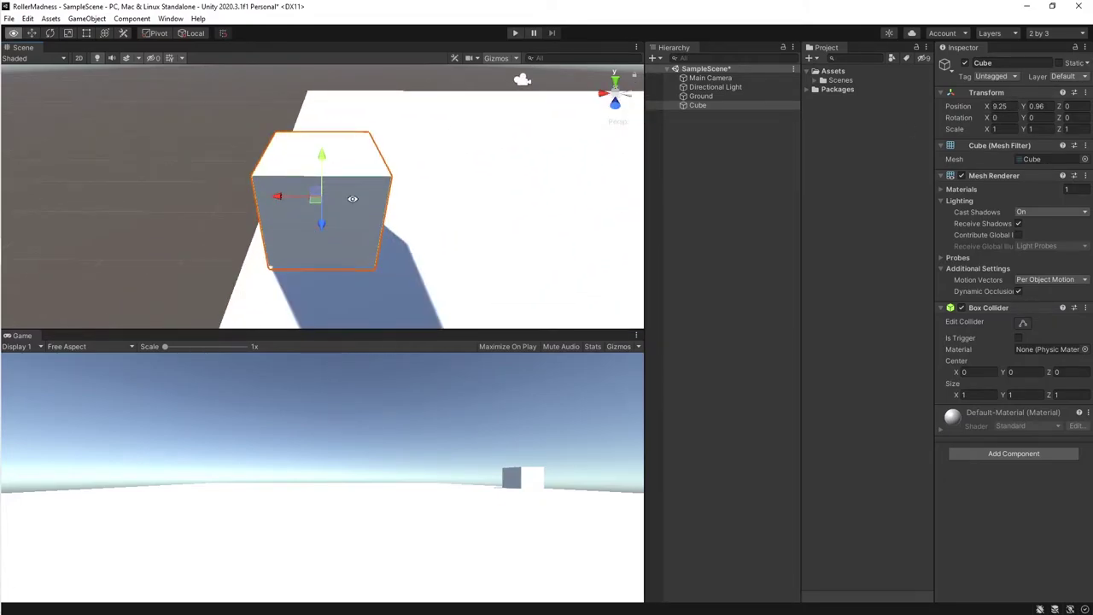
pyautogui.moveTo(353, 198)
pyautogui.keyDown('alt'); pyautogui.mouseDown()
pyautogui.moveTo(367, 187)
pyautogui.moveTo(354, 177)
pyautogui.mouseUp(); pyautogui.keyUp('alt')
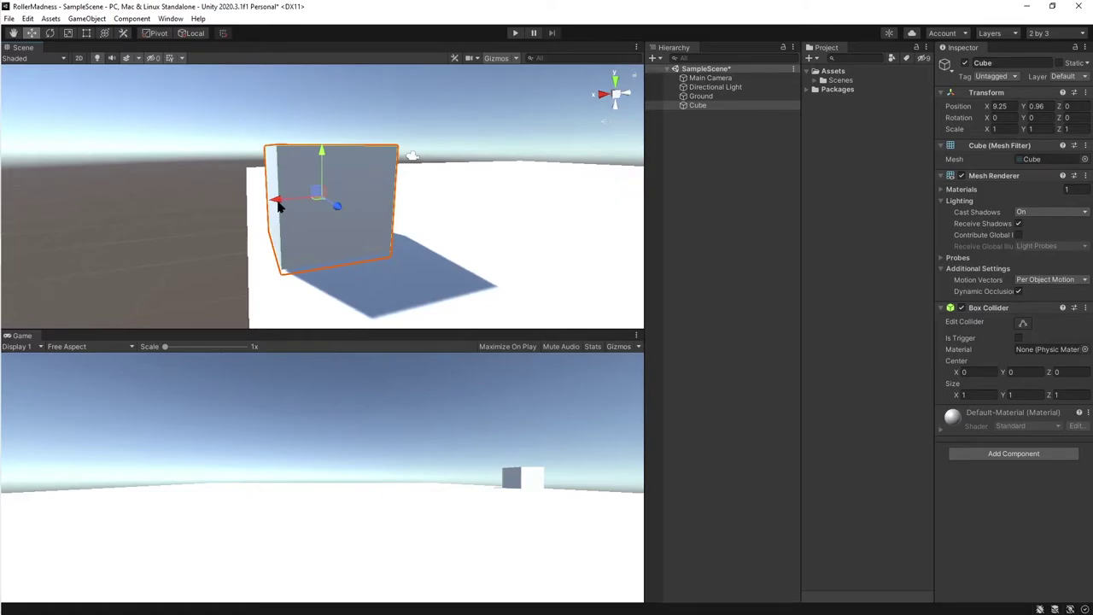
pyautogui.moveTo(280, 202); pyautogui.dragTo(512, 213)
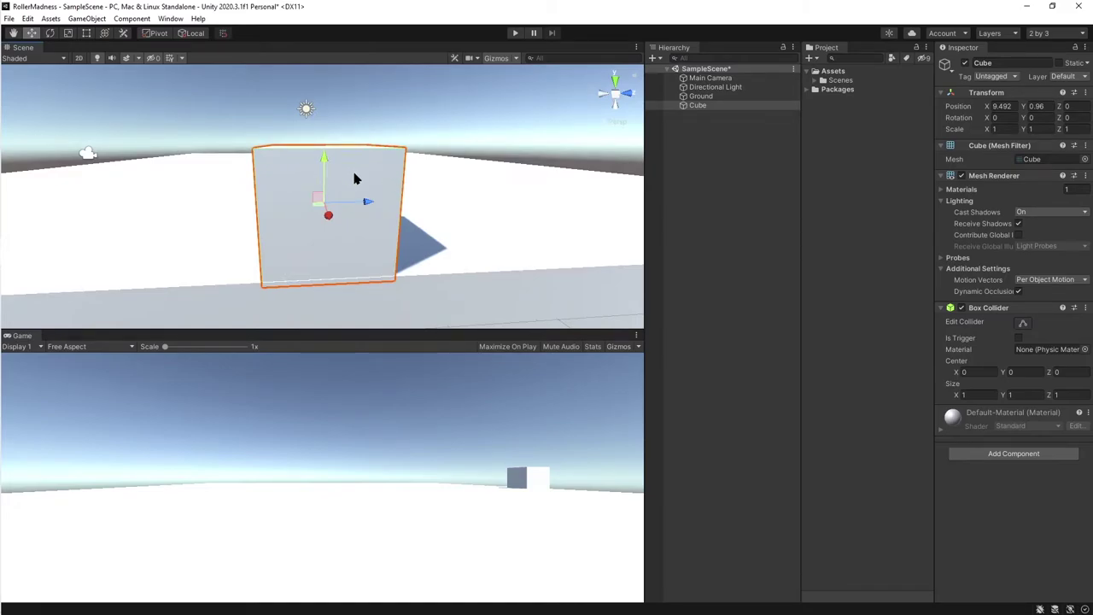
pyautogui.press('XF86AudioMicMute')
pyautogui.press('XF86AudioMicMute')
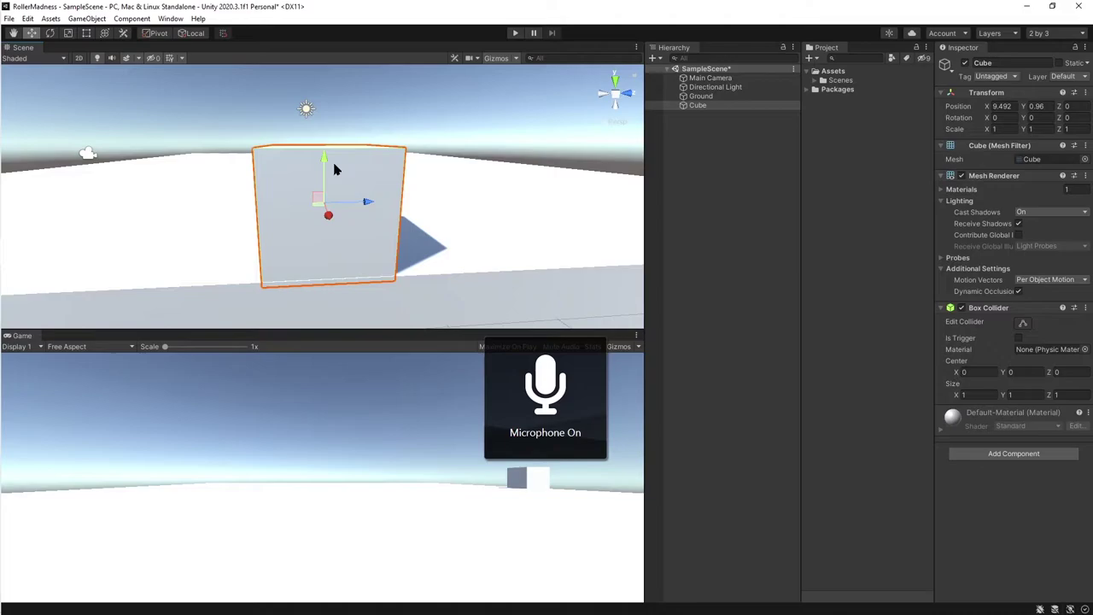
pyautogui.moveTo(324, 163); pyautogui.dragTo(324, 141)
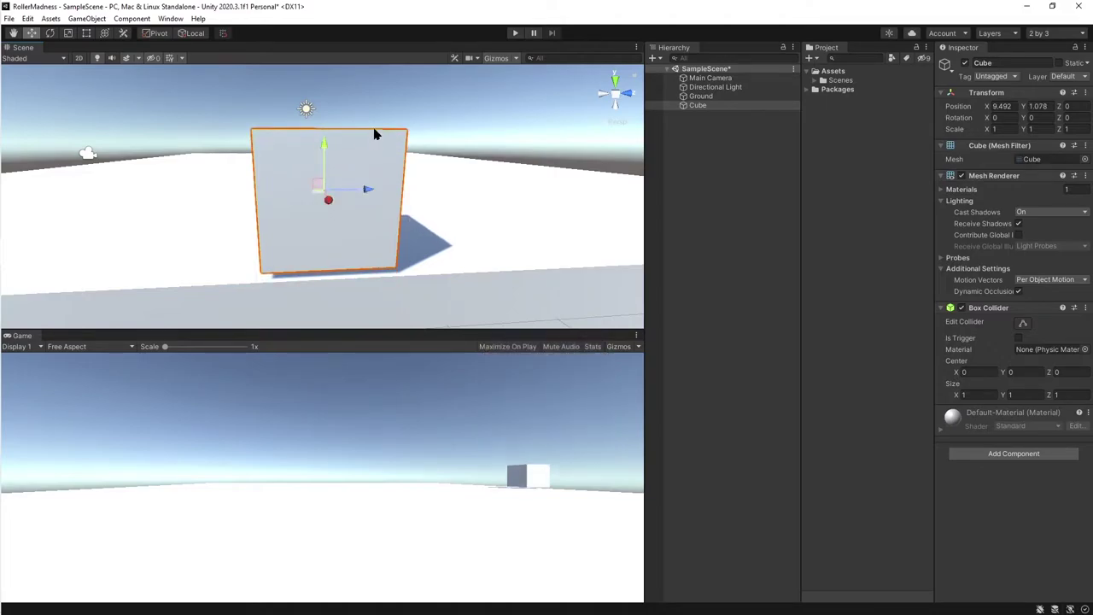
pyautogui.click(1010, 108)
# Set the Cube's position to X 9.5, Y 1, Z 0.
pyautogui.write('9.5')
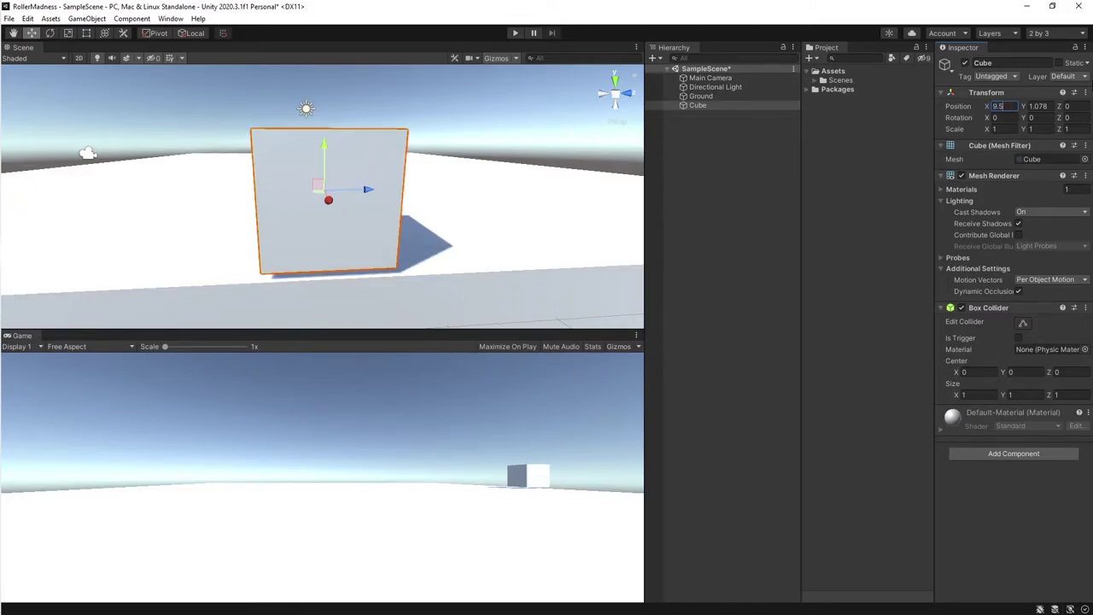
pyautogui.press('Tab')
pyautogui.write('1')
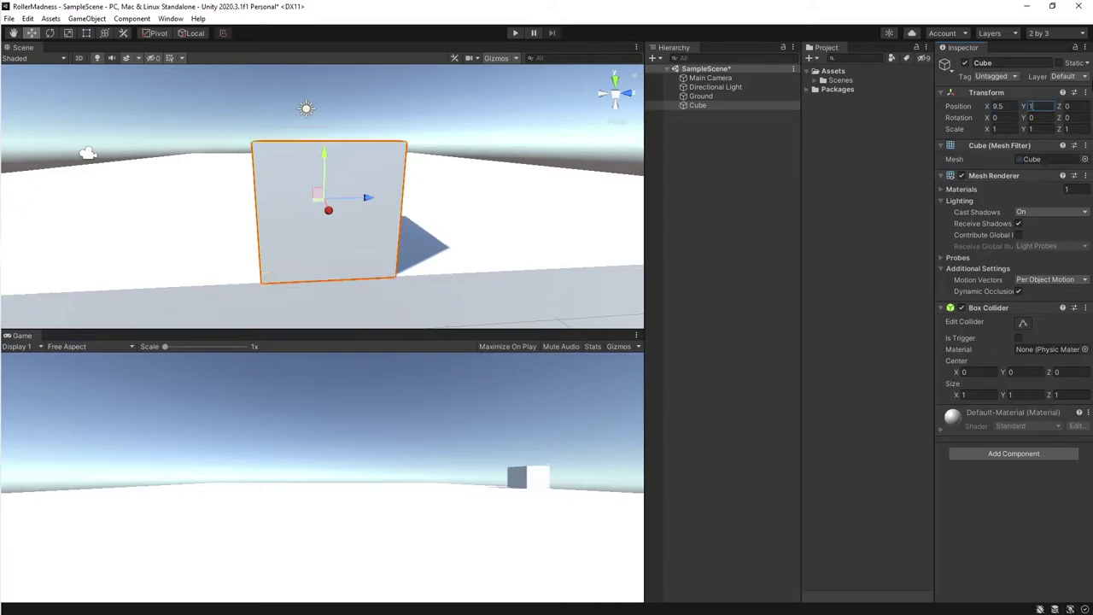
pyautogui.press('Tab')
# Scale the Cube to 1, 1, 20 so it forms a wall along the Ground's edge.
pyautogui.click(1011, 129)
pyautogui.write('10')
pyautogui.scroll(-5, 353, 115)
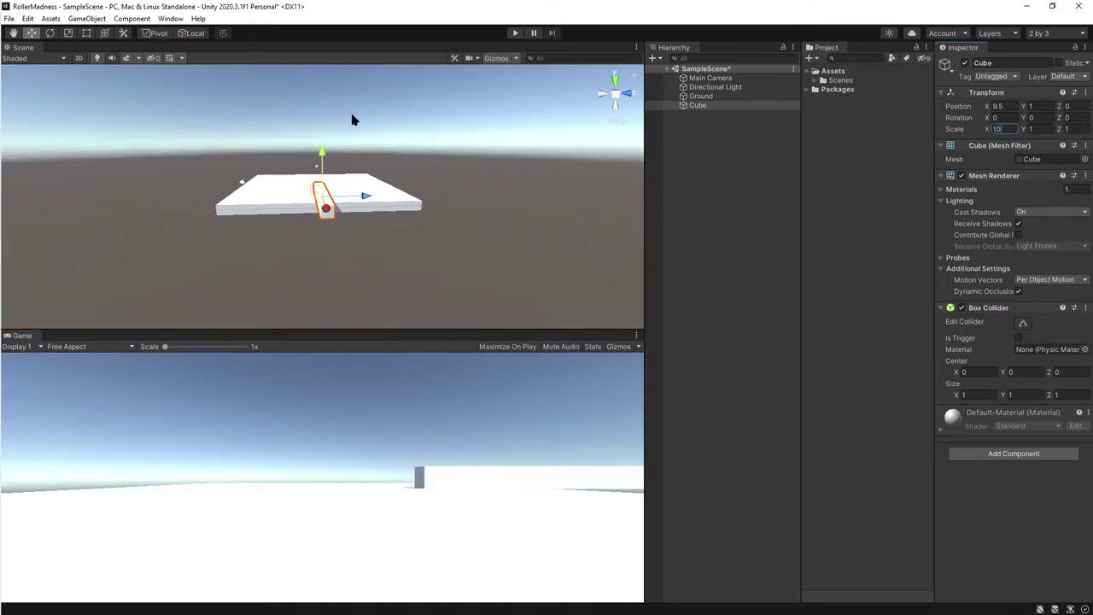
pyautogui.keyDown('alt'); pyautogui.moveTo(352, 113); pyautogui.dragTo(350, 154); pyautogui.keyUp('alt')
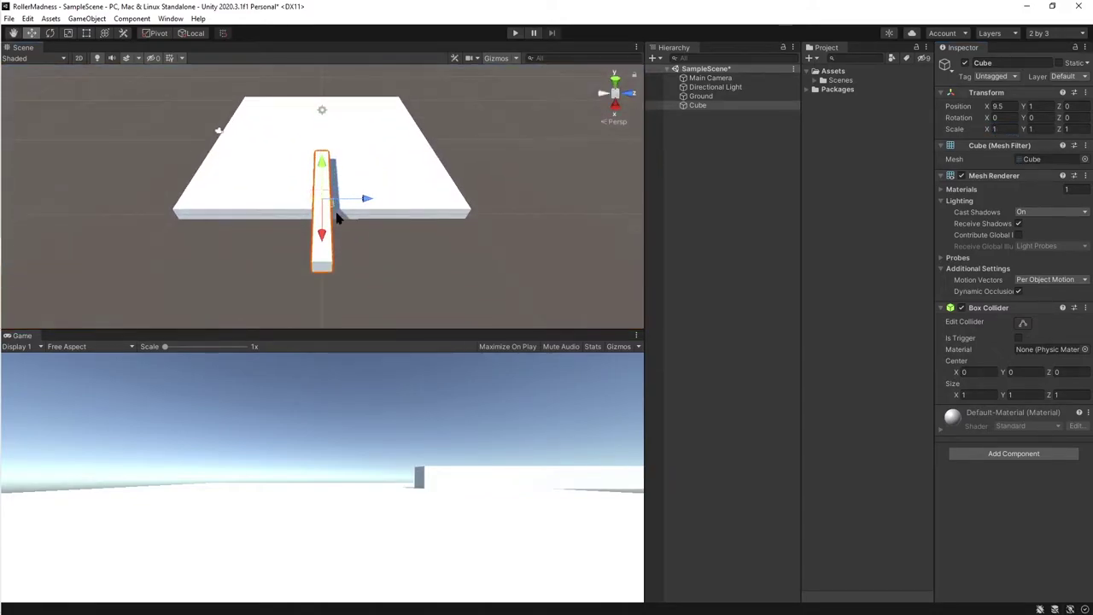
pyautogui.hotkey('ctrl', 'z')
pyautogui.click(1031, 129)
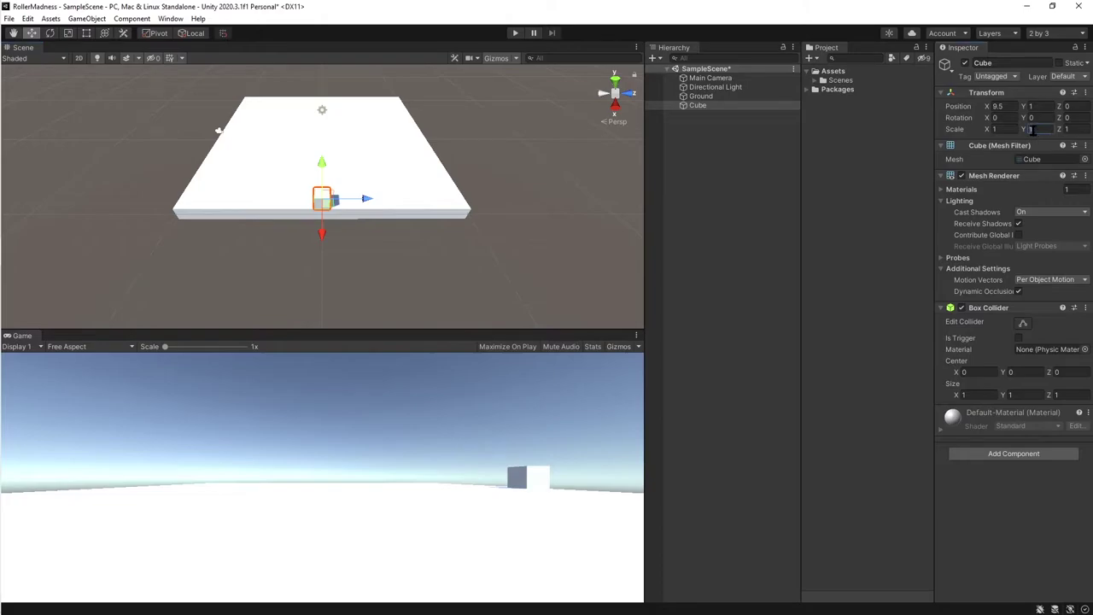
pyautogui.write('10')
pyautogui.press('BackSpace')
pyautogui.press('Tab')
pyautogui.write('10')
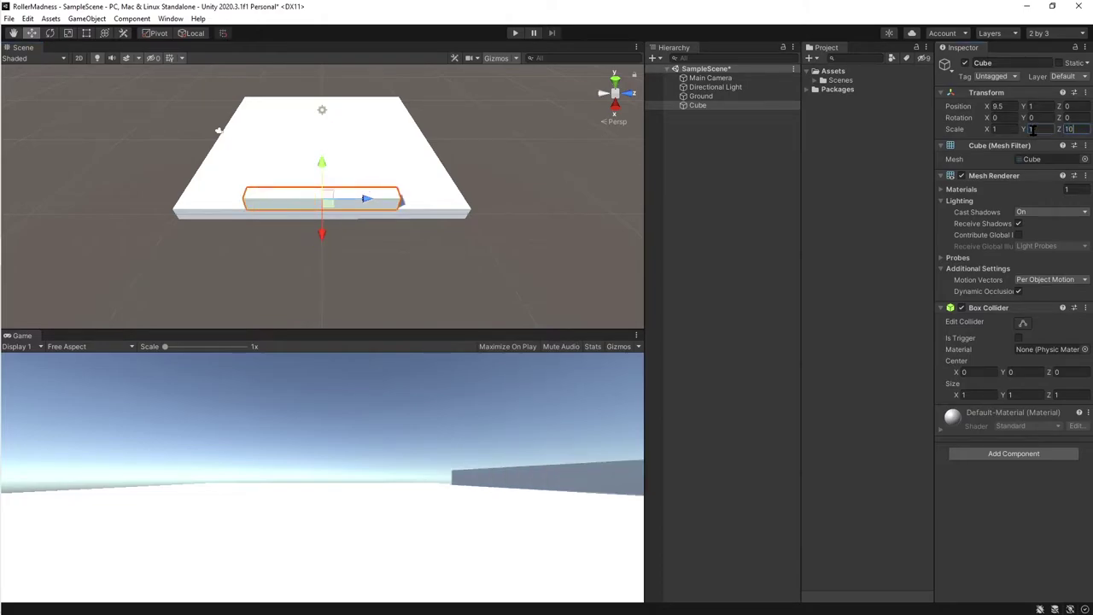
pyautogui.press('BackSpace')
pyautogui.press('BackSpace')
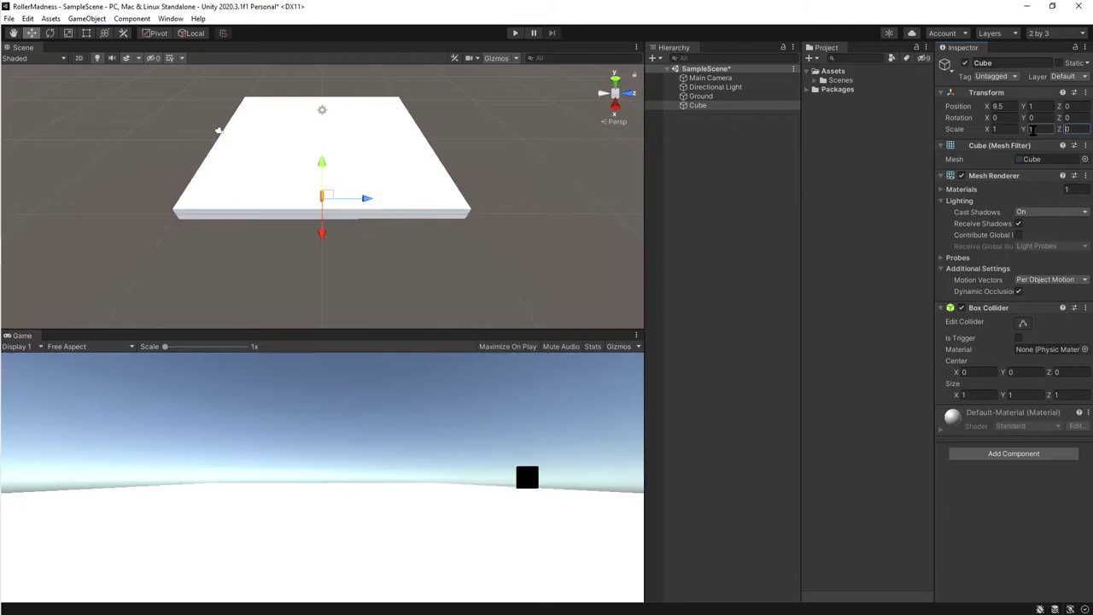
pyautogui.write('20')
pyautogui.keyDown('alt'); pyautogui.moveTo(486, 126); pyautogui.dragTo(174, 128); pyautogui.keyUp('alt')
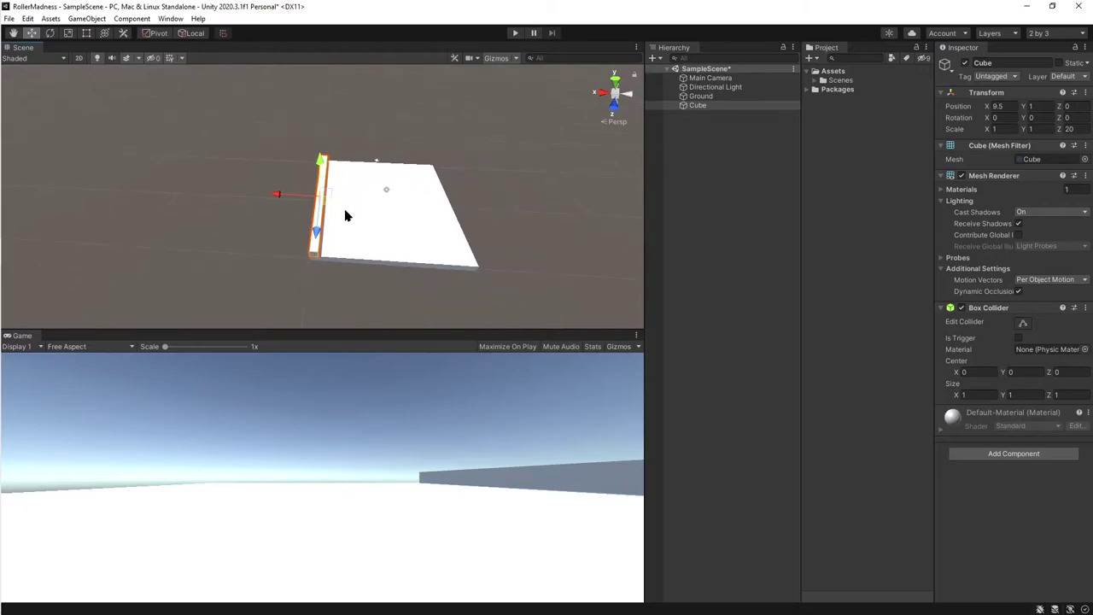
# Duplicate the wall as Cube (1) and place it on the opposite edge at X -9.5.
pyautogui.hotkey('ctrl', 'd')
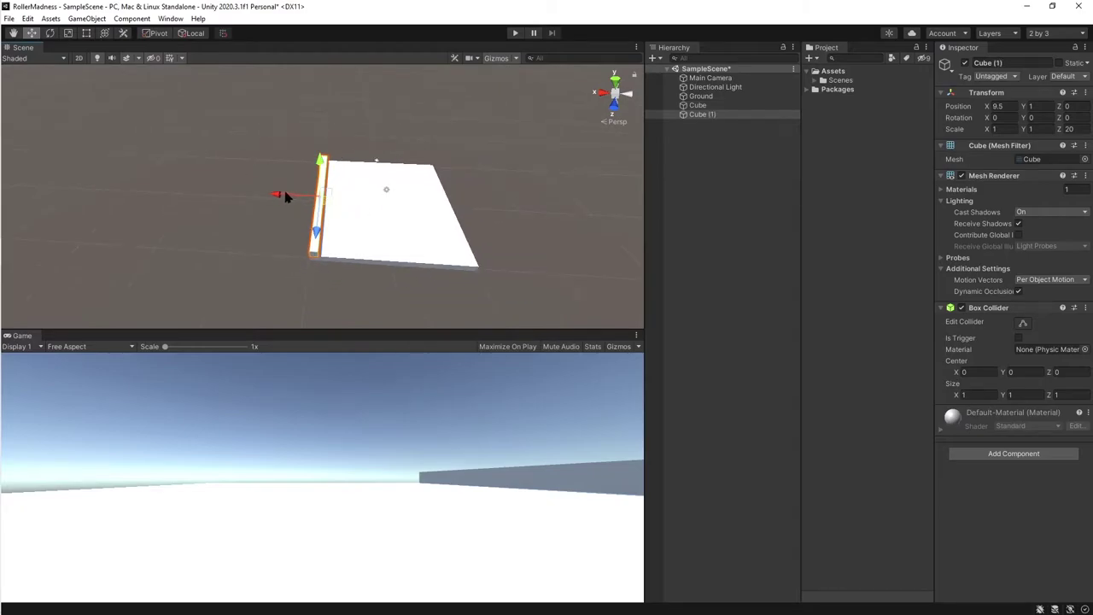
pyautogui.moveTo(285, 196); pyautogui.dragTo(431, 198)
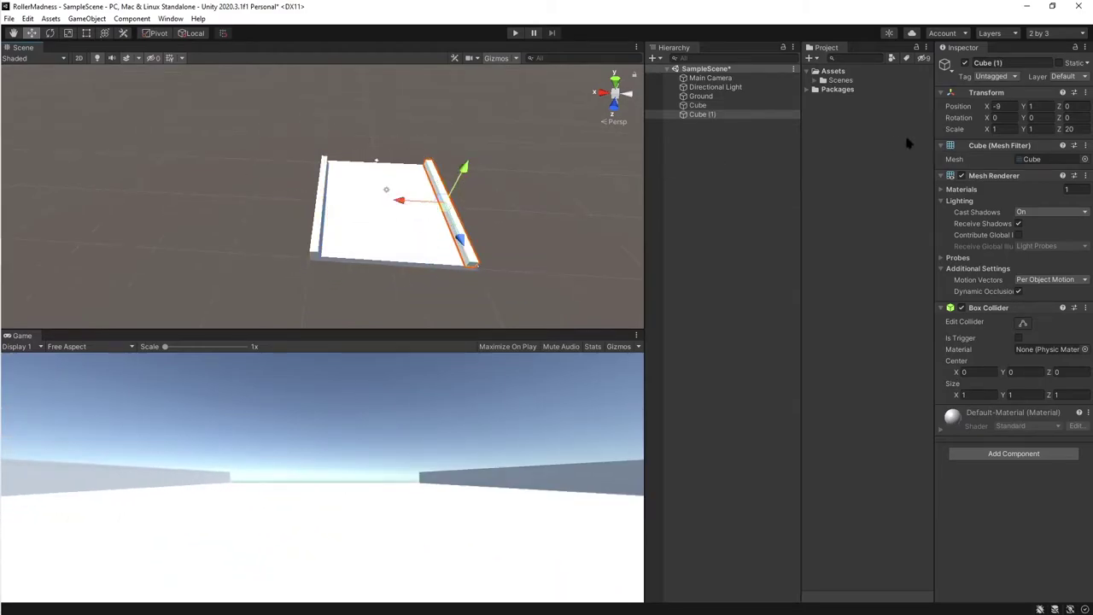
pyautogui.click(1013, 106)
pyautogui.press('Return')
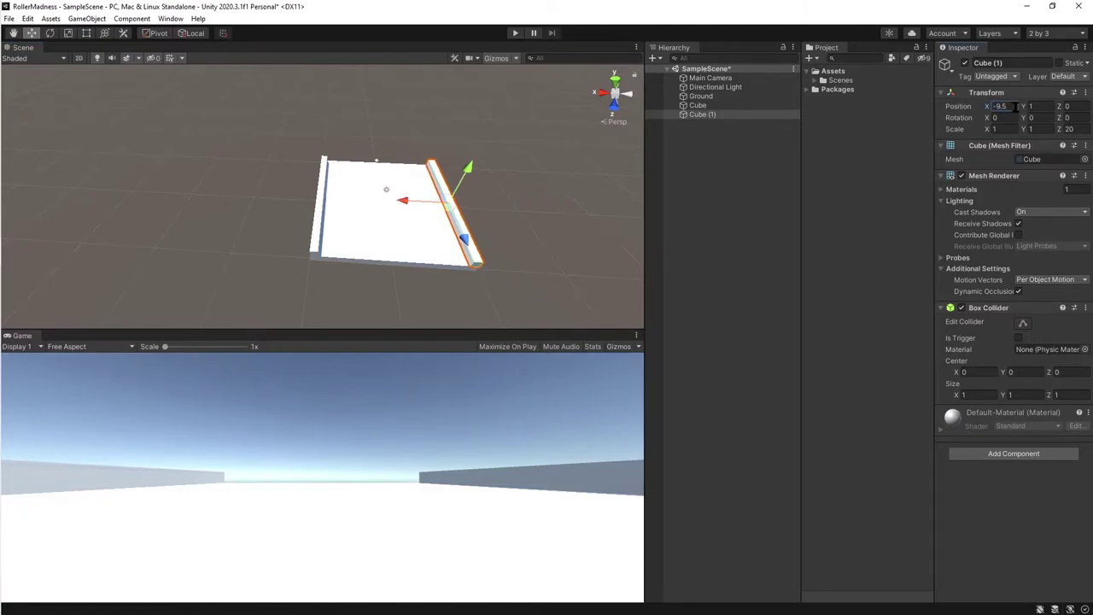
# Duplicate Cube (1) into Cube (2), rotate it 90° on Y, and place it at X 0, Z 9.5.
pyautogui.click(704, 116)
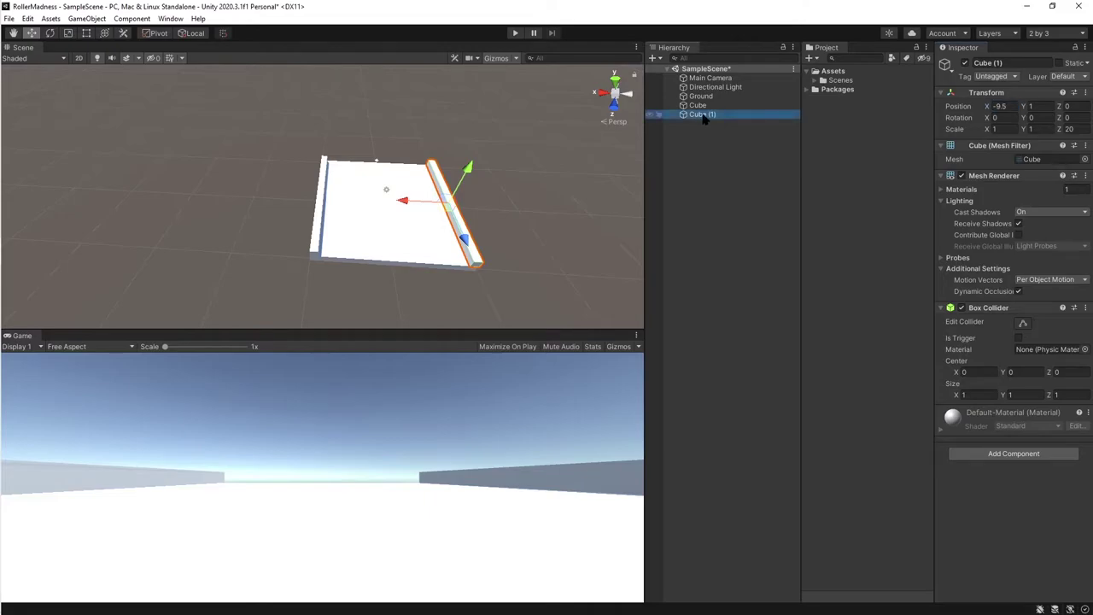
pyautogui.hotkey('ctrl', 'd')
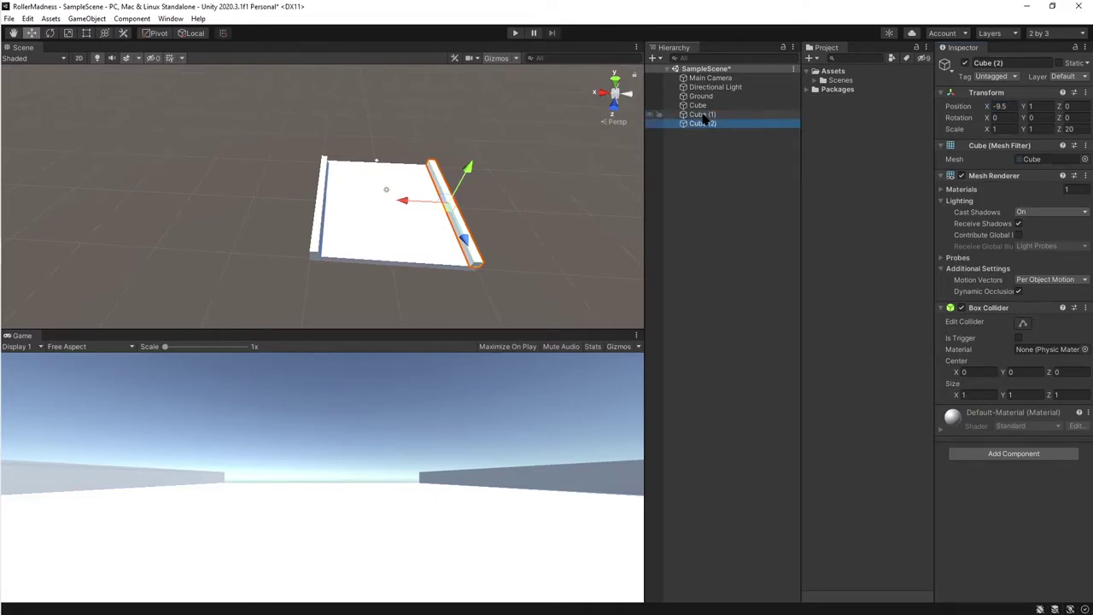
pyautogui.click(1043, 118)
pyautogui.write('90')
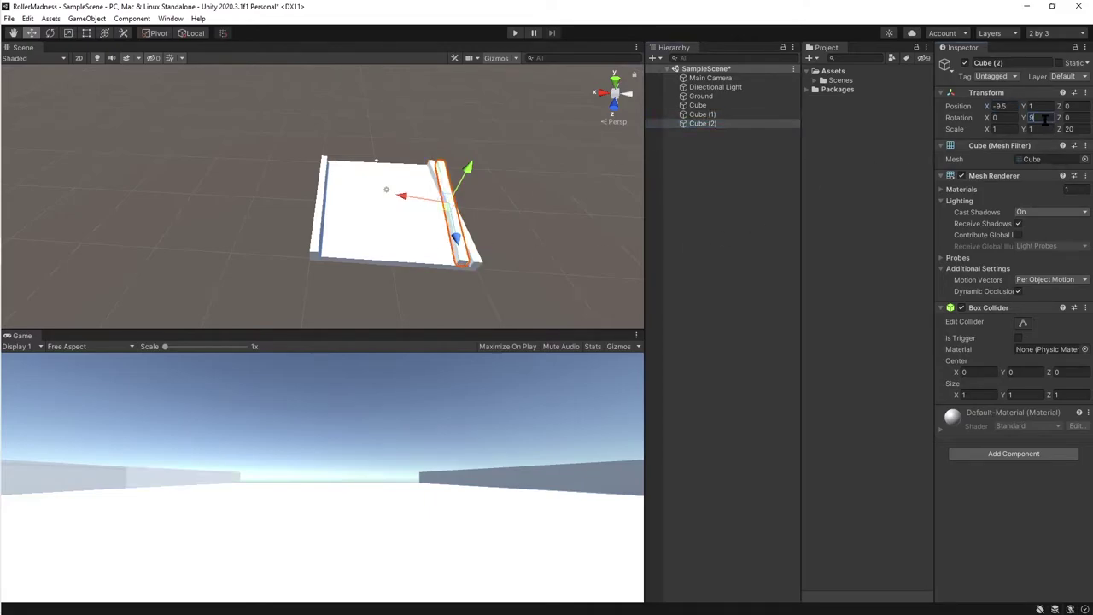
pyautogui.click(999, 106)
pyautogui.write('0')
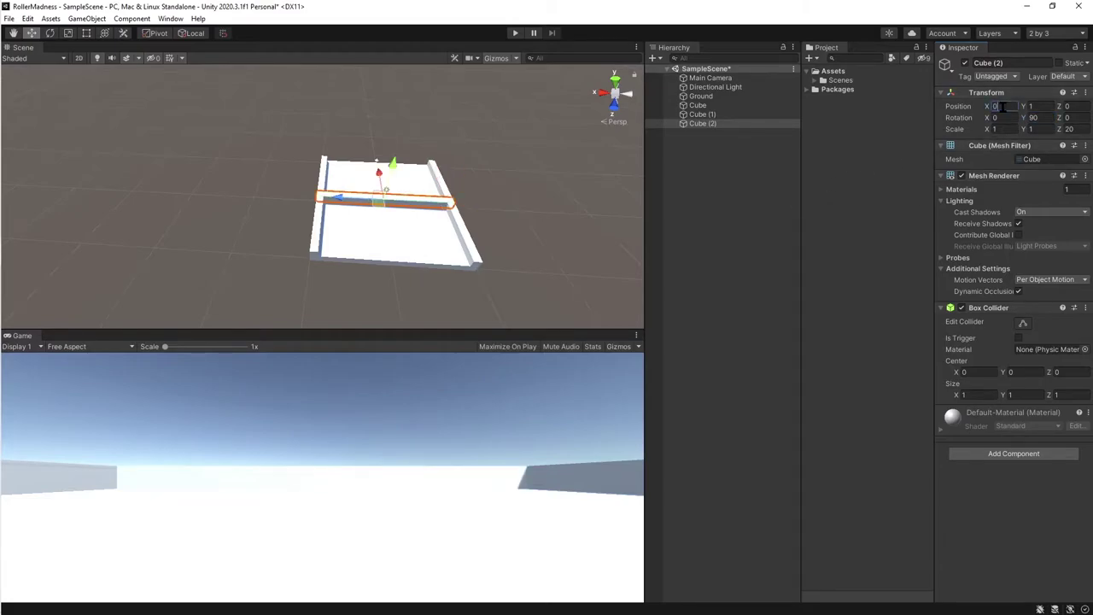
pyautogui.press('Tab')
pyautogui.press('Tab')
pyautogui.write('9.5')
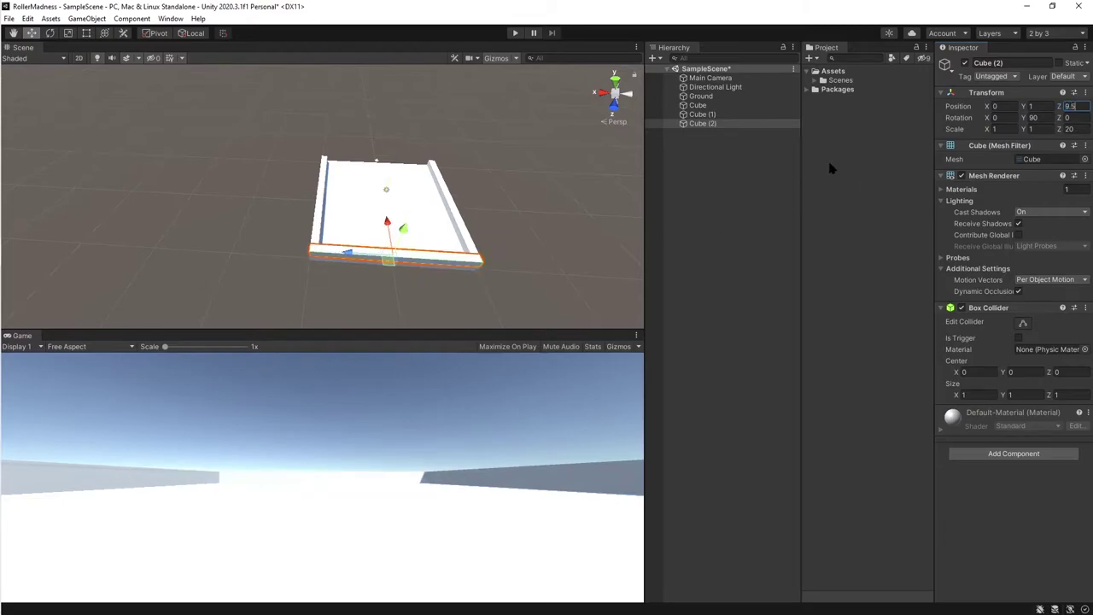
# Duplicate Cube (2) into Cube (3) and set its Z position to -9.5.
pyautogui.hotkey('ctrl', 'd')
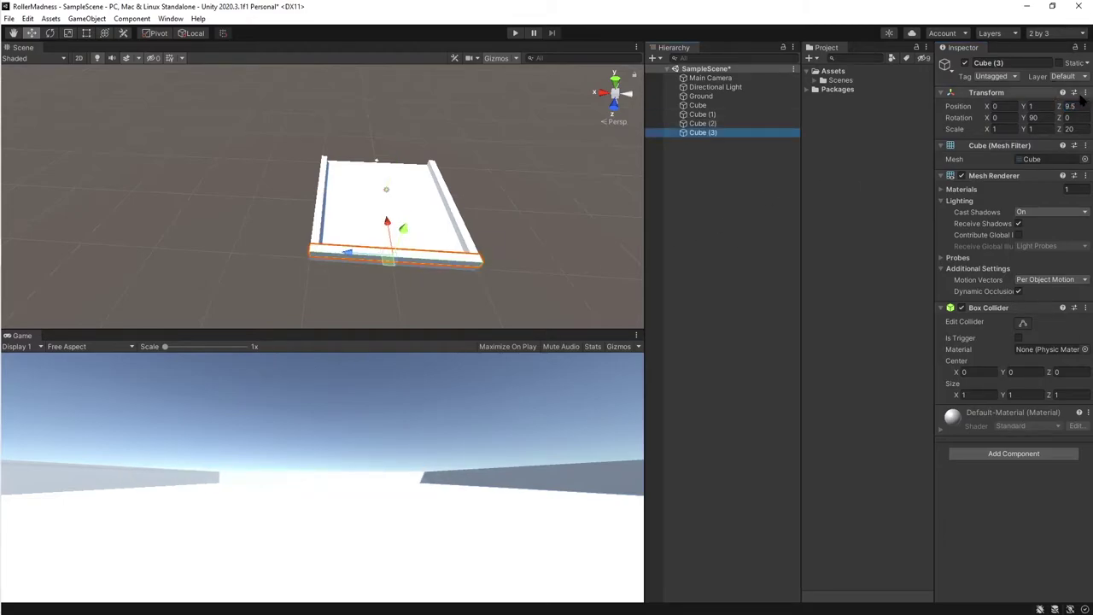
pyautogui.click(1001, 106)
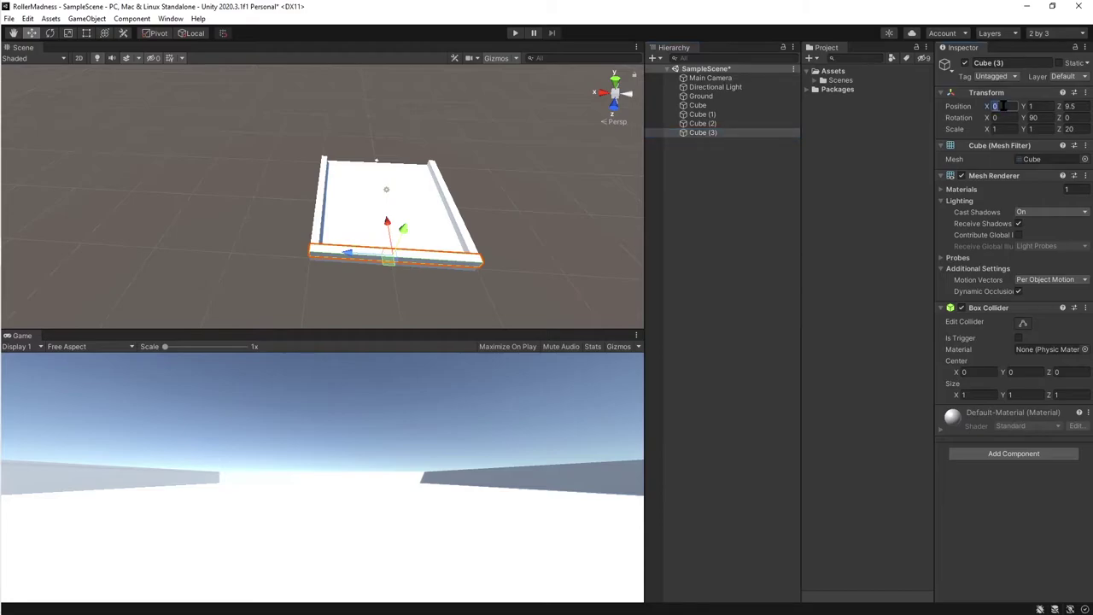
pyautogui.press('Tab')
pyautogui.press('Tab')
pyautogui.write('-9.5')
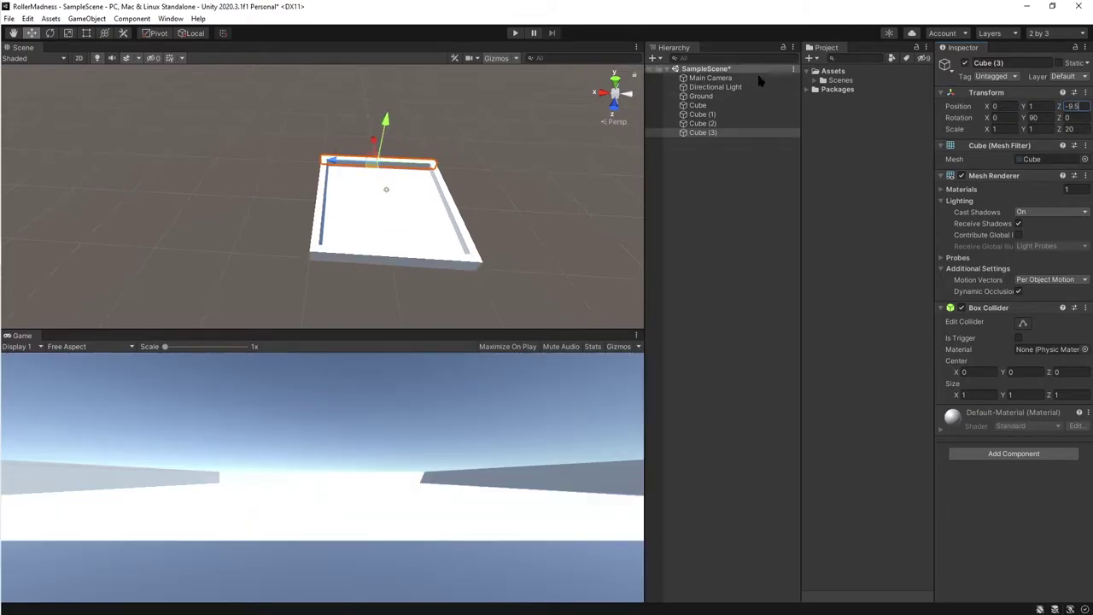
pyautogui.click(704, 105)
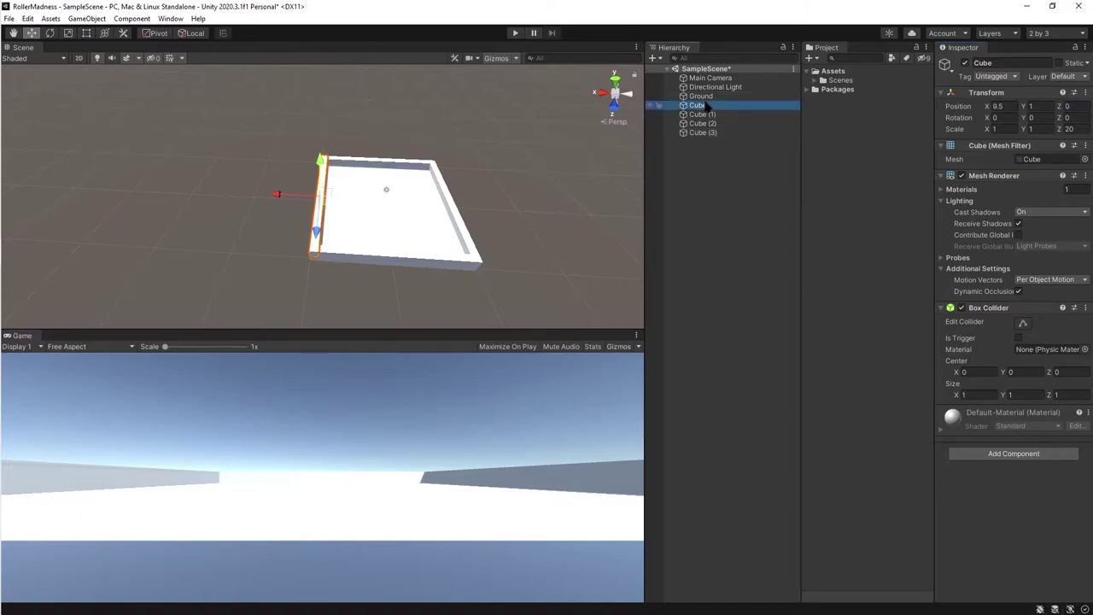
# Rename Cube and Cube (1) to LeftWall and RightWall.
pyautogui.click(705, 105)
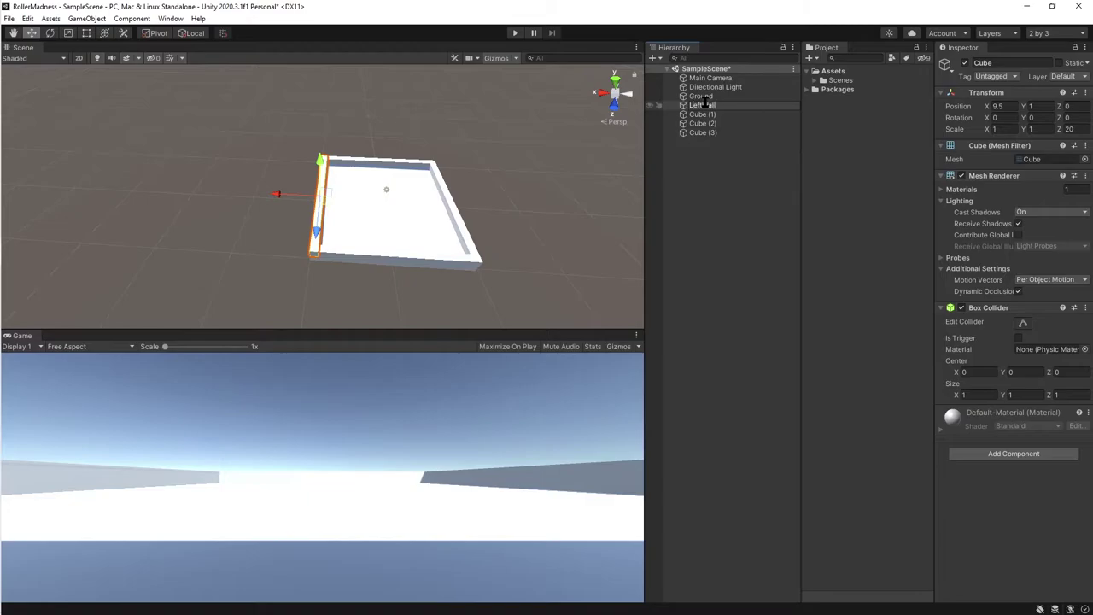
pyautogui.click(744, 113)
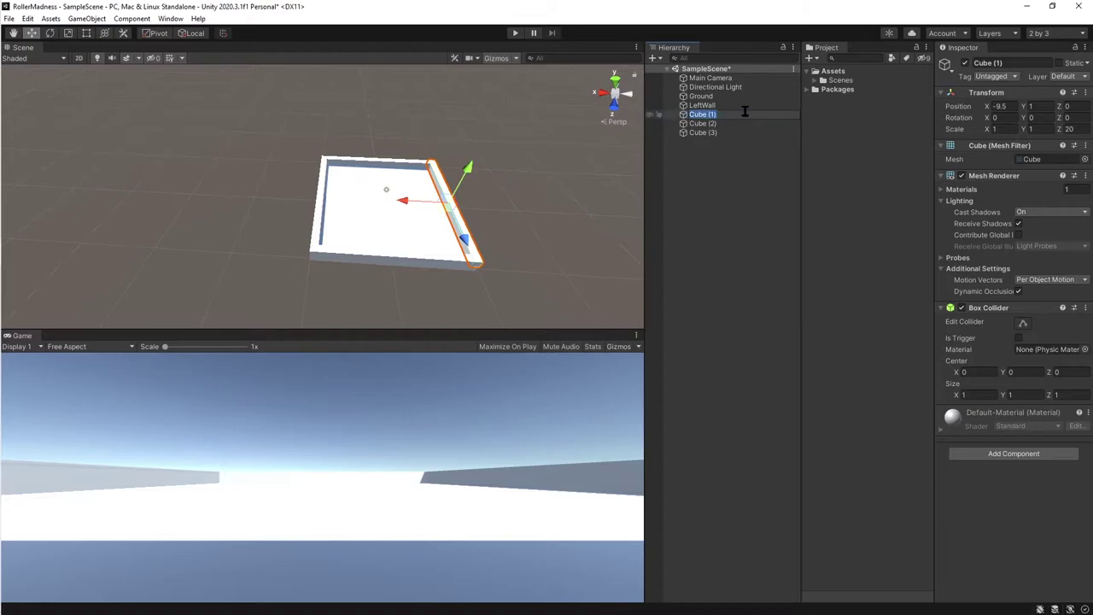
pyautogui.write('RightWall')
pyautogui.press('Return')
# Rename Cube (2) and Cube (3) to FrontWall and BackWall.
pyautogui.press('Down')
pyautogui.press('F2')
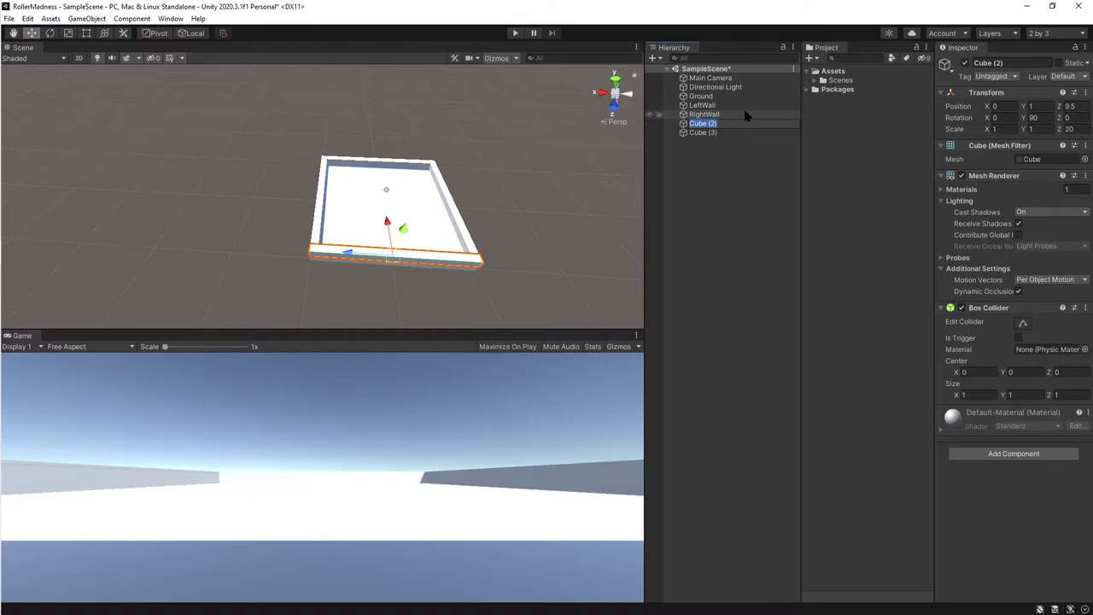
pyautogui.write('FrontWall')
pyautogui.press('Return')
pyautogui.press('Down')
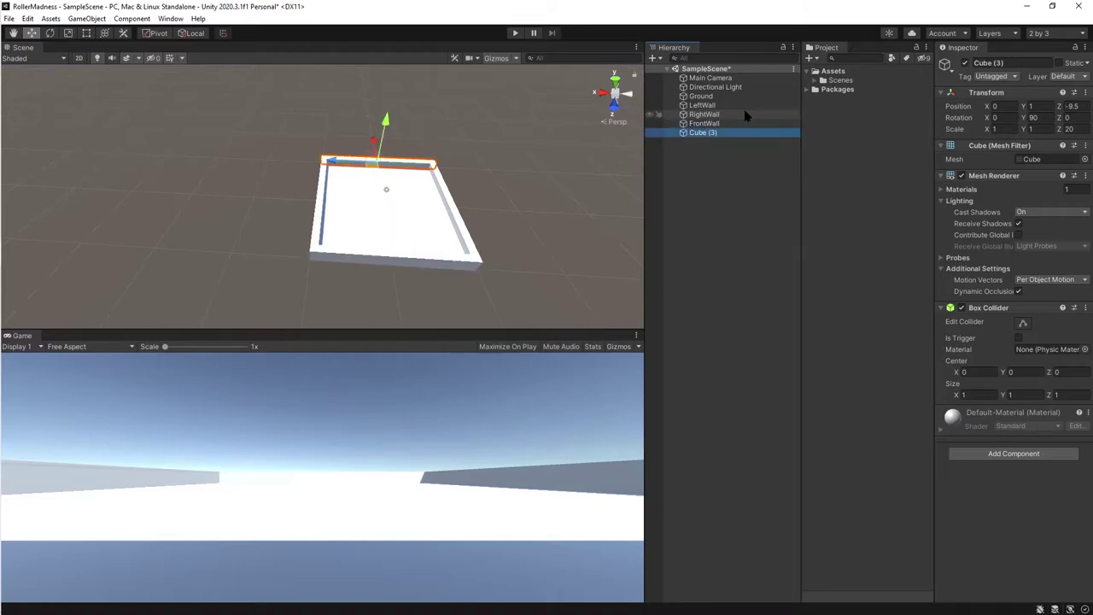
pyautogui.press('F2')
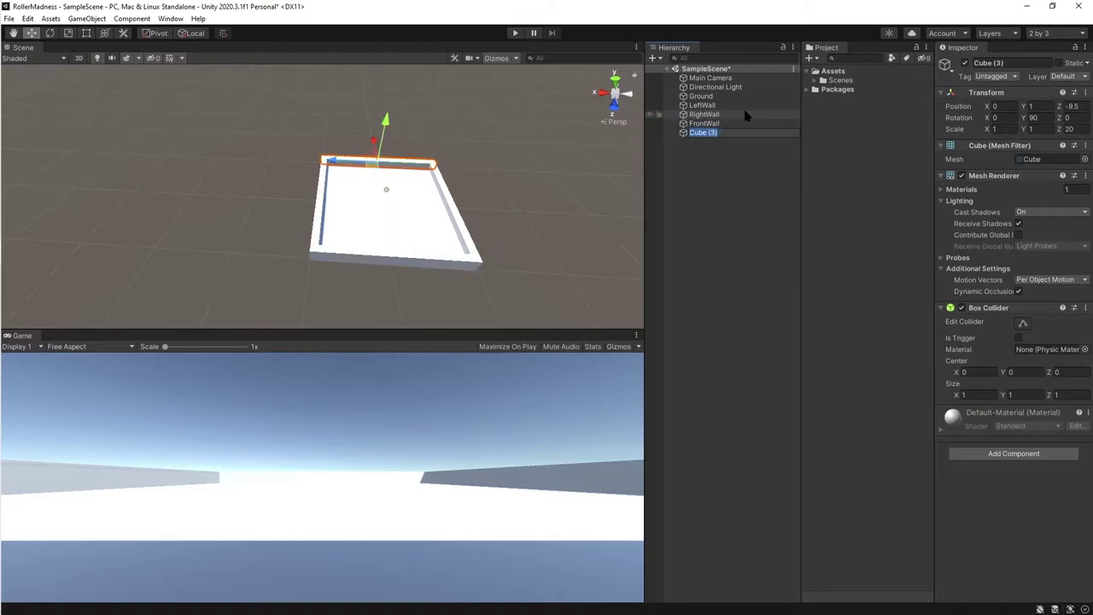
pyautogui.write('BackWall')
pyautogui.press('Return')
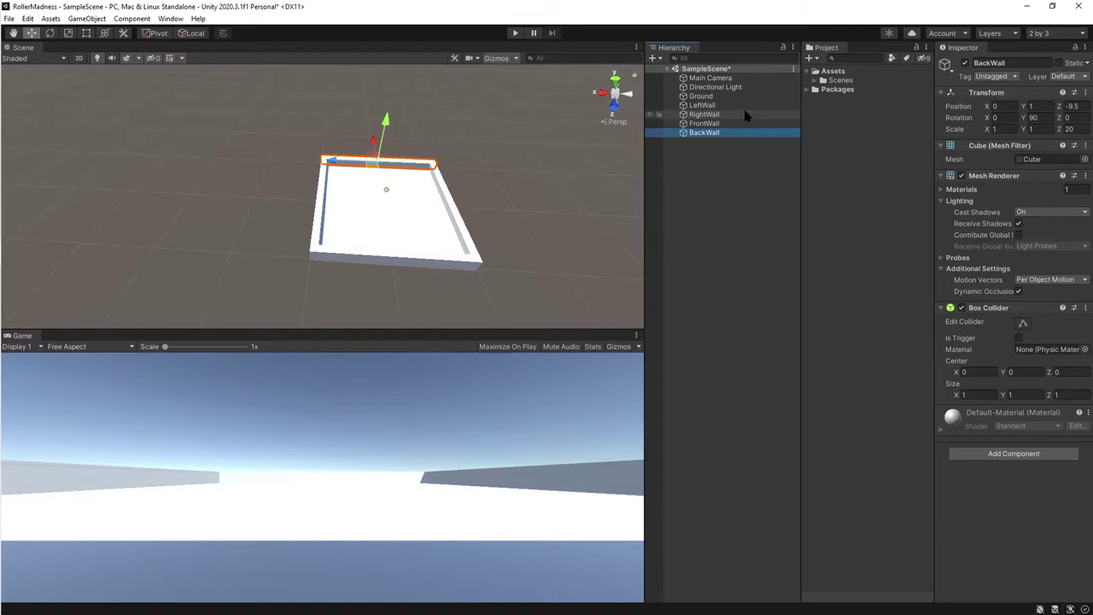
# Create an empty GameObject named Walls in the Hierarchy.
pyautogui.rightClick(713, 196)
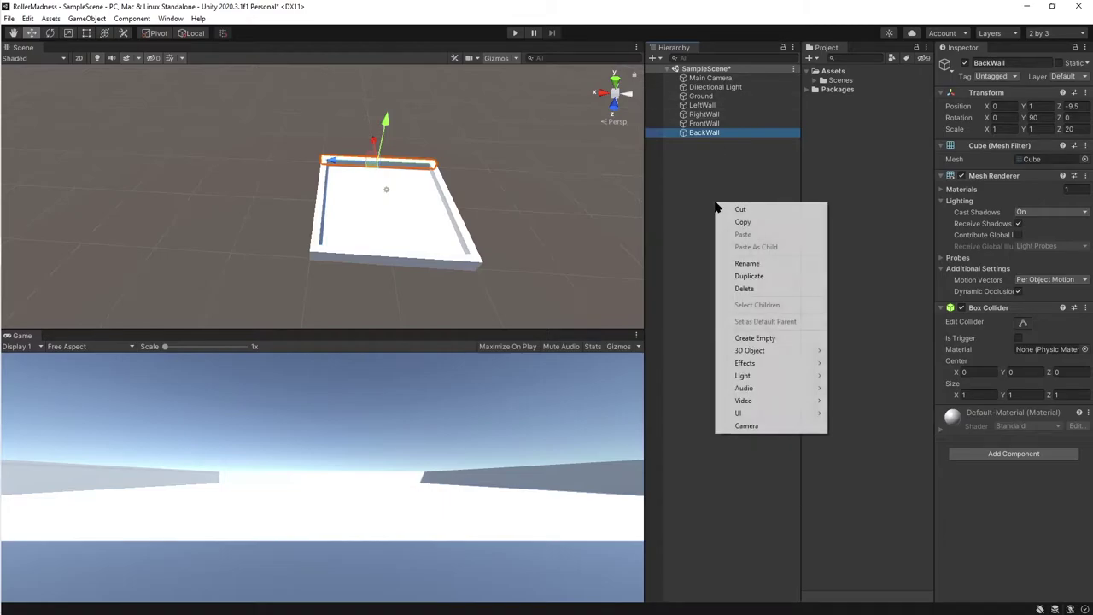
pyautogui.click(765, 337)
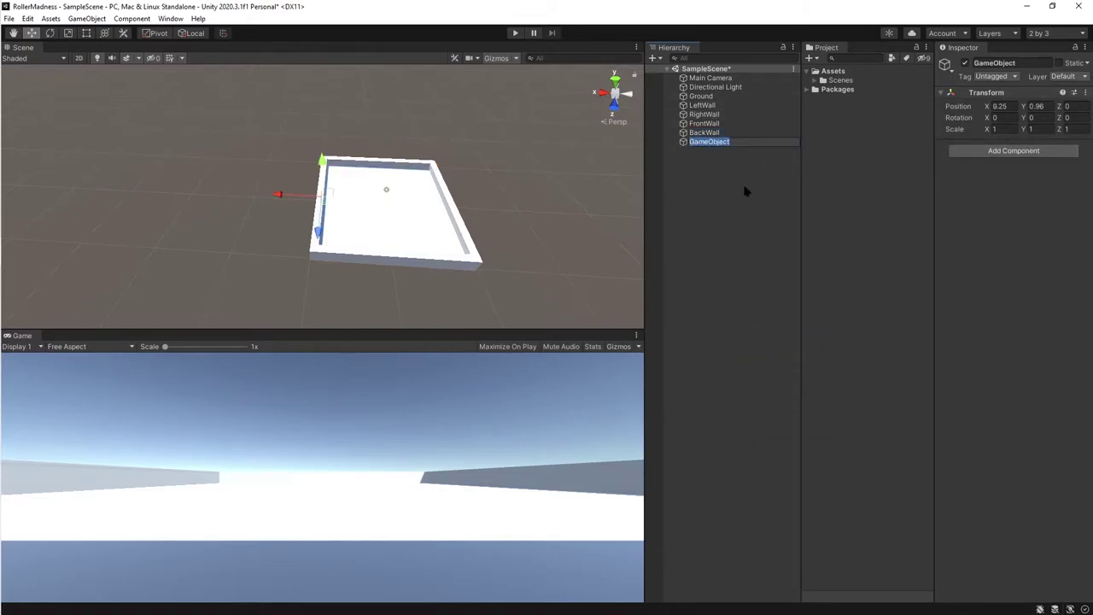
pyautogui.write('Walls')
pyautogui.press('Return')
# Drag the walls onto Walls, then reset the Walls Transform to 0, 0, 0.
pyautogui.click(702, 106)
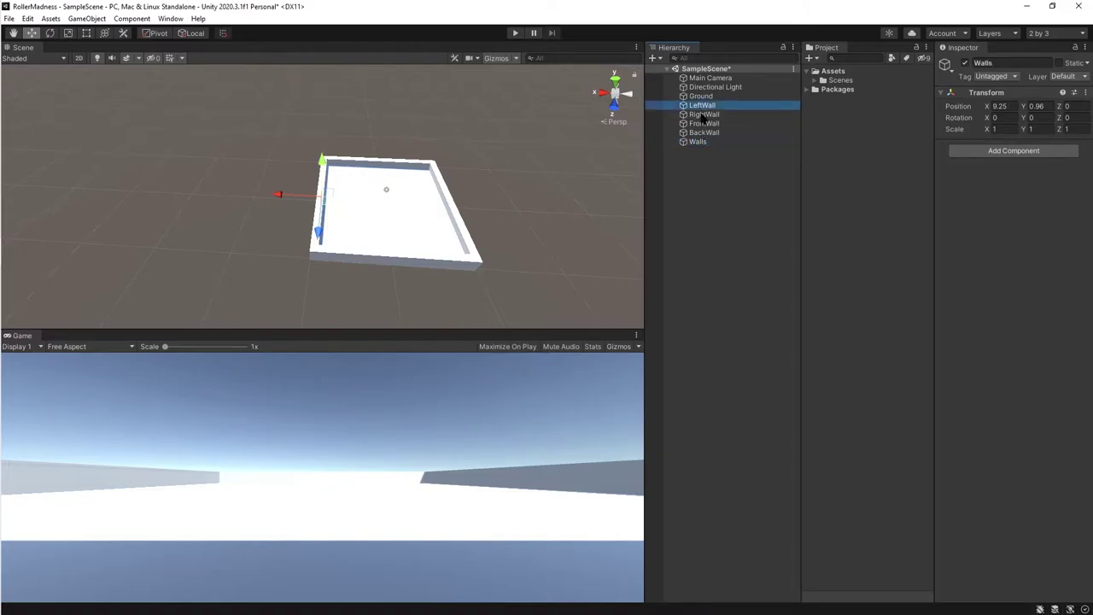
pyautogui.moveTo(703, 115)
pyautogui.mouseDown()
pyautogui.moveTo(709, 128)
pyautogui.moveTo(705, 111)
pyautogui.mouseUp()
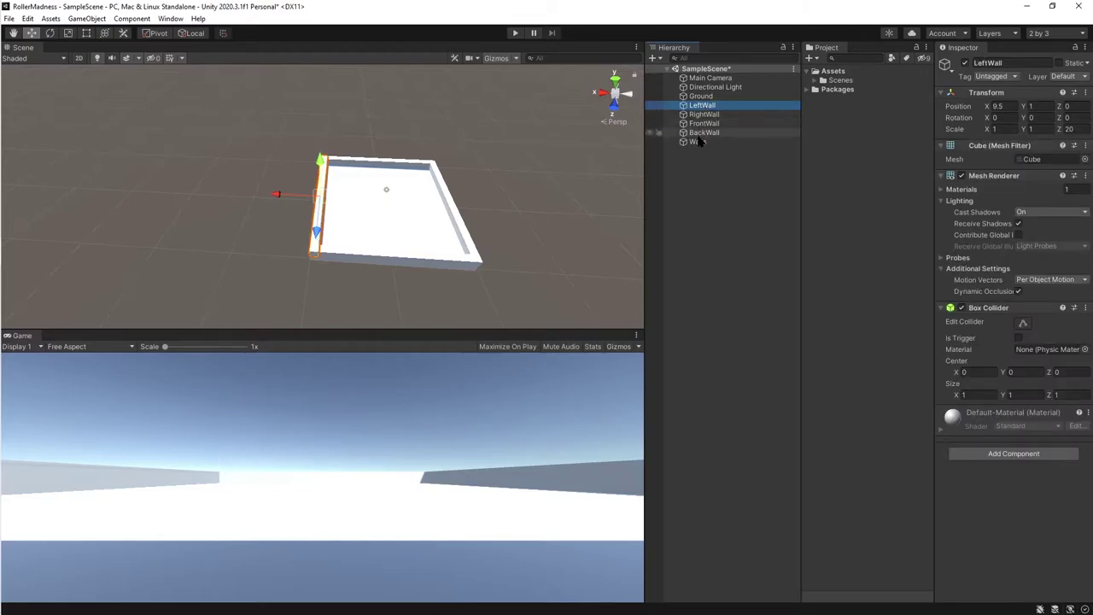
pyautogui.keyDown('shift'); pyautogui.click(698, 134); pyautogui.keyUp('shift')
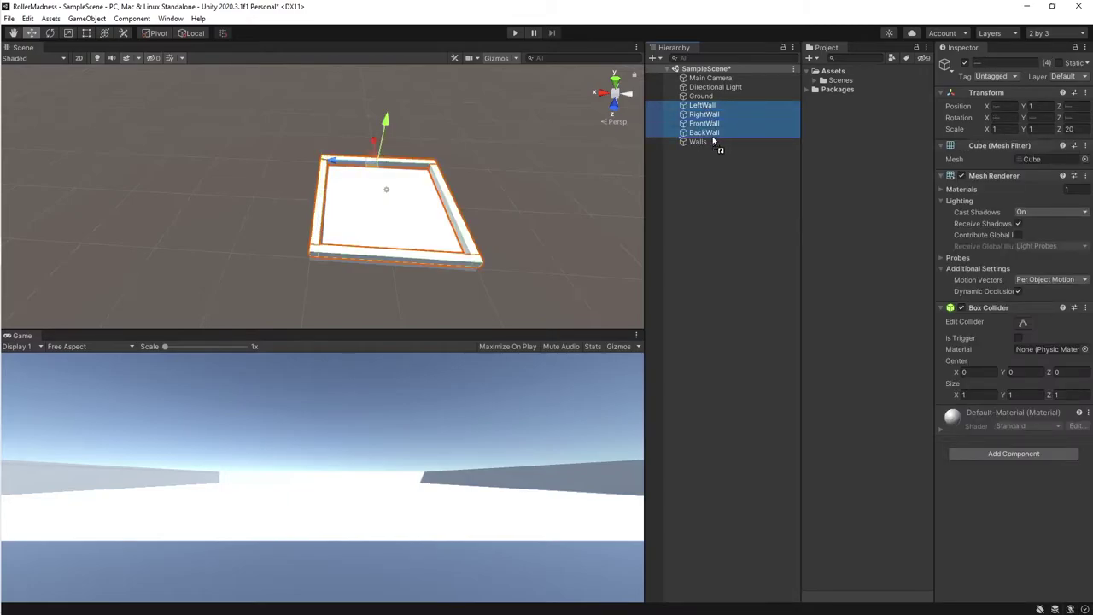
pyautogui.moveTo(714, 141); pyautogui.dragTo(747, 190)
pyautogui.click(747, 190)
pyautogui.click(700, 142)
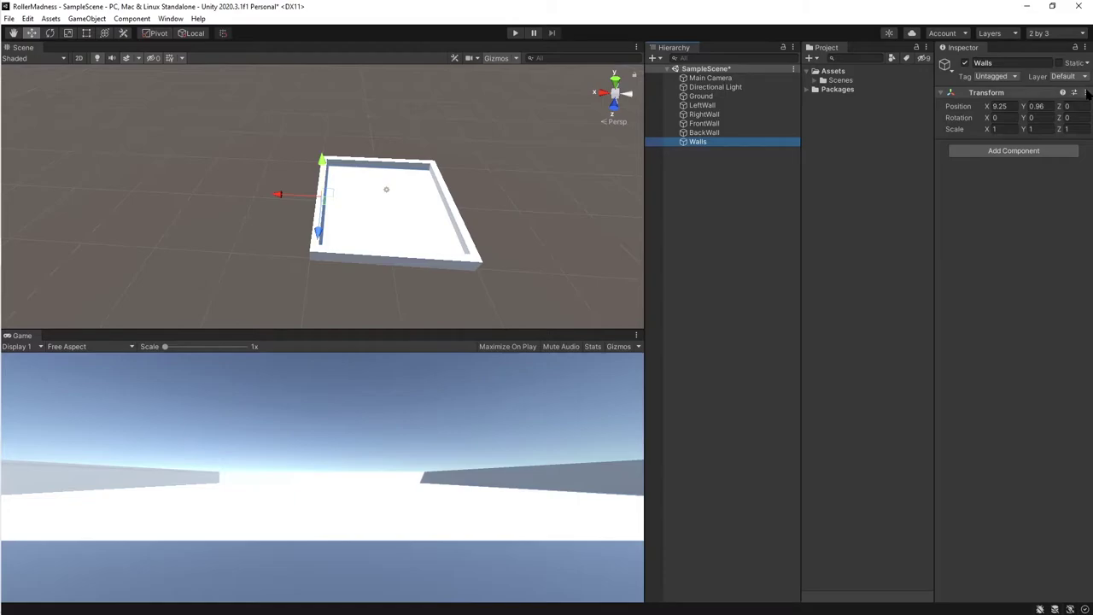
pyautogui.click(1087, 95)
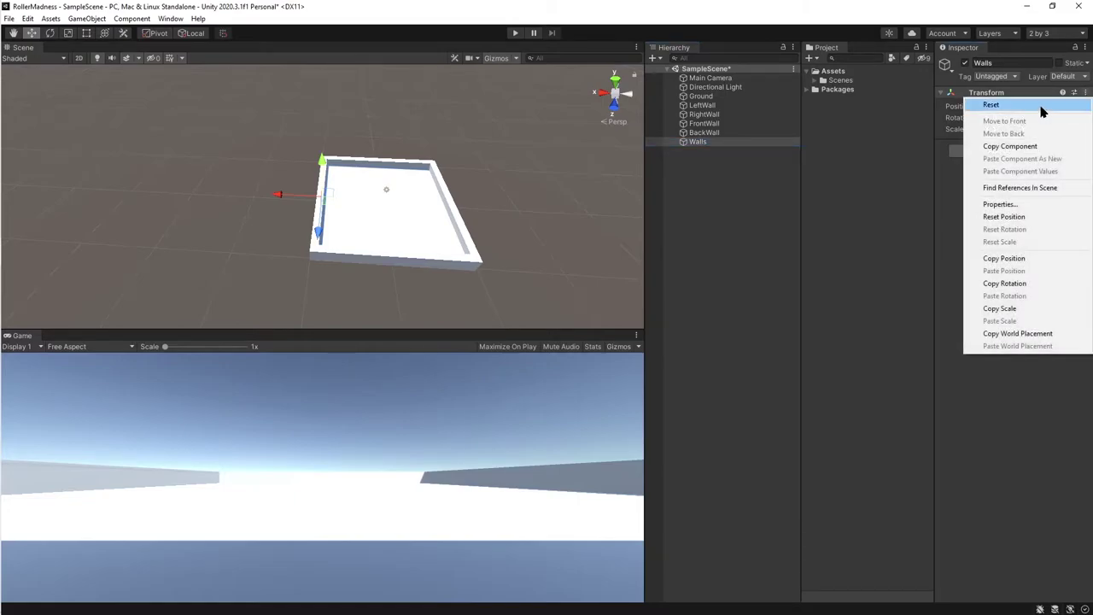
pyautogui.click(1047, 108)
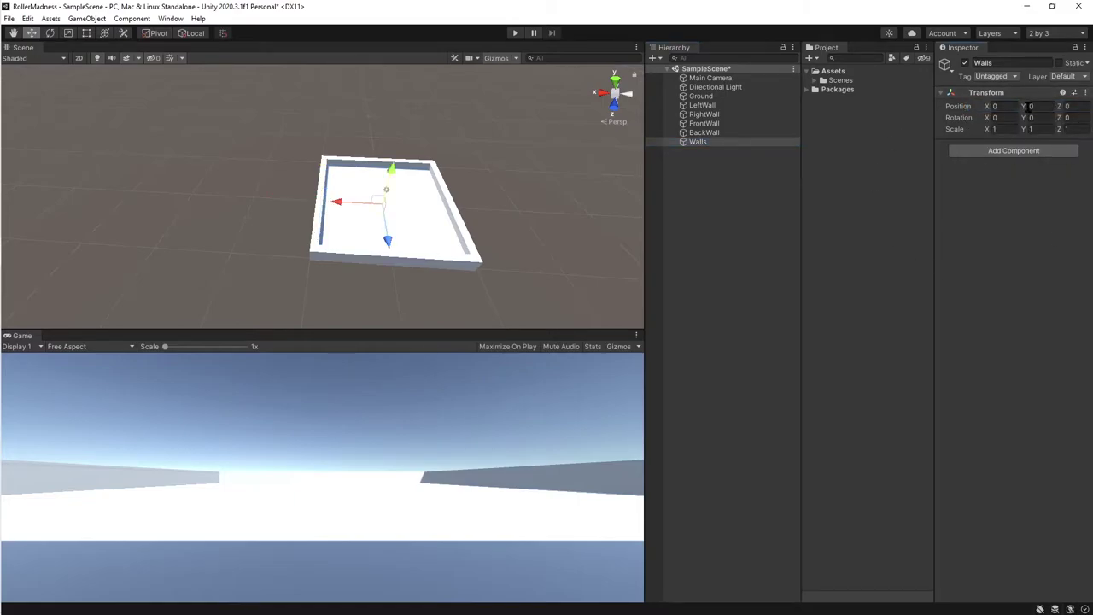
# Nest LeftWall, RightWall, FrontWall and BackWall as children of Walls.
pyautogui.click(702, 105)
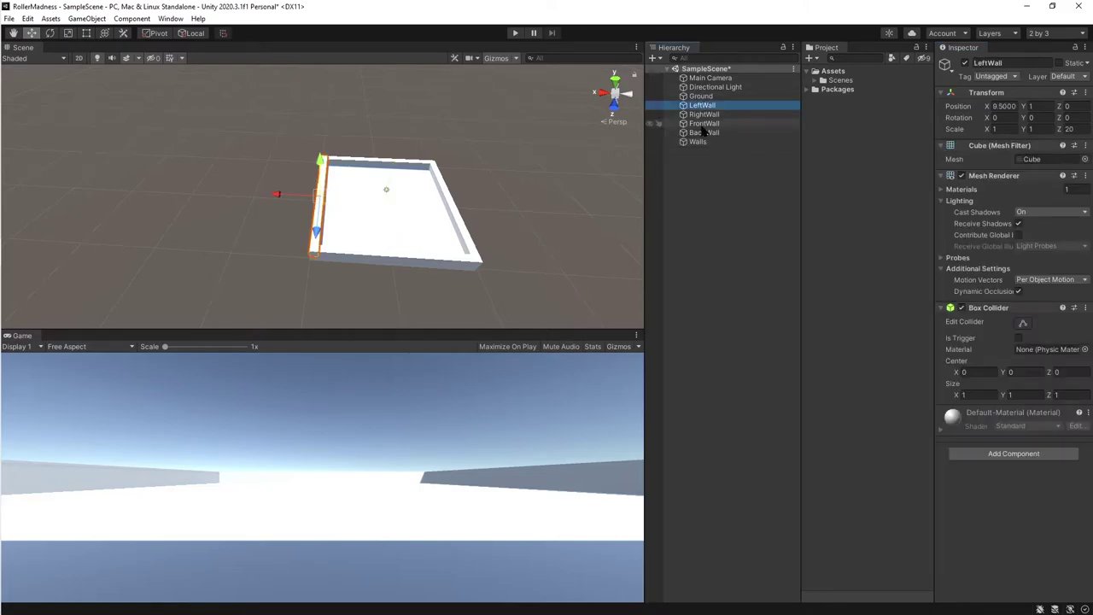
pyautogui.keyDown('shift'); pyautogui.click(703, 132); pyautogui.keyUp('shift')
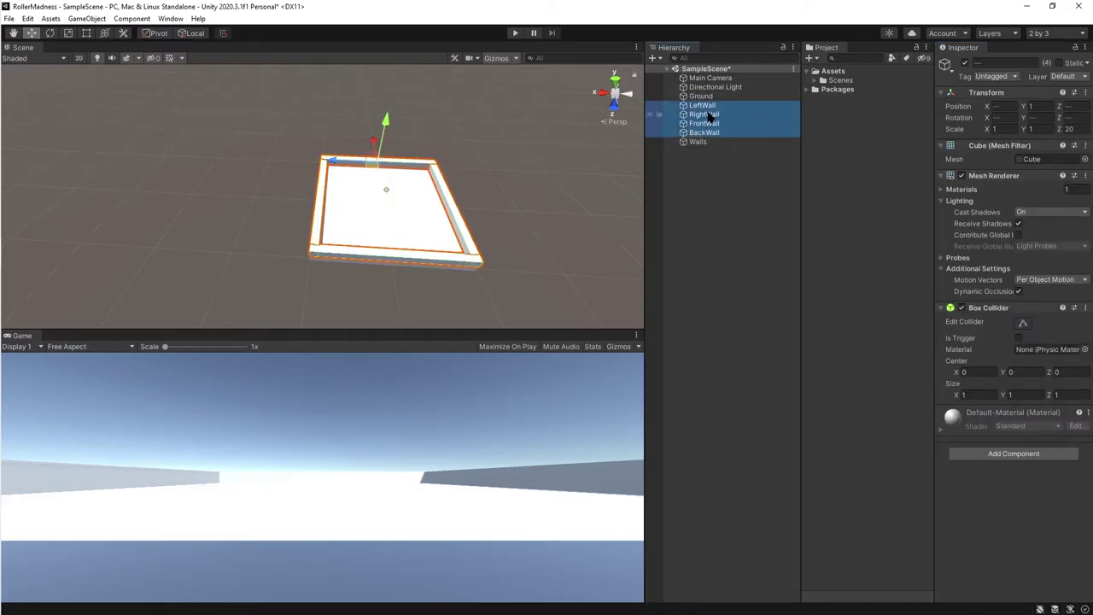
pyautogui.moveTo(708, 115); pyautogui.dragTo(716, 142)
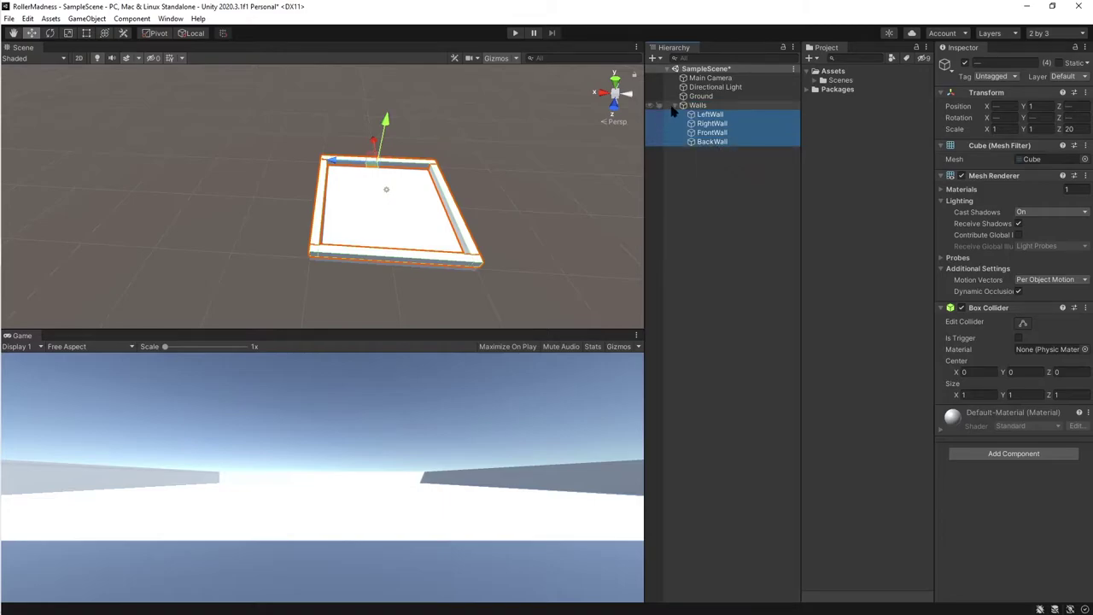
pyautogui.click(675, 105)
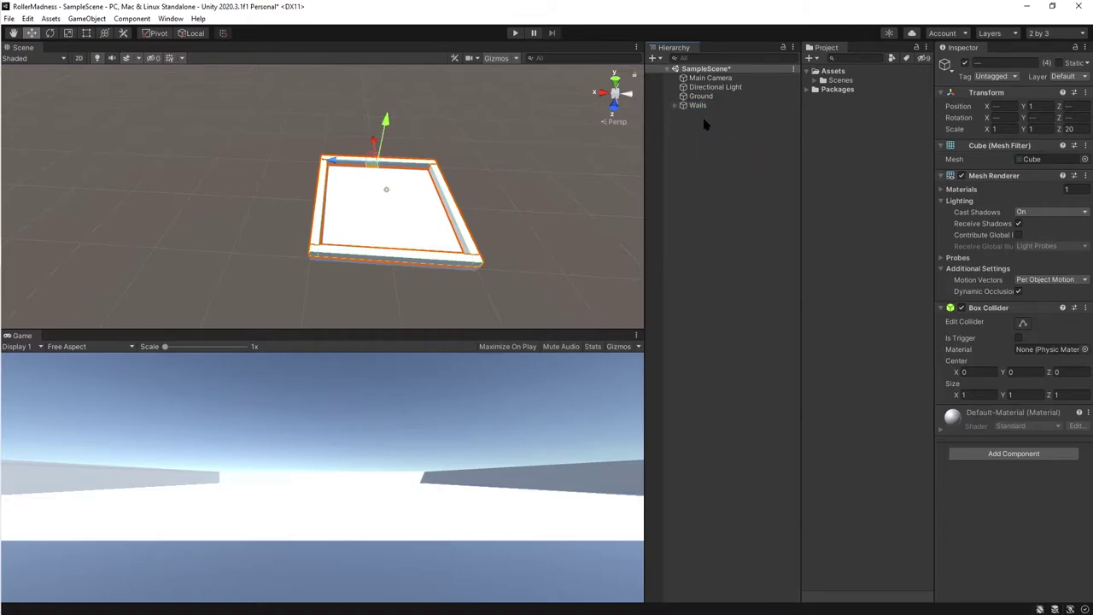
pyautogui.click(724, 128)
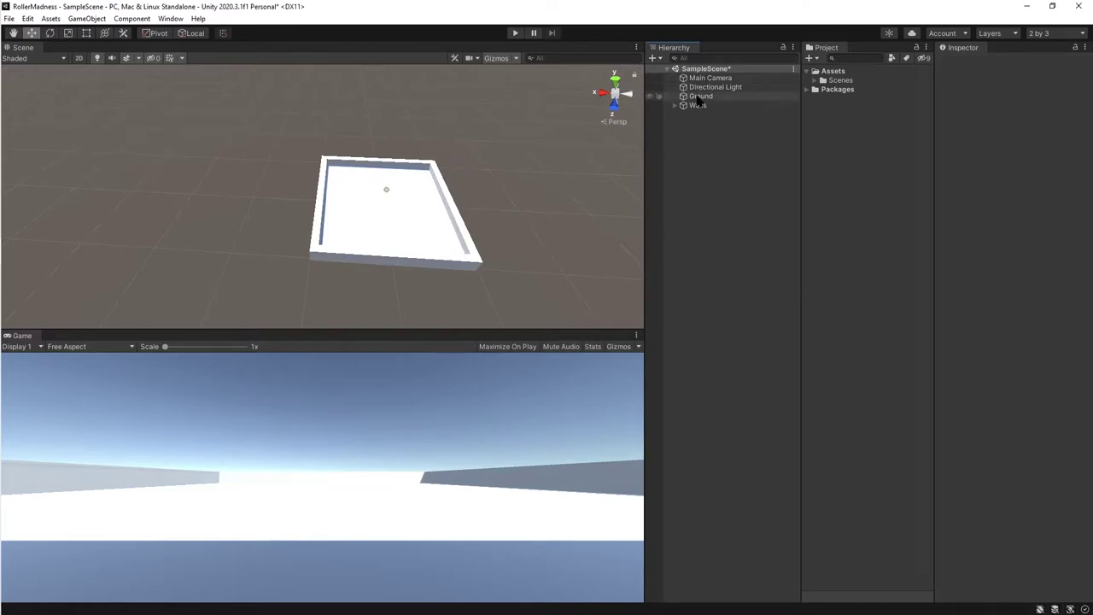
pyautogui.click(692, 106)
pyautogui.press('Right')
pyautogui.click(691, 113)
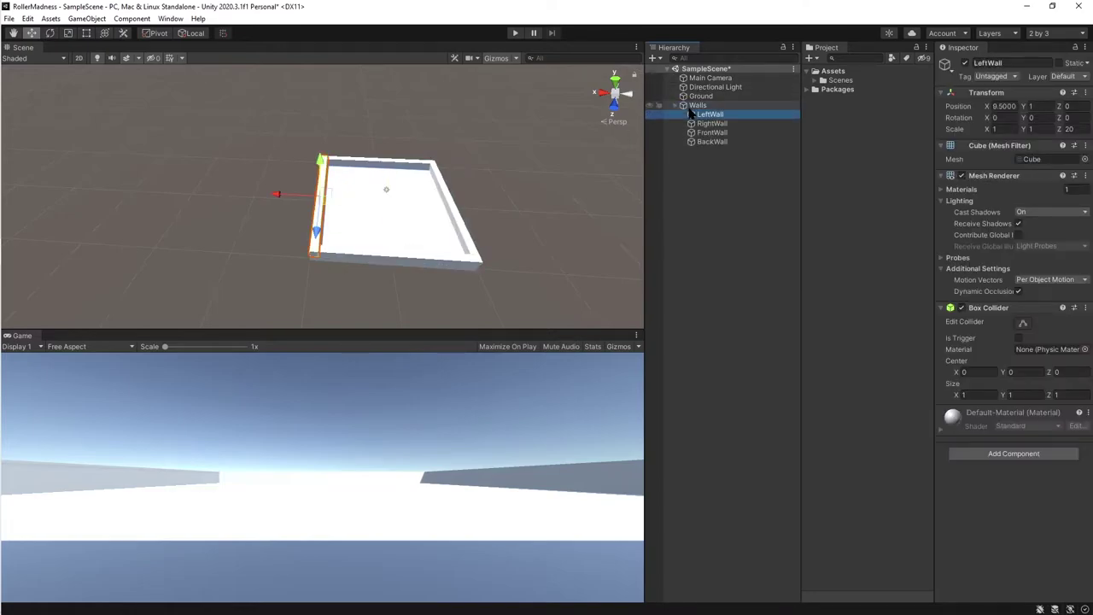
pyautogui.press('Up')
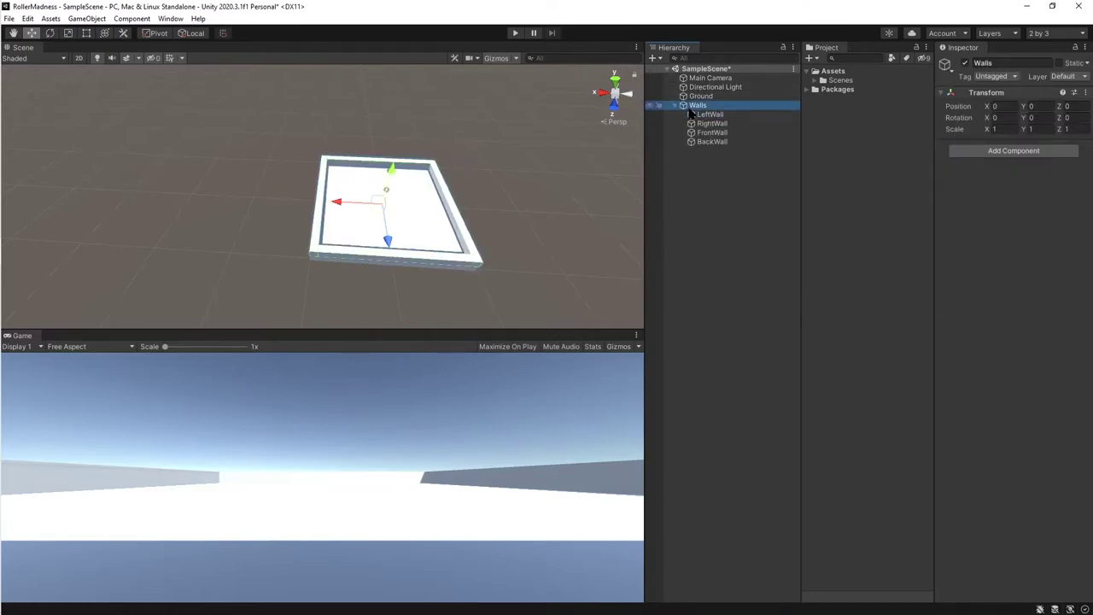
# Create a folder named Materials in Assets.
pyautogui.click(841, 72)
pyautogui.rightClick(842, 72)
pyautogui.moveTo(871, 78)
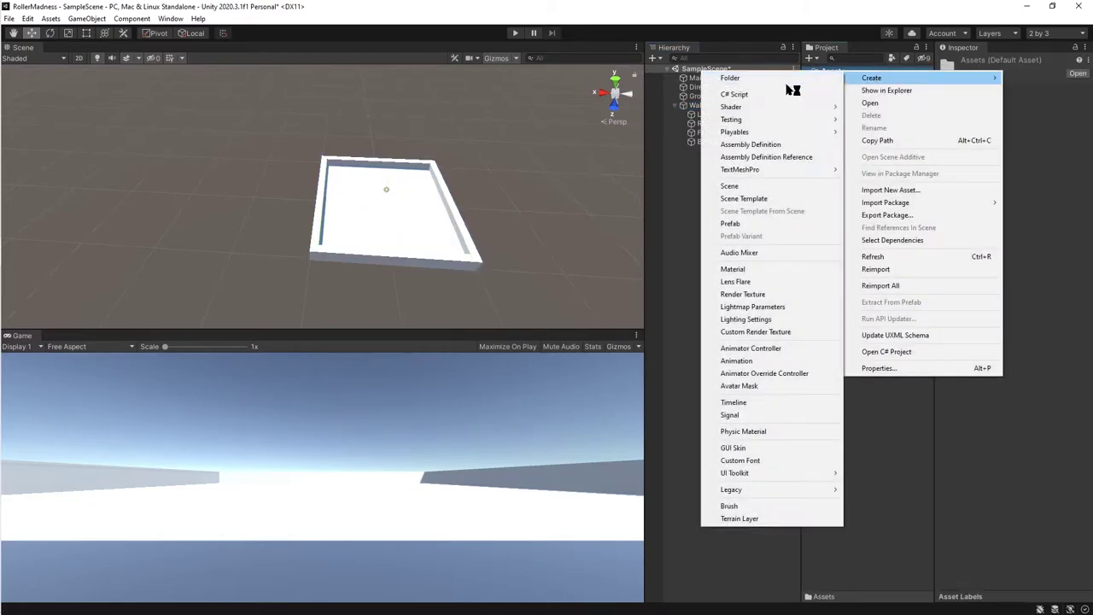
pyautogui.click(801, 79)
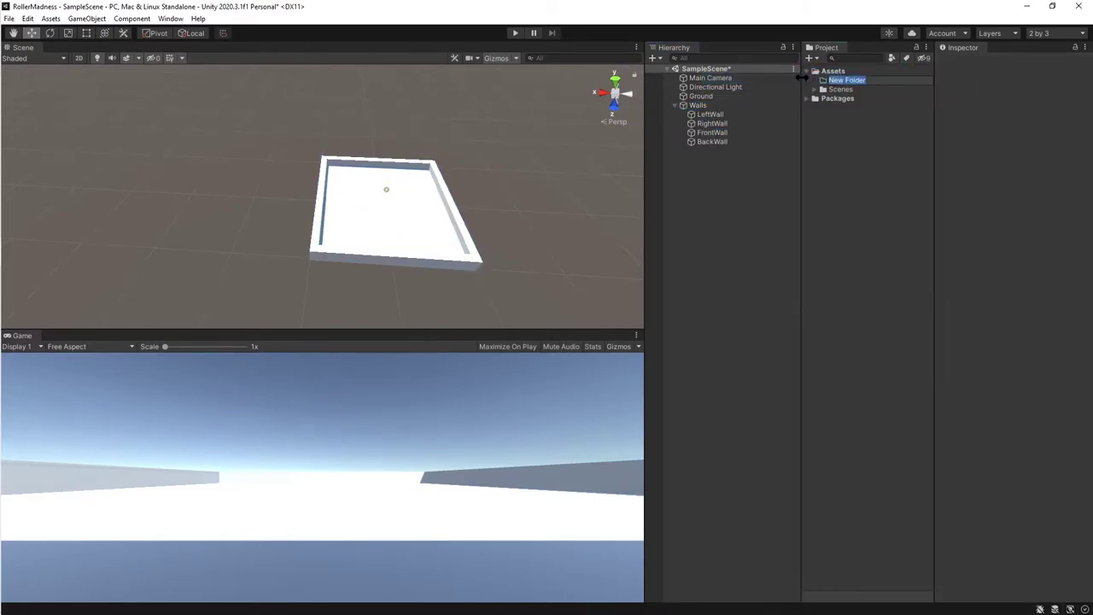
pyautogui.write('Materials')
pyautogui.press('Return')
# Create a new material inside the Materials folder.
pyautogui.scroll(2, 340, 209)
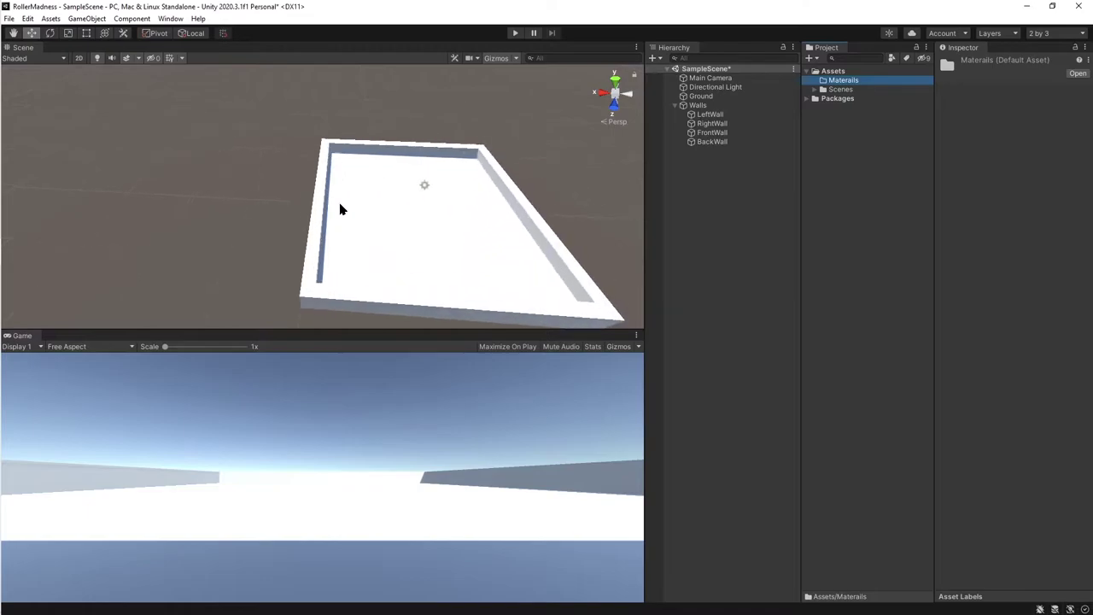
pyautogui.scroll(2, 339, 209)
pyautogui.scroll(-4, 340, 209)
pyautogui.keyDown('alt'); pyautogui.moveTo(340, 209); pyautogui.dragTo(330, 157); pyautogui.keyUp('alt')
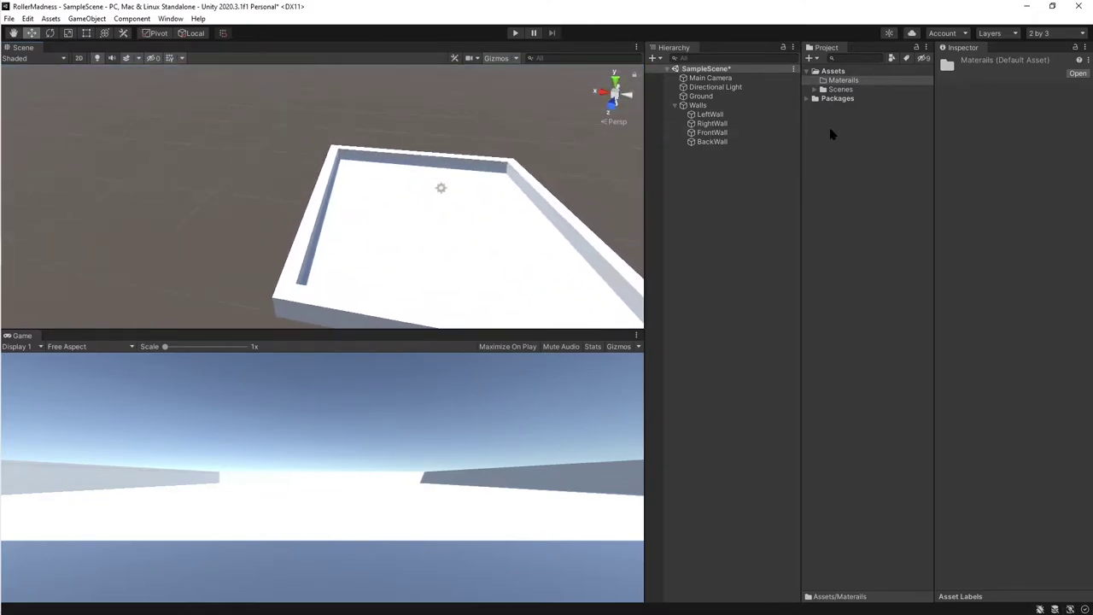
pyautogui.rightClick(844, 81)
pyautogui.moveTo(880, 87)
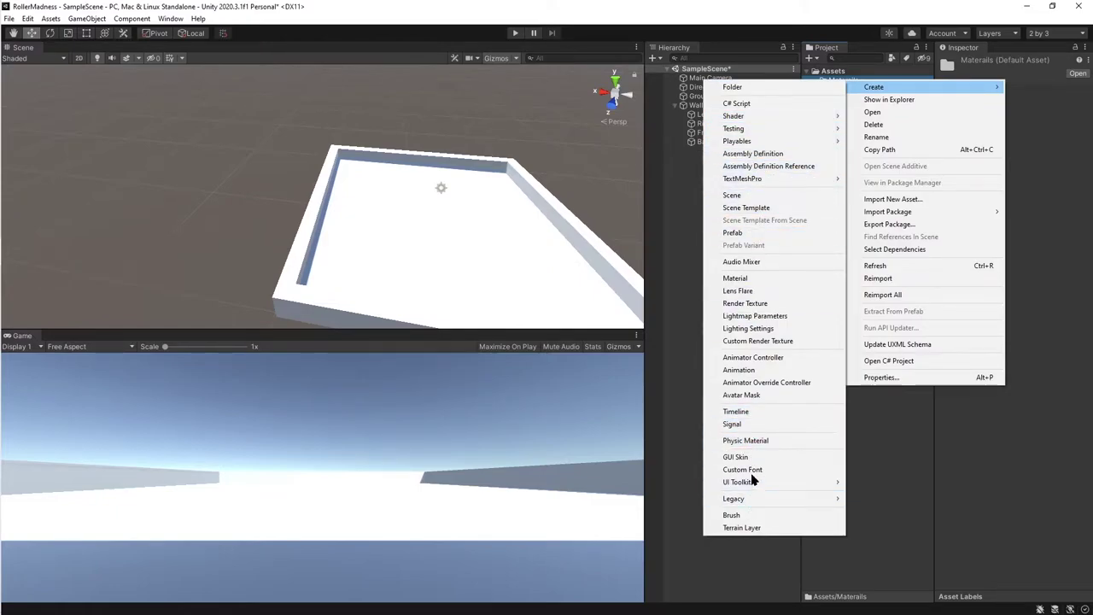
pyautogui.click(758, 283)
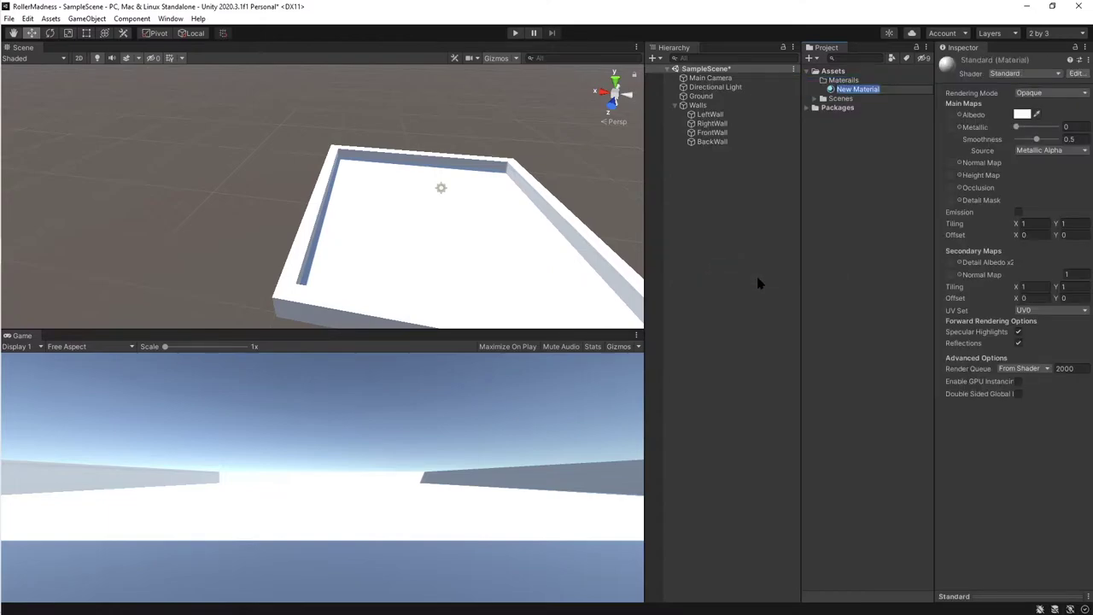
# Name the material Walls, duplicate it as Ground, and apply Ground to the Ground object.
pyautogui.write('Walls')
pyautogui.press('Return')
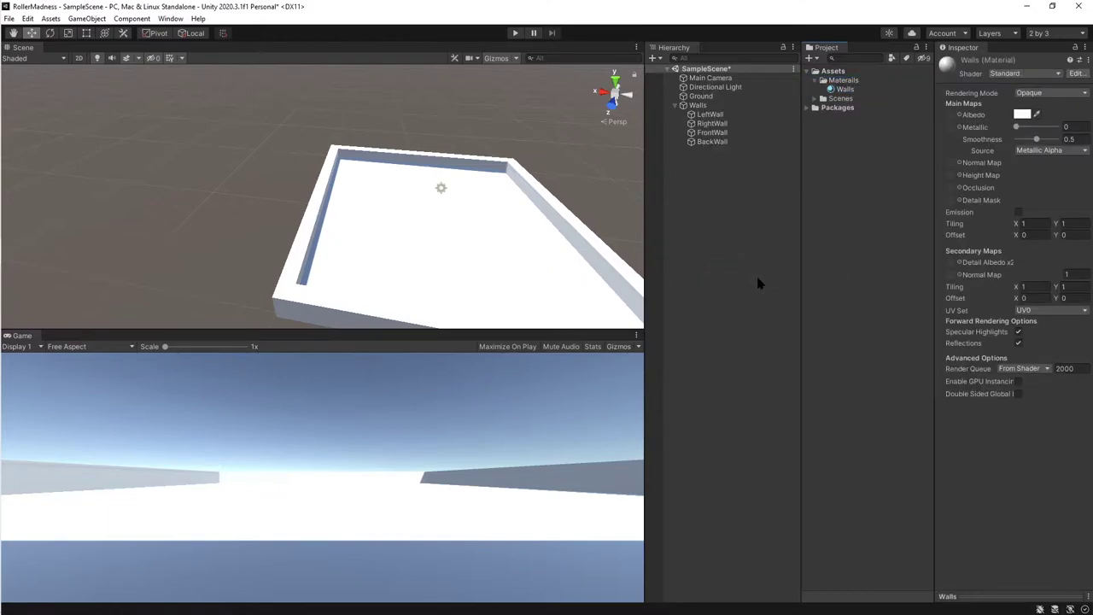
pyautogui.click(845, 89)
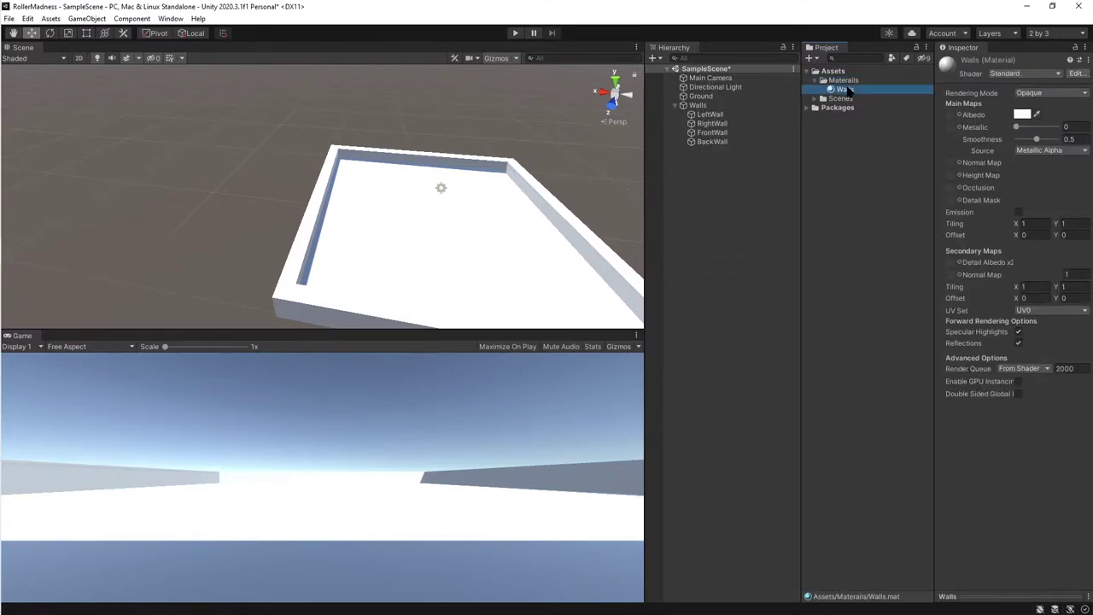
pyautogui.hotkey('ctrl', 'd')
pyautogui.click(848, 90)
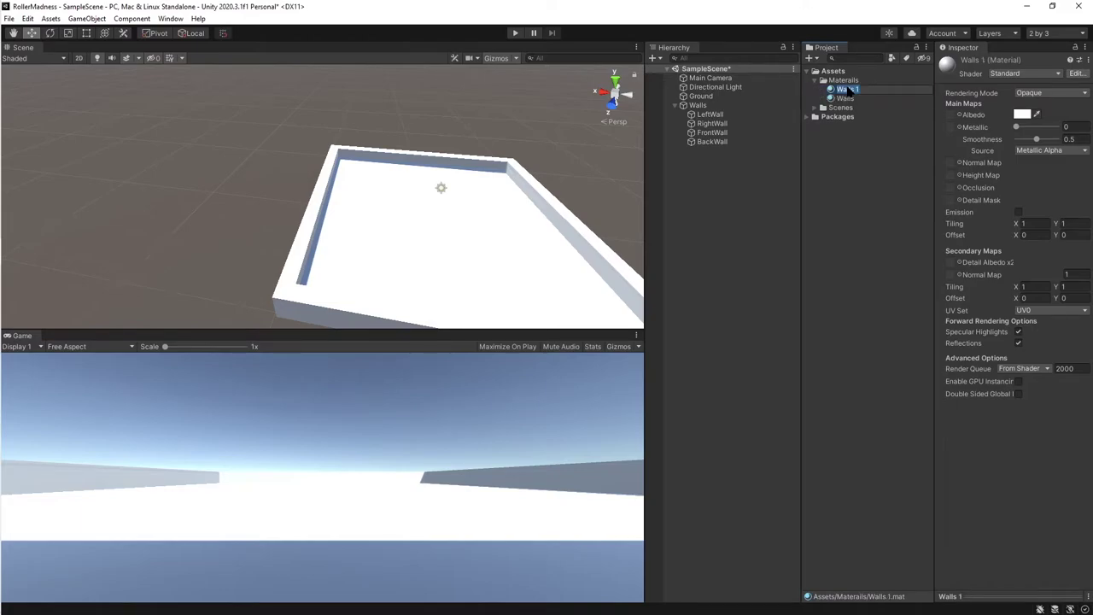
pyautogui.write('Ground')
pyautogui.press('Return')
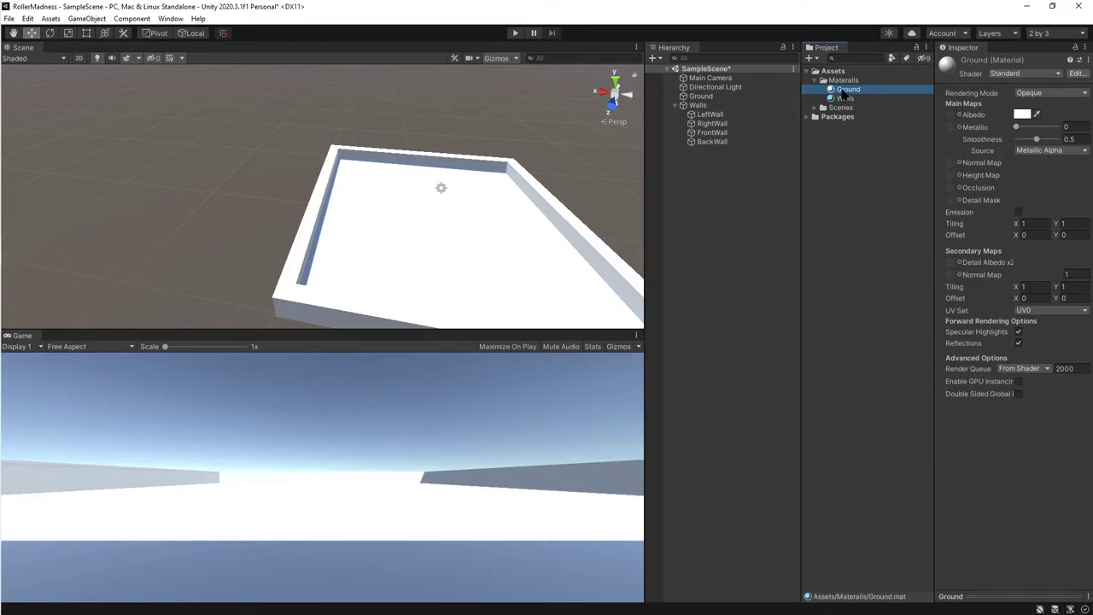
pyautogui.moveTo(844, 95); pyautogui.dragTo(707, 99)
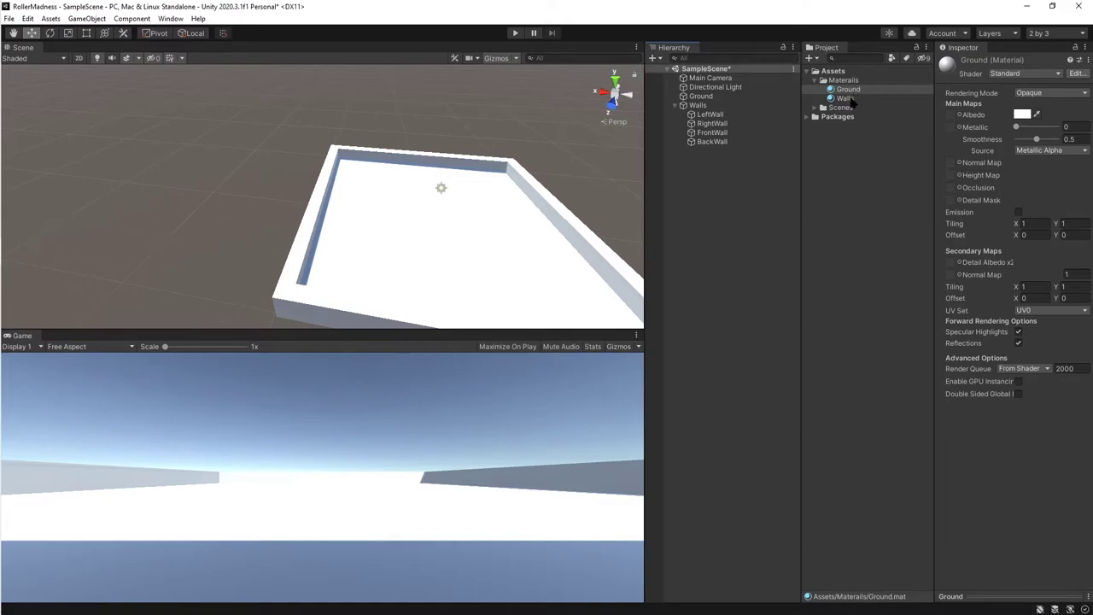
# Set the Ground material's albedo colour to black.
pyautogui.click(1023, 115)
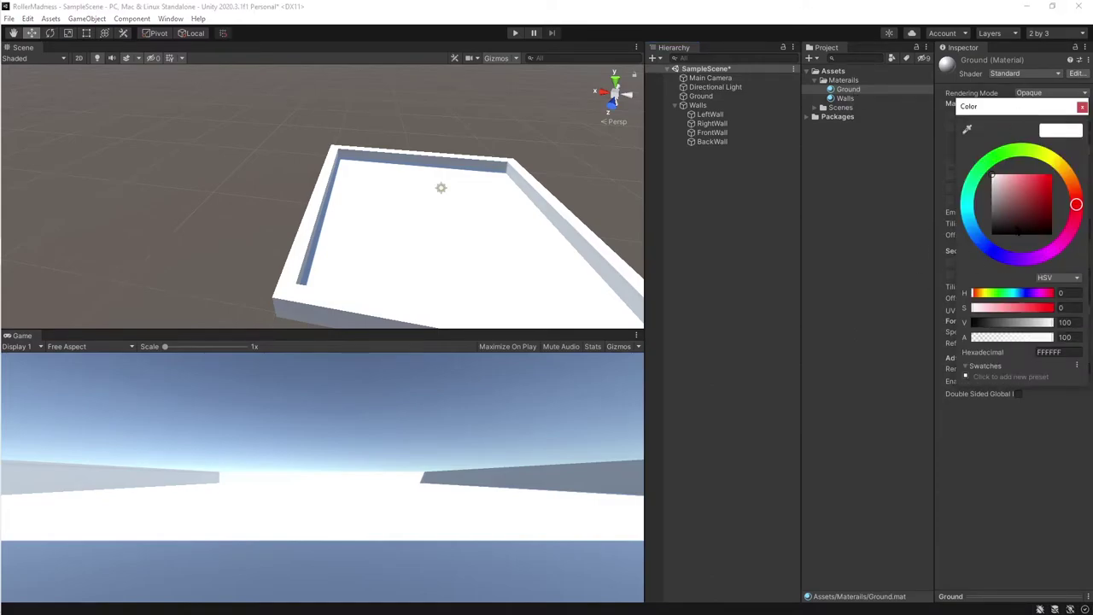
pyautogui.click(972, 224)
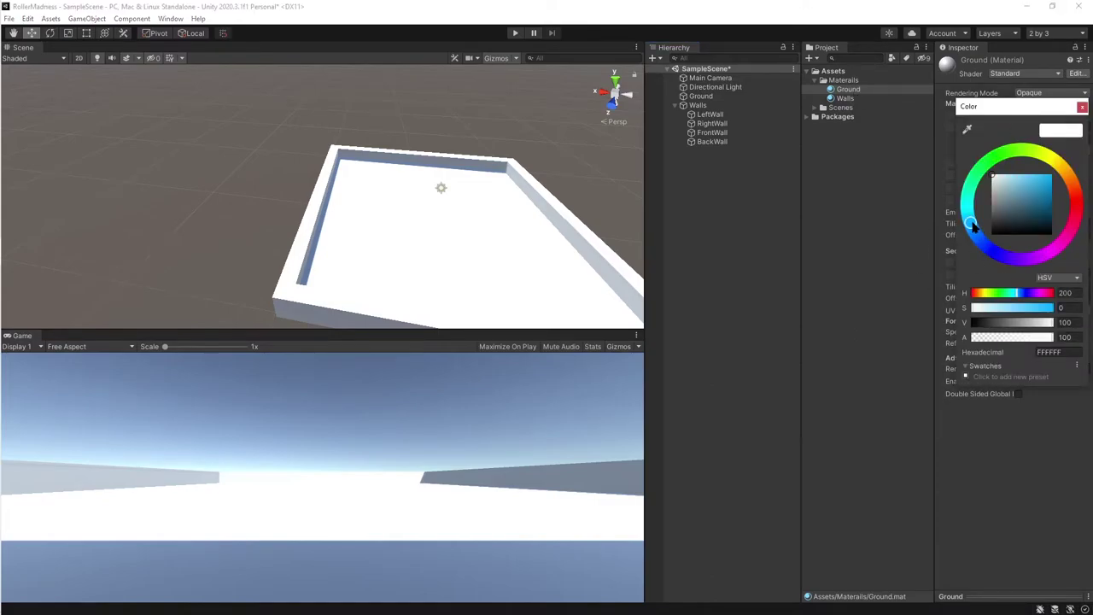
pyautogui.moveTo(1007, 205)
pyautogui.mouseDown()
pyautogui.moveTo(1027, 192)
pyautogui.moveTo(978, 264)
pyautogui.mouseUp()
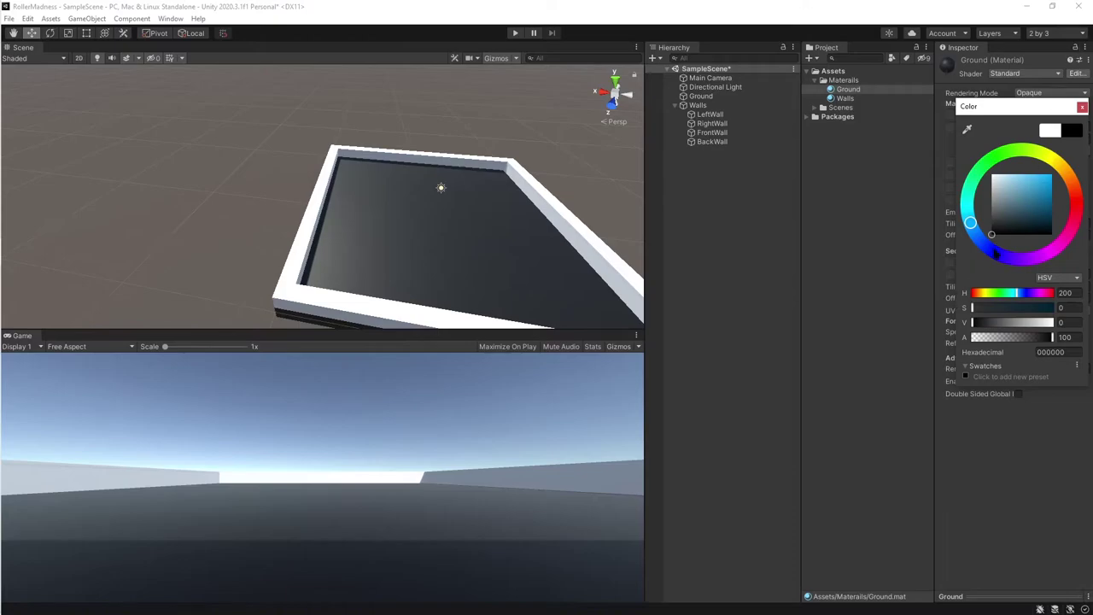
pyautogui.press('Return')
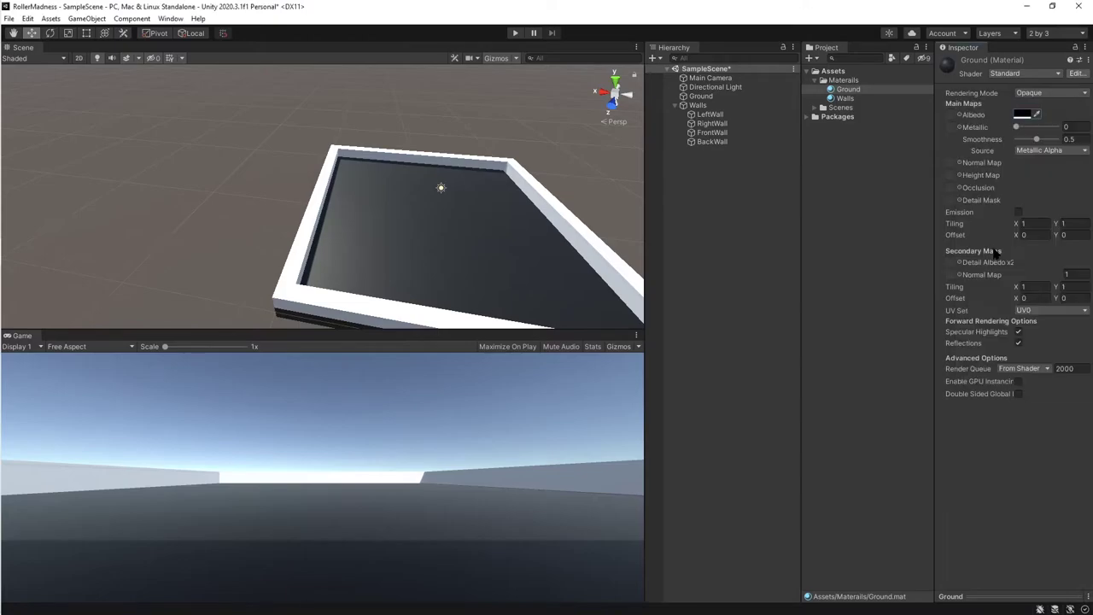
# Apply the Walls material to LeftWall, RightWall, FrontWall and BackWall, then select it.
pyautogui.click(714, 123)
pyautogui.click(721, 115)
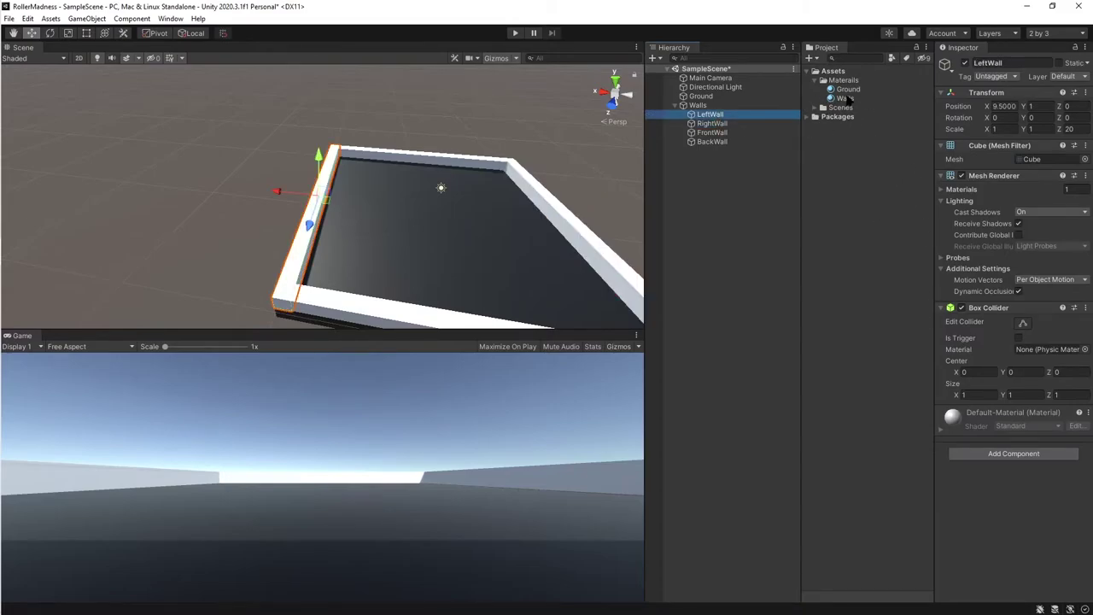
pyautogui.moveTo(842, 98); pyautogui.dragTo(734, 114)
pyautogui.moveTo(841, 99); pyautogui.dragTo(735, 125)
pyautogui.moveTo(842, 100); pyautogui.dragTo(736, 135)
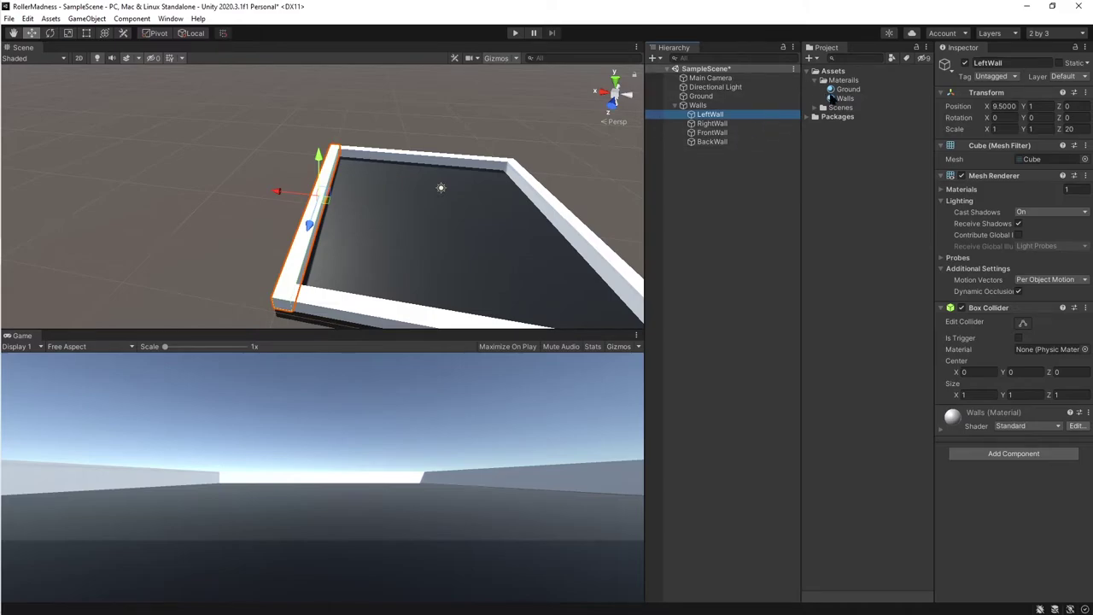
pyautogui.moveTo(842, 99); pyautogui.dragTo(709, 142)
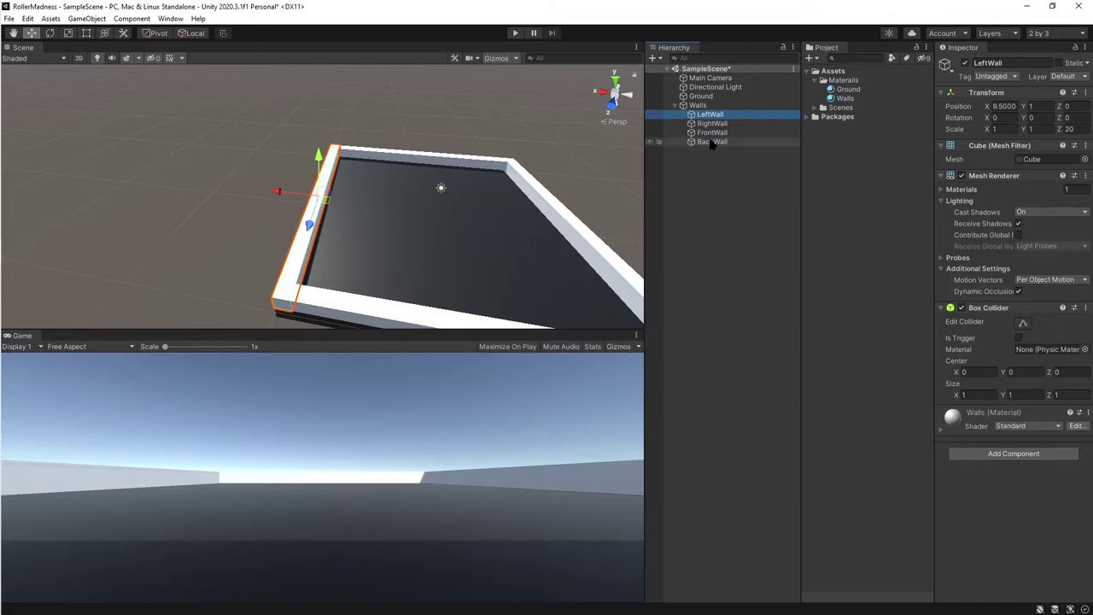
pyautogui.click(845, 99)
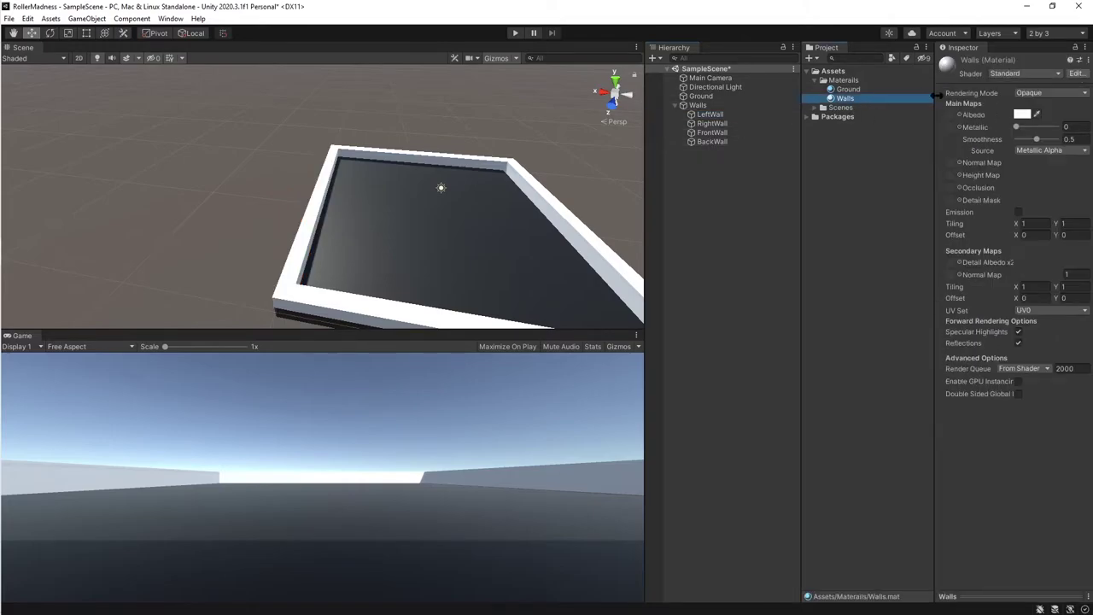
# Try a light cyan albedo colour for the Walls material.
pyautogui.click(1030, 113)
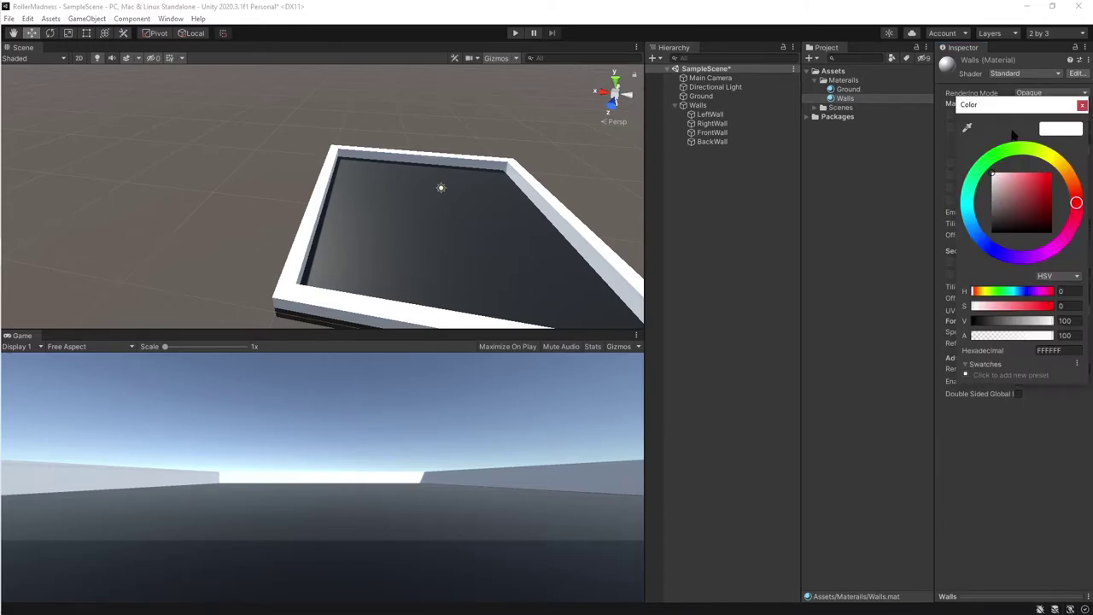
pyautogui.moveTo(998, 198); pyautogui.dragTo(993, 194)
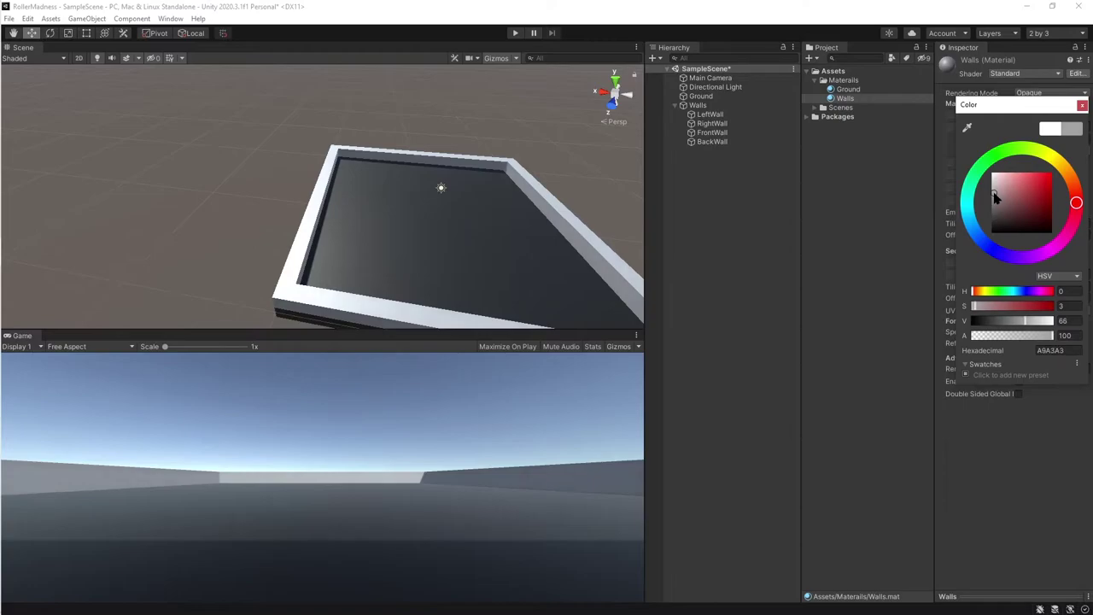
pyautogui.click(971, 205)
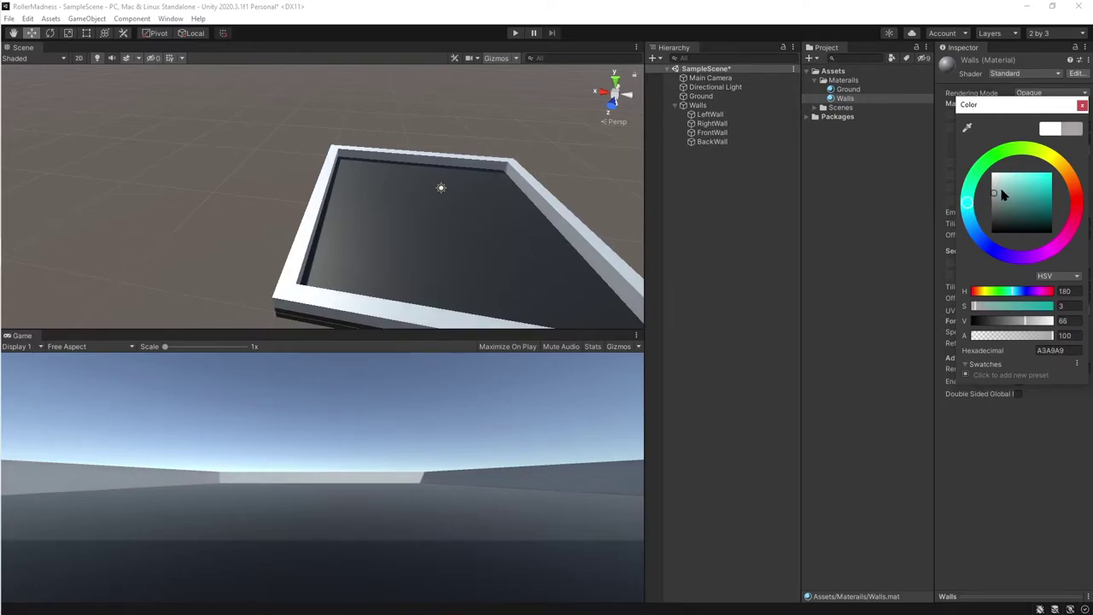
pyautogui.click(1004, 195)
pyautogui.moveTo(1005, 195); pyautogui.dragTo(1004, 195)
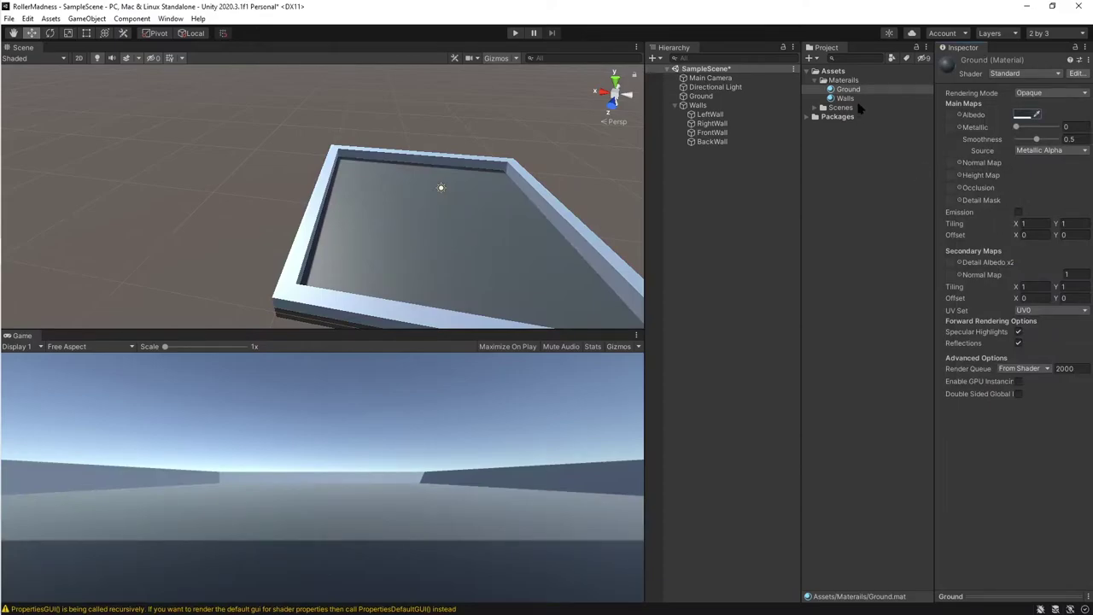
# Set the Walls material's albedo to black and open the Console warning.
pyautogui.click(859, 100)
pyautogui.click(1023, 115)
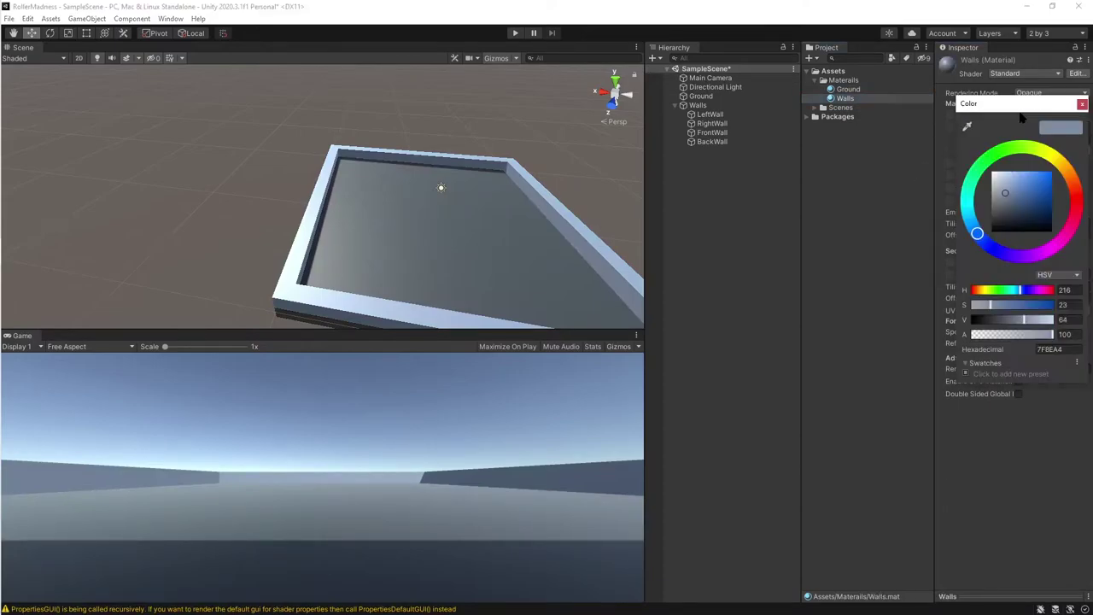
pyautogui.moveTo(1014, 171)
pyautogui.mouseDown()
pyautogui.moveTo(996, 179)
pyautogui.moveTo(905, 382)
pyautogui.mouseUp()
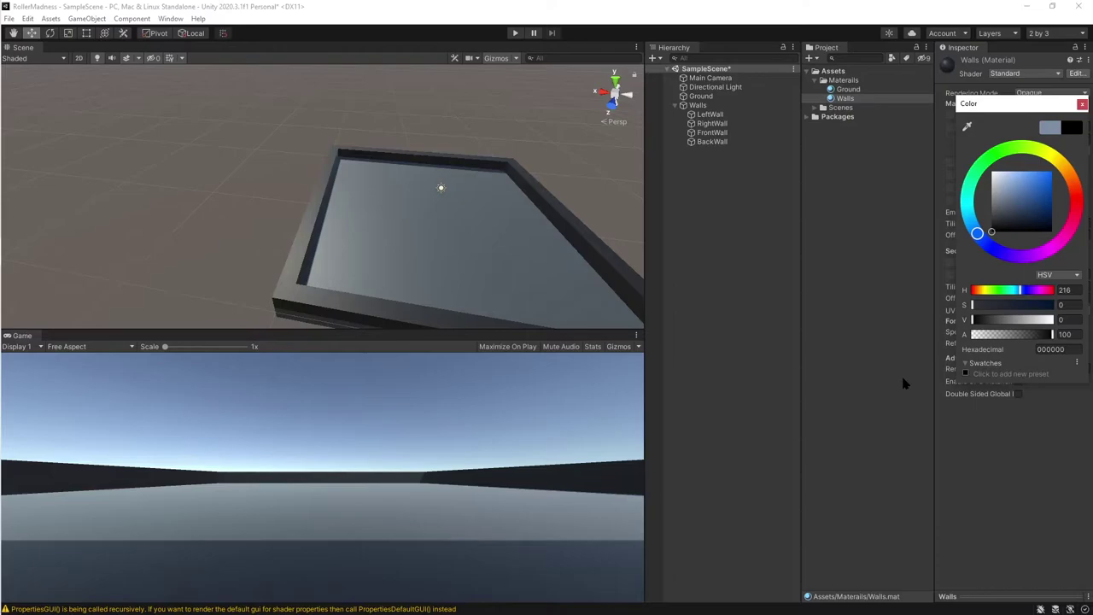
pyautogui.click(905, 382)
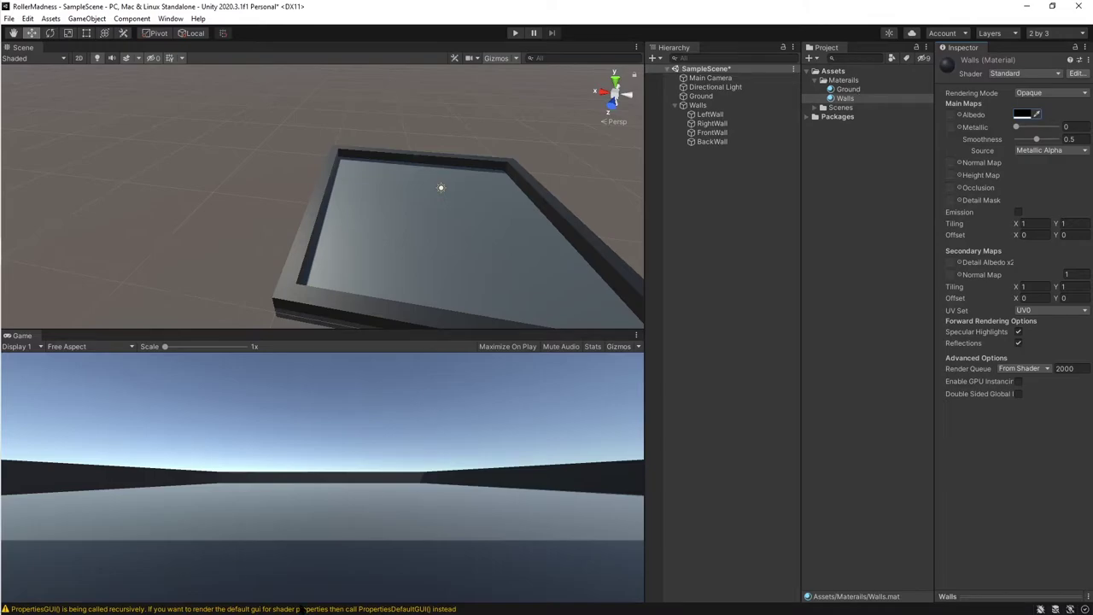
pyautogui.click(300, 609)
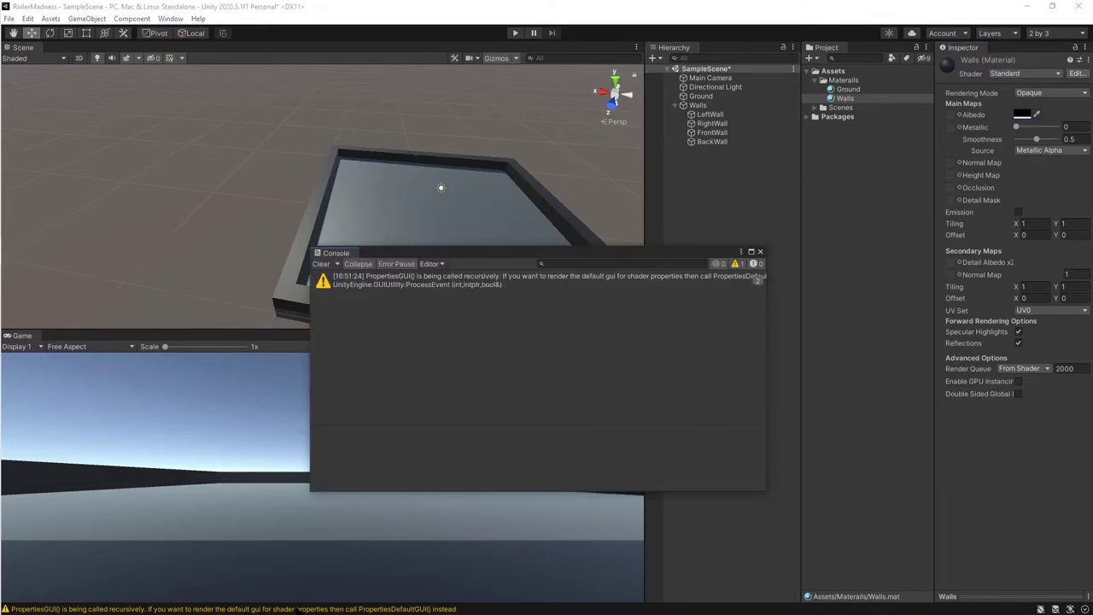
# Clear the PropertiesGUI warning, dock the Console beside Game, and show the Game view.
pyautogui.click(321, 264)
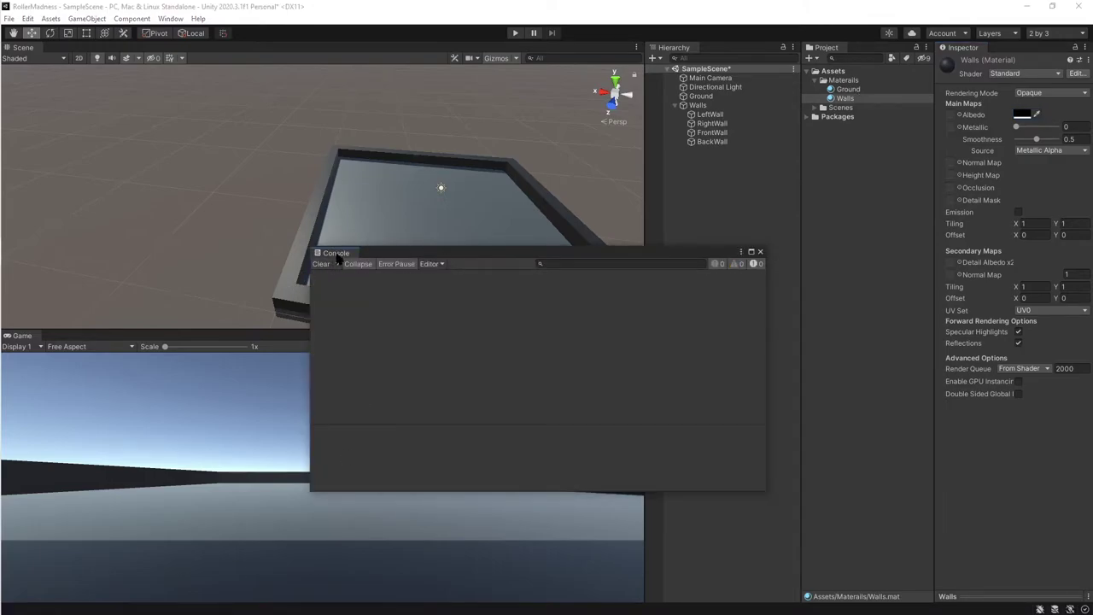
pyautogui.moveTo(336, 256); pyautogui.dragTo(121, 338)
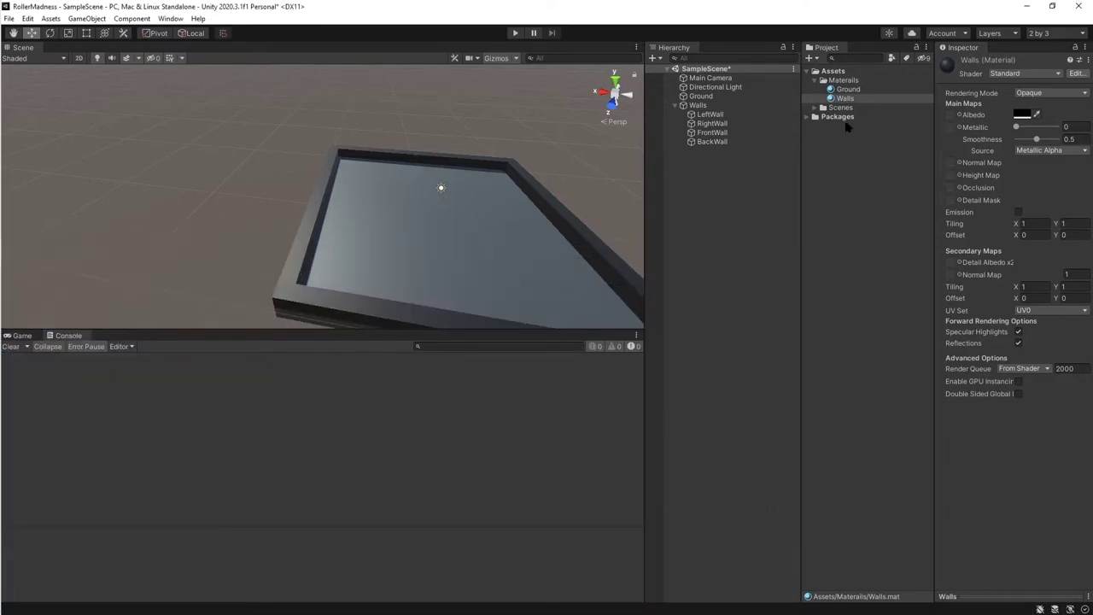
pyautogui.click(847, 89)
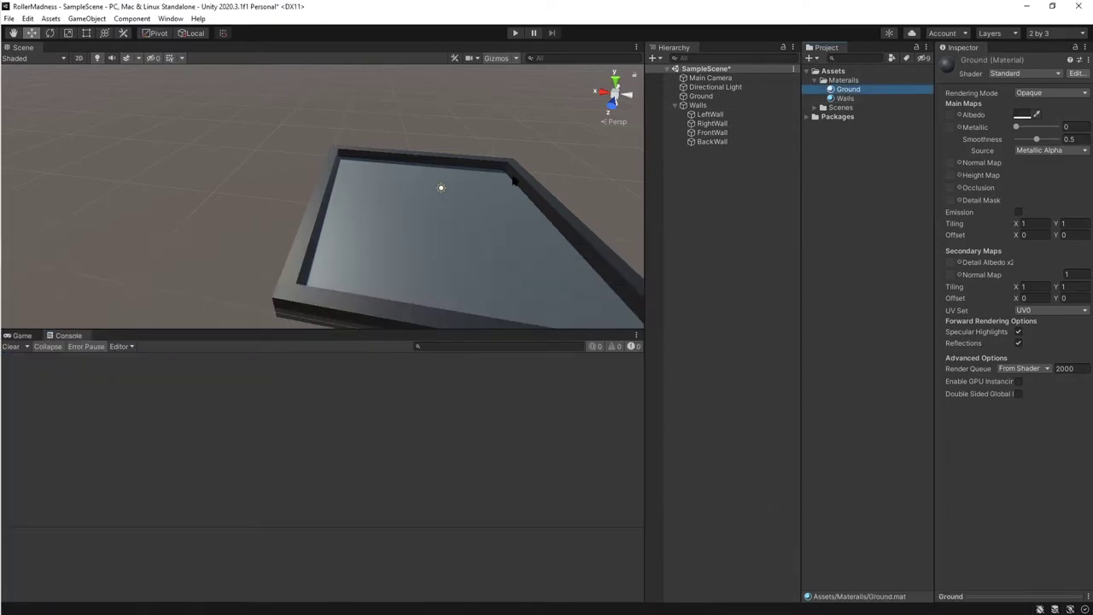
pyautogui.click(17, 335)
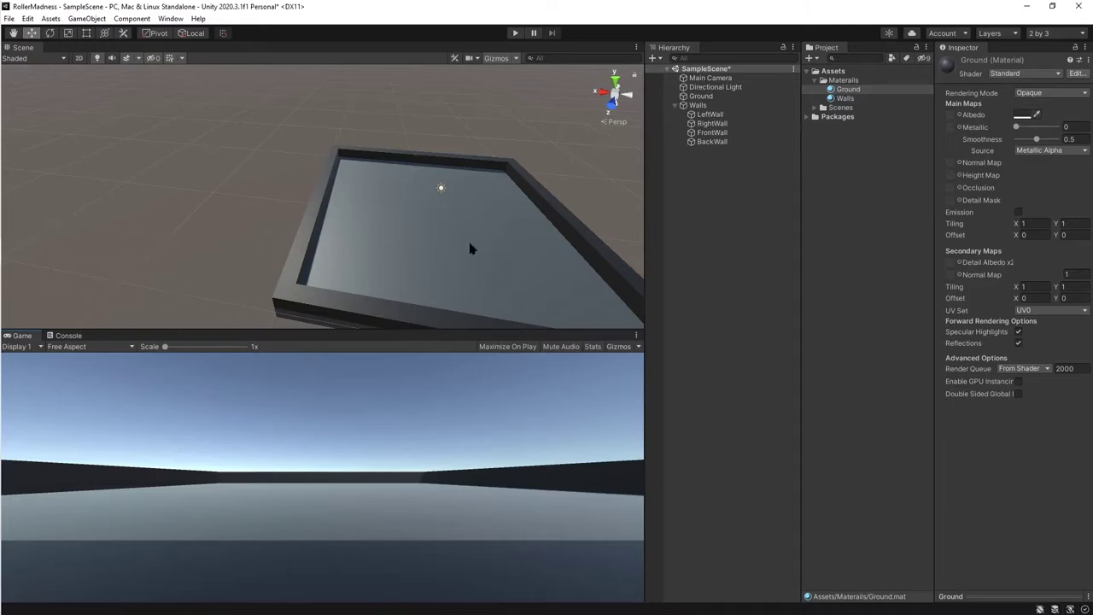
pyautogui.moveTo(469, 249); pyautogui.dragTo(498, 215, button='right')
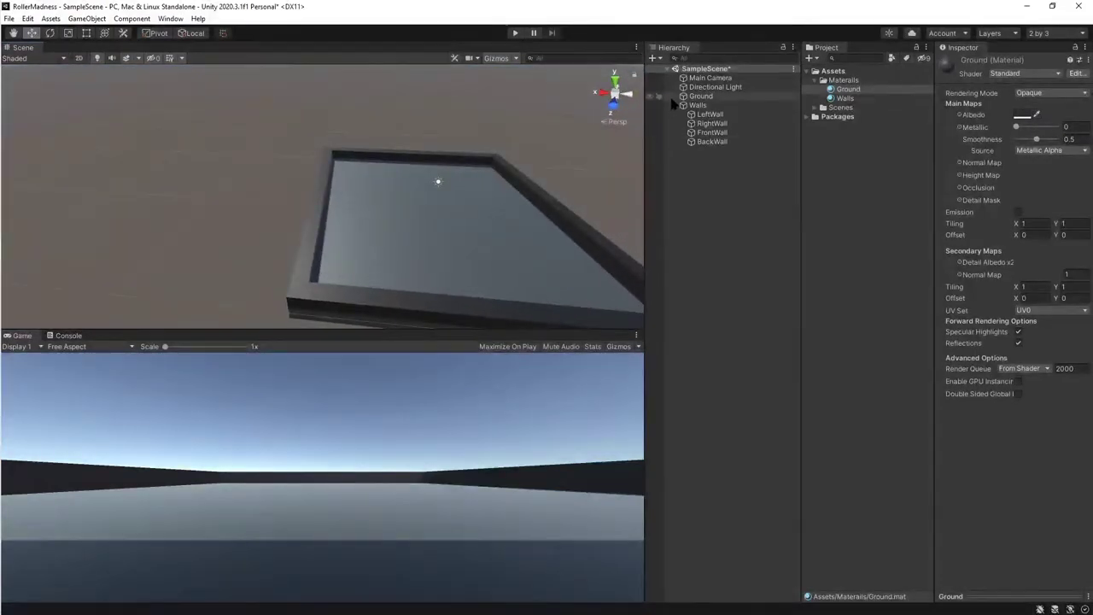
pyautogui.click(681, 105)
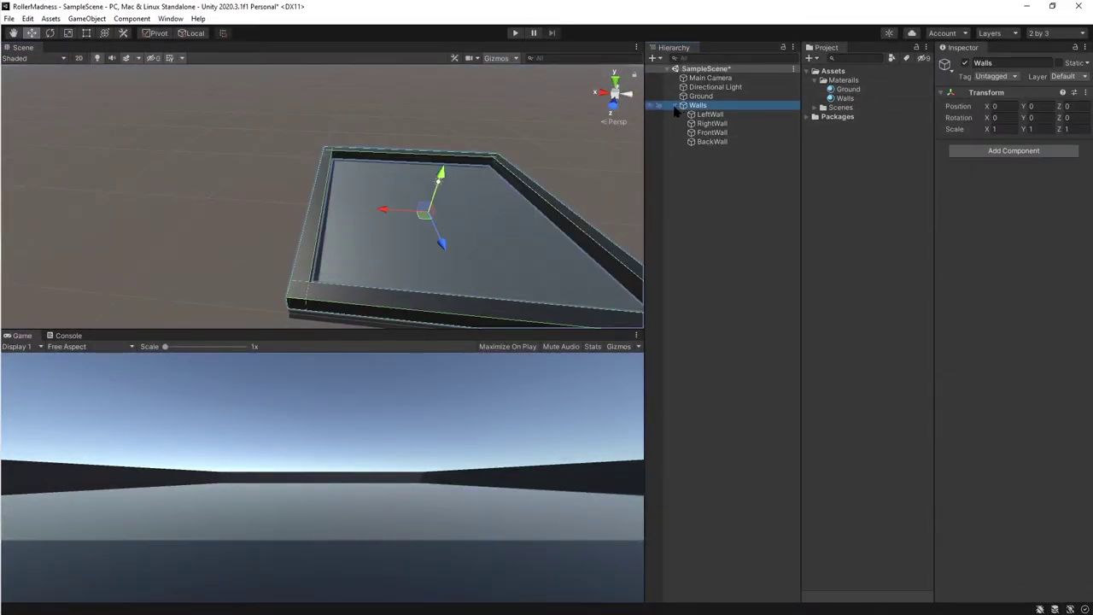
# Add a 3D sphere to the Hierarchy and name it Player.
pyautogui.click(674, 105)
pyautogui.rightClick(718, 164)
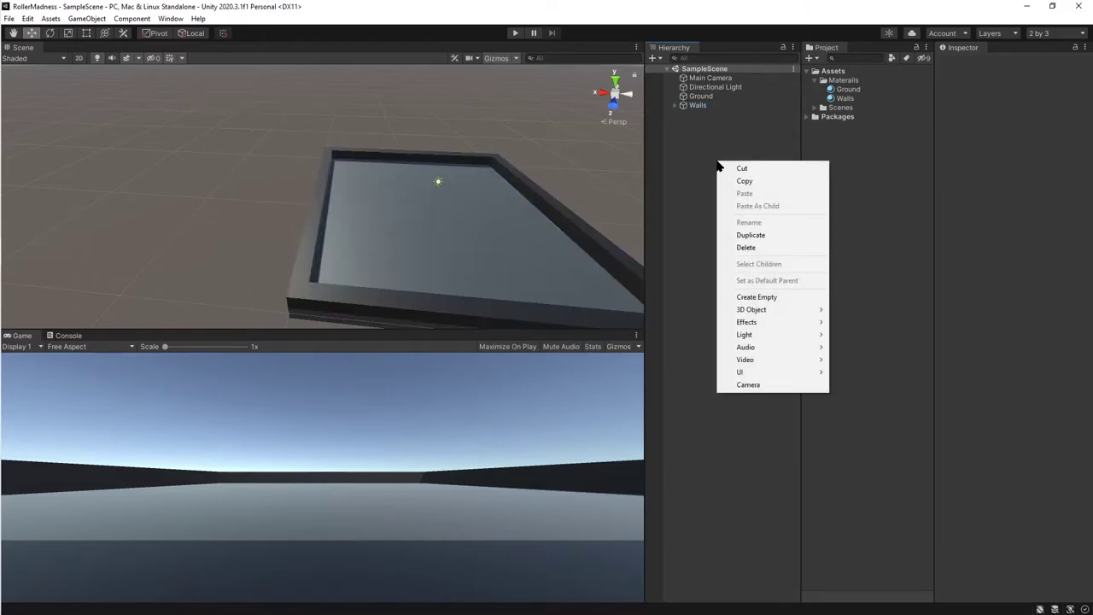
pyautogui.moveTo(757, 311)
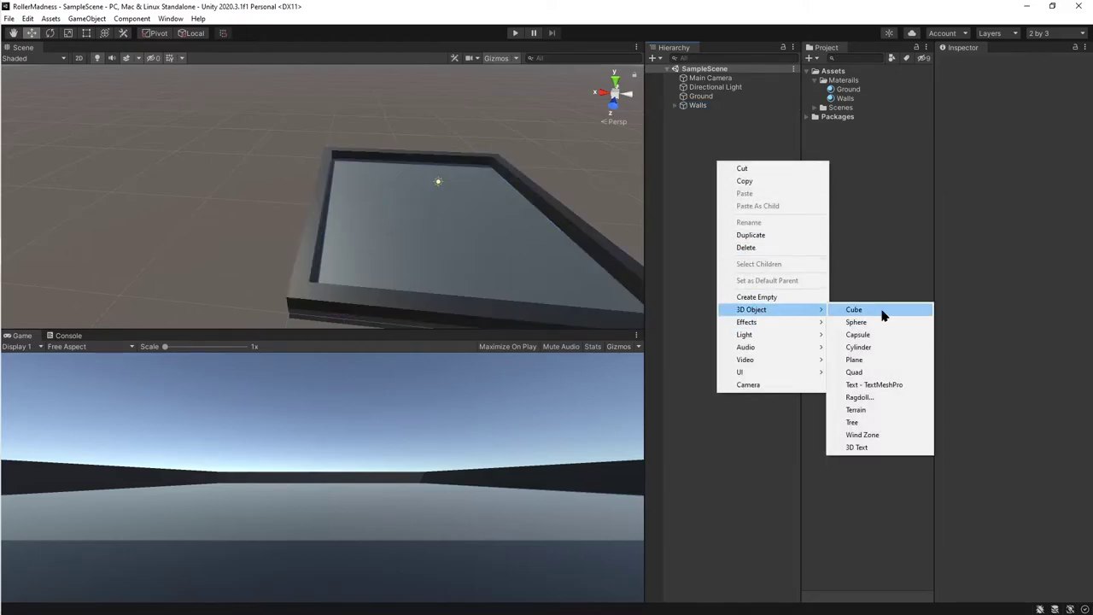
pyautogui.click(862, 322)
pyautogui.write('Player')
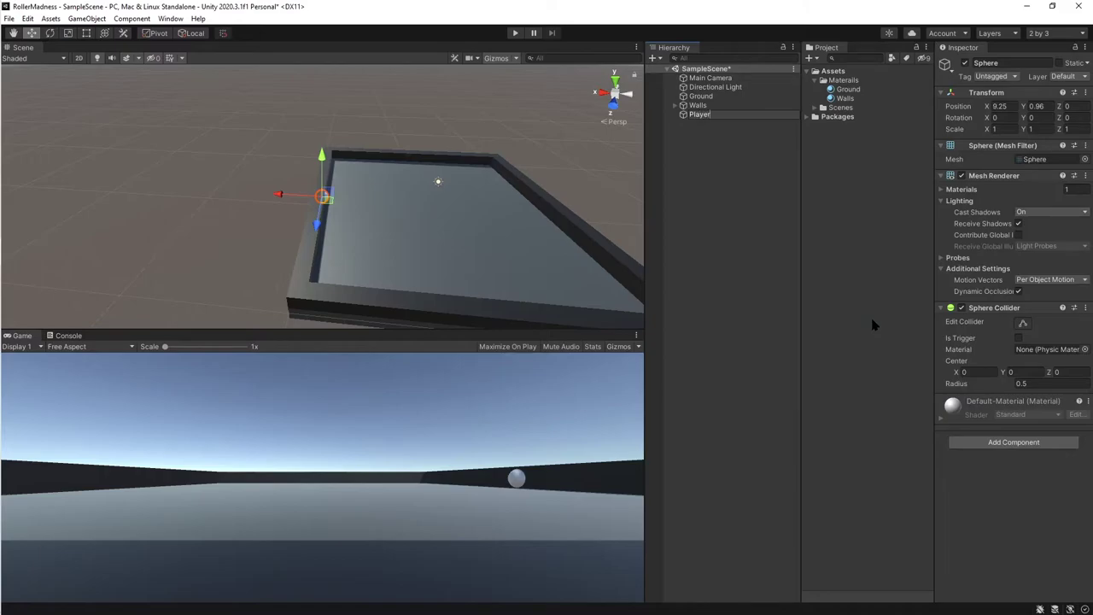
pyautogui.press('Return')
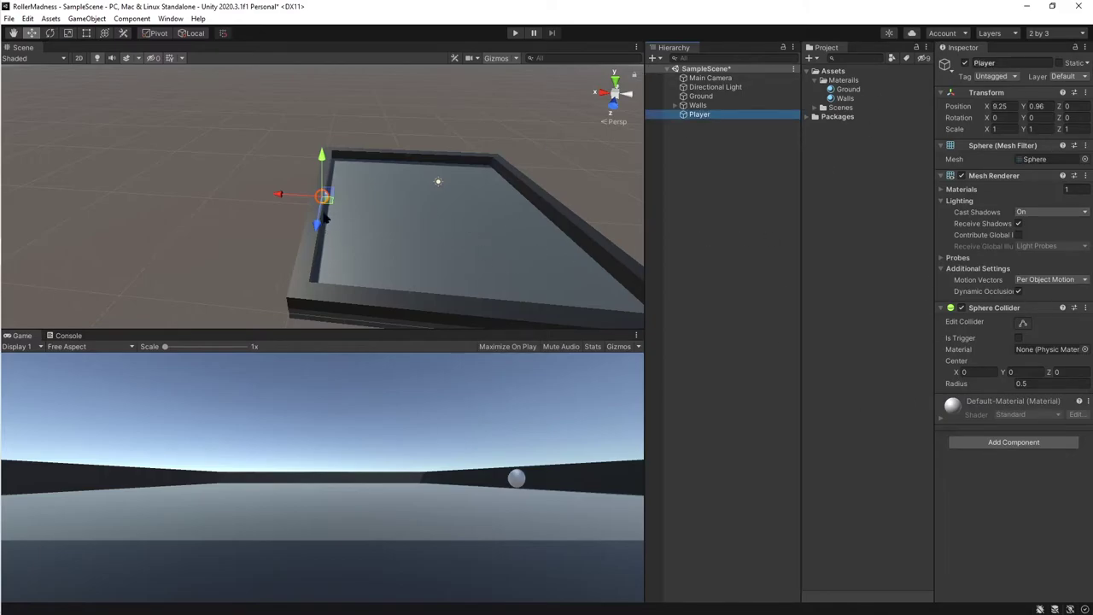
# Reset the Player's Transform and raise it to position 0, 1.25, 0.
pyautogui.click(1085, 92)
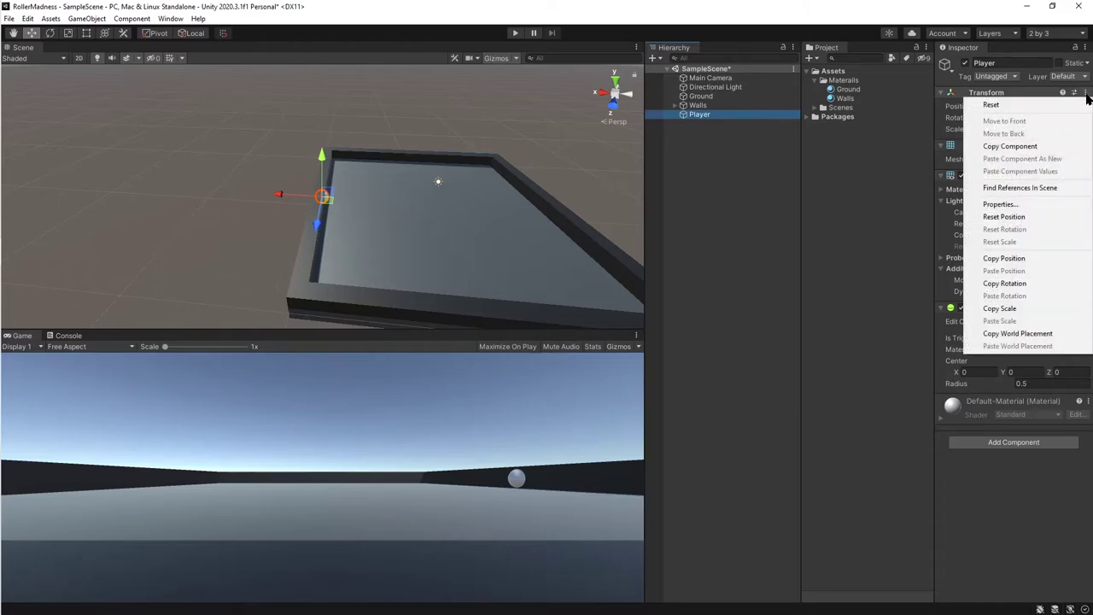
pyautogui.click(1042, 103)
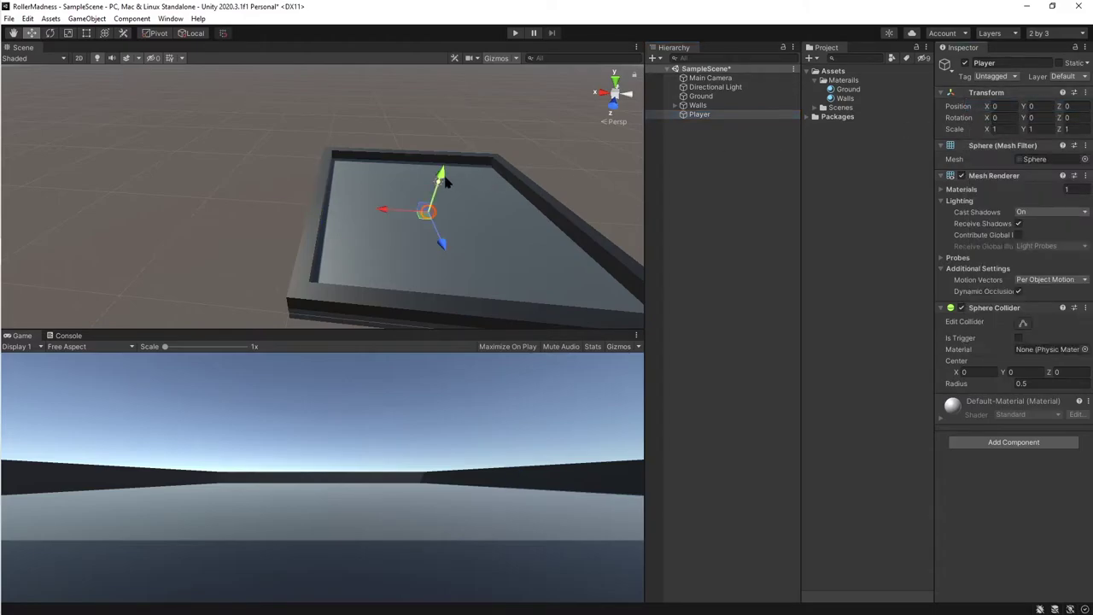
pyautogui.moveTo(440, 177); pyautogui.dragTo(445, 162)
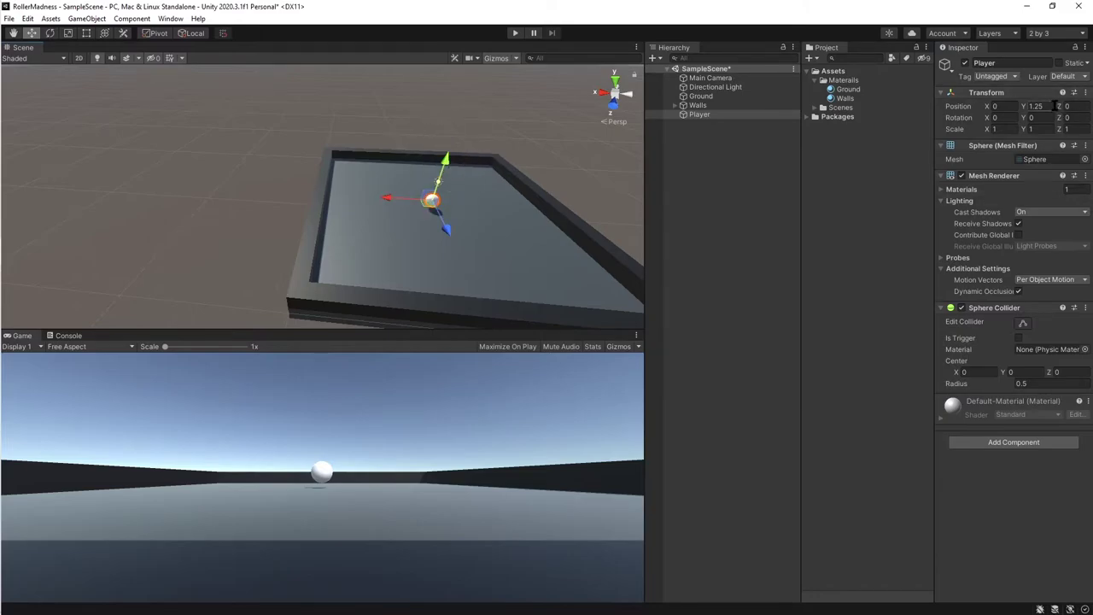
# Add a Rigidbody component to the Player sphere.
pyautogui.click(995, 444)
pyautogui.write('ri')
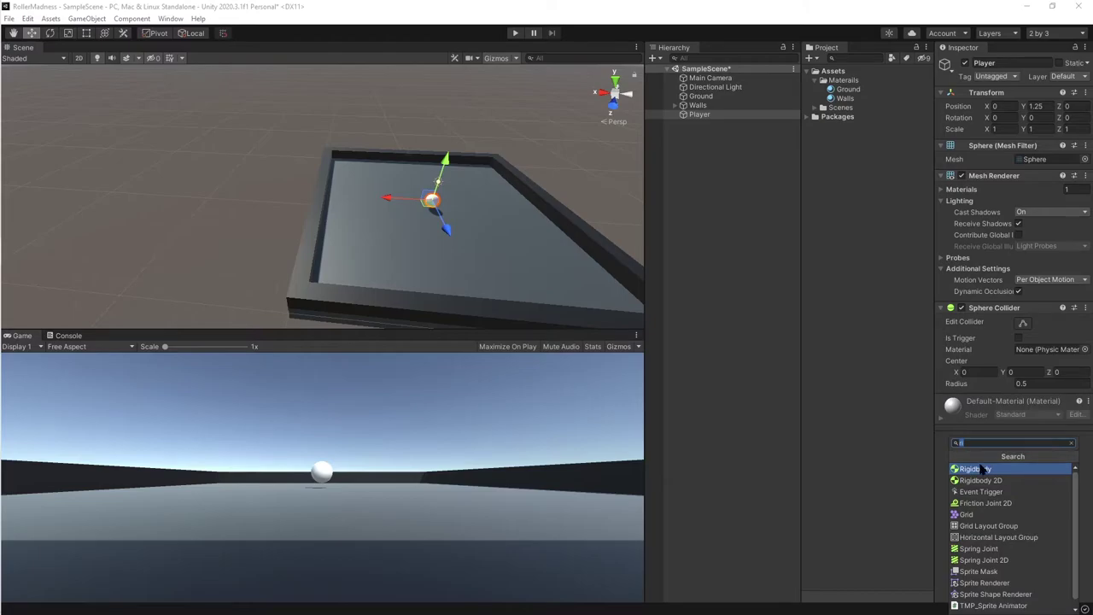
pyautogui.click(974, 468)
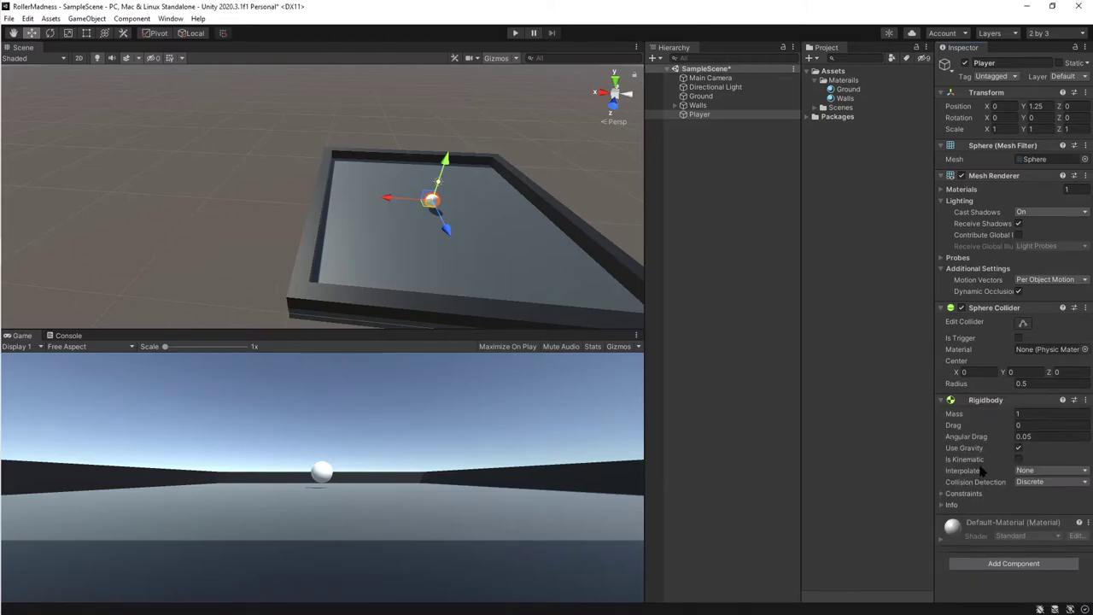
pyautogui.click(823, 80)
# Create a new C# script named PlayerMovement in Assets.
pyautogui.rightClick(825, 70)
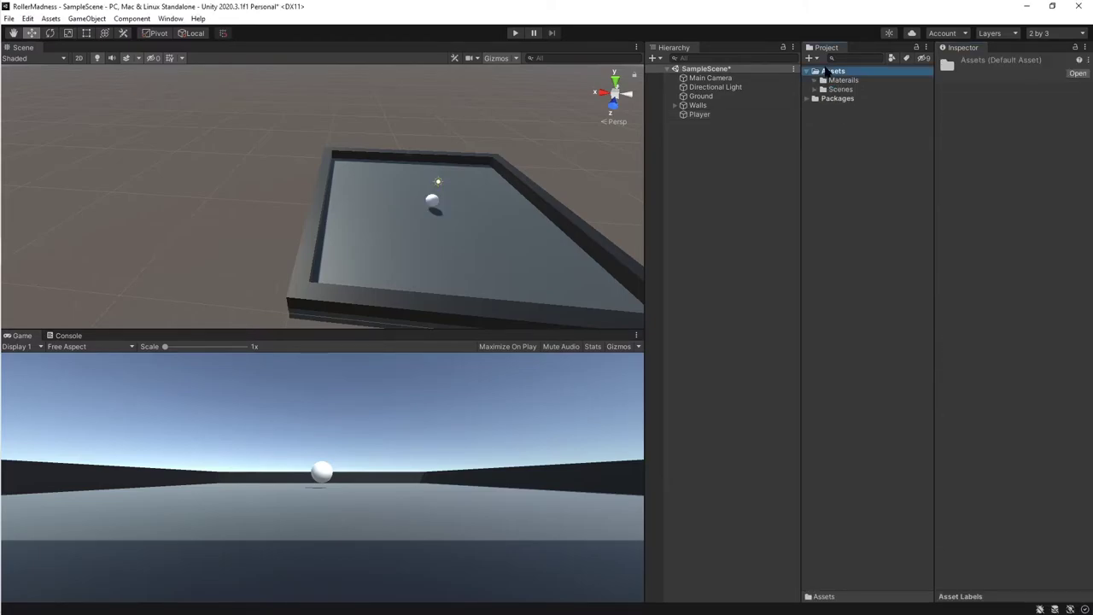
pyautogui.moveTo(929, 76)
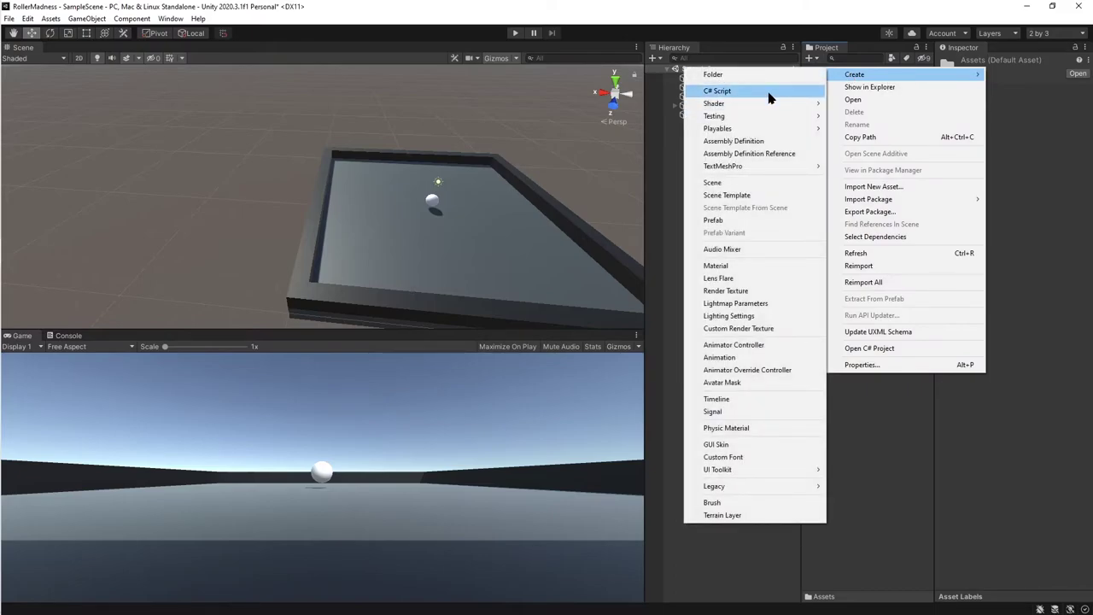
pyautogui.click(767, 93)
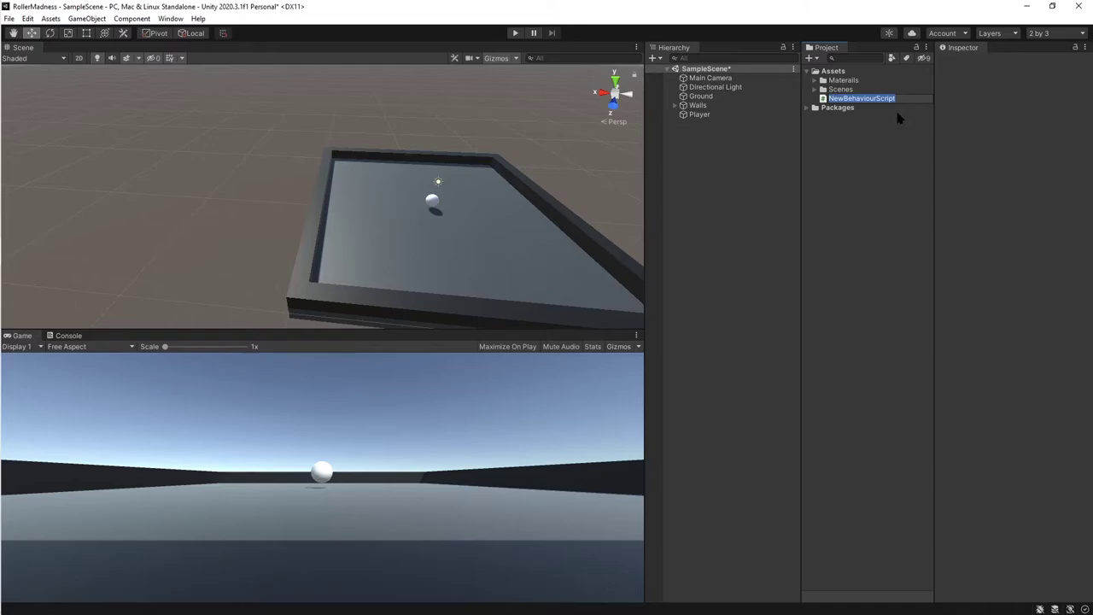
pyautogui.write('PlayerMovement')
pyautogui.press('Return')
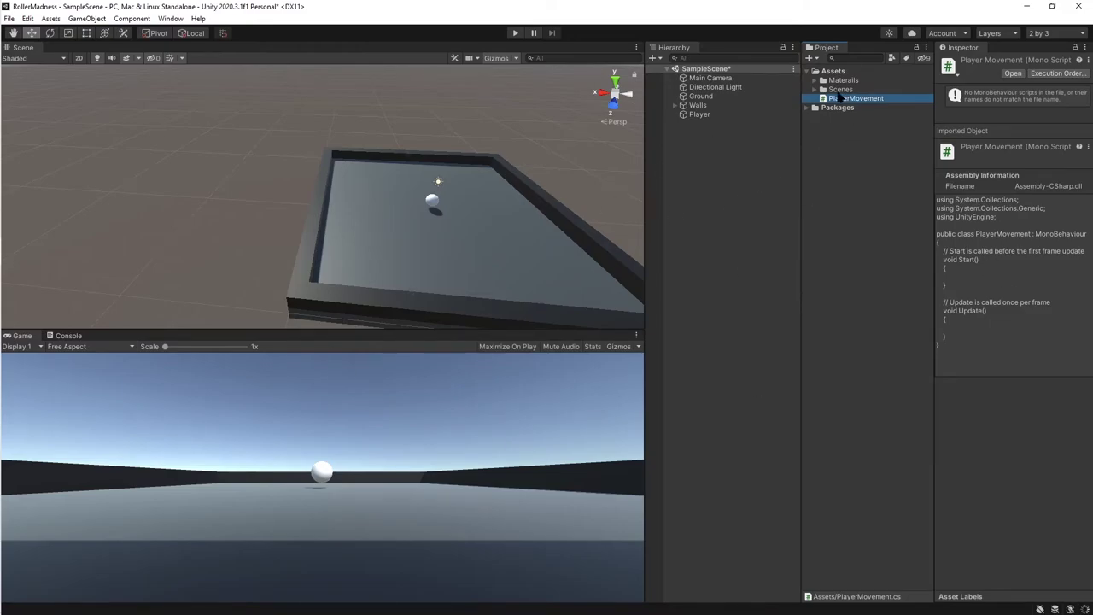
# Attach the PlayerMovement script to the Player object in the Hierarchy.
pyautogui.moveTo(838, 101); pyautogui.dragTo(702, 114)
pyautogui.click(849, 72)
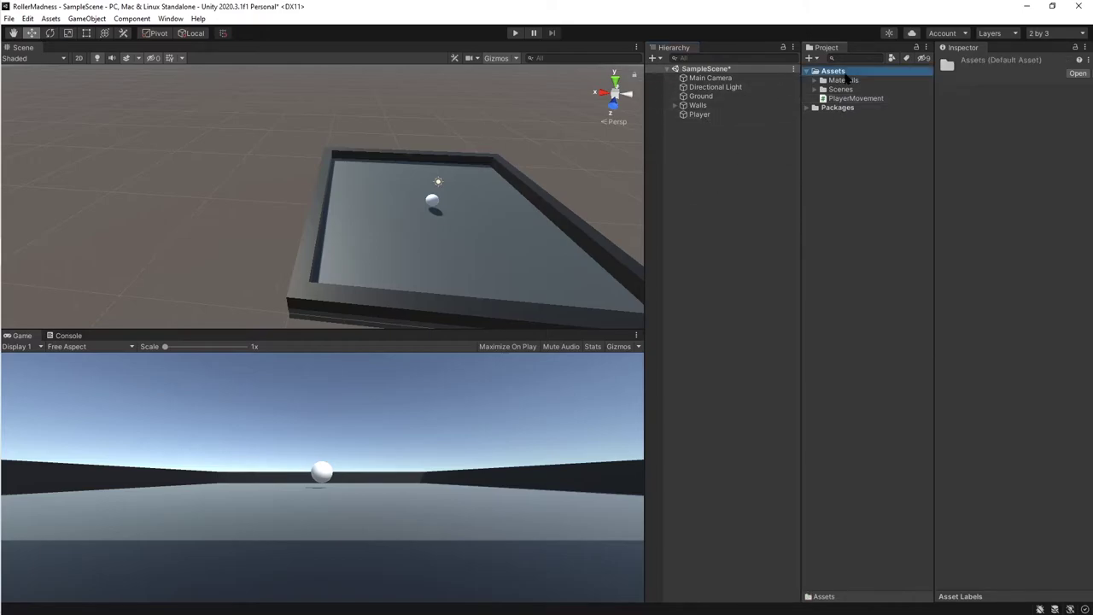
pyautogui.rightClick(845, 73)
# Create a Scripts folder in Assets and move PlayerMovement into it.
pyautogui.moveTo(874, 81)
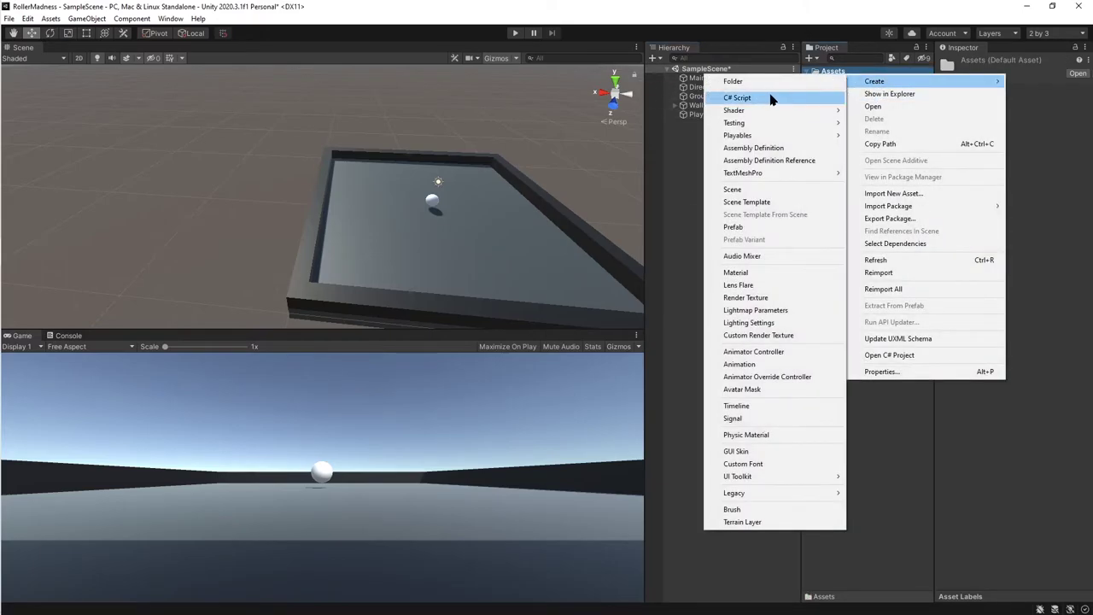
pyautogui.click(766, 84)
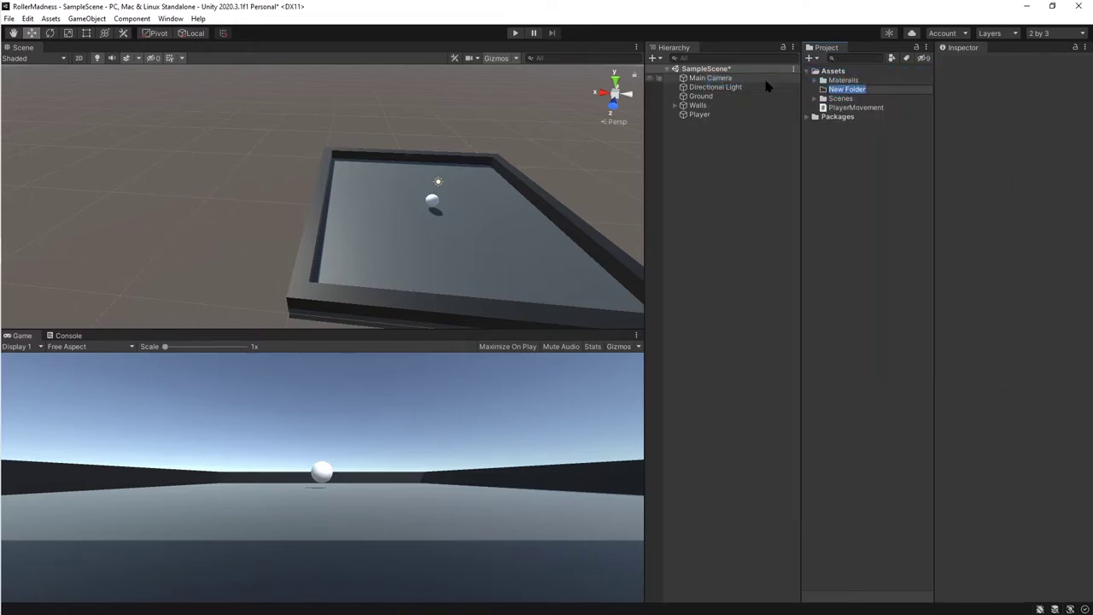
pyautogui.write('Scripts')
pyautogui.press('Return')
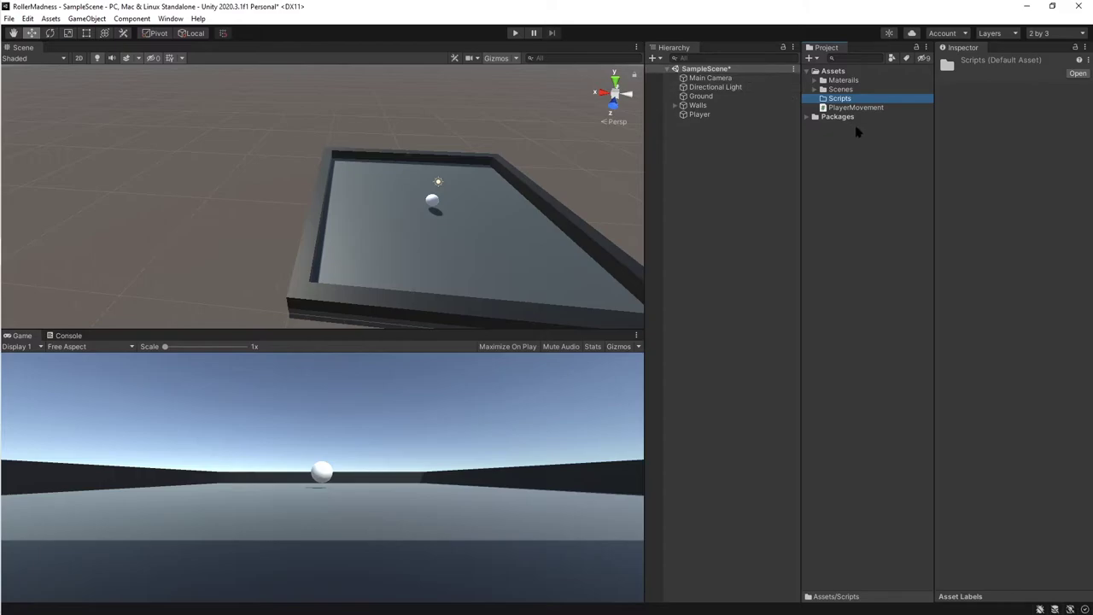
pyautogui.moveTo(859, 109); pyautogui.dragTo(863, 101)
pyautogui.click(696, 114)
# Open PlayerMovement.cs from the Scripts folder in Visual Studio 2019.
pyautogui.doubleClick(843, 99)
pyautogui.press('Down')
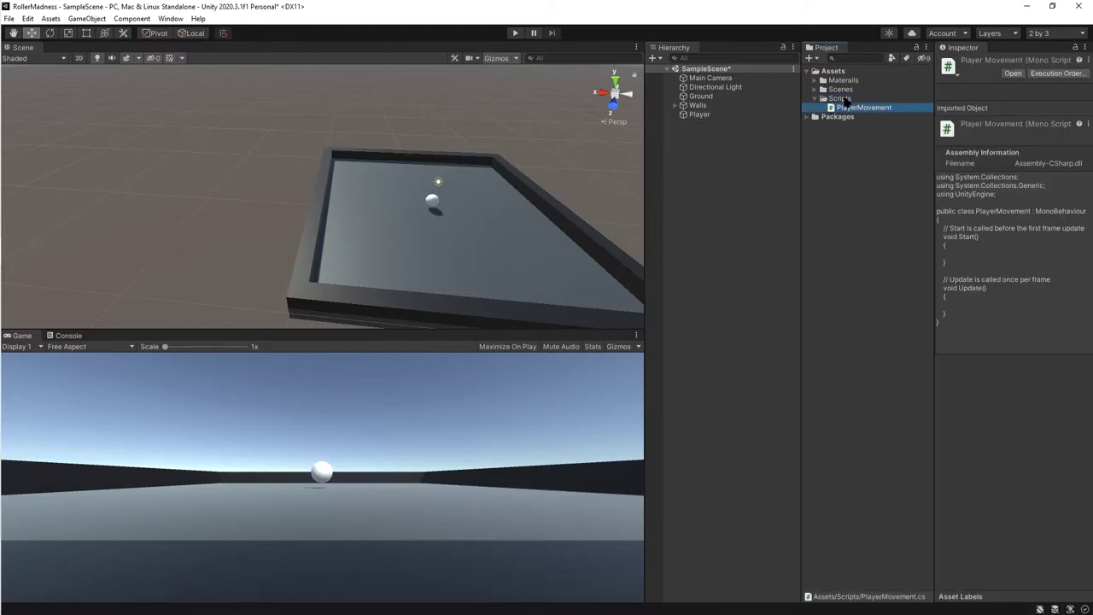
pyautogui.press('Return')
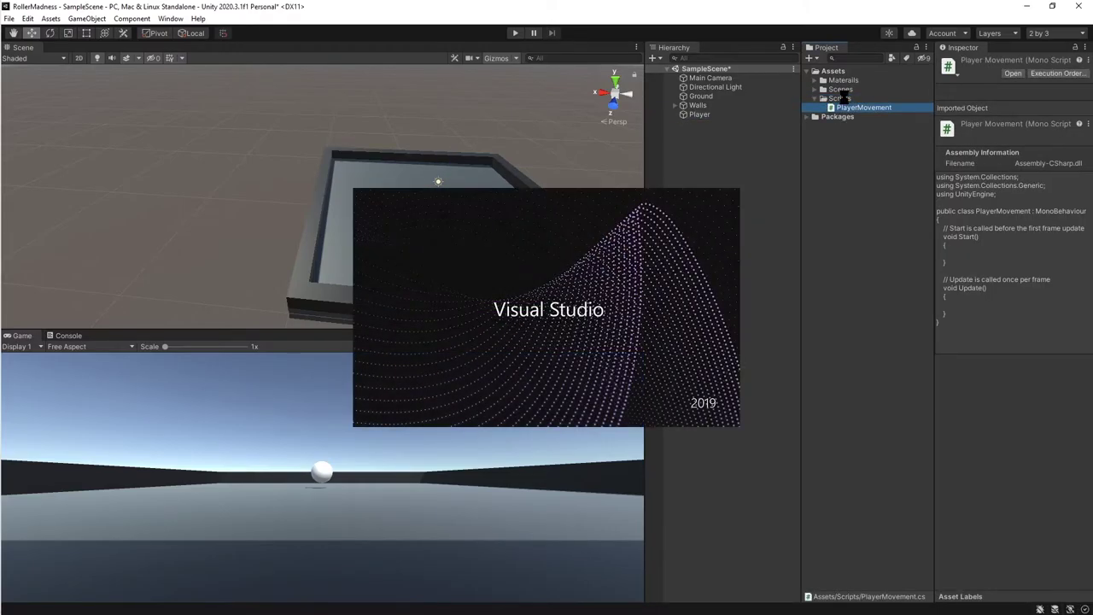
pyautogui.hotkey('alt', 'Tab')
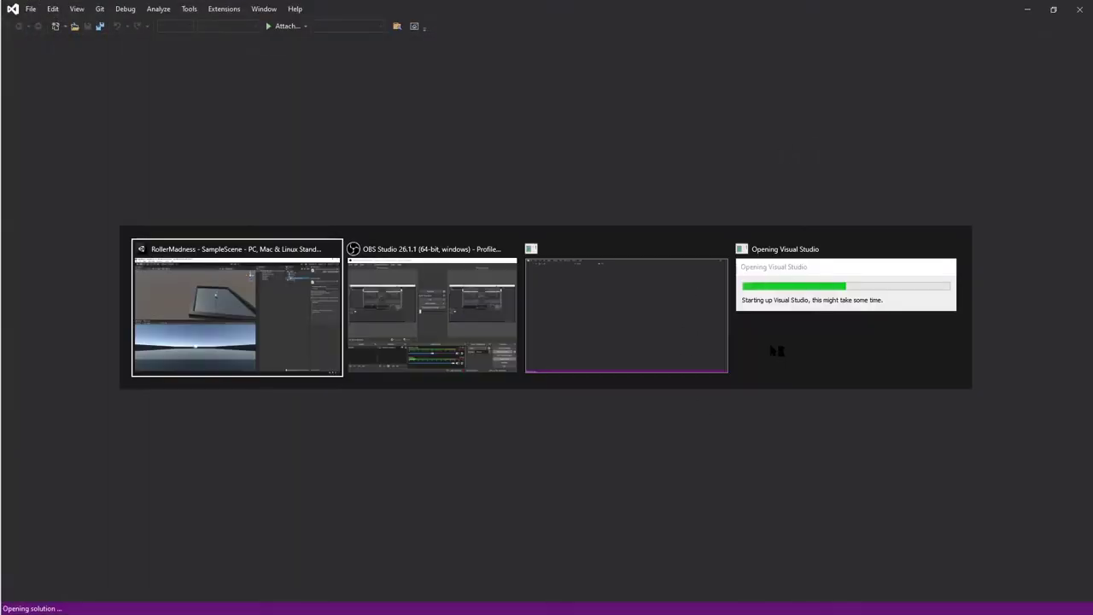
pyautogui.hotkey('alt', 'Tab')
pyautogui.hotkey('alt', 'Tab')
pyautogui.hotkey('alt', 'Tab')
pyautogui.hotkey('alt', 'Tab')
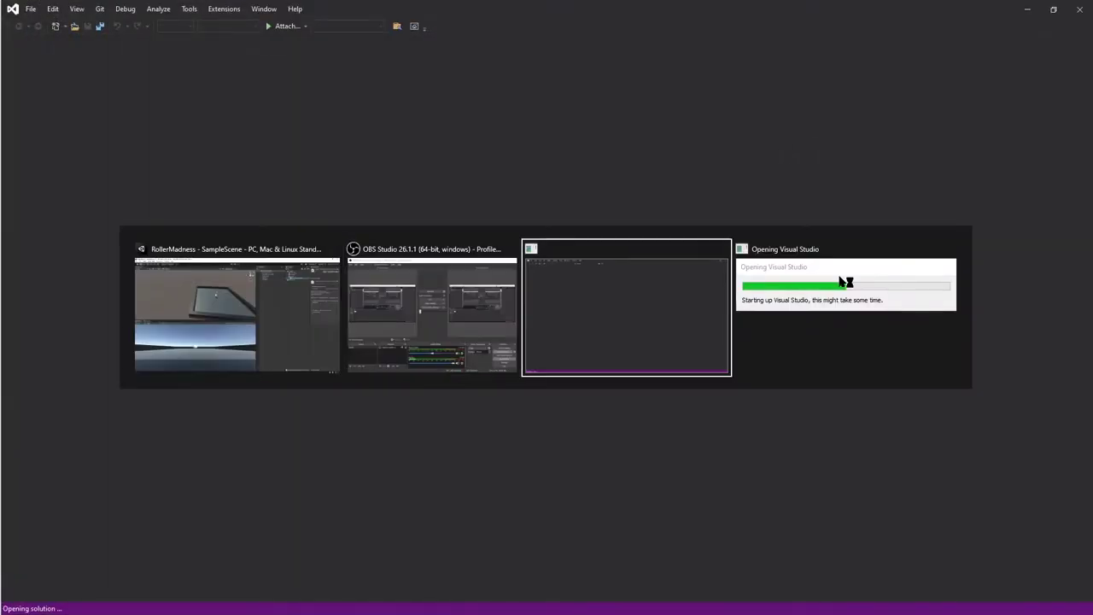
pyautogui.press('Escape')
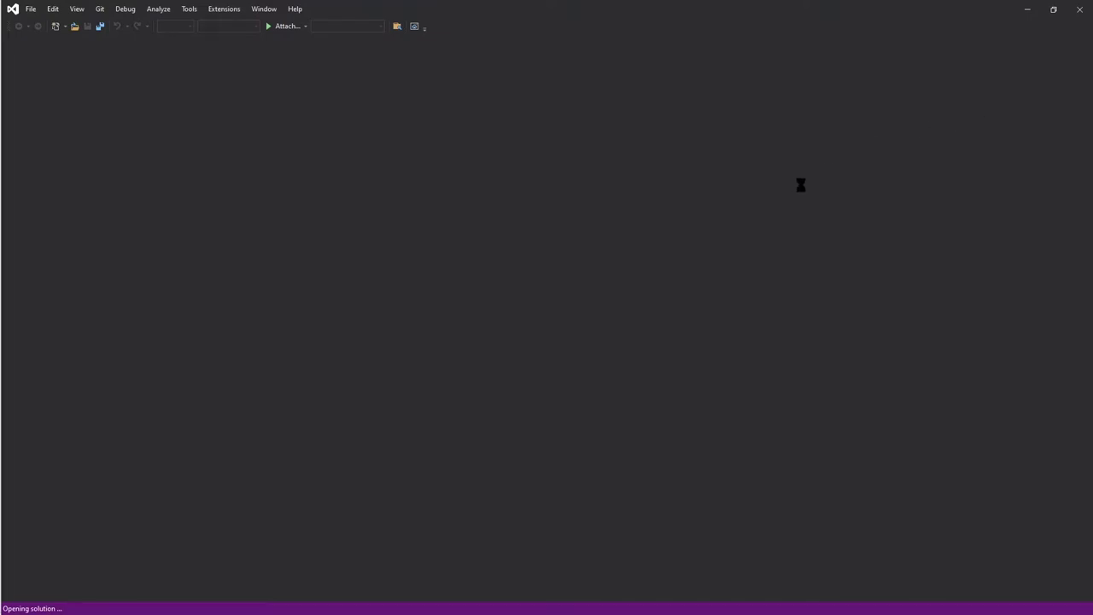
pyautogui.hotkey('alt', 'Tab')
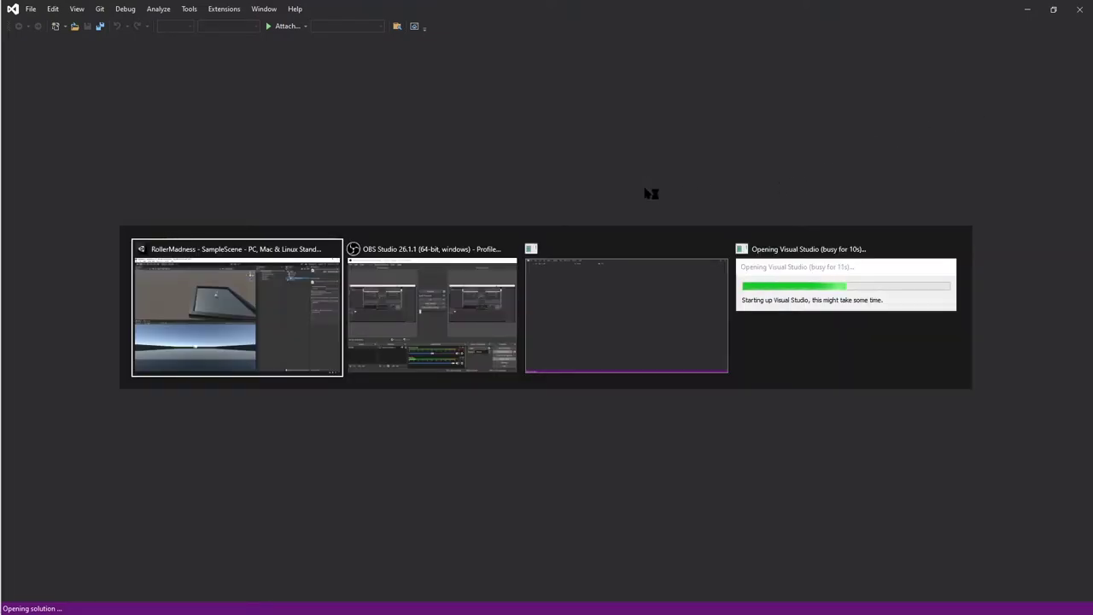
pyautogui.press('Escape')
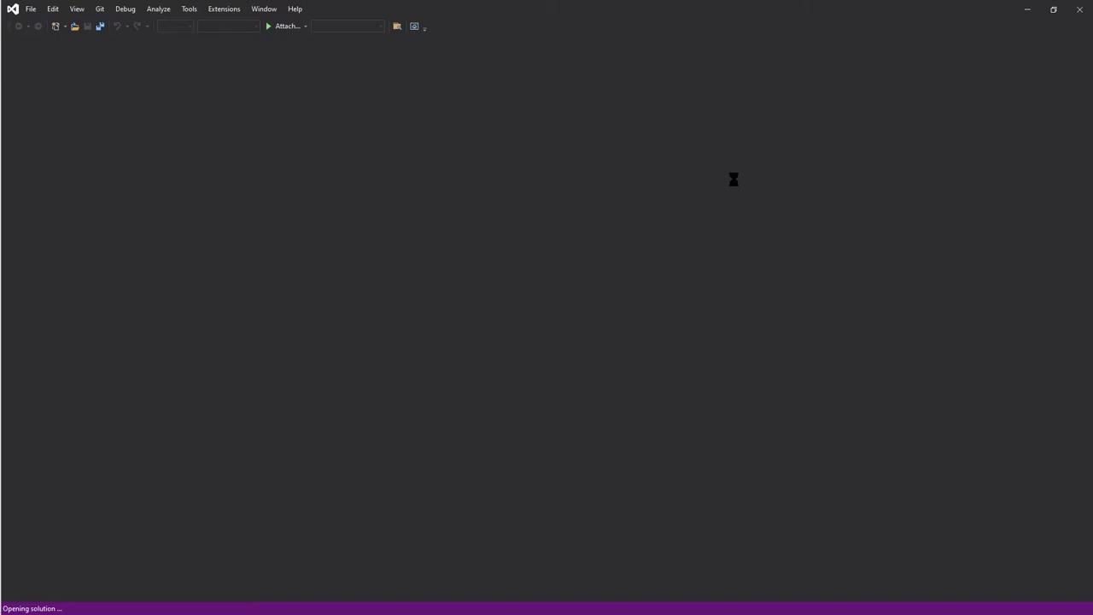
pyautogui.hotkey('alt', 'Tab')
pyautogui.press('Escape')
pyautogui.hotkey('alt', 'Tab')
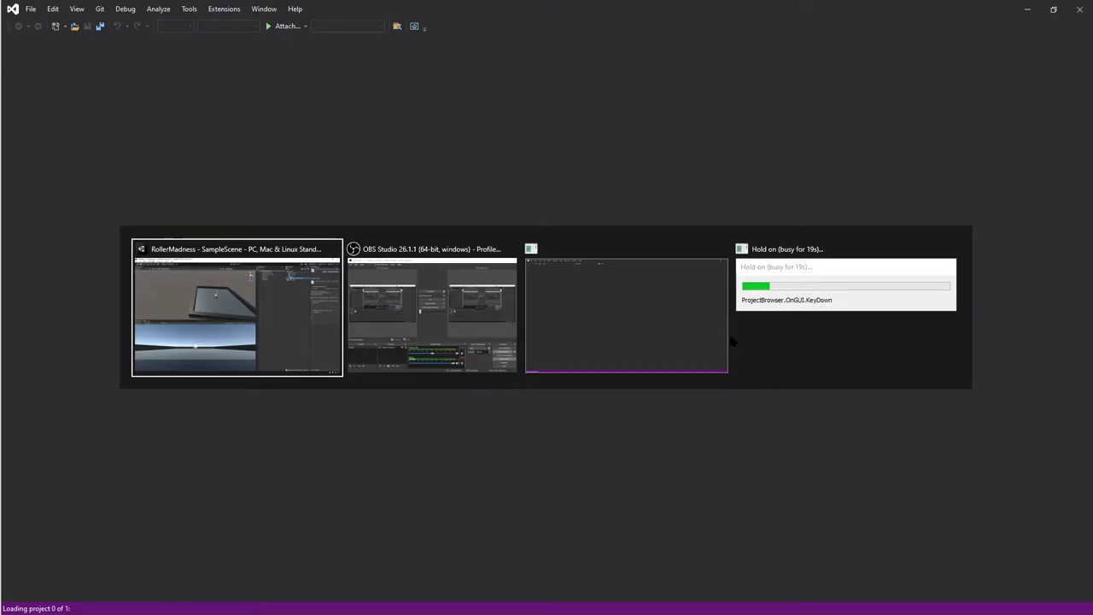
pyautogui.press('Escape')
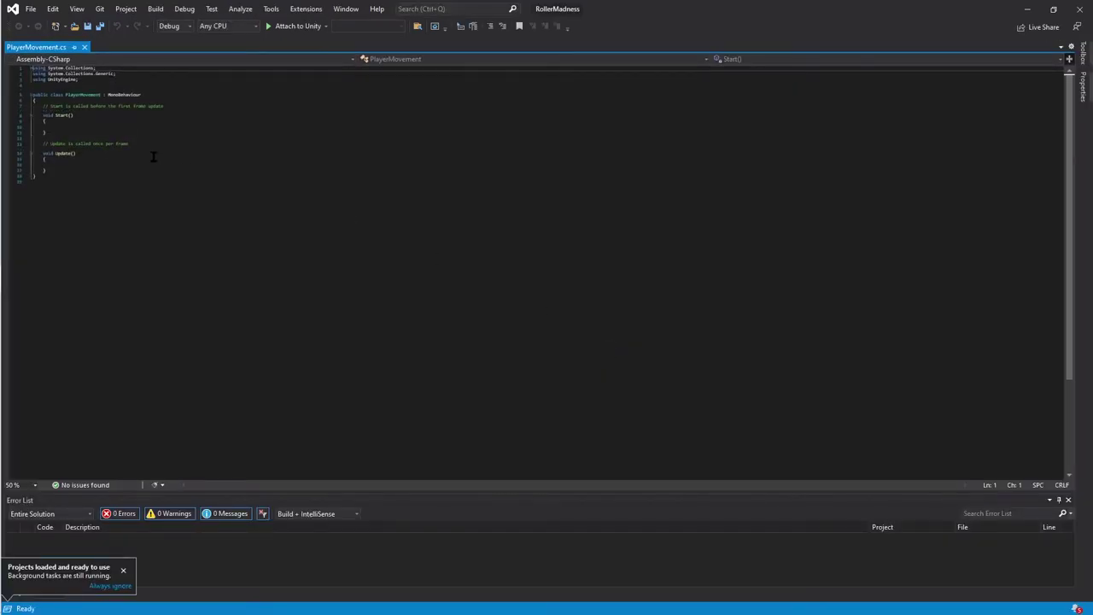
# Review the empty Start and Update stubs without editing, then return to Unity.
pyautogui.keyDown('ctrl'); pyautogui.scroll(7, 75, 206); pyautogui.keyUp('ctrl')
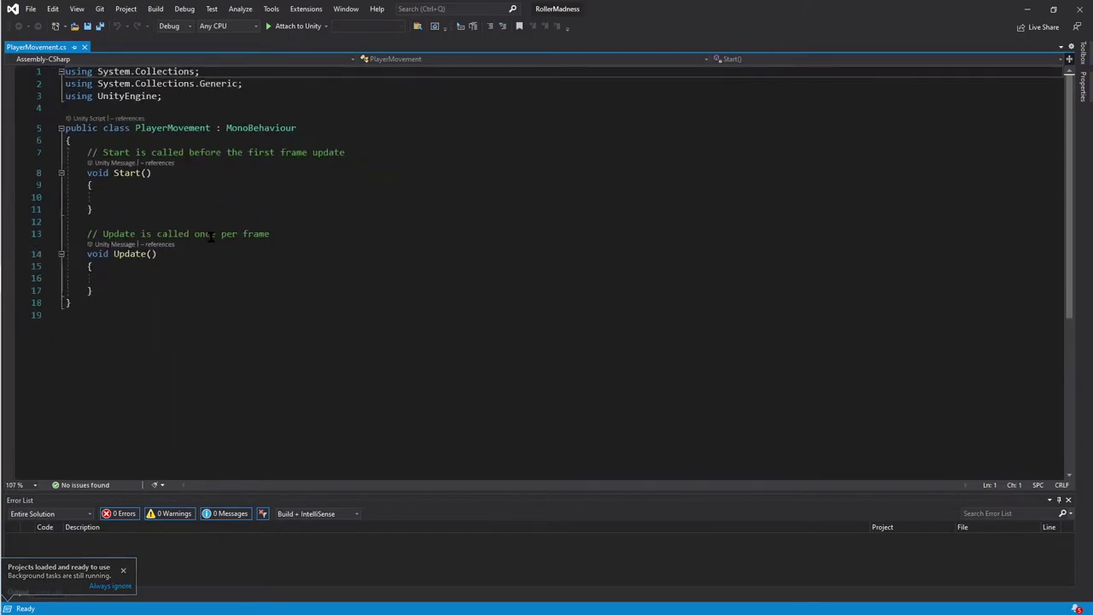
pyautogui.click(211, 237)
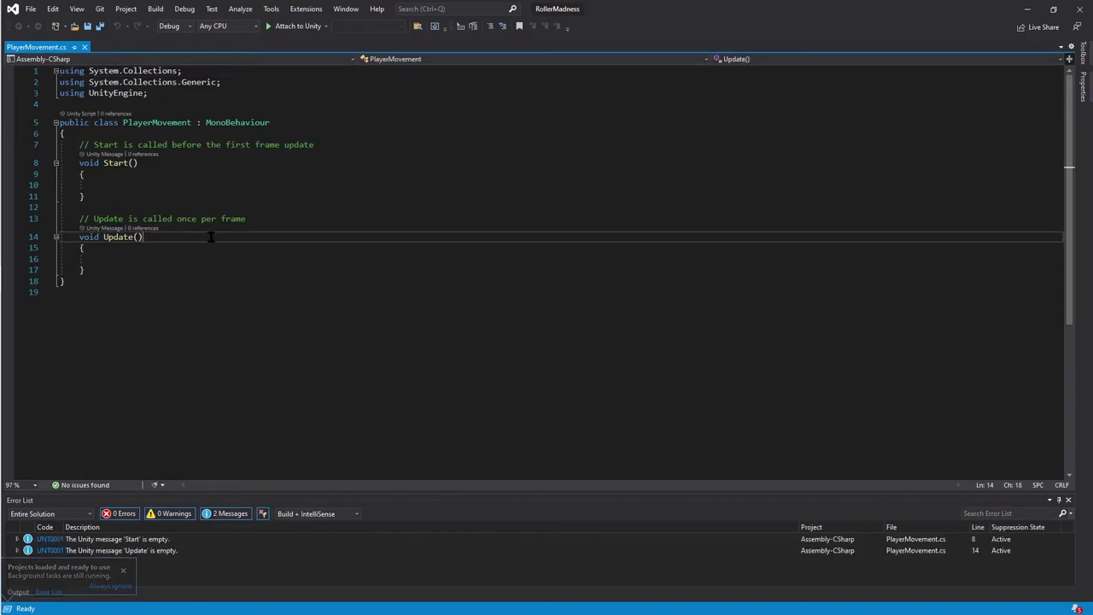
pyautogui.click(329, 220)
pyautogui.hotkey('alt', 'Tab')
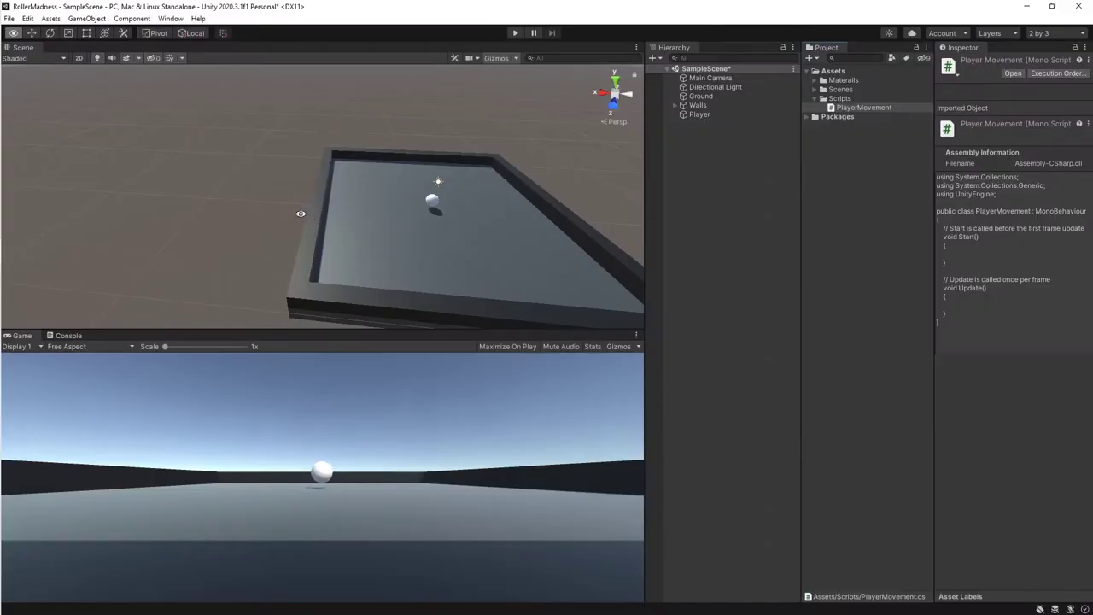
pyautogui.hotkey('alt', 'Tab')
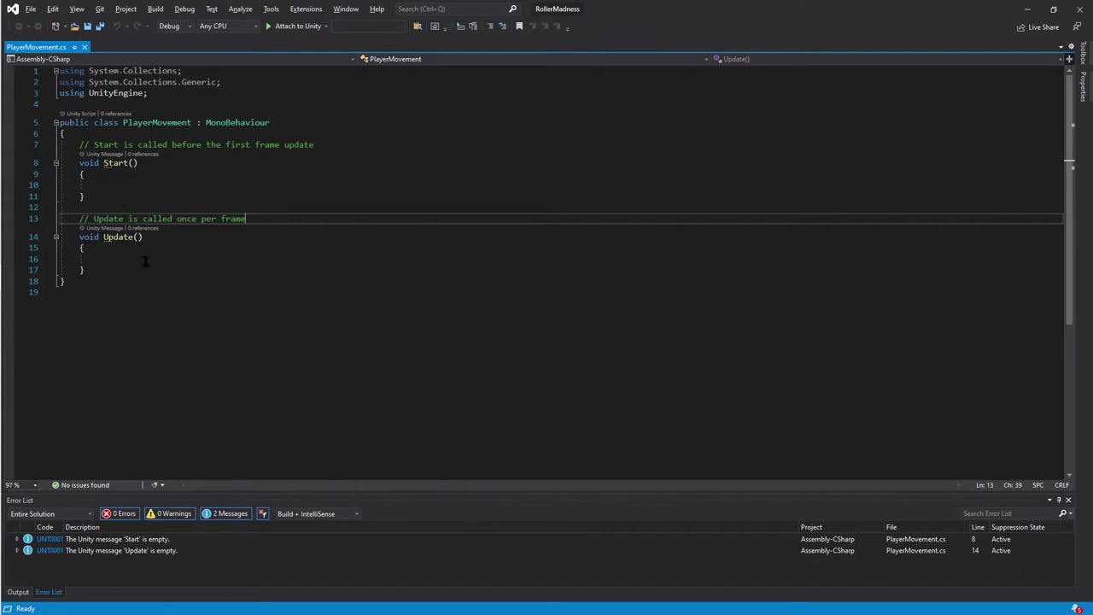
pyautogui.click(410, 318)
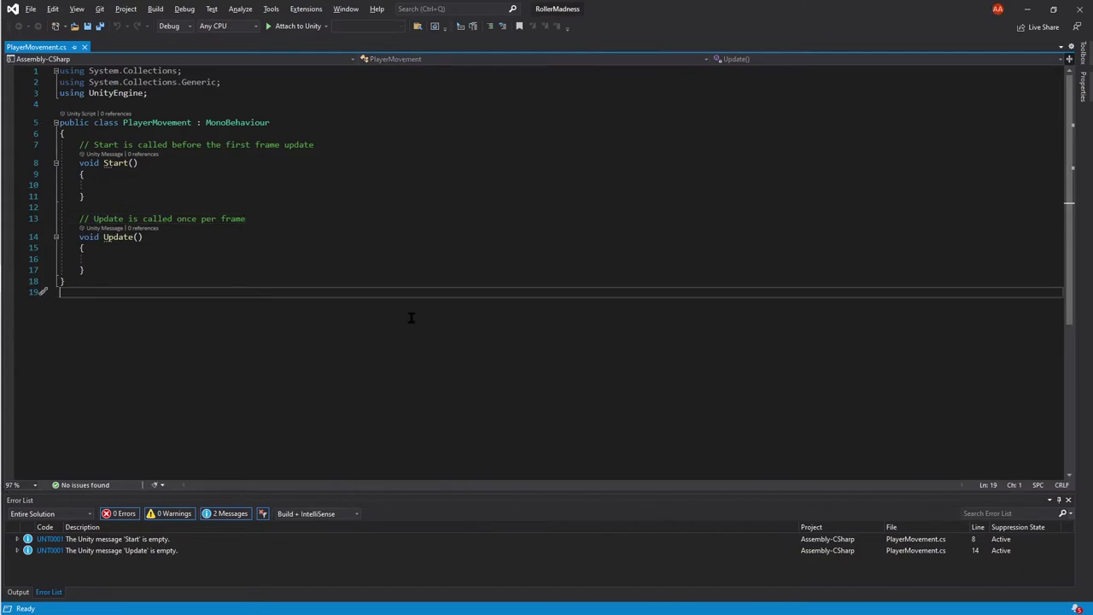
pyautogui.click(401, 240)
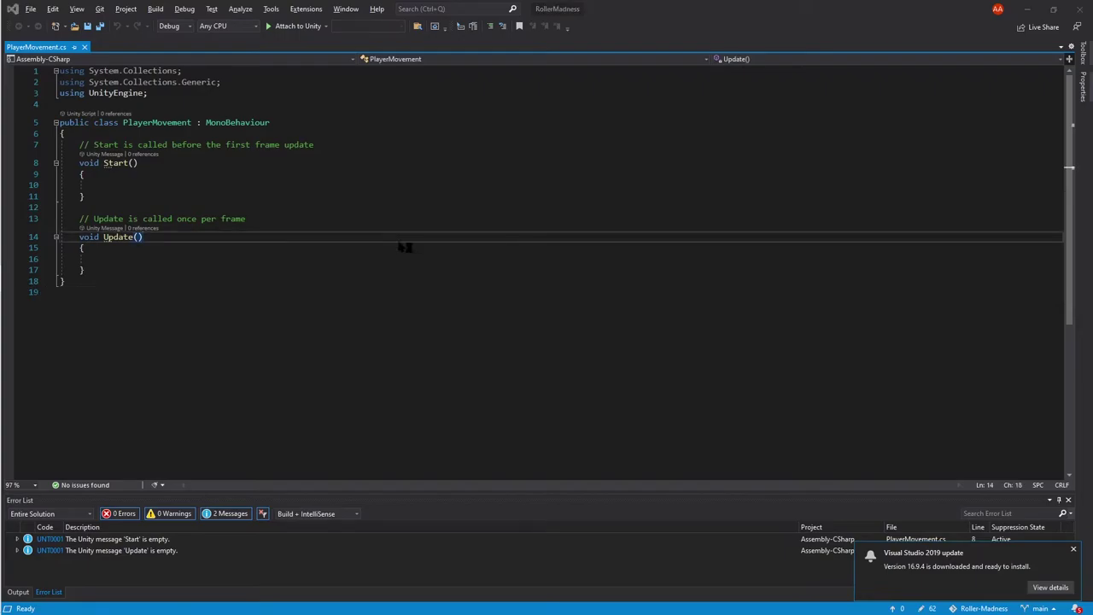
pyautogui.hotkey('alt', 'Tab')
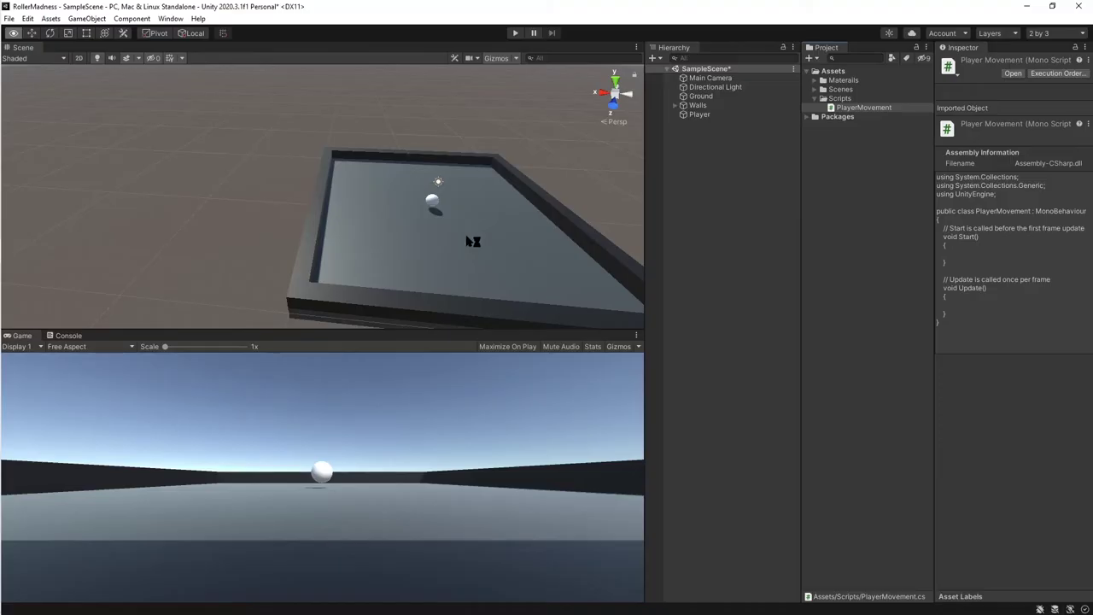
# Select the Player sphere and frame it in the Scene view.
pyautogui.click(433, 203)
pyautogui.press('f')
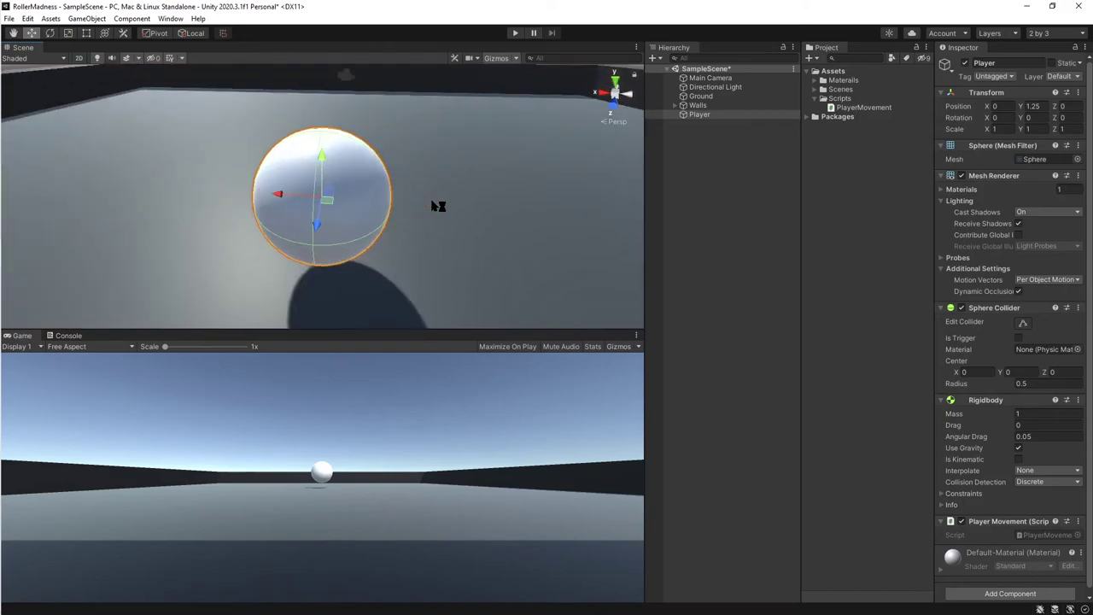
pyautogui.scroll(-5, 433, 203)
pyautogui.scroll(2, 433, 203)
pyautogui.keyDown('alt'); pyautogui.moveTo(432, 199); pyautogui.dragTo(484, 213); pyautogui.keyUp('alt')
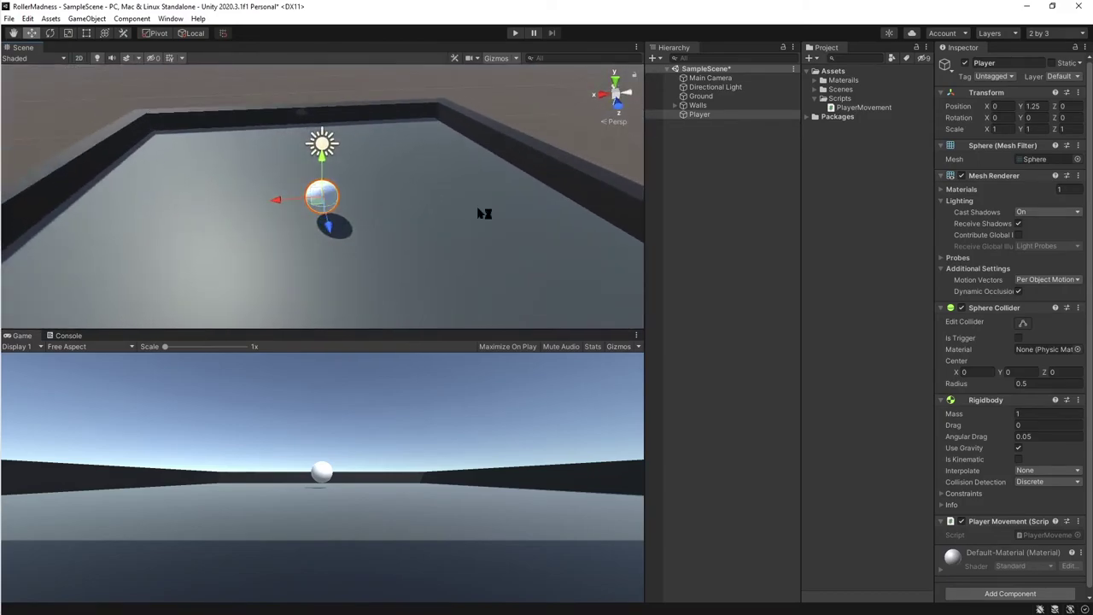
# Duplicate the Ground material in Materials and rename the copy Player.
pyautogui.click(844, 81)
pyautogui.doubleClick(845, 82)
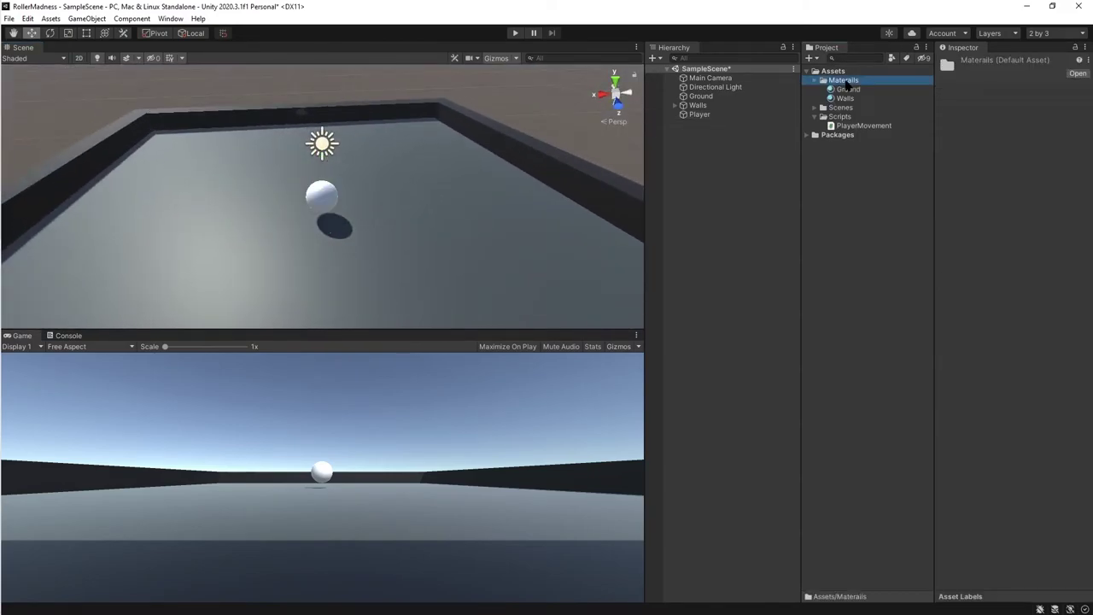
pyautogui.click(846, 89)
pyautogui.hotkey('ctrl', 'd')
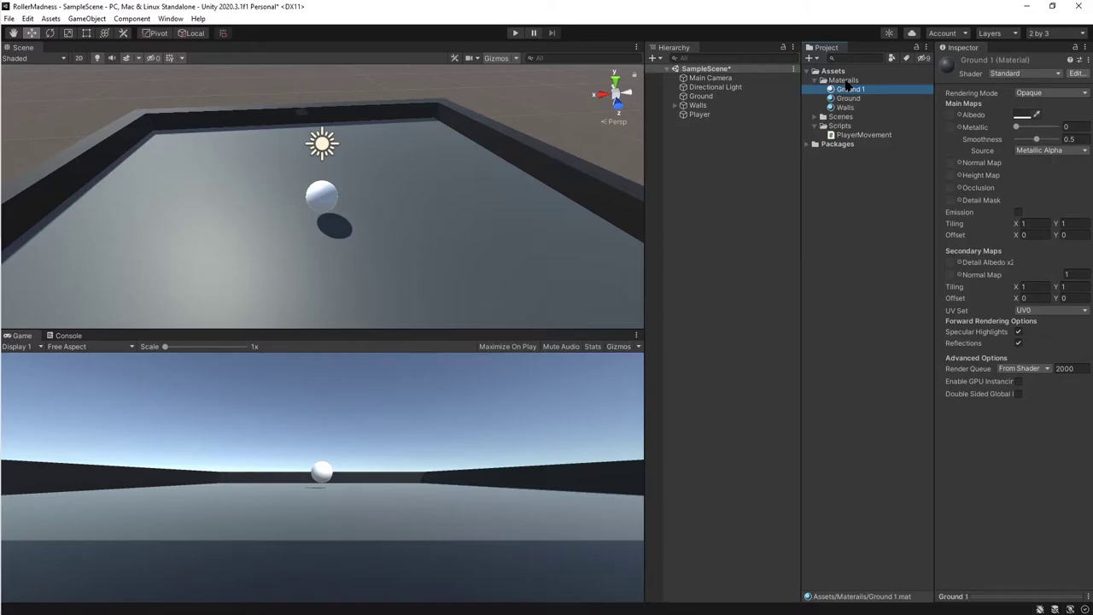
pyautogui.click(847, 87)
pyautogui.write('Player')
pyautogui.press('Return')
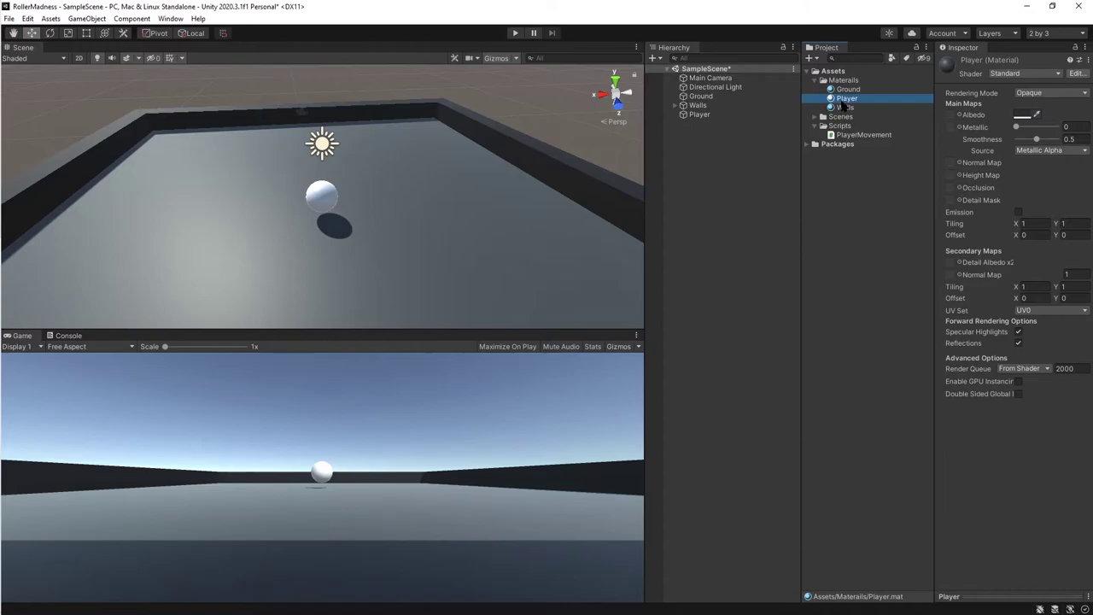
# Apply the Player material to the sphere and set its Albedo to purple 421A72.
pyautogui.moveTo(844, 99); pyautogui.dragTo(717, 120)
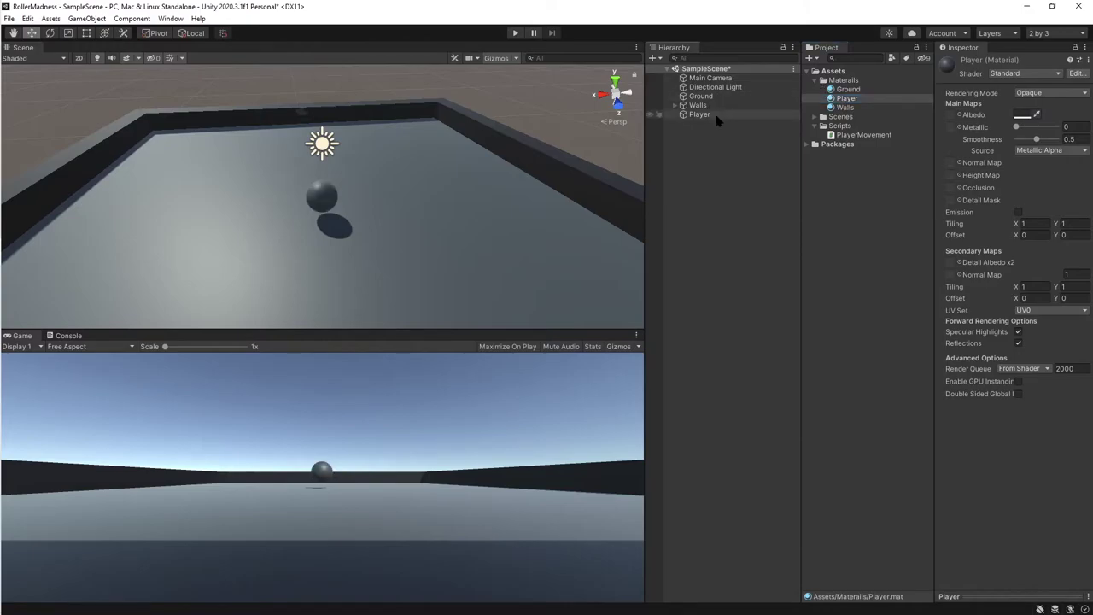
pyautogui.click(1024, 116)
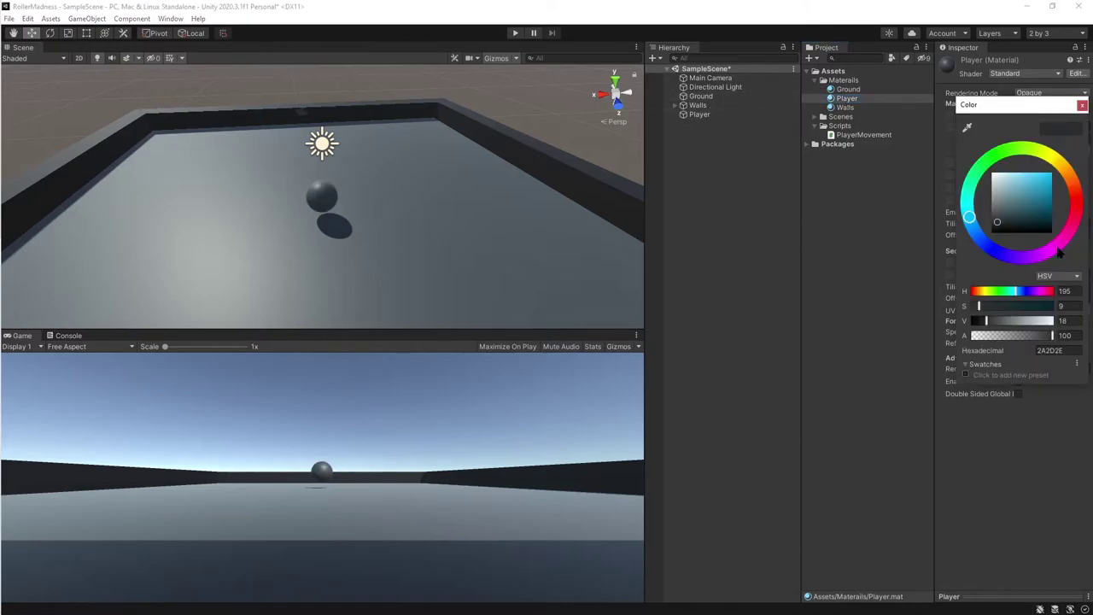
pyautogui.moveTo(1038, 257)
pyautogui.mouseDown()
pyautogui.moveTo(1050, 249)
pyautogui.moveTo(1035, 255)
pyautogui.mouseUp()
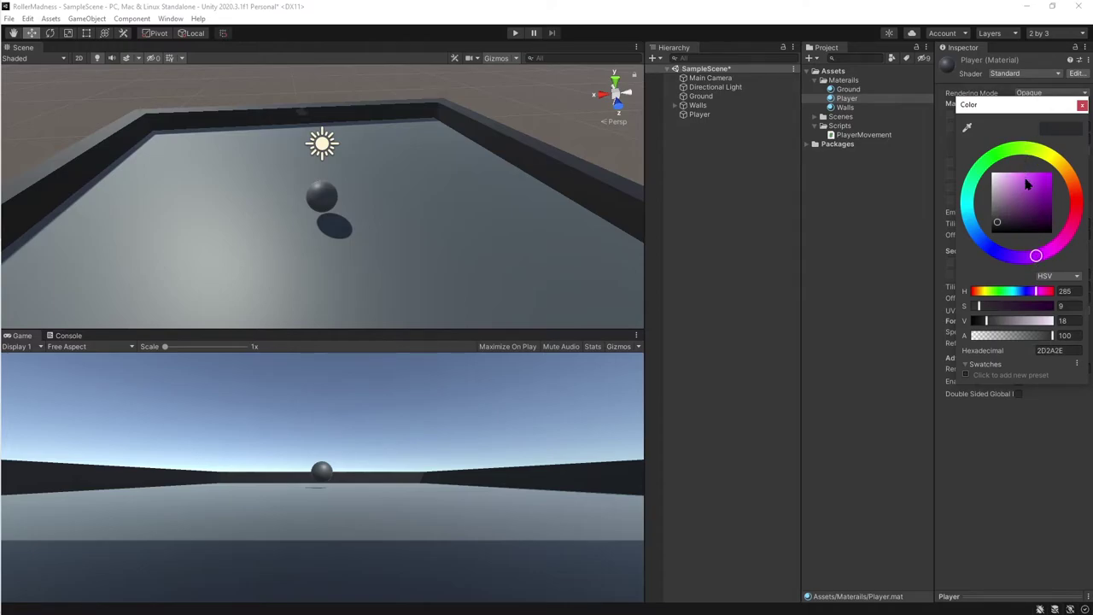
pyautogui.moveTo(1029, 192)
pyautogui.mouseDown()
pyautogui.moveTo(1022, 217)
pyautogui.moveTo(1032, 203)
pyautogui.mouseUp()
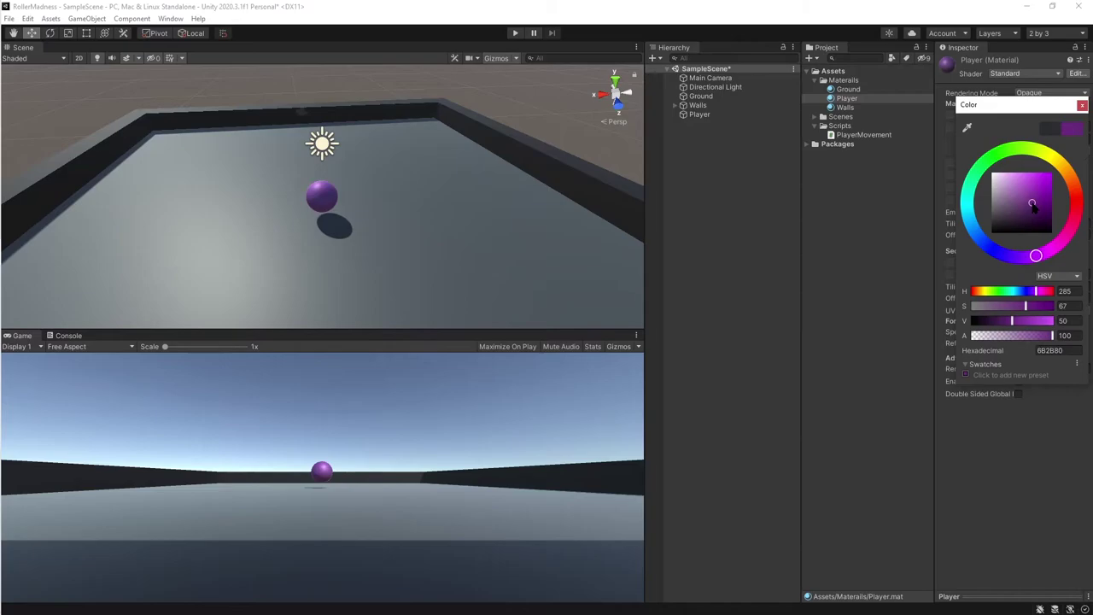
pyautogui.click(1034, 257)
pyautogui.moveTo(1034, 257)
pyautogui.mouseDown()
pyautogui.moveTo(1065, 238)
pyautogui.moveTo(1022, 262)
pyautogui.mouseUp()
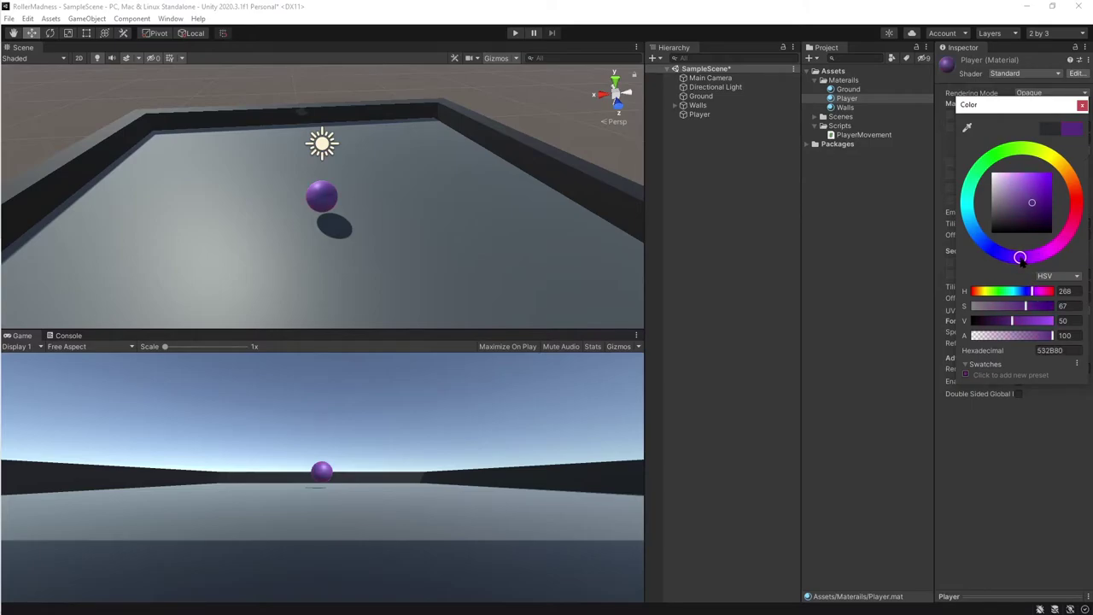
pyautogui.moveTo(1033, 205)
pyautogui.mouseDown()
pyautogui.moveTo(1044, 199)
pyautogui.moveTo(1040, 210)
pyautogui.mouseUp()
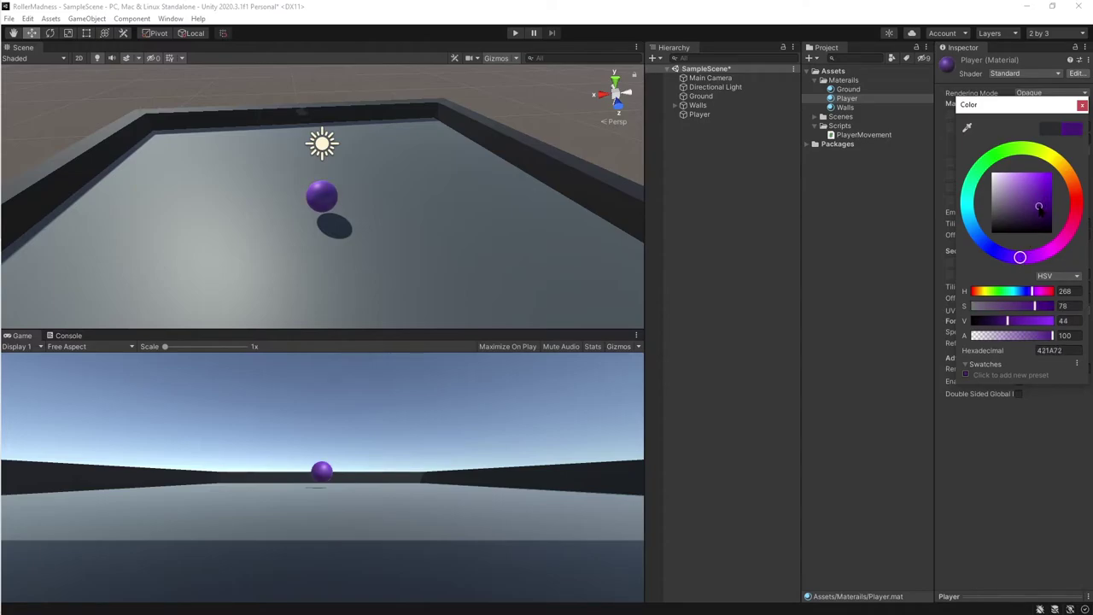
pyautogui.keyDown('alt'); pyautogui.moveTo(444, 247); pyautogui.dragTo(427, 171); pyautogui.keyUp('alt')
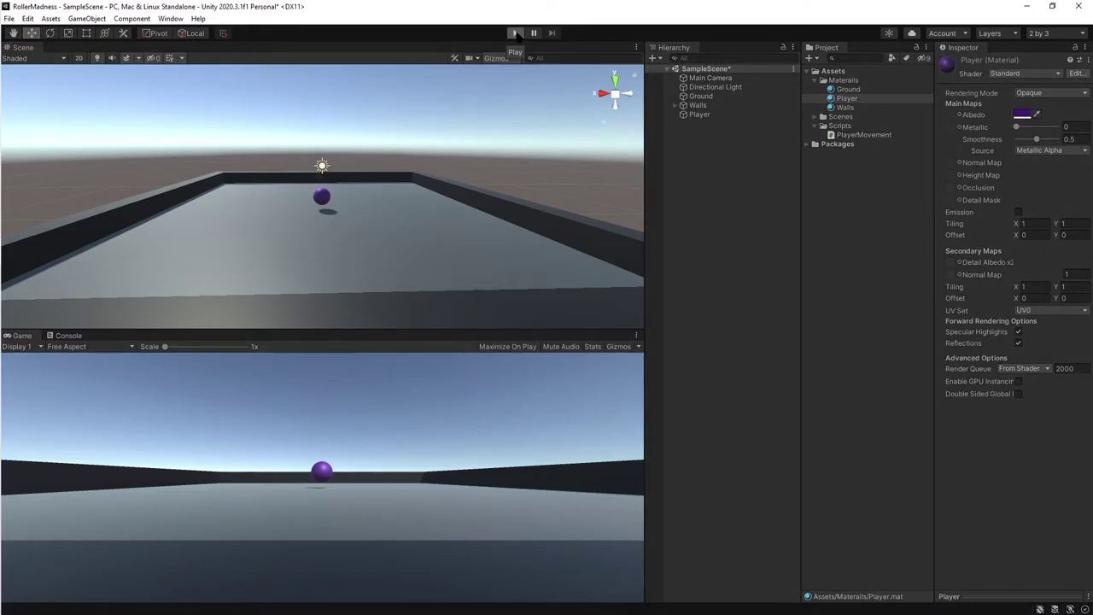
# Enter Play mode and inspect the Player's Rigidbody, leaving mass at 1.
pyautogui.click(515, 32)
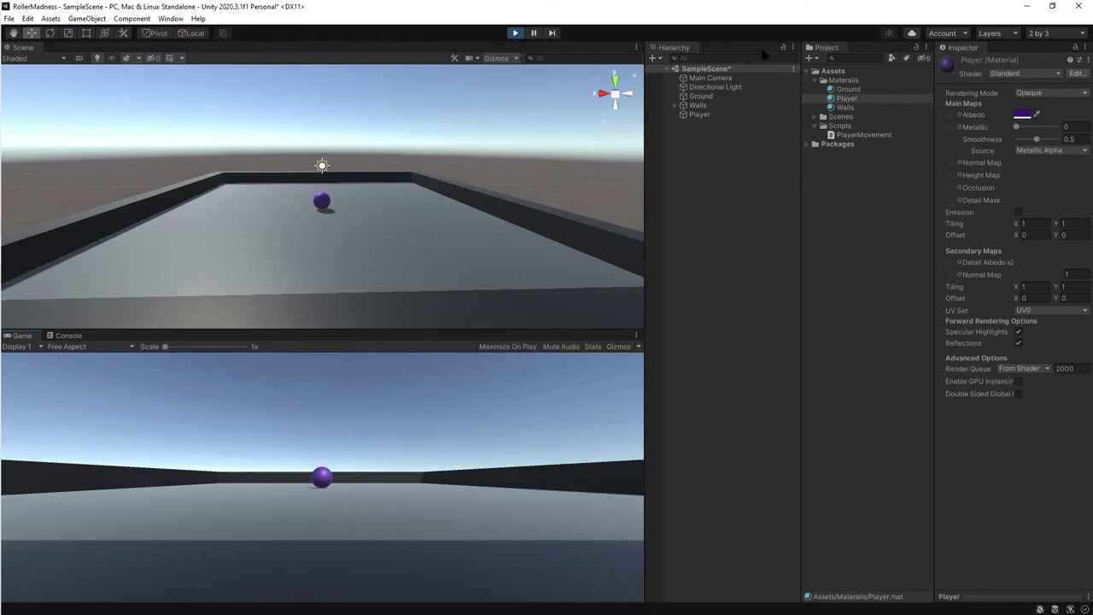
pyautogui.click(700, 113)
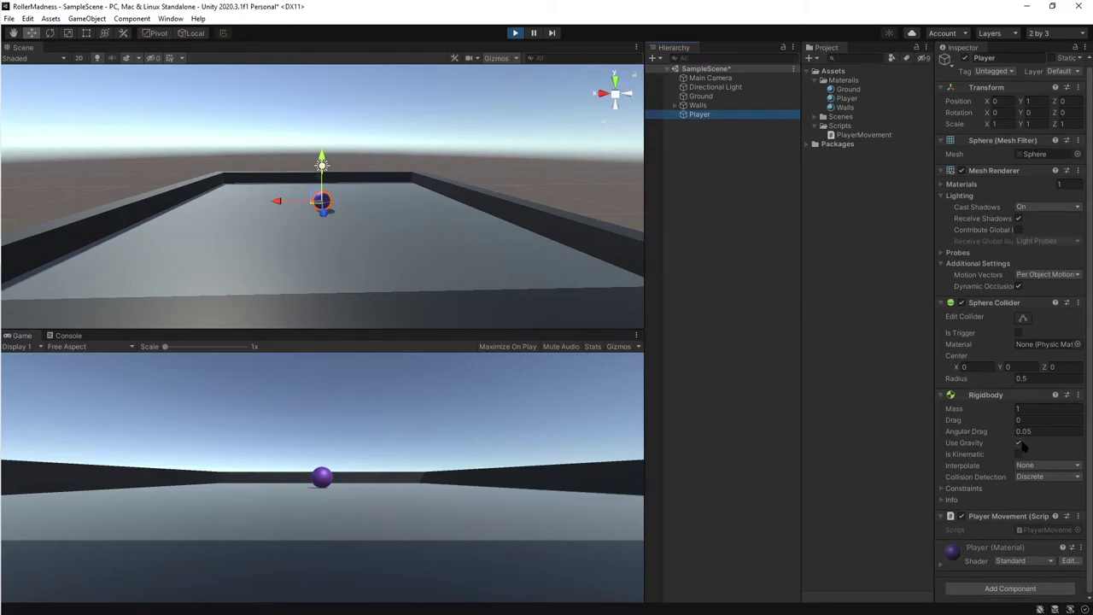
pyautogui.click(1020, 409)
pyautogui.press('Return')
# Compare the Ground and Player colliders, then enable Is Trigger on Ground's Box Collider.
pyautogui.click(162, 275)
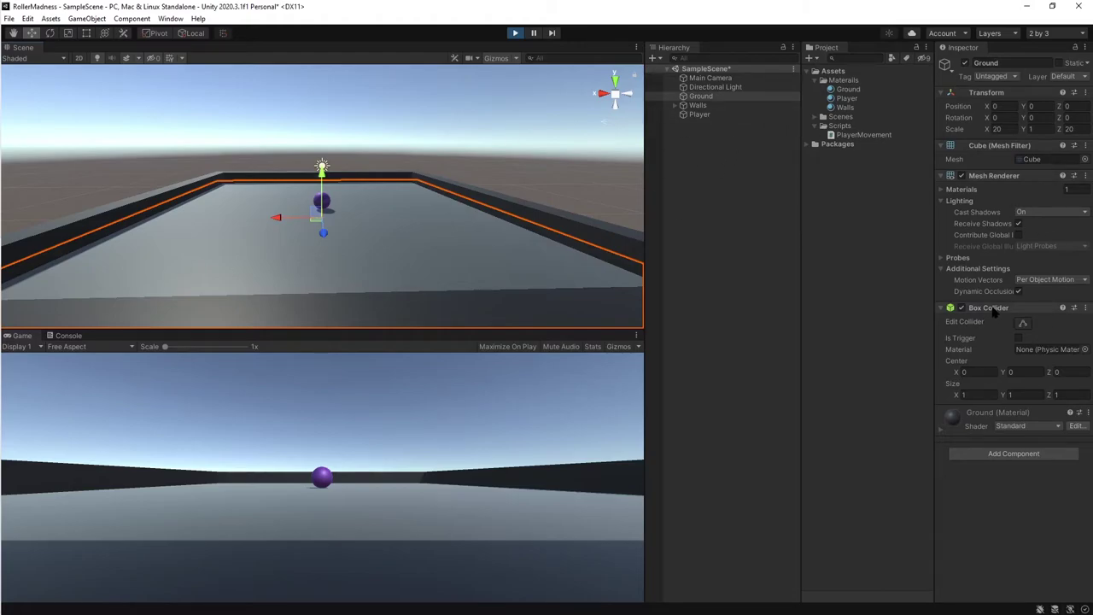
pyautogui.click(699, 115)
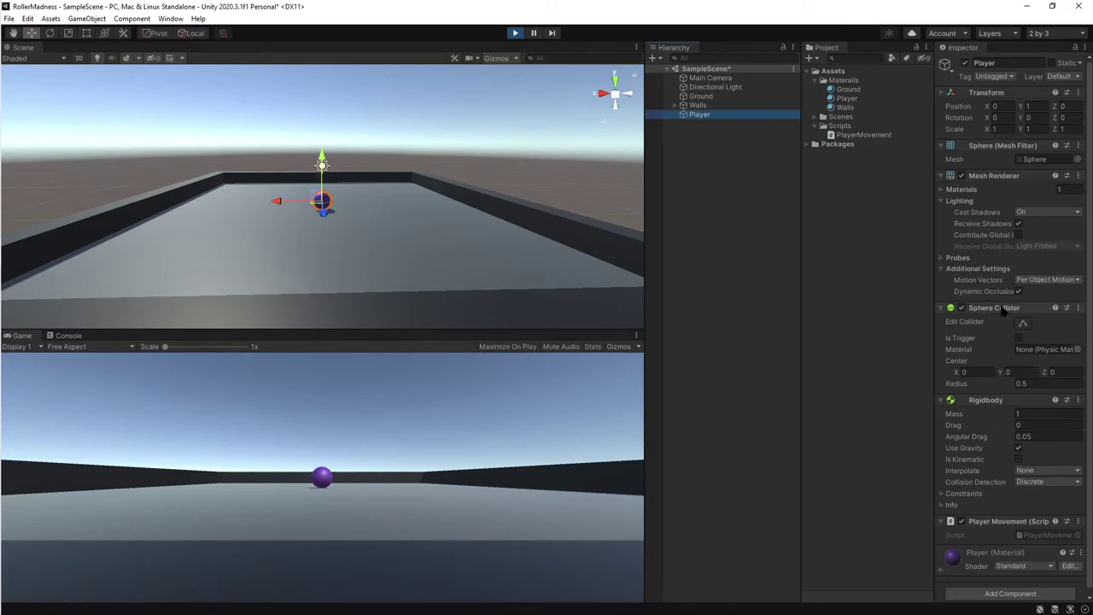
pyautogui.click(748, 95)
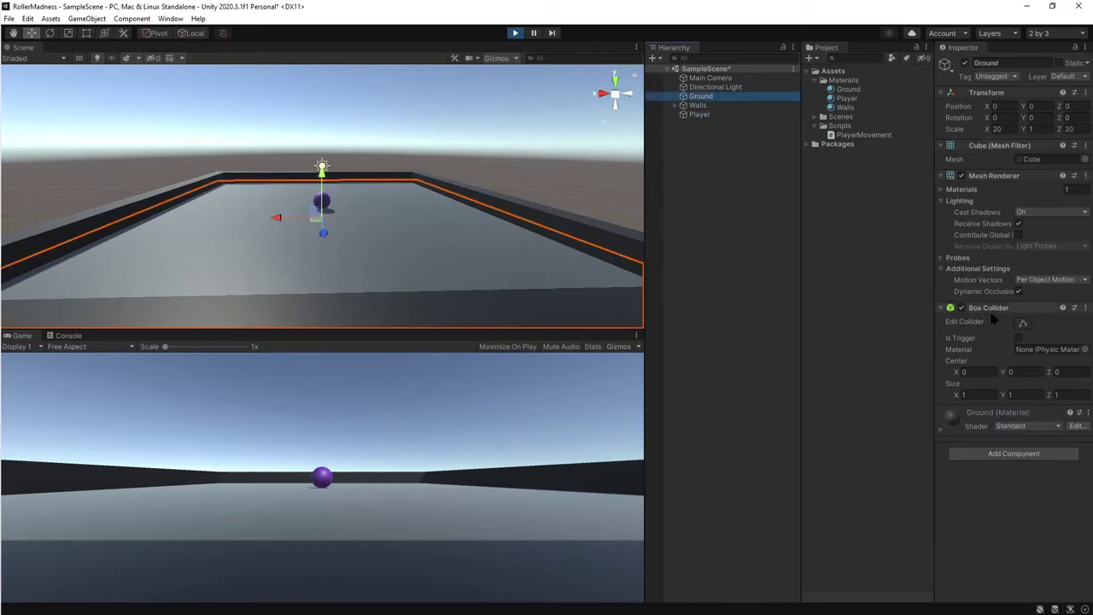
pyautogui.click(700, 117)
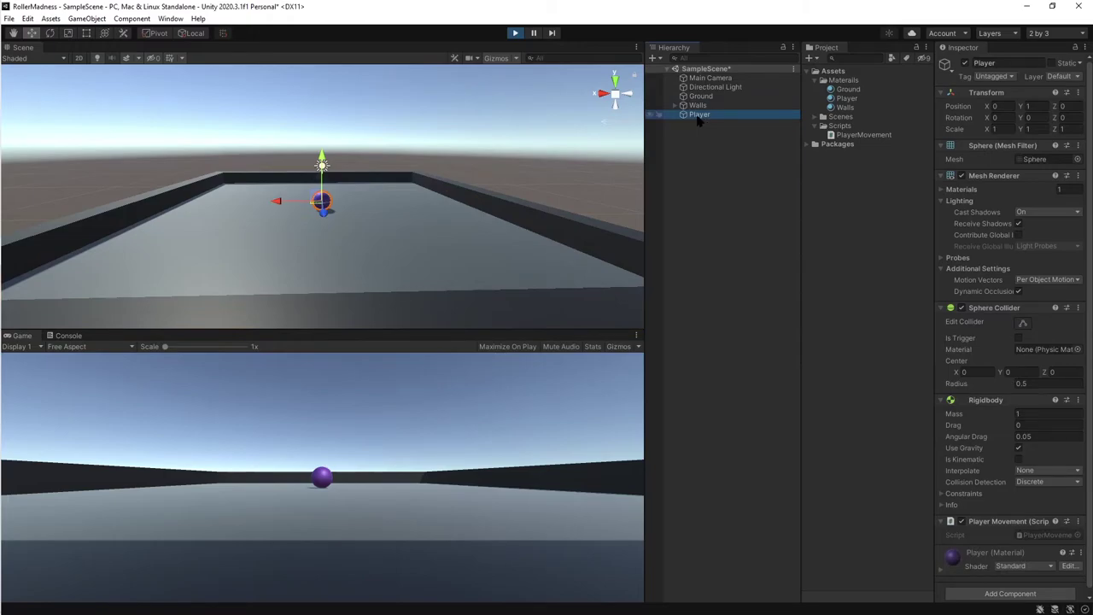
pyautogui.click(700, 96)
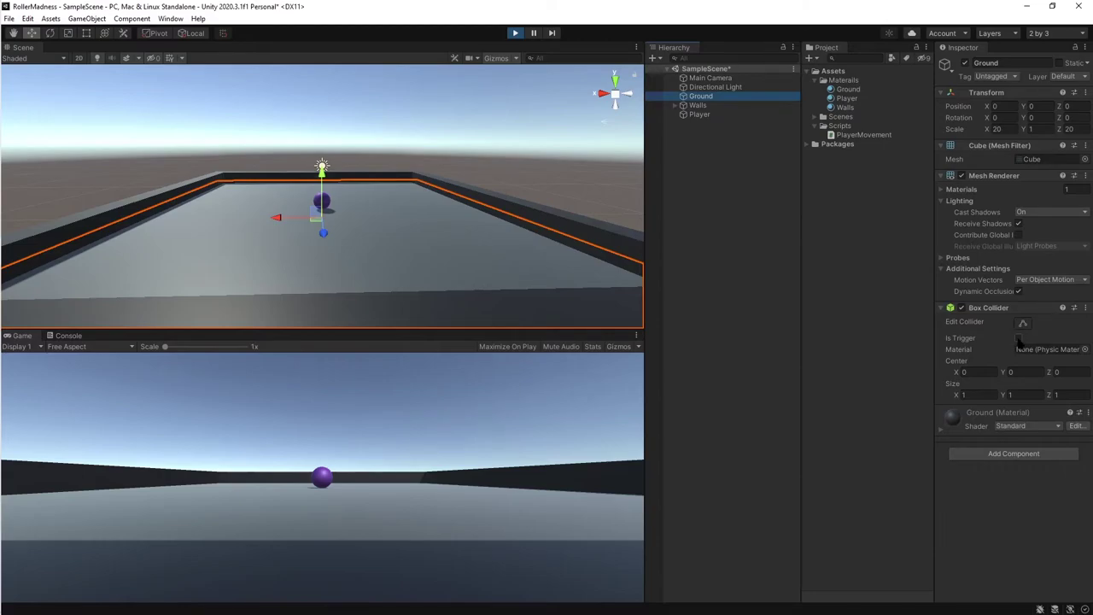
pyautogui.click(1018, 338)
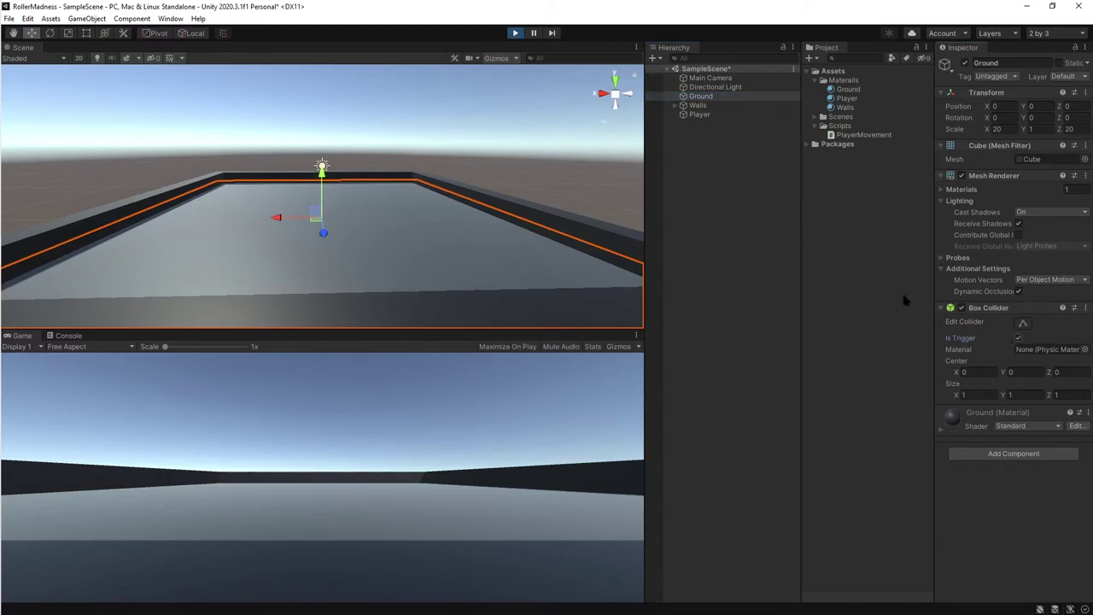
pyautogui.scroll(-10, 345, 247)
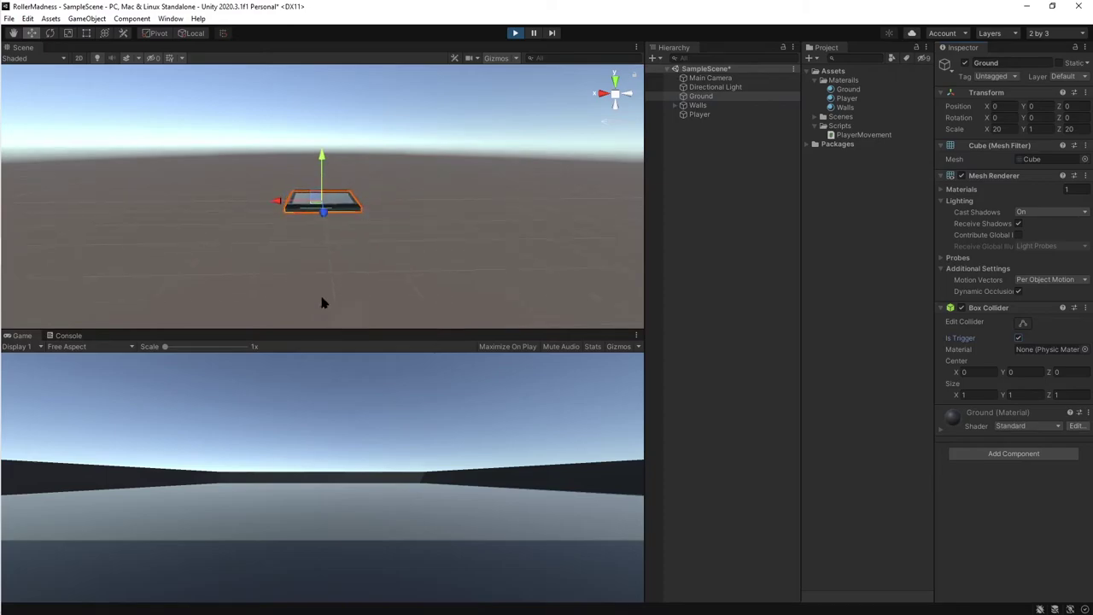
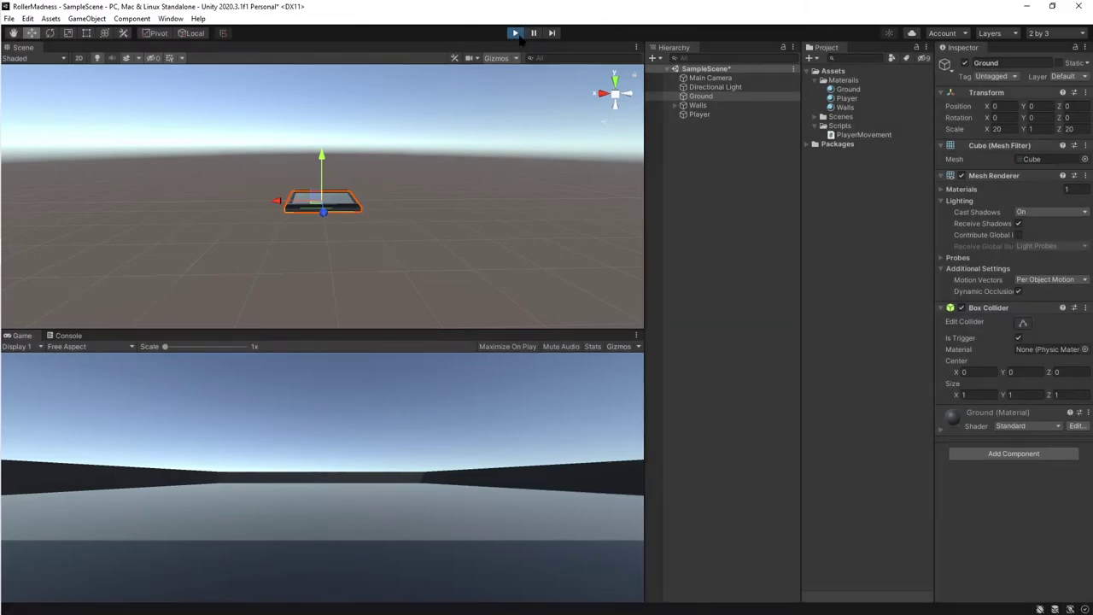
# Stop play mode, then look at the Player and select the Ground object.
pyautogui.hotkey('ctrl', 'z')
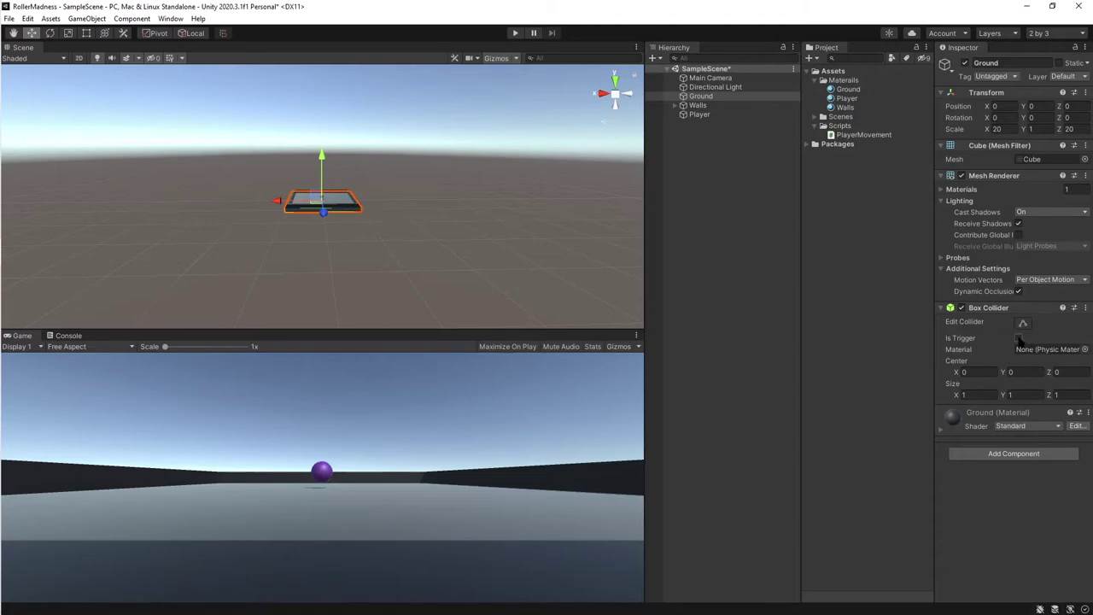
pyautogui.click(708, 116)
pyautogui.click(711, 98)
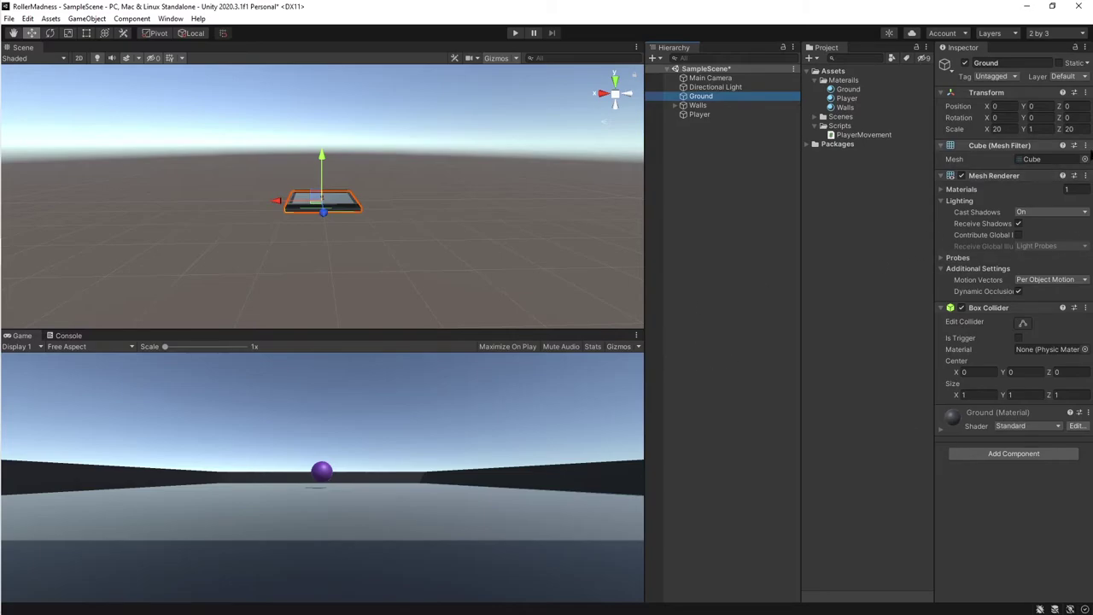
# Copy the Ground's Mesh Renderer component and paste its component values, then deselect Ground.
pyautogui.click(1085, 175)
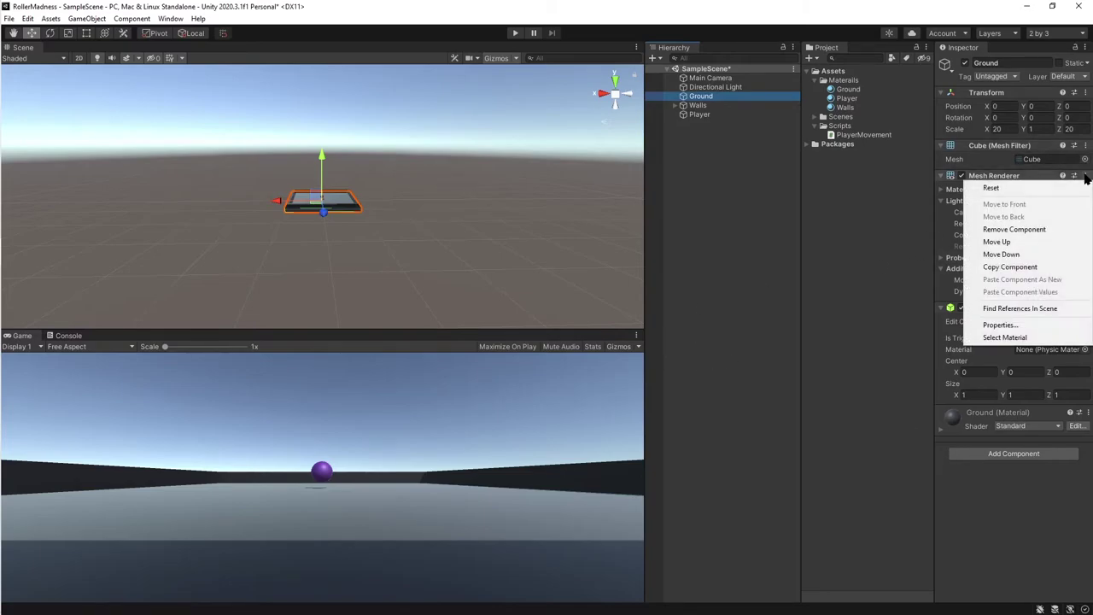
pyautogui.click(1018, 267)
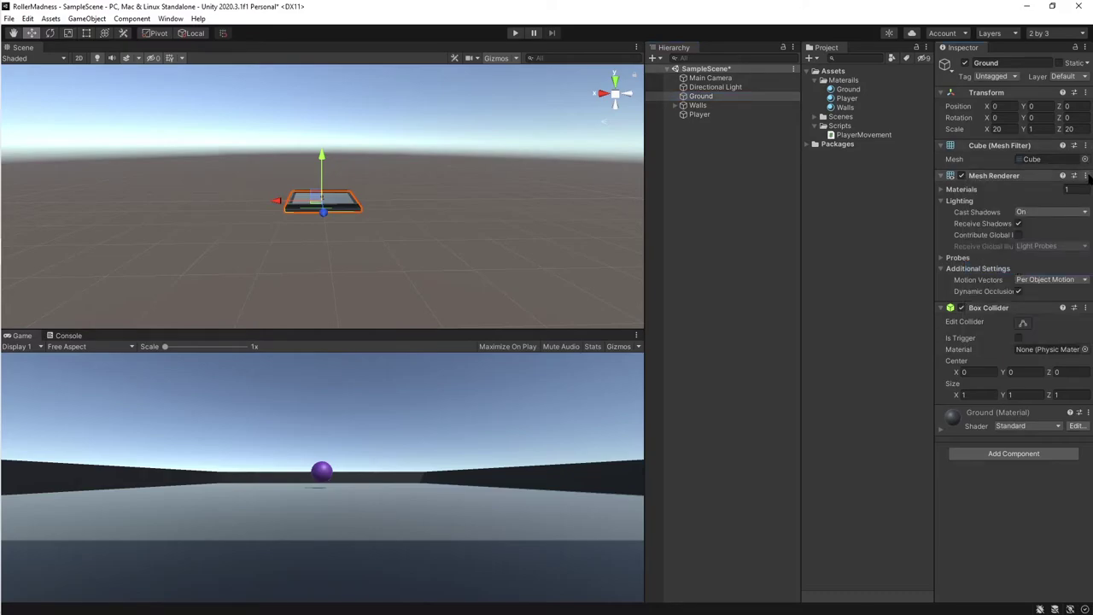
pyautogui.click(1087, 176)
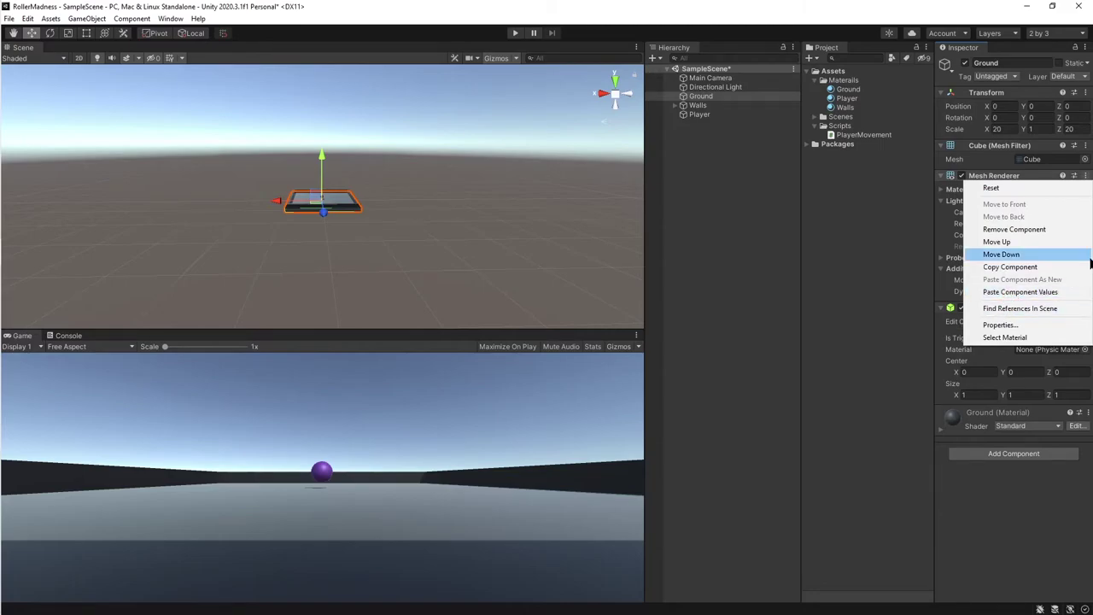
pyautogui.click(733, 303)
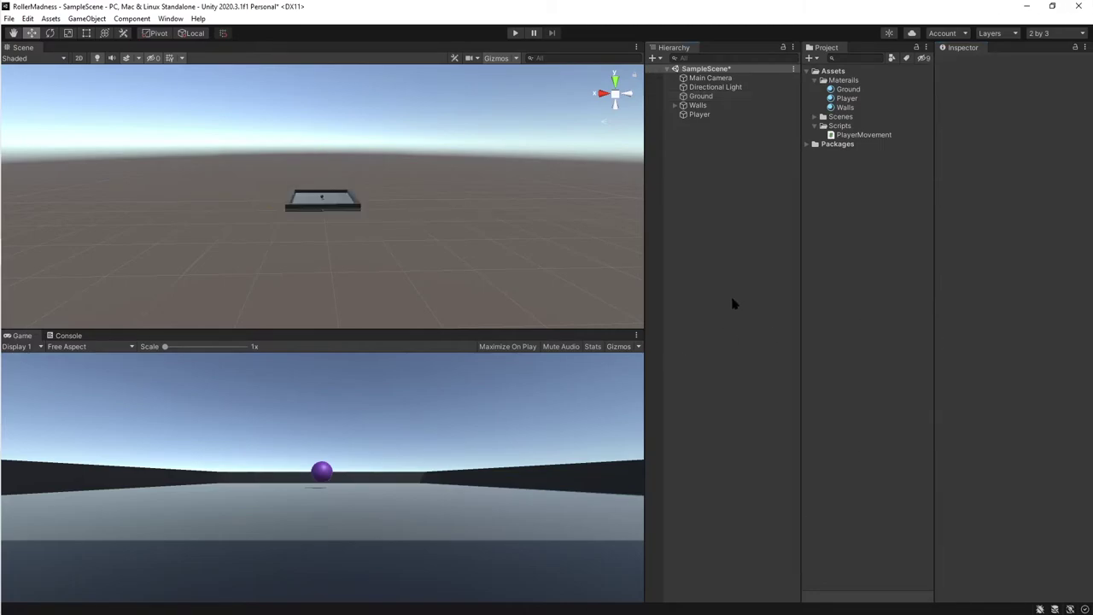
# In Visual Studio, open blank lines just after the PlayerMovement class's opening brace.
pyautogui.press('alt')
pyautogui.hotkey('alt', 'Tab')
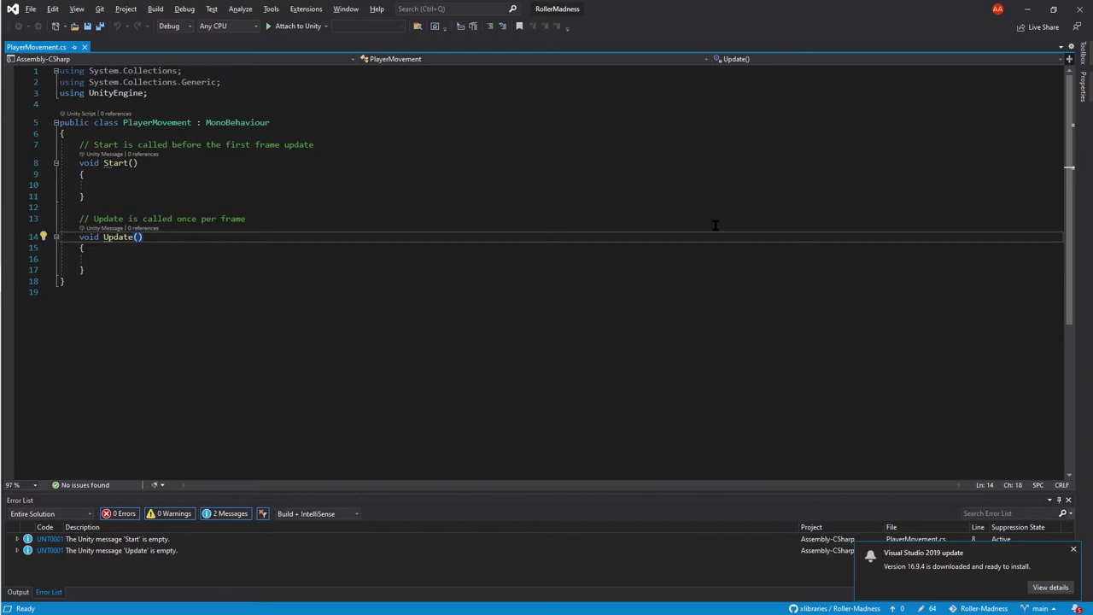
pyautogui.press('Up')
pyautogui.press('Up')
pyautogui.press('Up')
pyautogui.press('Up')
pyautogui.press('Up')
pyautogui.press('Up')
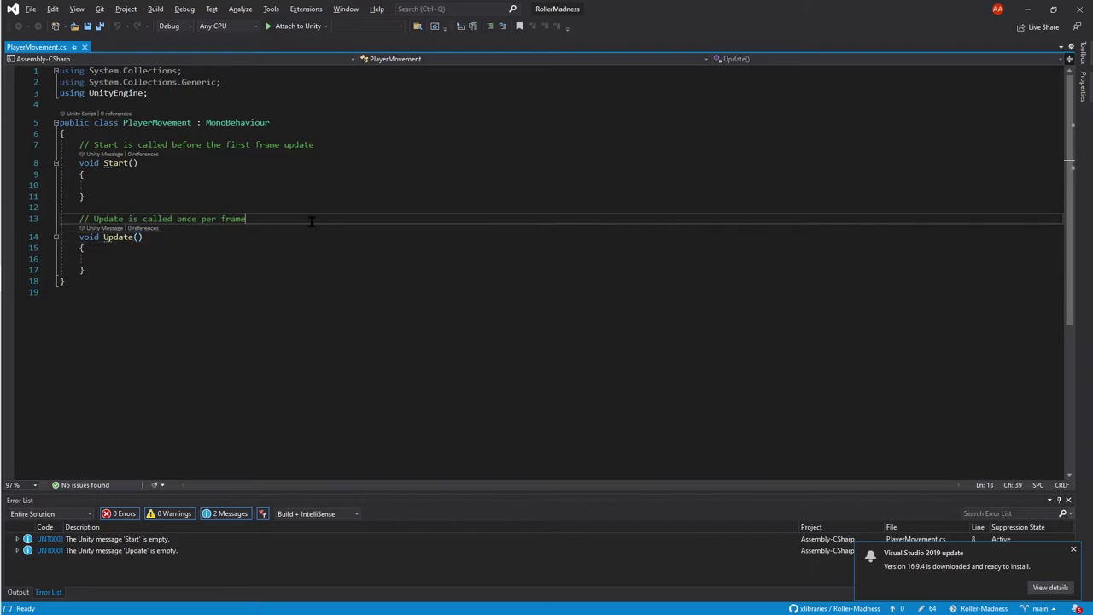
pyautogui.press('Up')
pyautogui.press('Up')
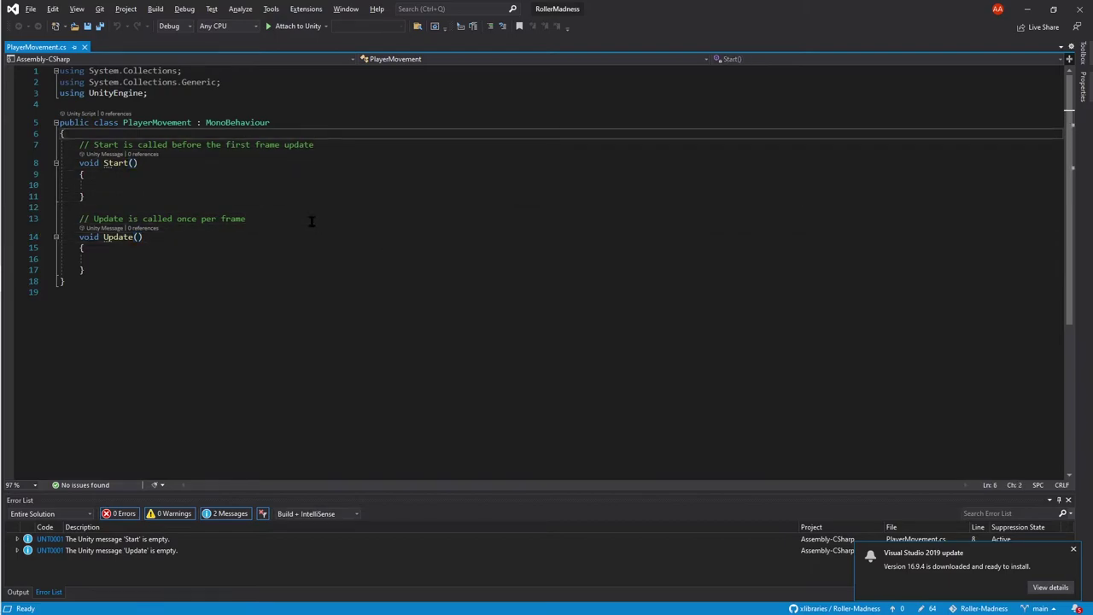
pyautogui.press('Return')
pyautogui.press('Return')
pyautogui.press('Up')
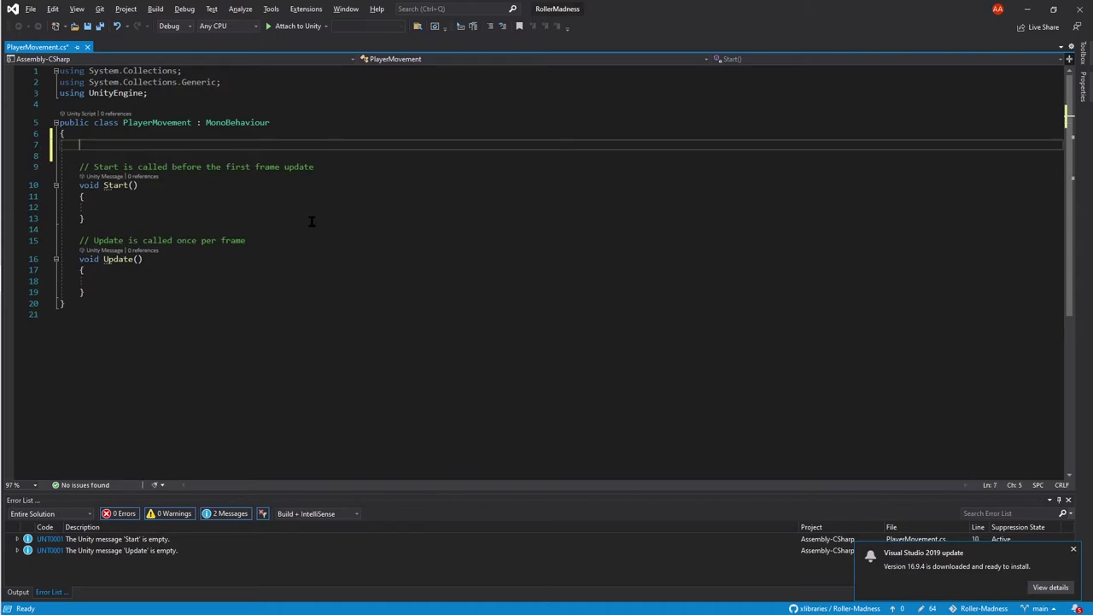
pyautogui.press('Return')
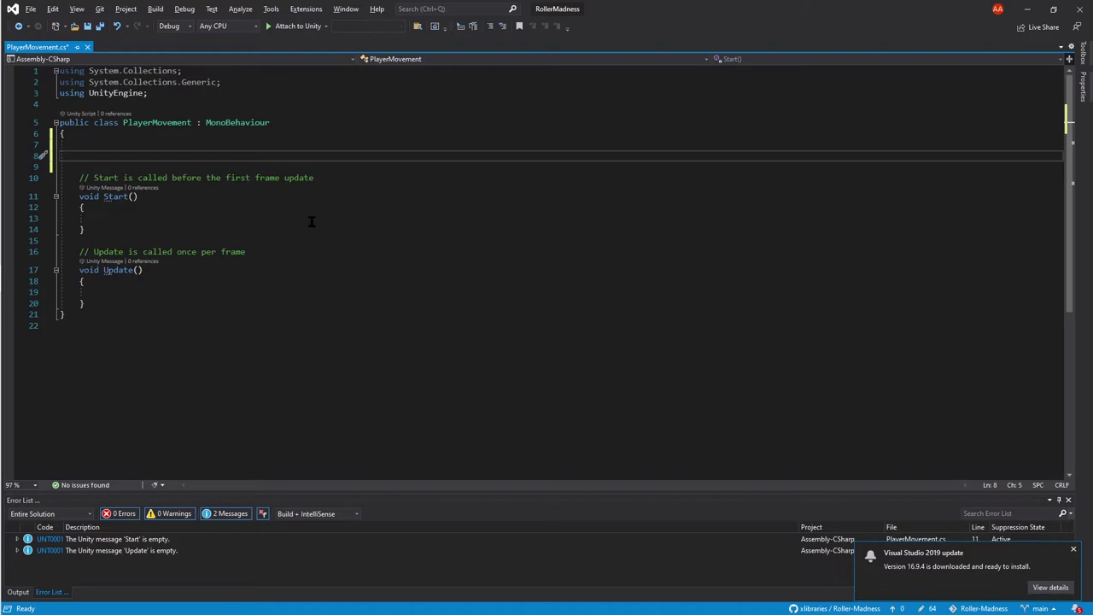
# Declare public Rigidbody rb; and public float moveSpeed = 10f; fields.
pyautogui.write('public Ridi')
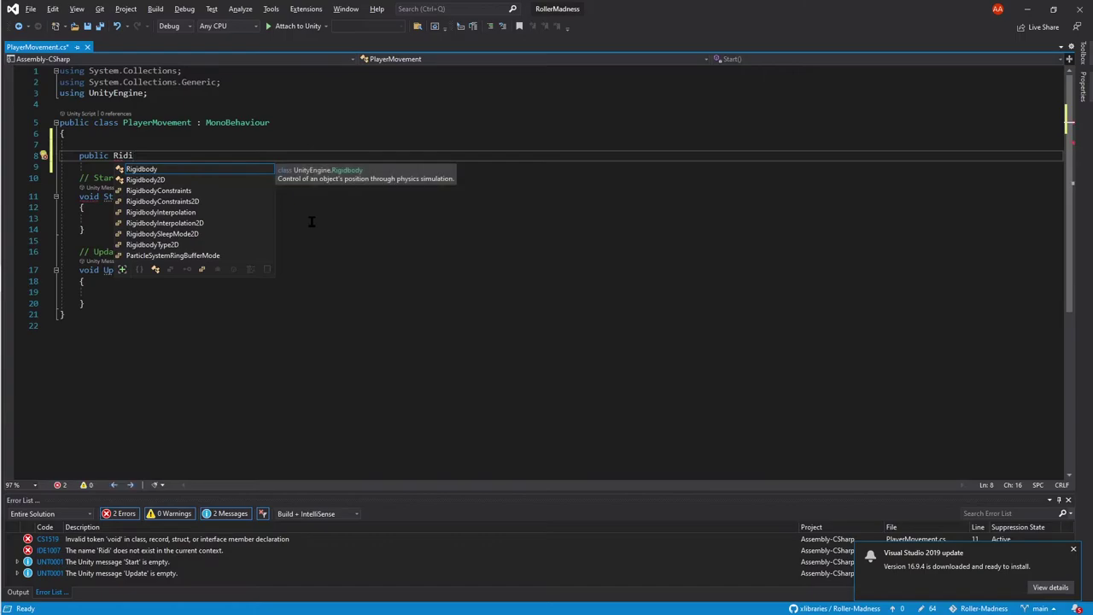
pyautogui.press('Tab')
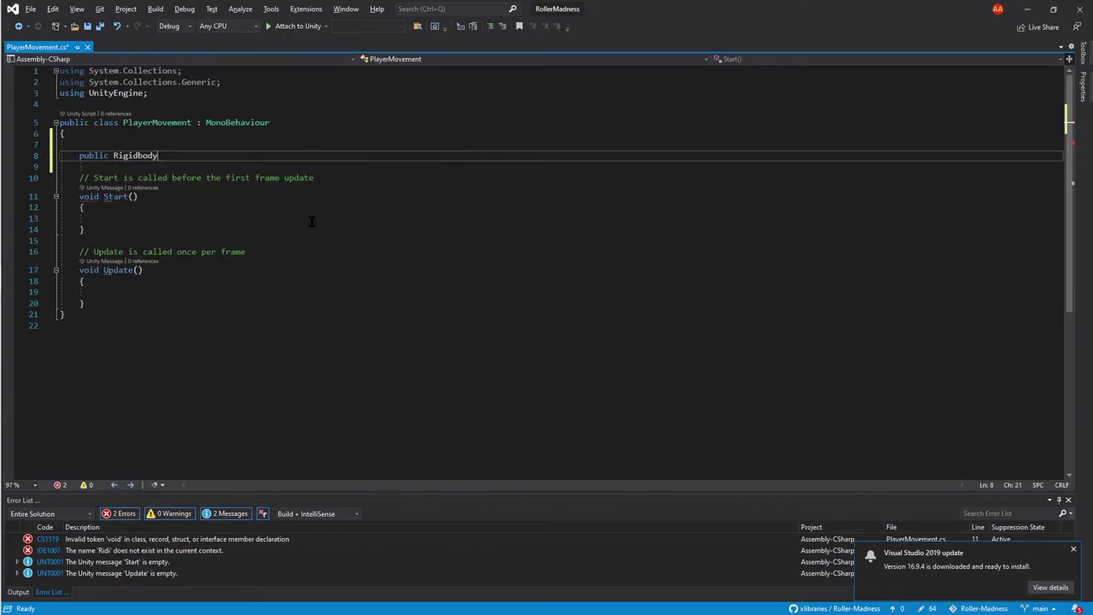
pyautogui.write('rb')
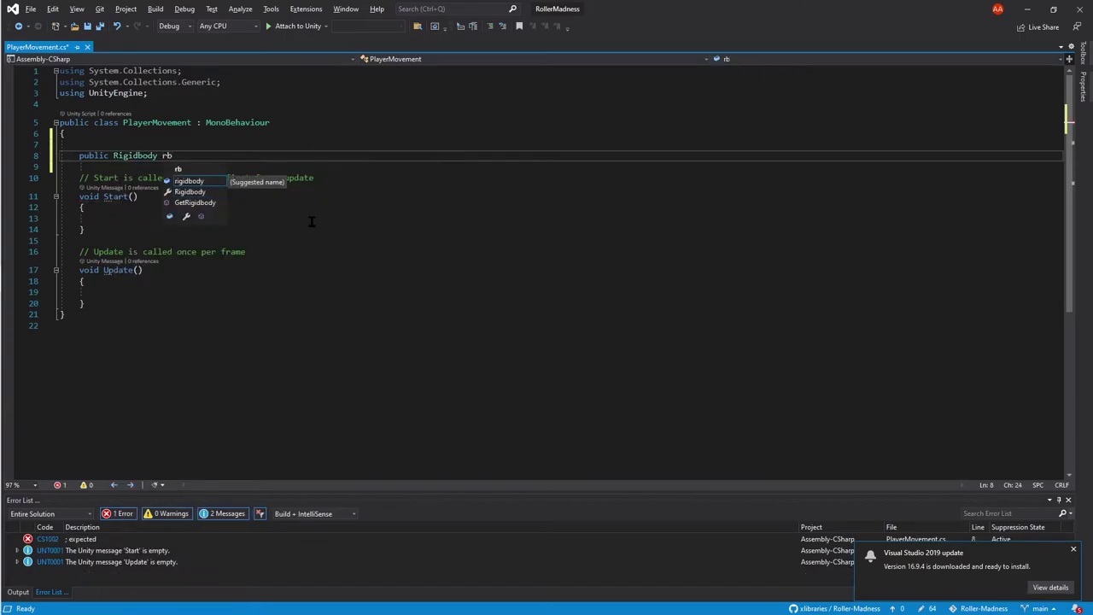
pyautogui.write(';')
pyautogui.press('Return')
pyautogui.write('pu')
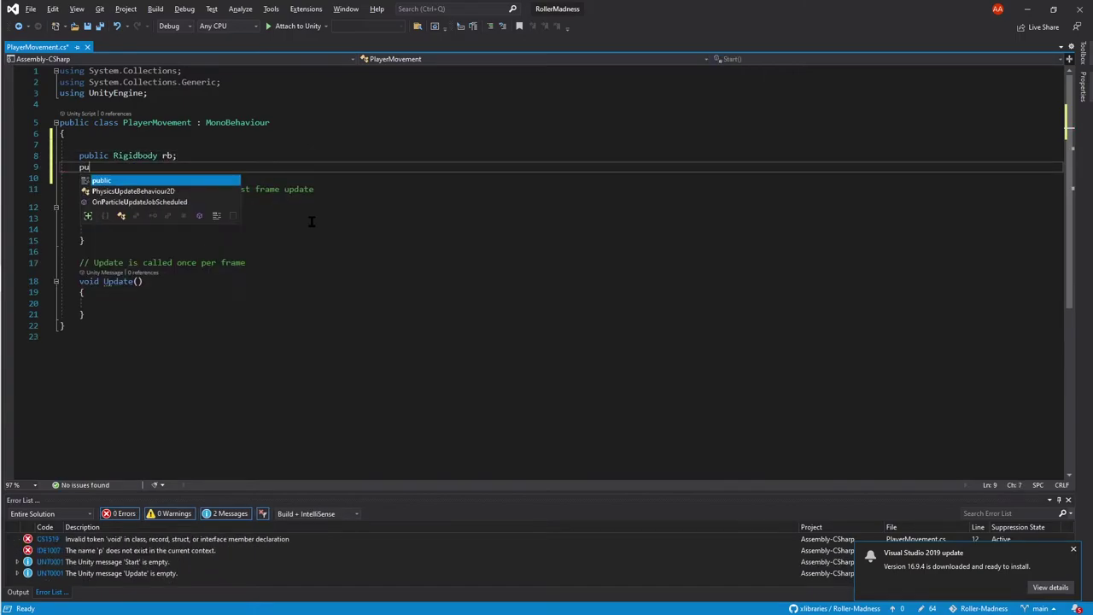
pyautogui.write('blic f')
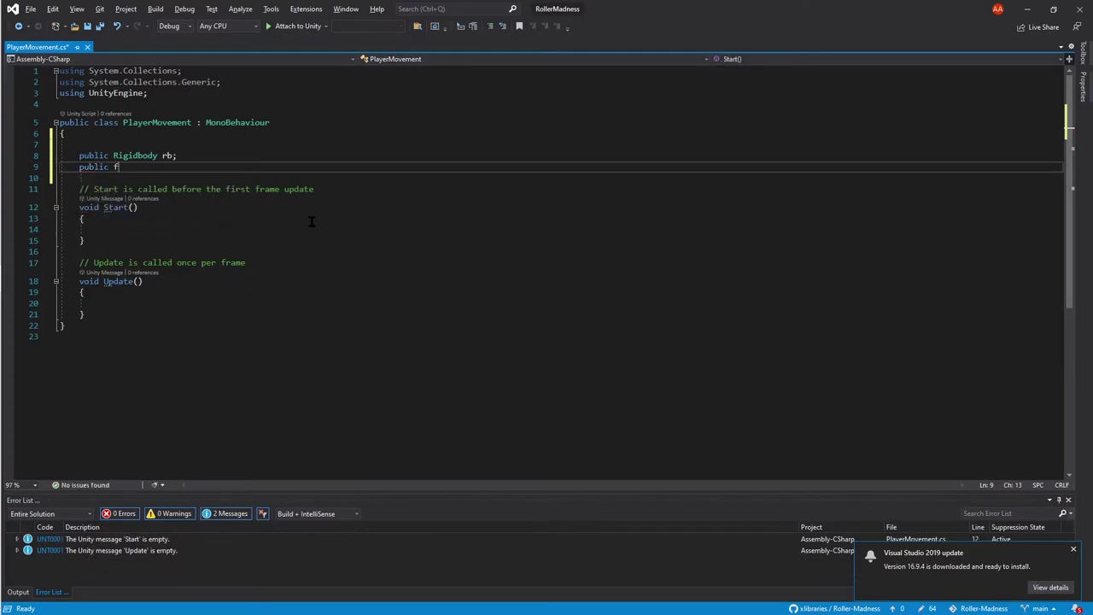
pyautogui.write('loat m')
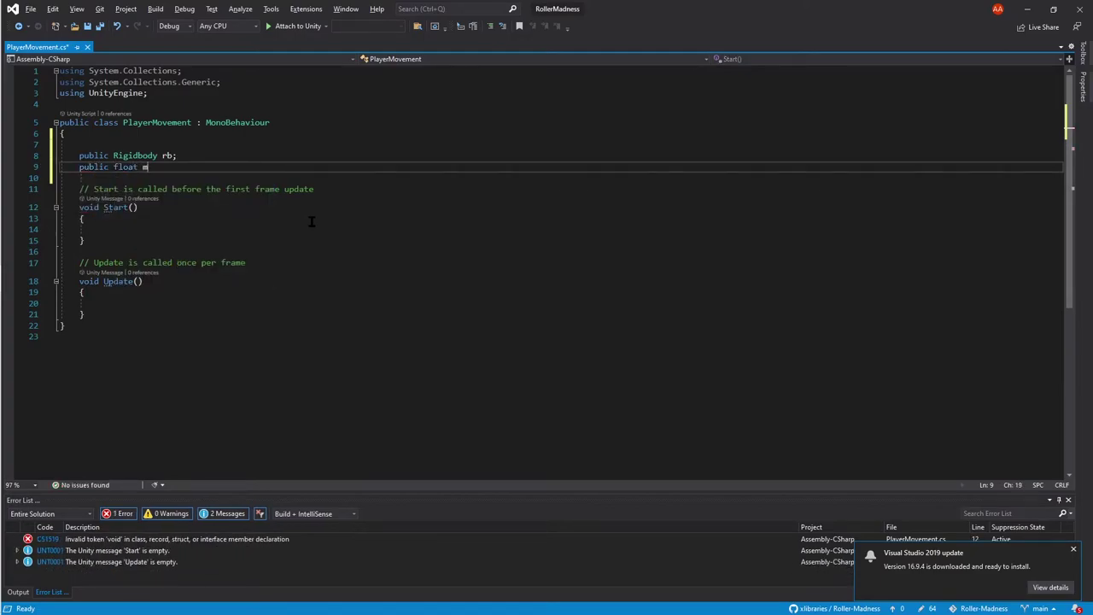
pyautogui.write('oveSpeed')
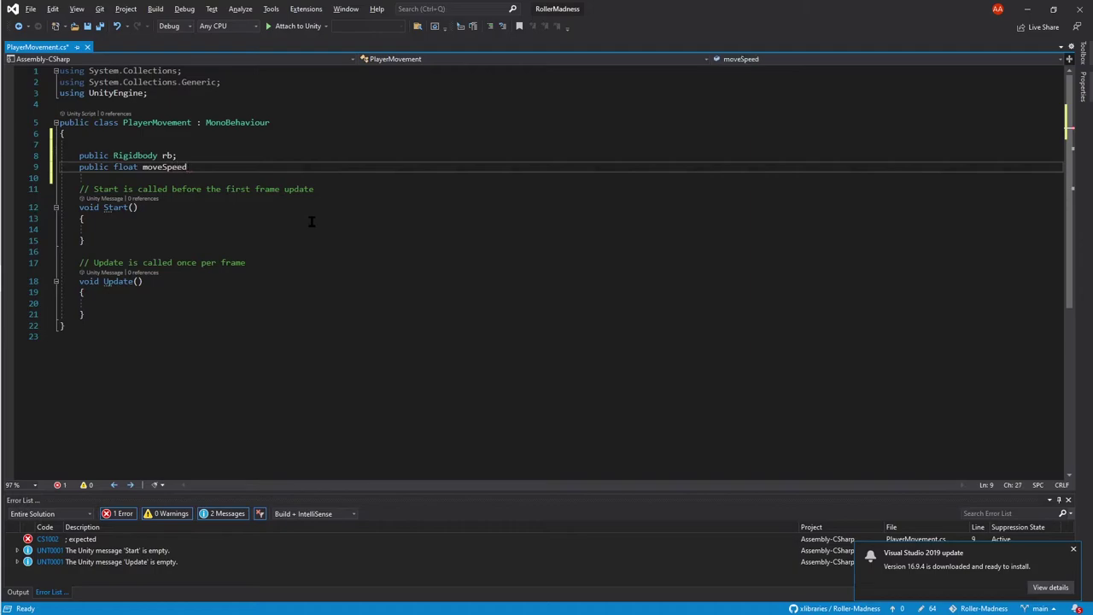
pyautogui.write(' =  ')
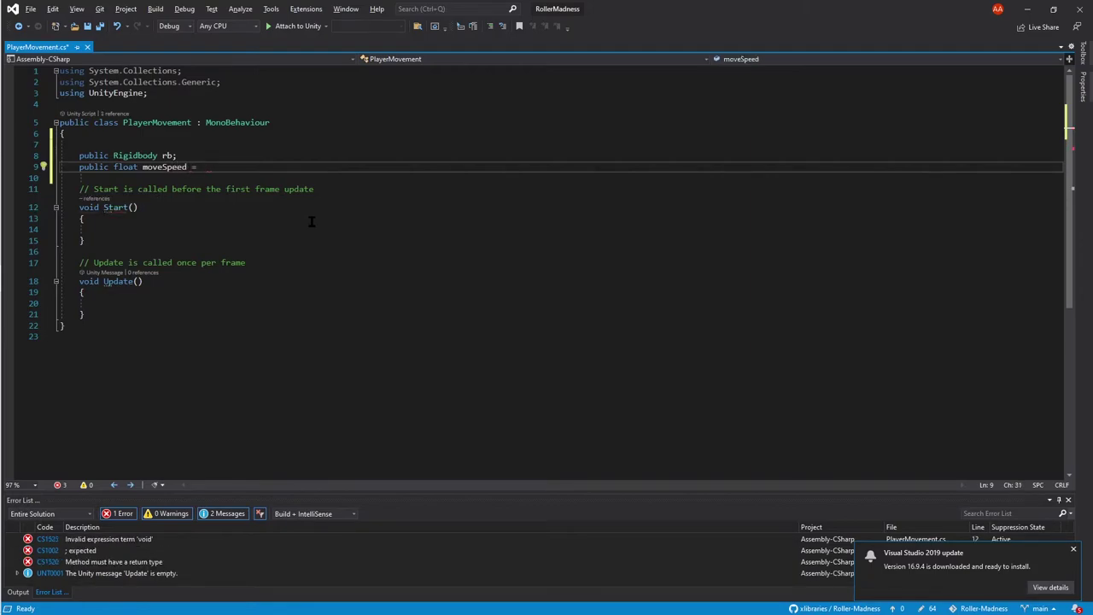
pyautogui.write('10f;')
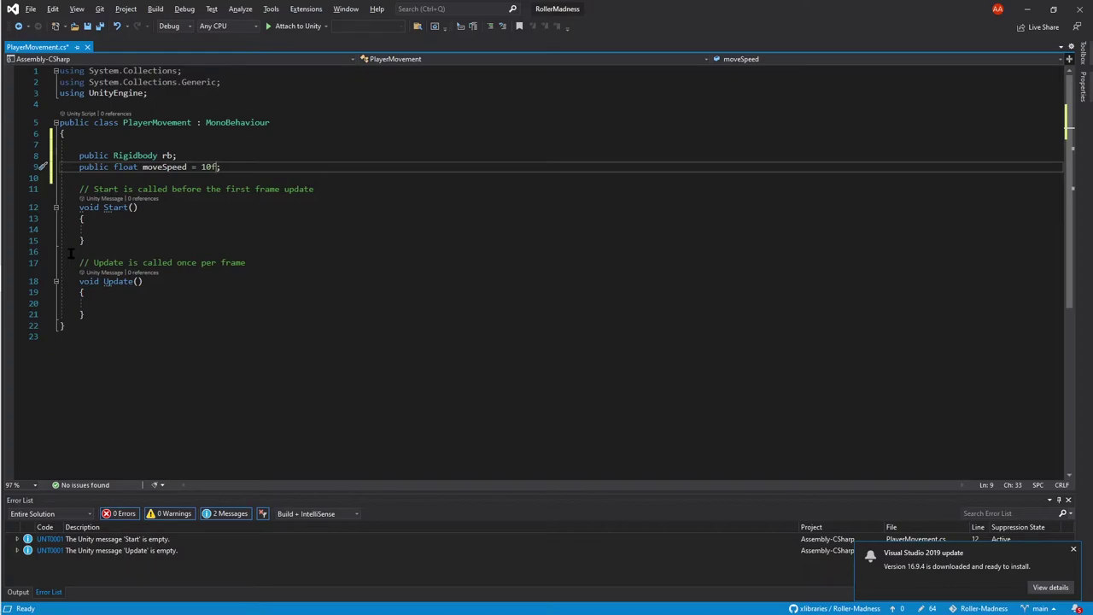
pyautogui.click(210, 167)
# Retype the f in 10f and add a private float xInput; field below moveSpeed.
pyautogui.press('BackSpace')
pyautogui.write('f')
pyautogui.press('End')
pyautogui.press('Return')
pyautogui.press('Return')
pyautogui.write('priv')
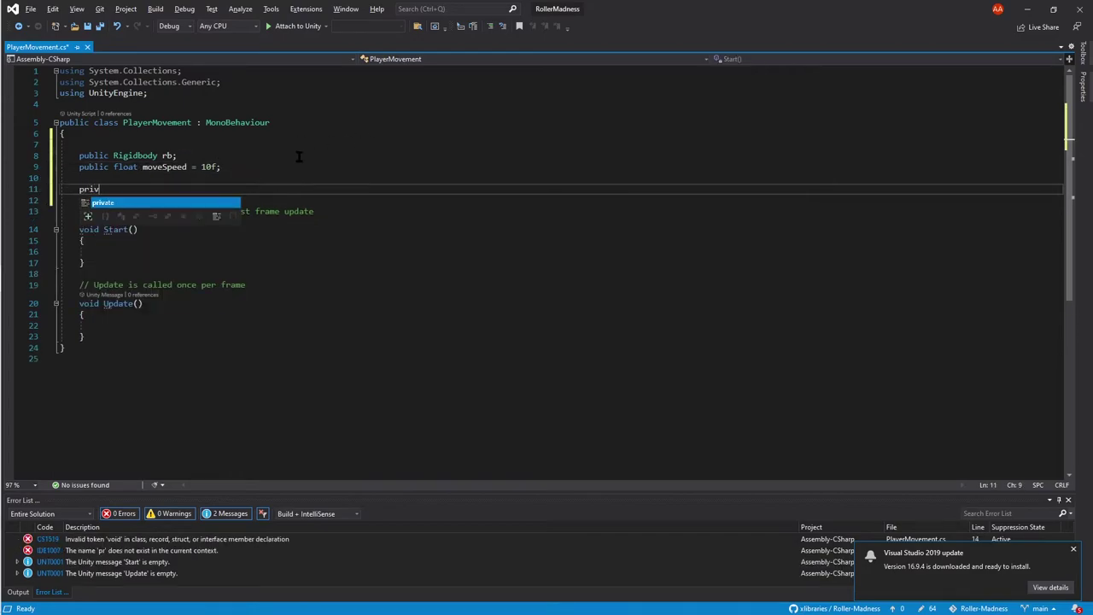
pyautogui.write('ate')
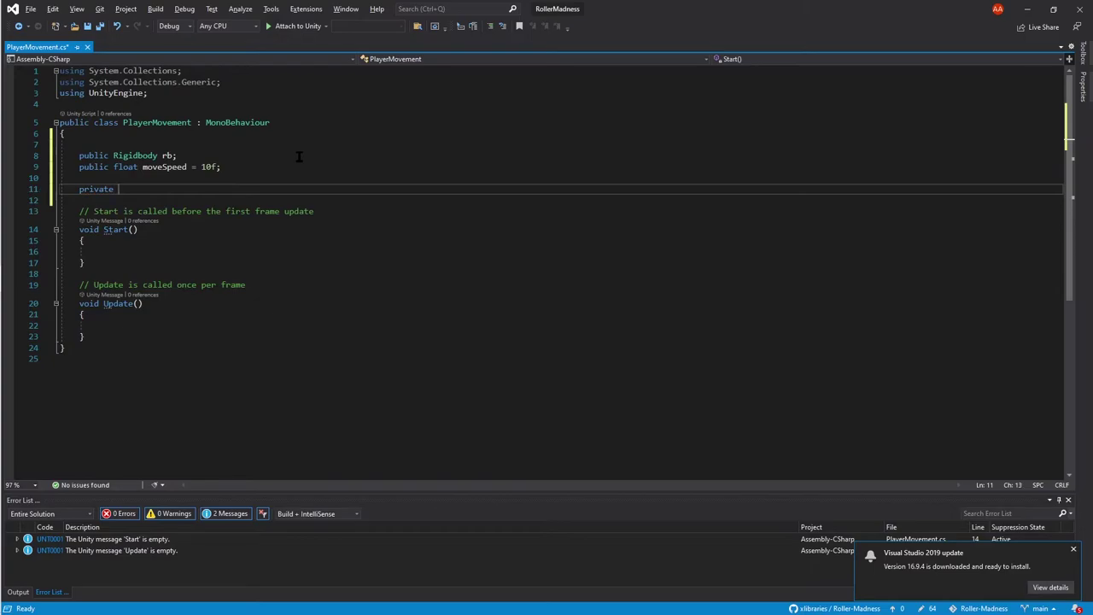
pyautogui.write(' float ')
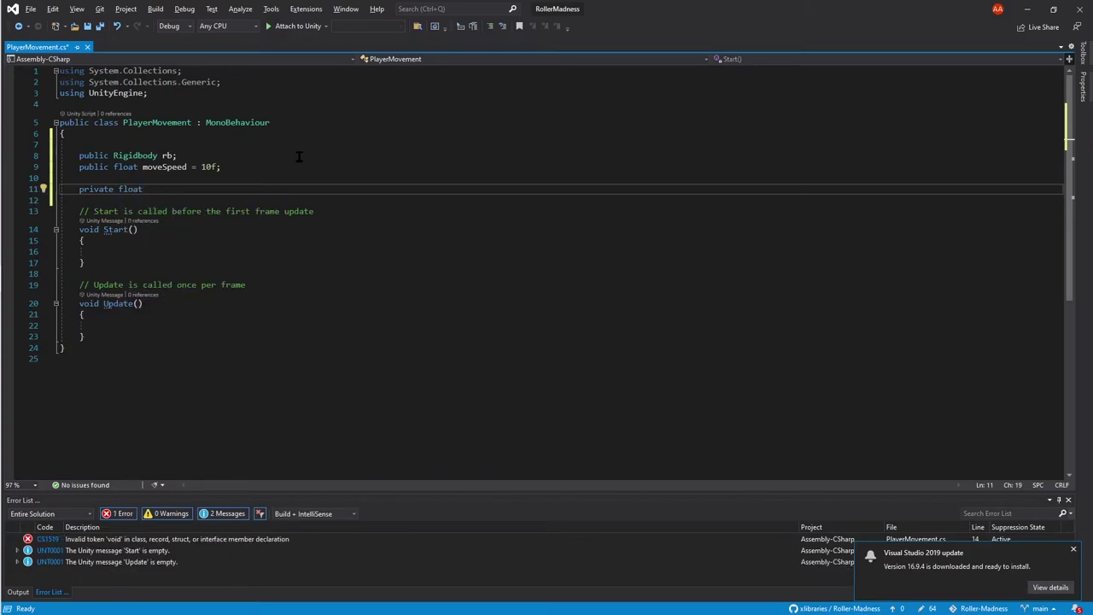
pyautogui.write('x')
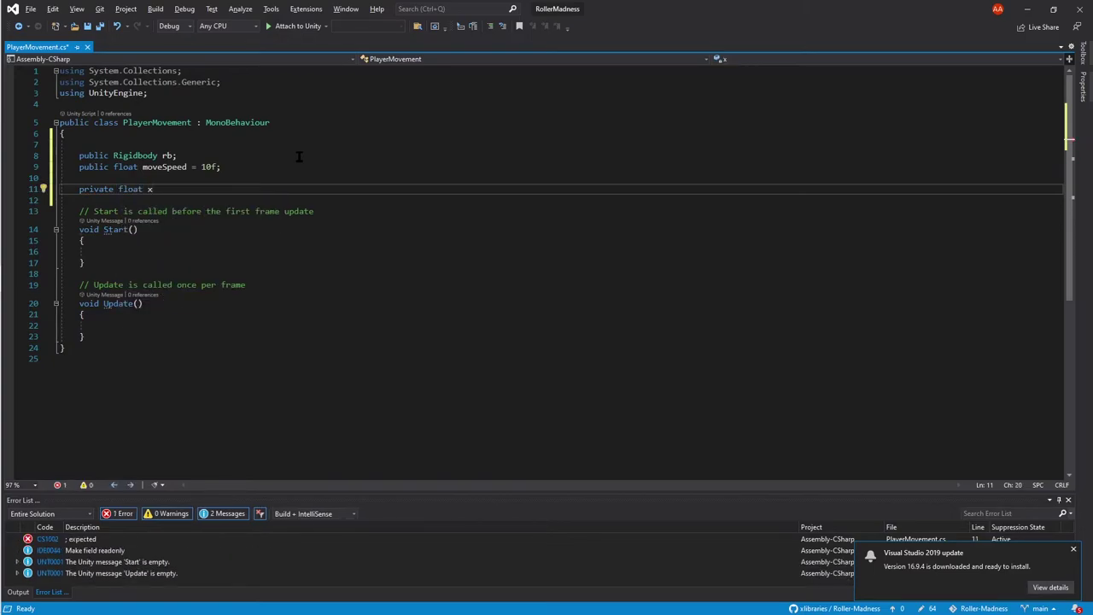
pyautogui.write('Input;')
pyautogui.press('Return')
# Add the yInput field, inserting its missing float type.
pyautogui.write('priva')
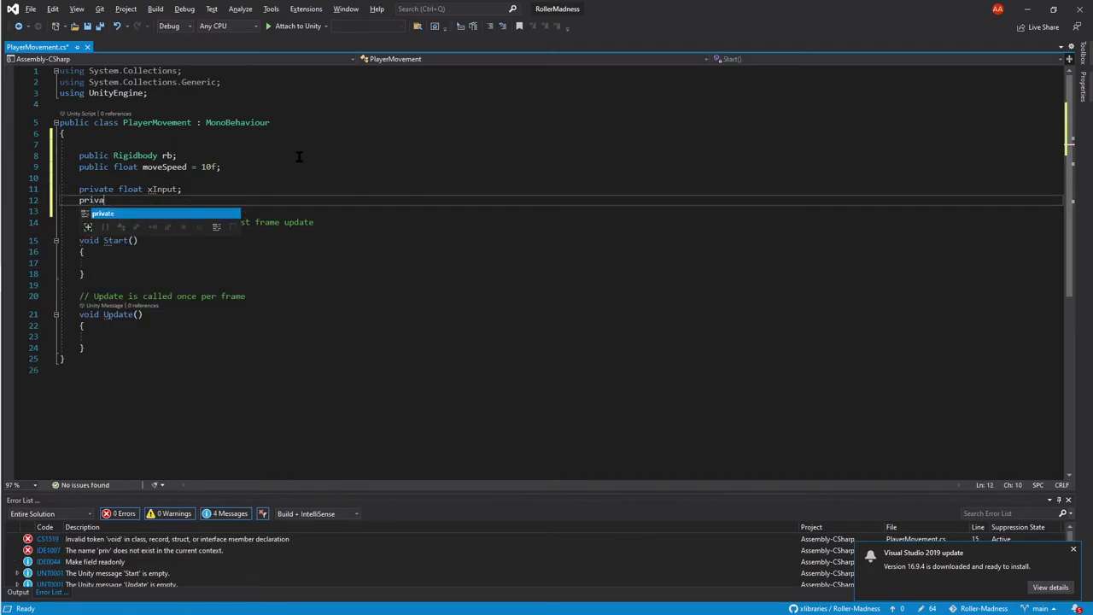
pyautogui.write('te yIn')
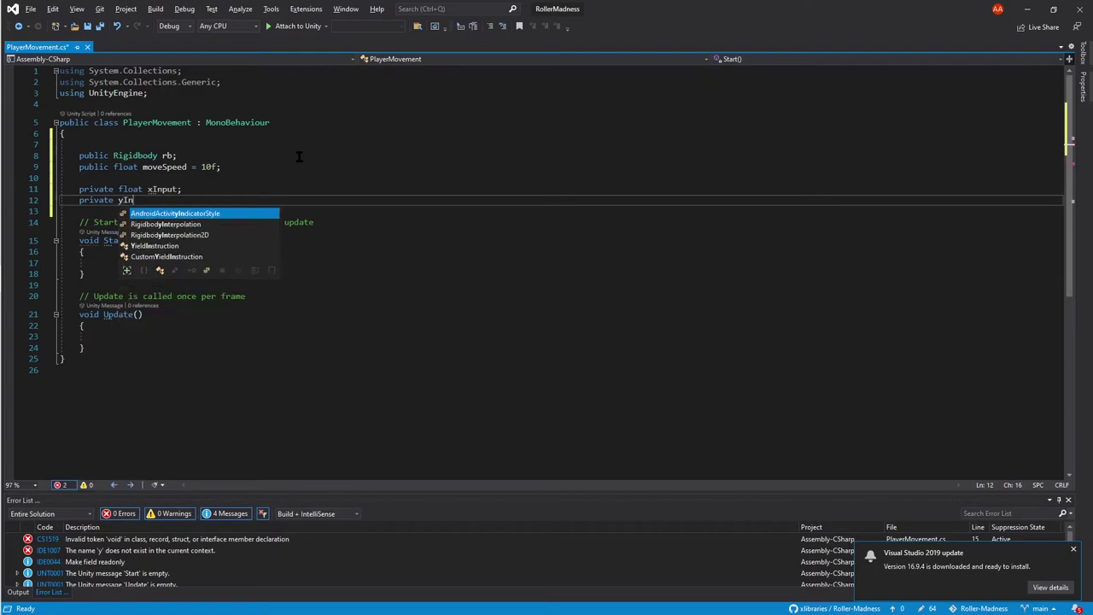
pyautogui.write('put;')
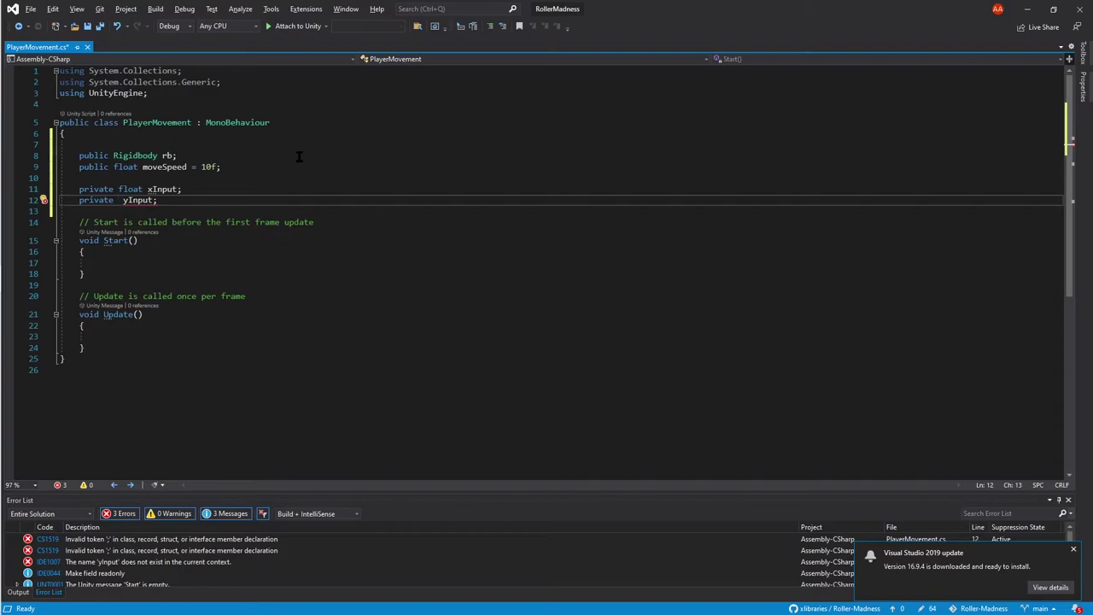
pyautogui.press('Right')
pyautogui.press('Left')
pyautogui.write('float')
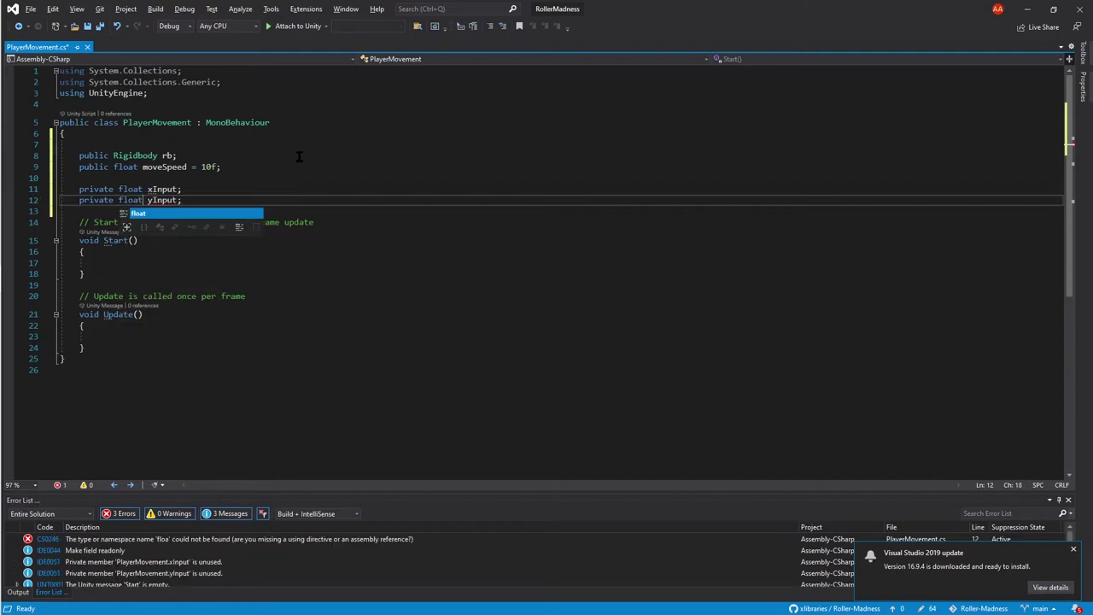
pyautogui.press('Right')
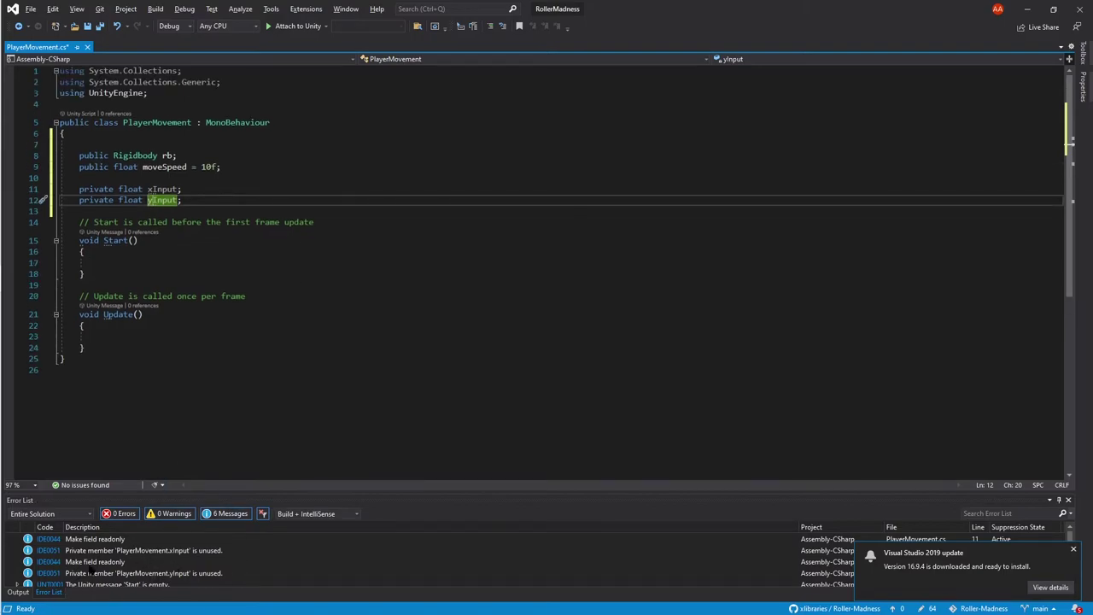
# Move back up through the field declarations to the public Rigidbody rb line.
pyautogui.click(209, 205)
pyautogui.press('Up')
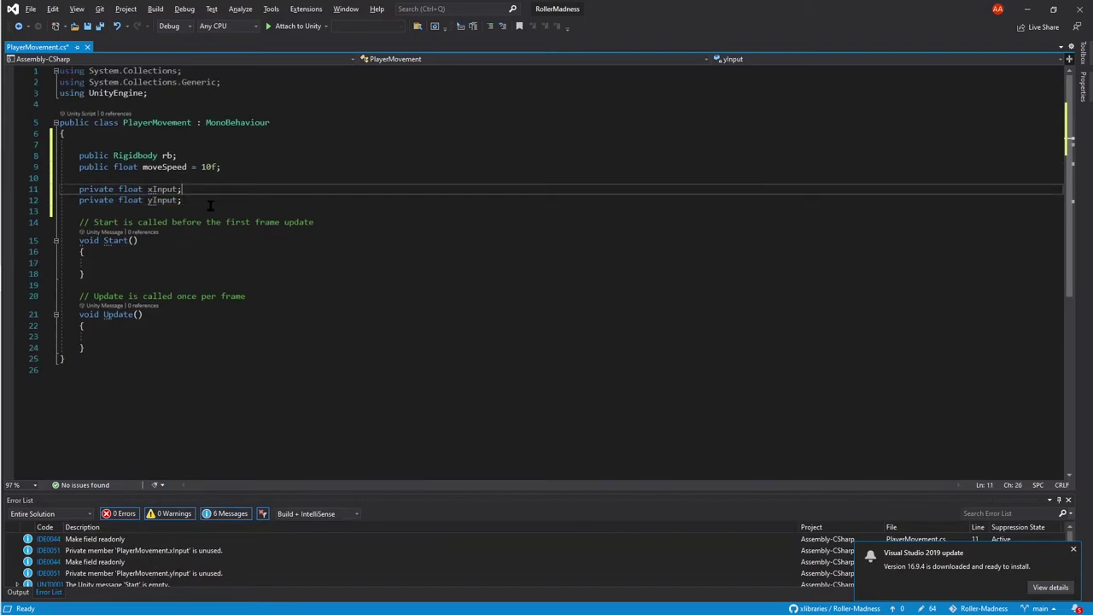
pyautogui.press('Up')
pyautogui.press('Up')
pyautogui.hotkey('ctrl', 'Left')
pyautogui.hotkey('ctrl', 'Left')
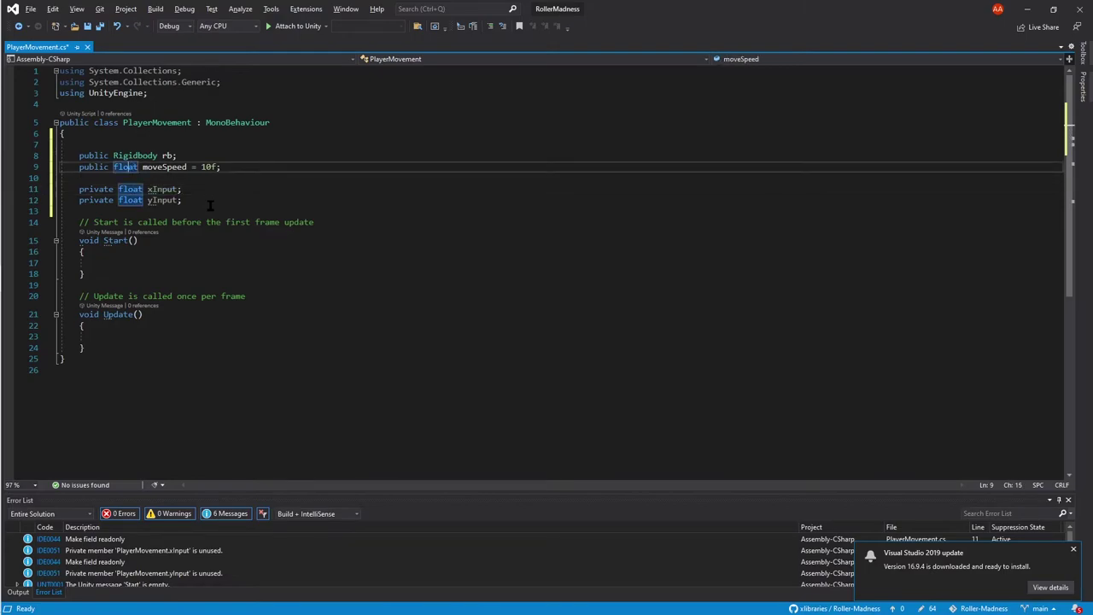
pyautogui.press('Left')
pyautogui.press('Up')
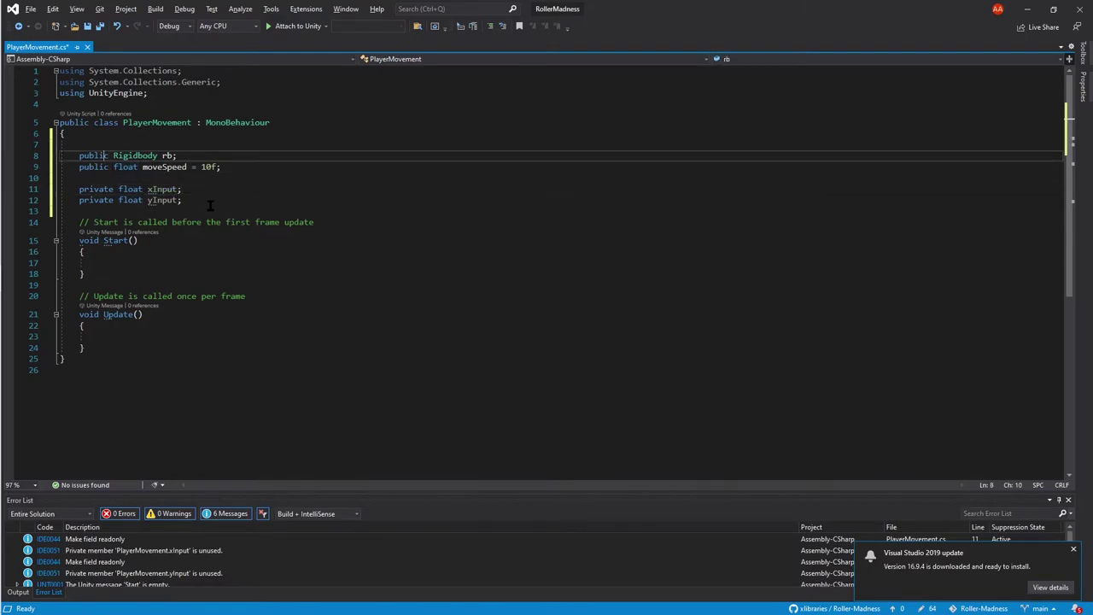
pyautogui.press('Right')
# In Unity, select Player and collapse then re-expand its Rigidbody component to review it.
pyautogui.hotkey('alt', 'Tab')
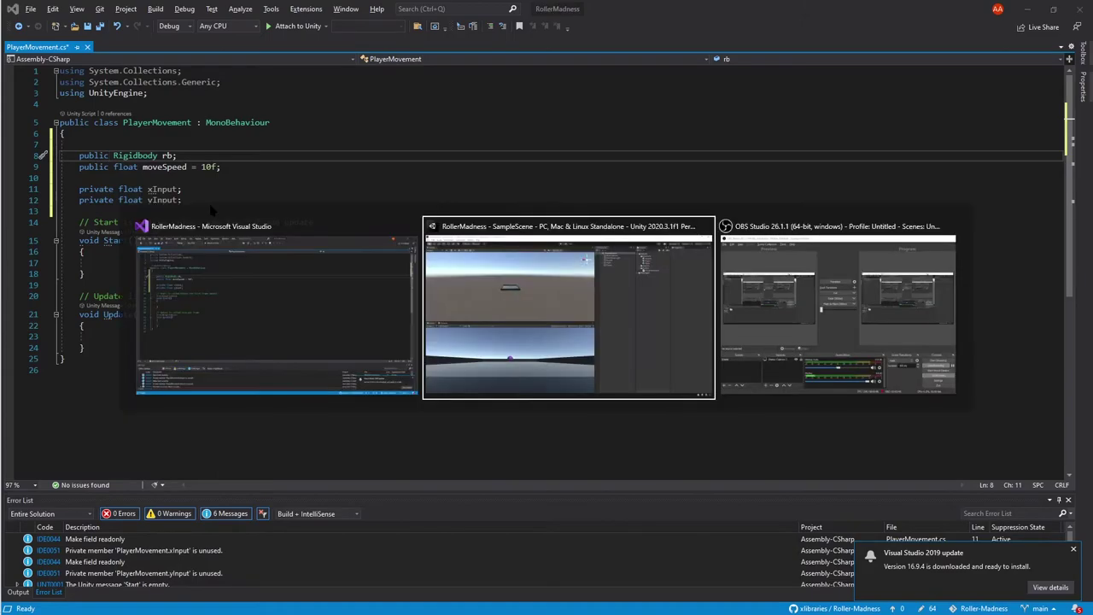
pyautogui.click(723, 115)
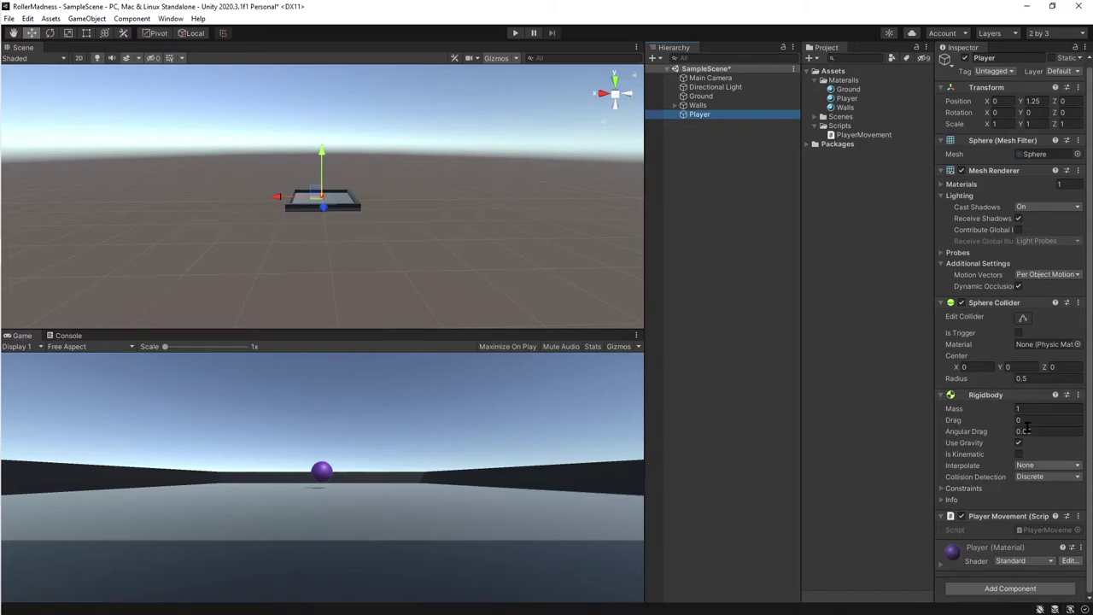
pyautogui.click(988, 397)
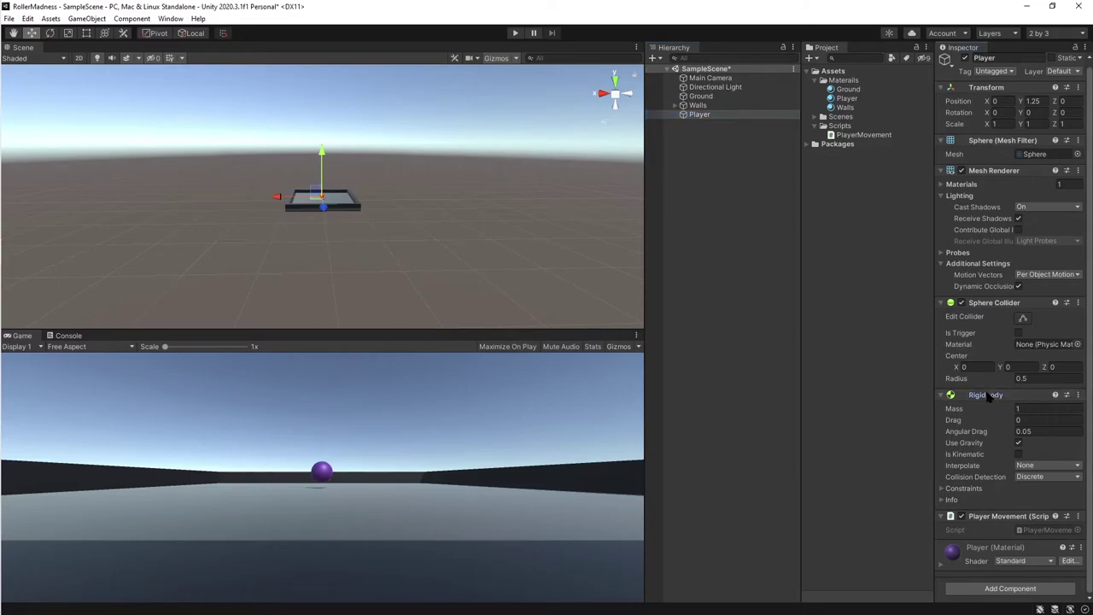
pyautogui.click(986, 399)
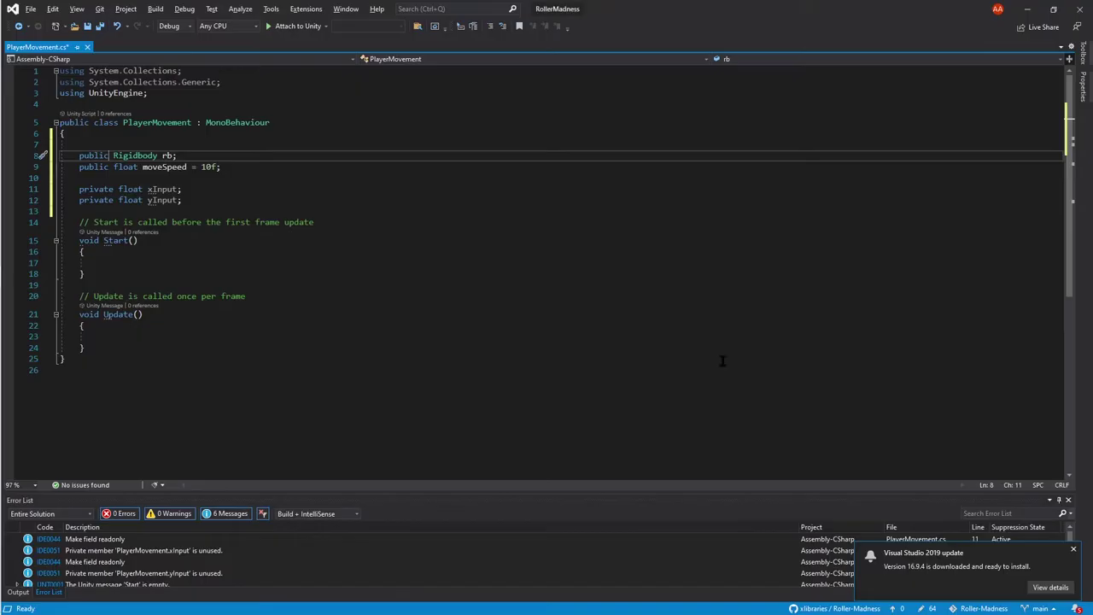
# Place the cursor on the empty line inside the Start() method.
pyautogui.click(291, 209)
pyautogui.press('Down')
pyautogui.press('Down')
pyautogui.press('Down')
pyautogui.press('Down')
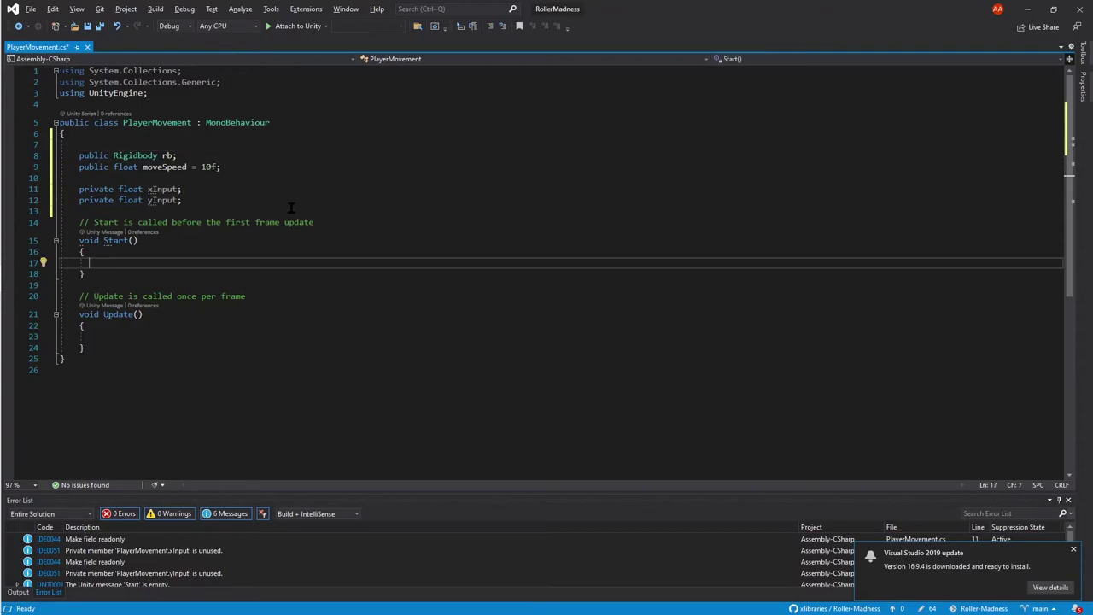
pyautogui.press('Up')
pyautogui.press('Up')
pyautogui.press('Up')
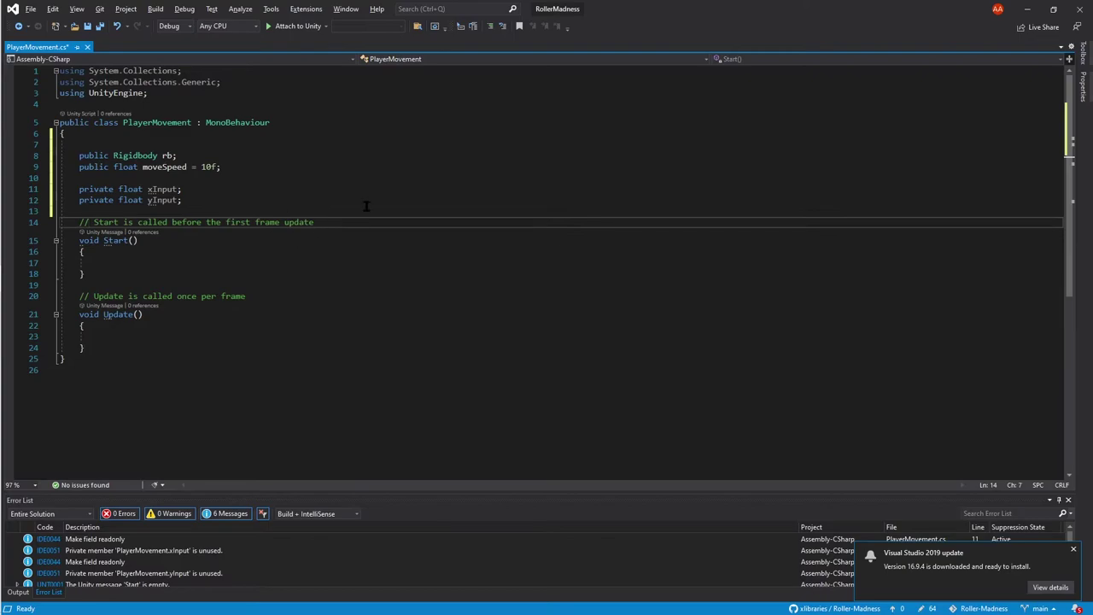
pyautogui.click(358, 214)
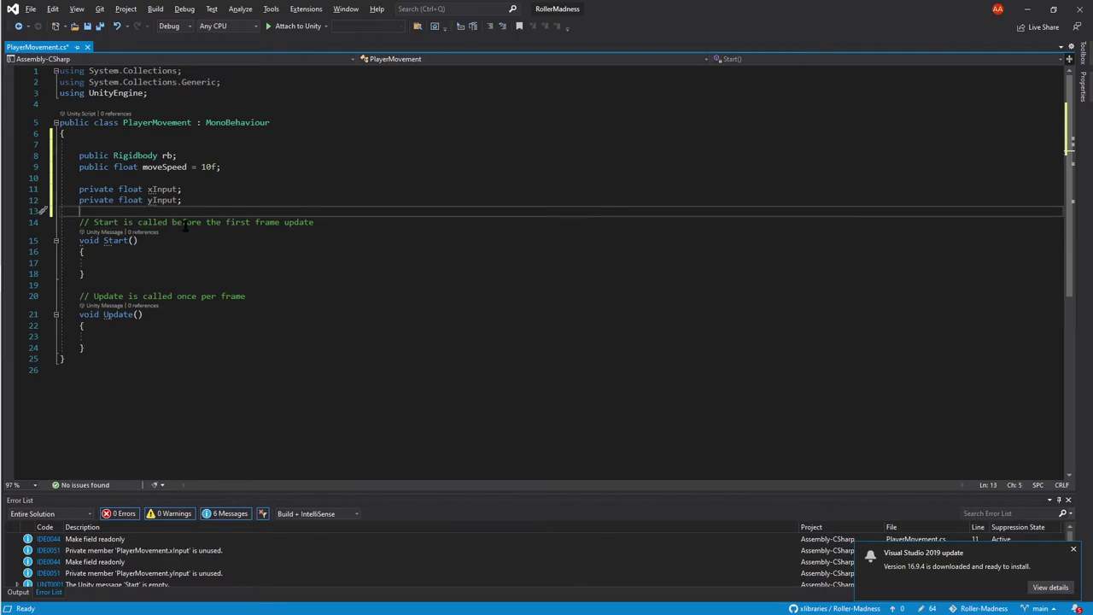
pyautogui.click(316, 223)
pyautogui.click(258, 241)
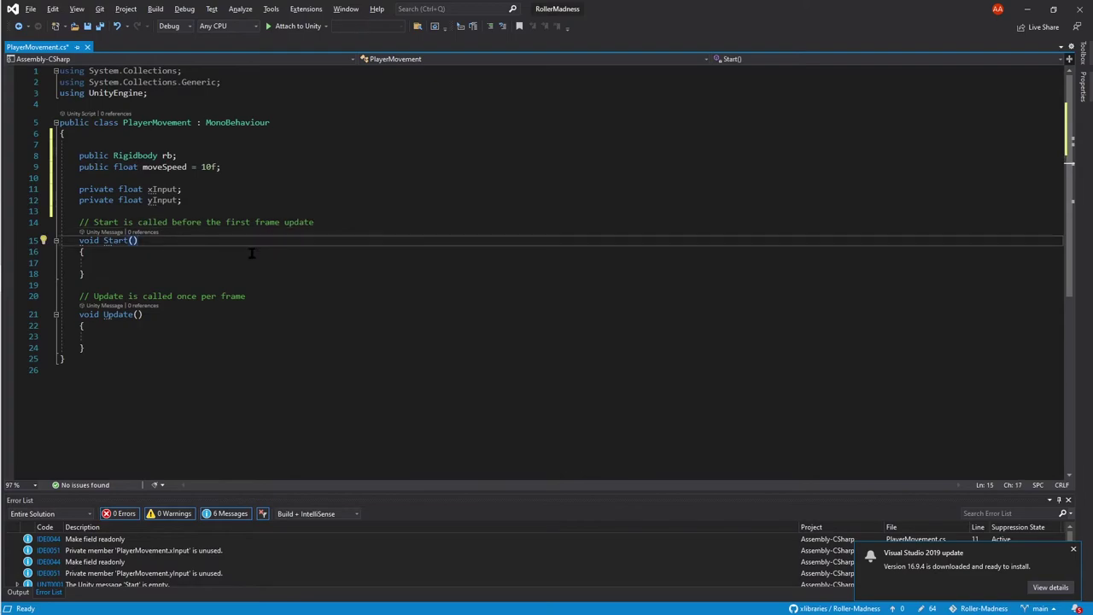
pyautogui.click(252, 252)
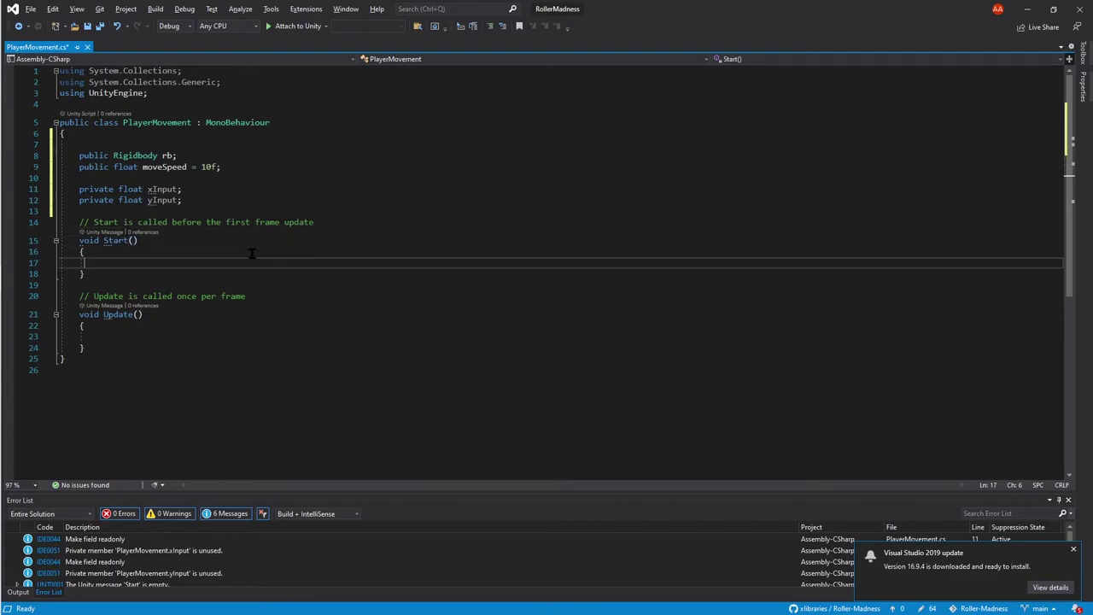
pyautogui.press('Down')
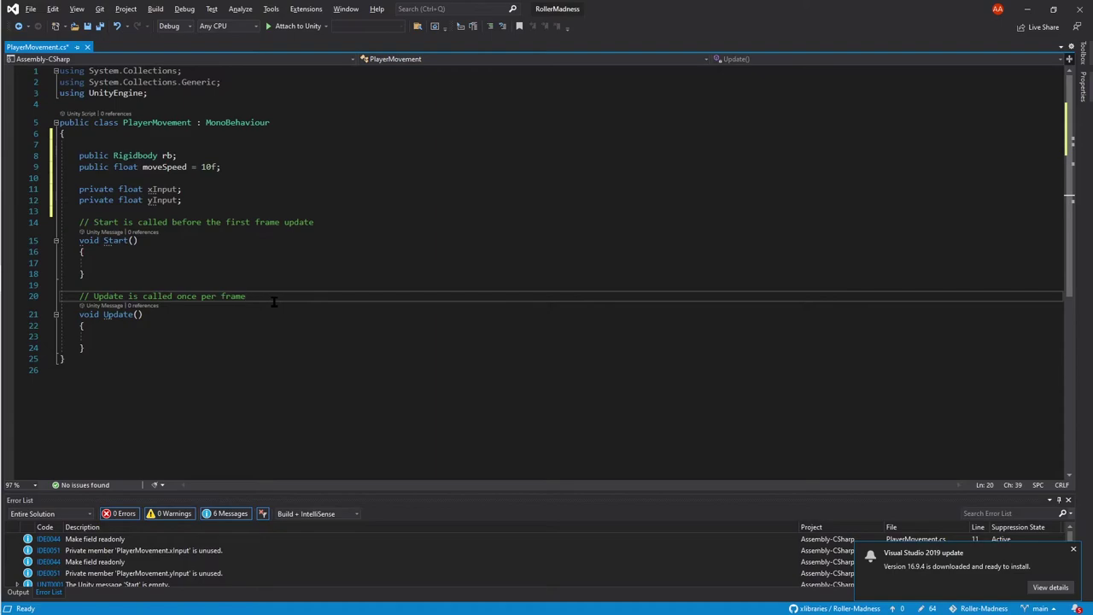
pyautogui.press('Up')
pyautogui.press('Up')
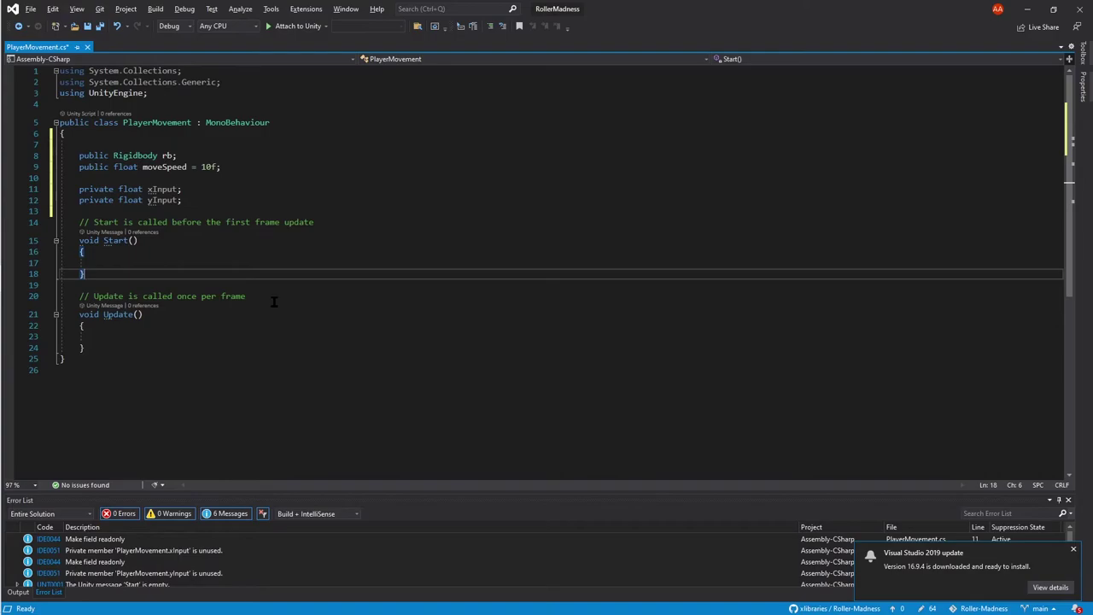
pyautogui.press('Up')
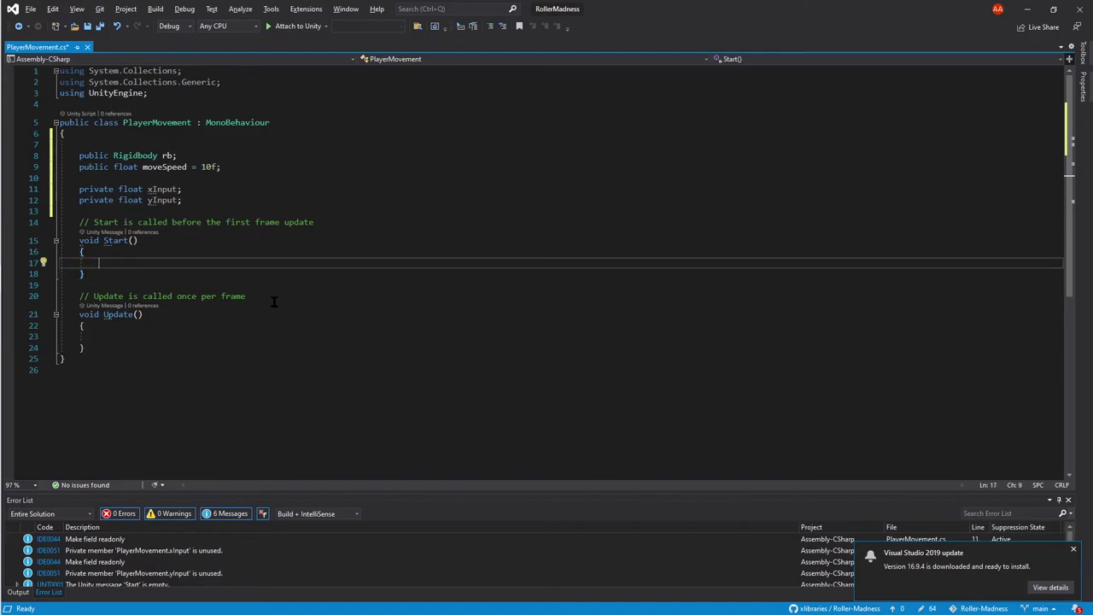
# Assign rb = GetComponent<Rigidbody>(); in Start().
pyautogui.write('rb = ')
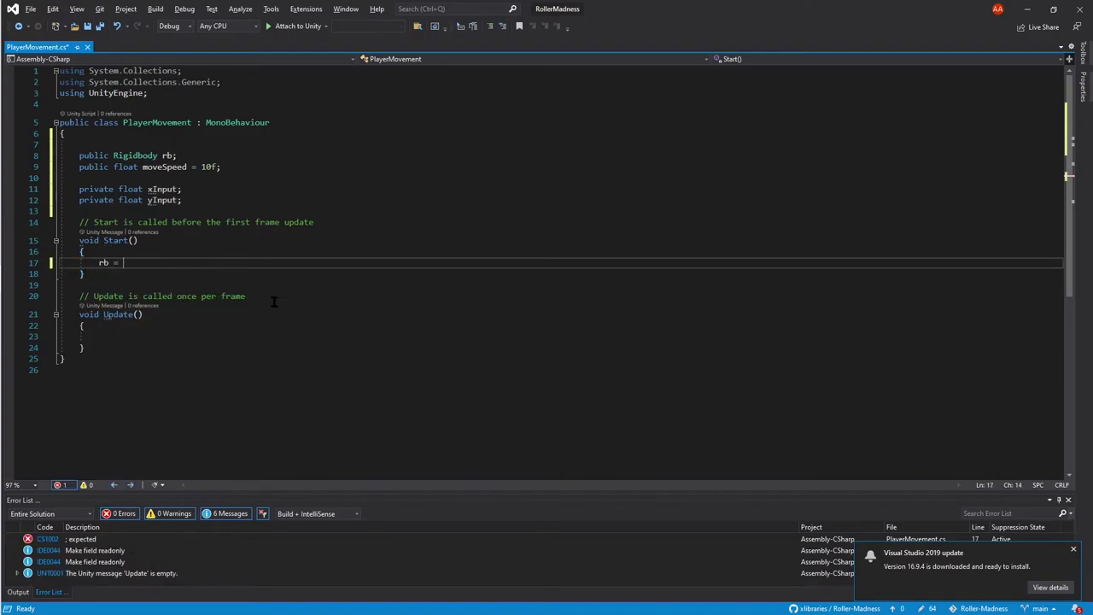
pyautogui.write('GetComponent')
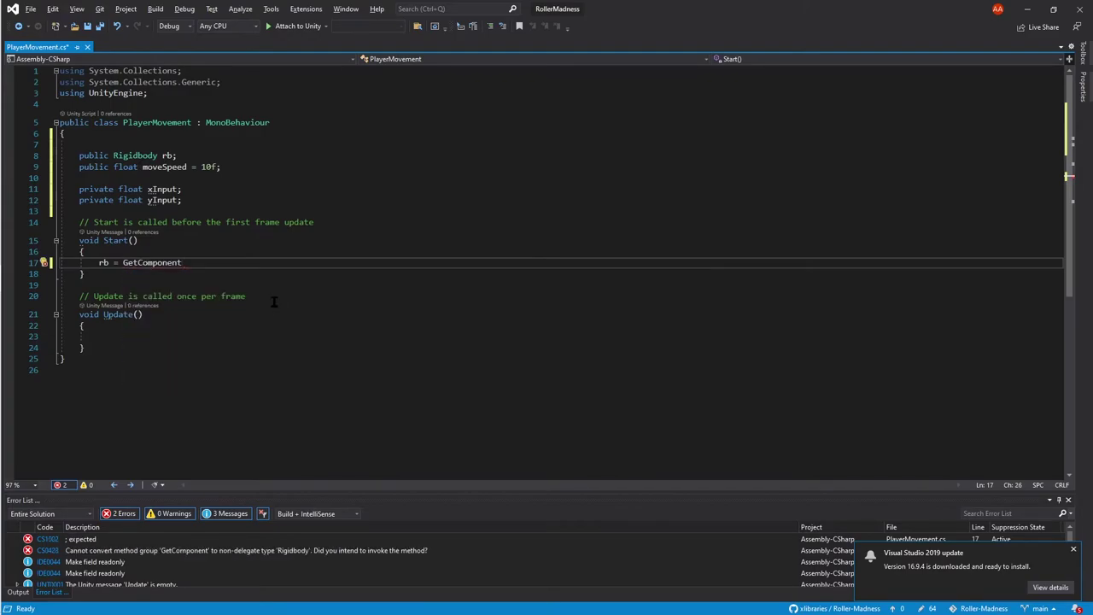
pyautogui.write('<R>()')
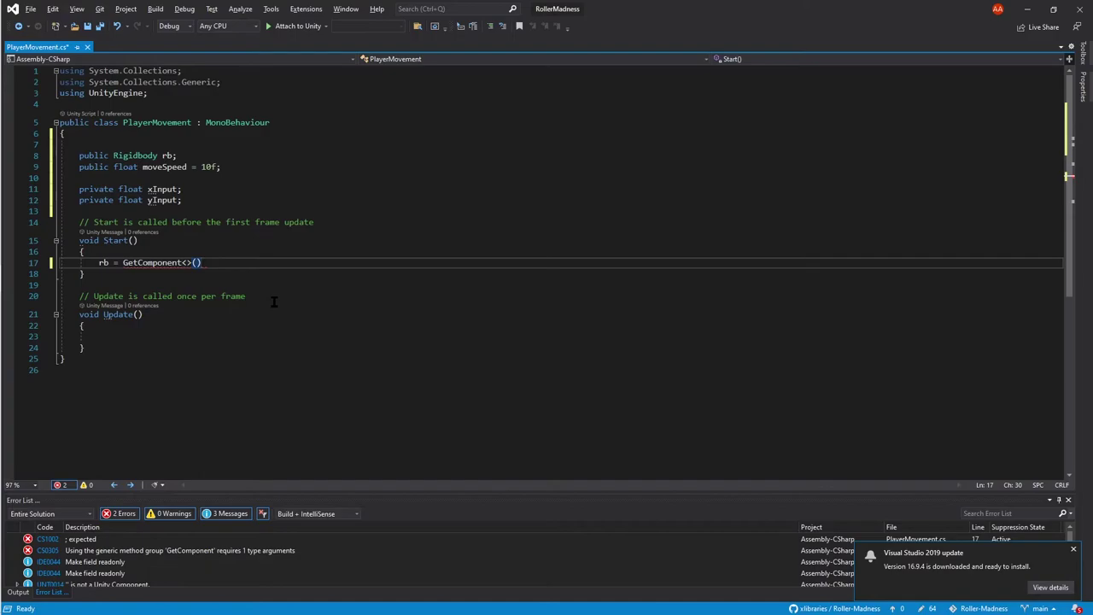
pyautogui.write(';')
pyautogui.press('Left')
pyautogui.press('Left')
pyautogui.press('Left')
pyautogui.press('Left')
pyautogui.write('R')
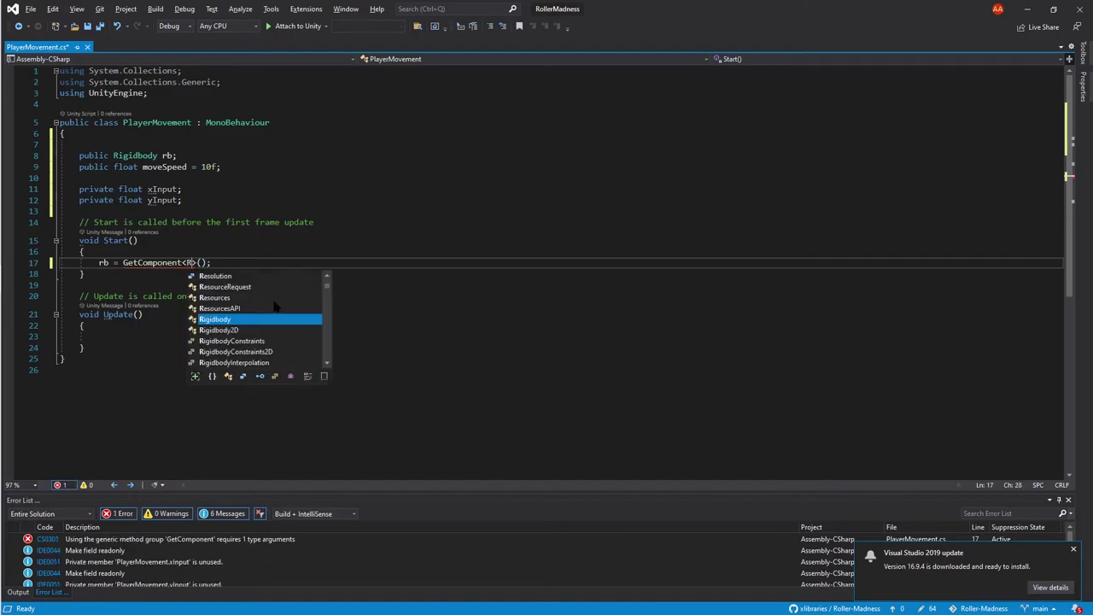
pyautogui.write('igidbody')
pyautogui.press('Tab')
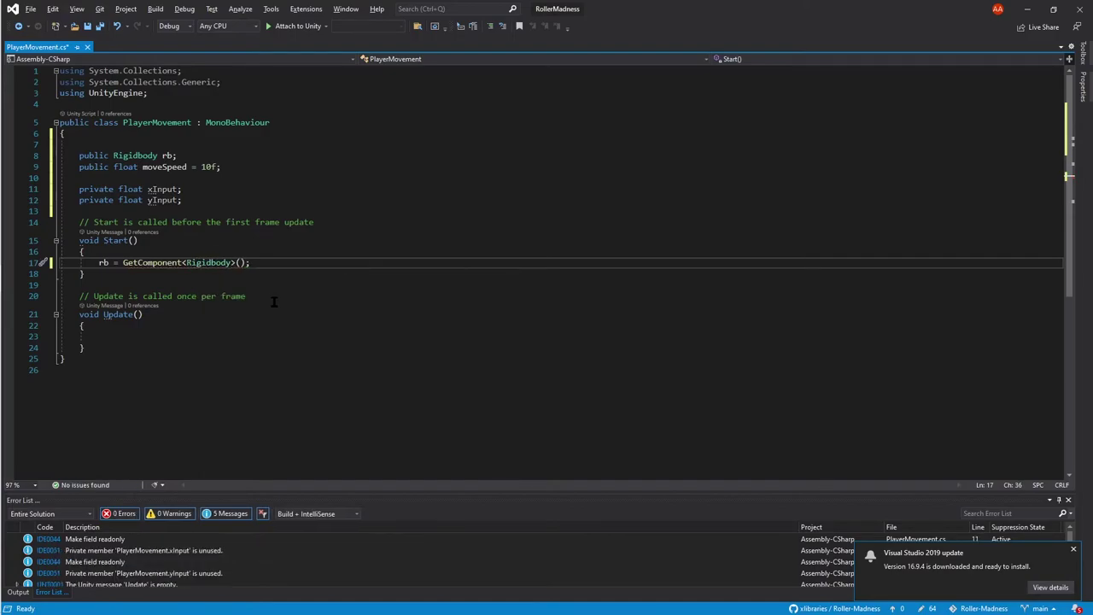
pyautogui.moveTo(204, 264)
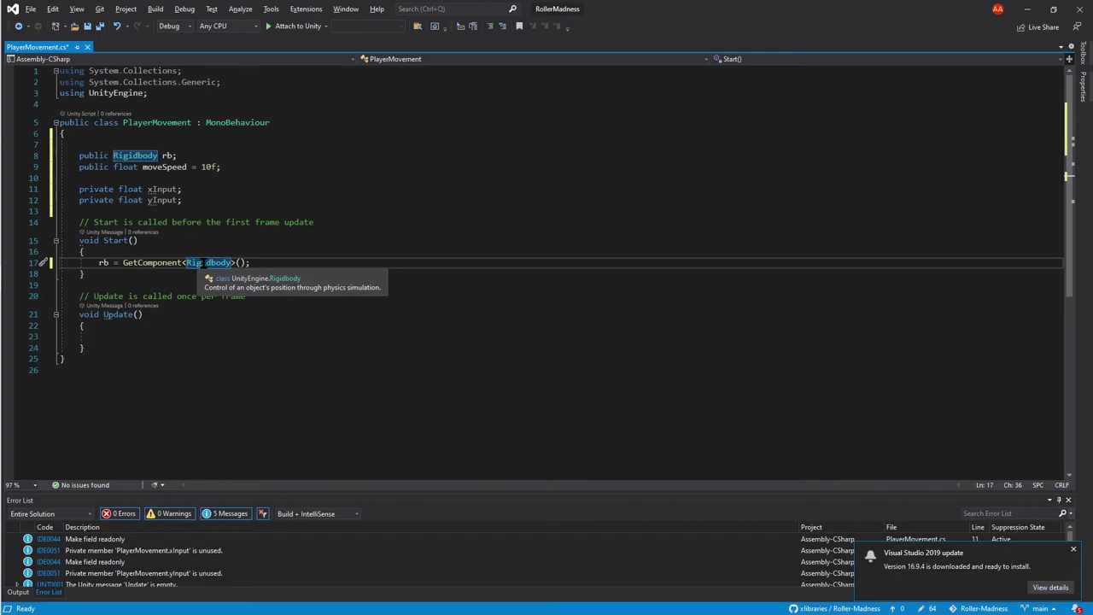
# Add blank lines below the Update() method.
pyautogui.press('Down')
pyautogui.press('Down')
pyautogui.press('Down')
pyautogui.press('Down')
pyautogui.press('Down')
pyautogui.press('Down')
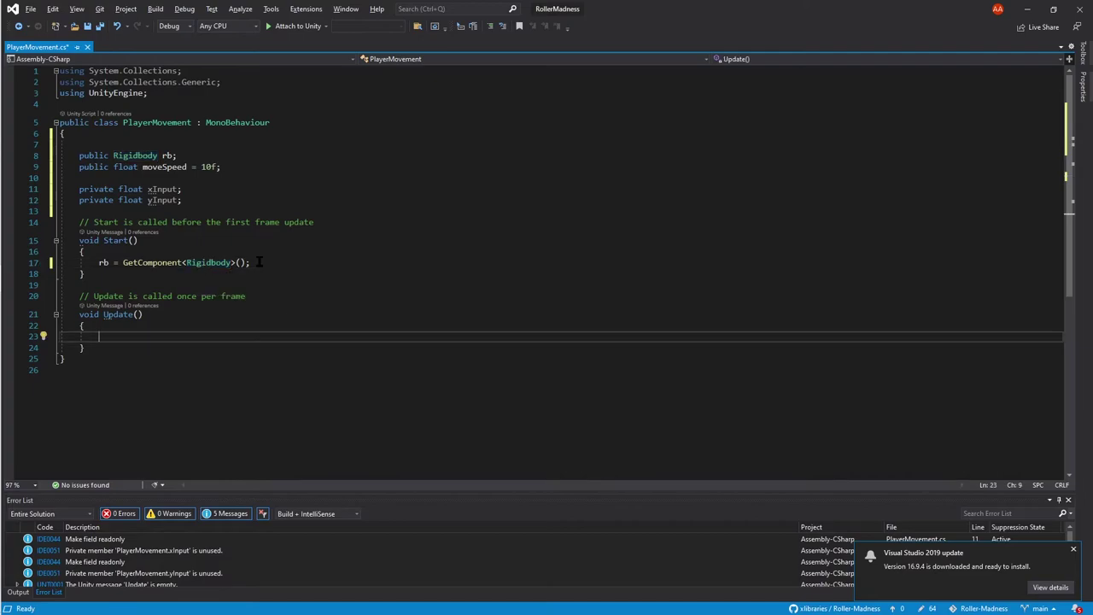
pyautogui.press('Down')
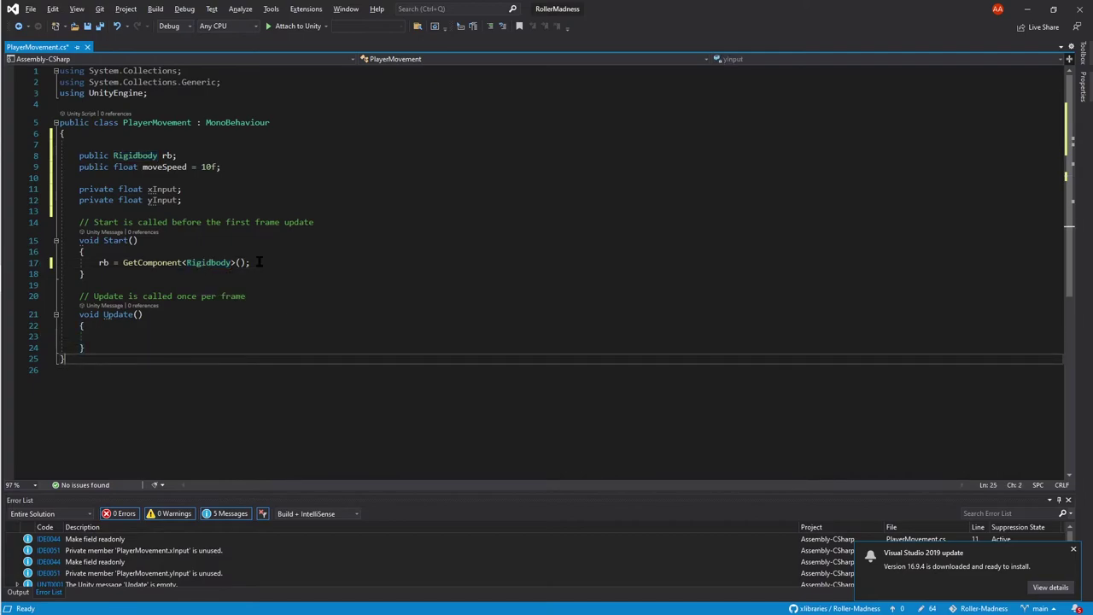
pyautogui.press('End')
pyautogui.press('Return')
pyautogui.press('Return')
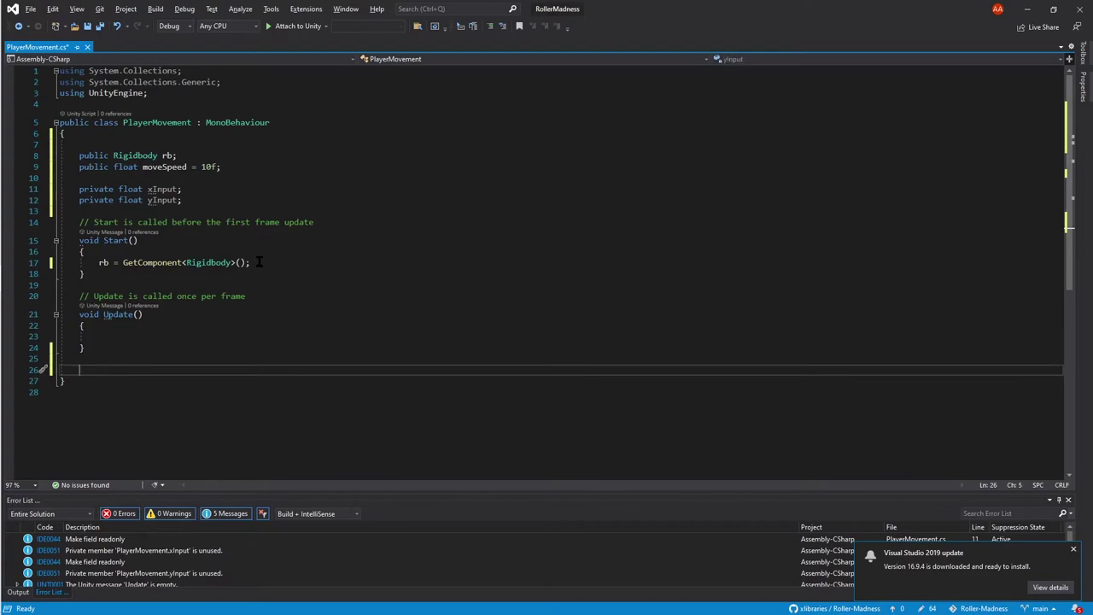
# Add an empty private void FixedUpdate() method commented 'Good for player movements'.
pyautogui.write('privat')
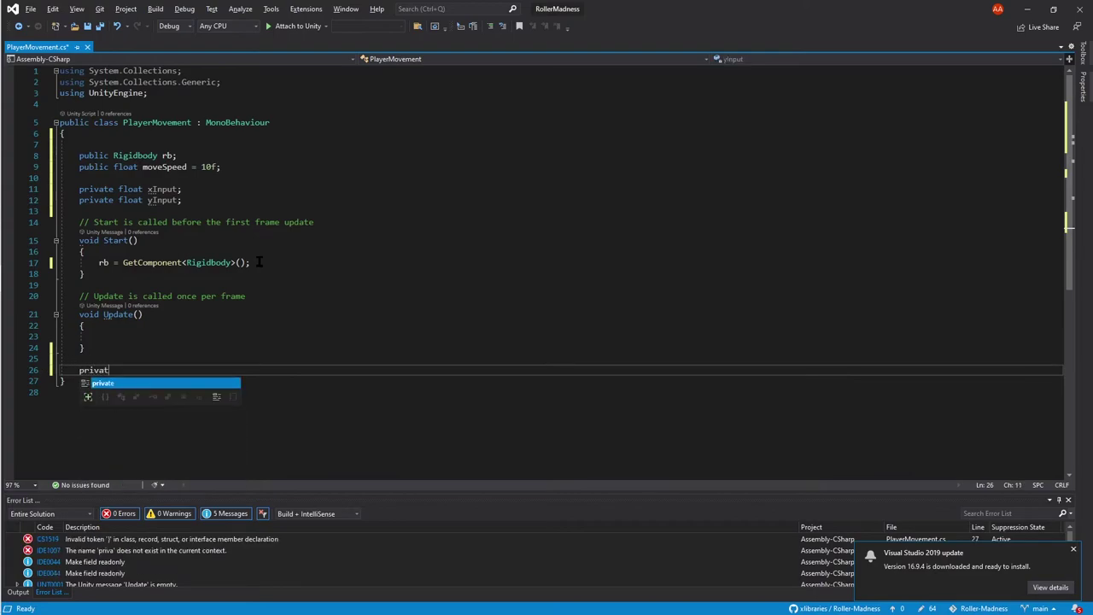
pyautogui.write('e void')
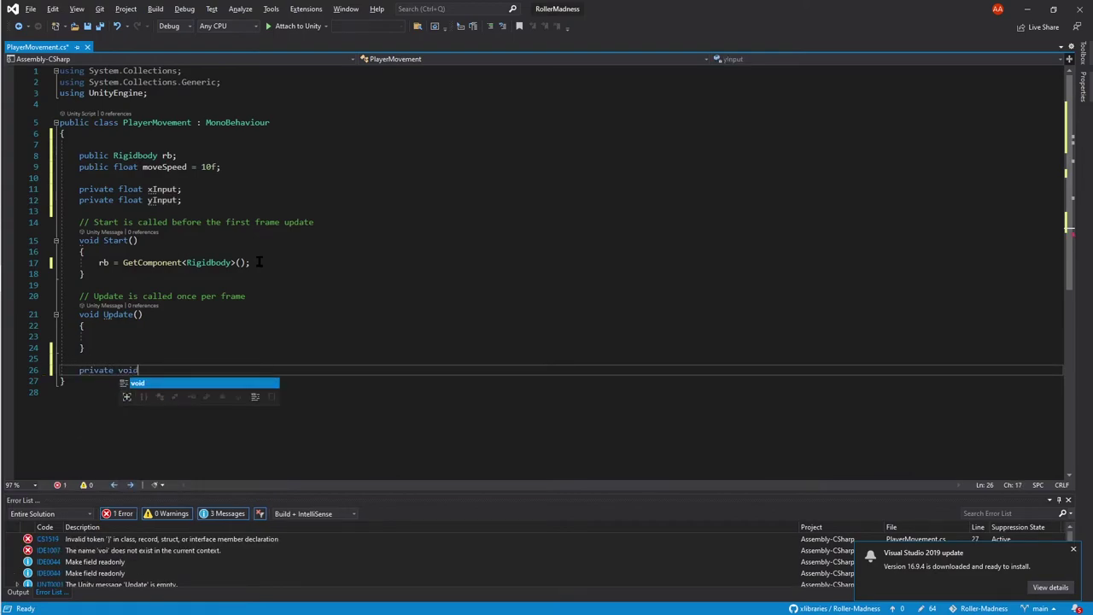
pyautogui.write(' F')
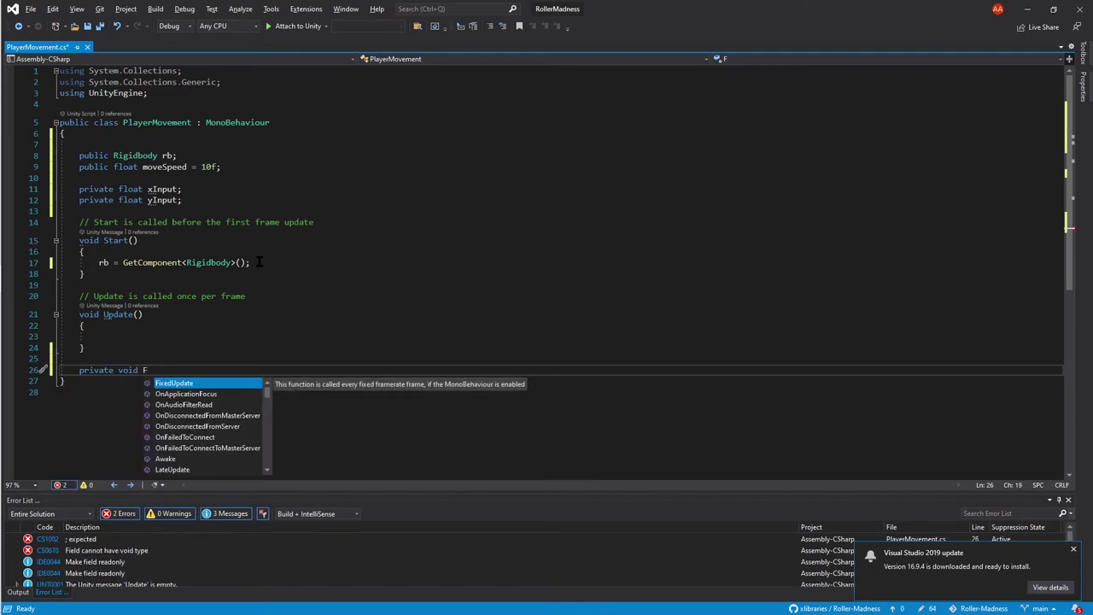
pyautogui.press('Tab')
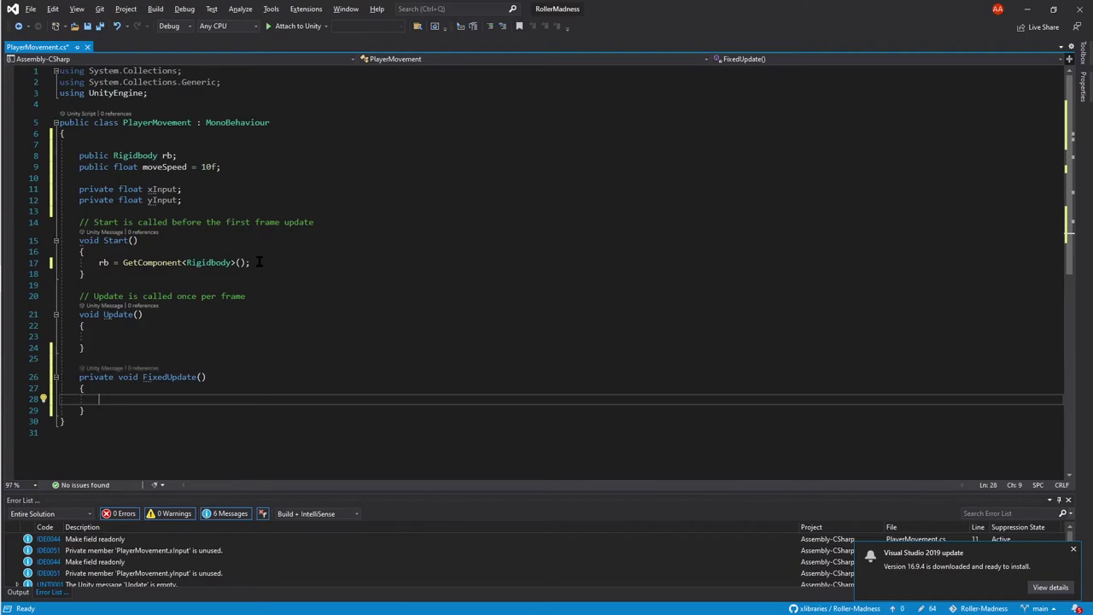
pyautogui.press('Up')
pyautogui.press('Up')
pyautogui.press('Up')
pyautogui.press('Up')
pyautogui.press('Up')
pyautogui.press('Down')
pyautogui.press('Down')
pyautogui.press('Down')
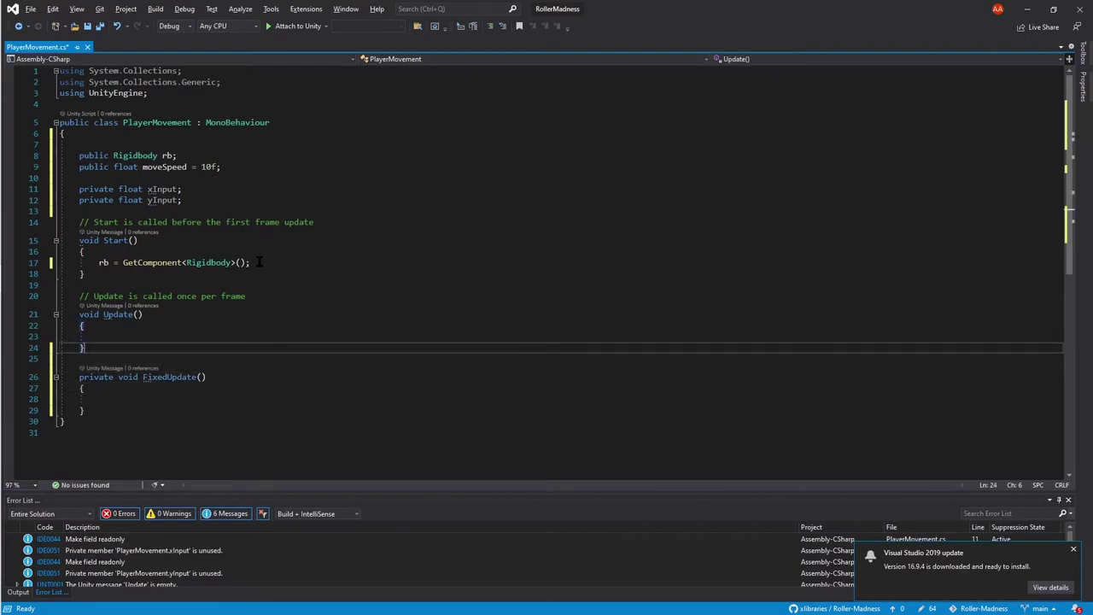
pyautogui.press('Up')
pyautogui.press('Return')
pyautogui.write('//')
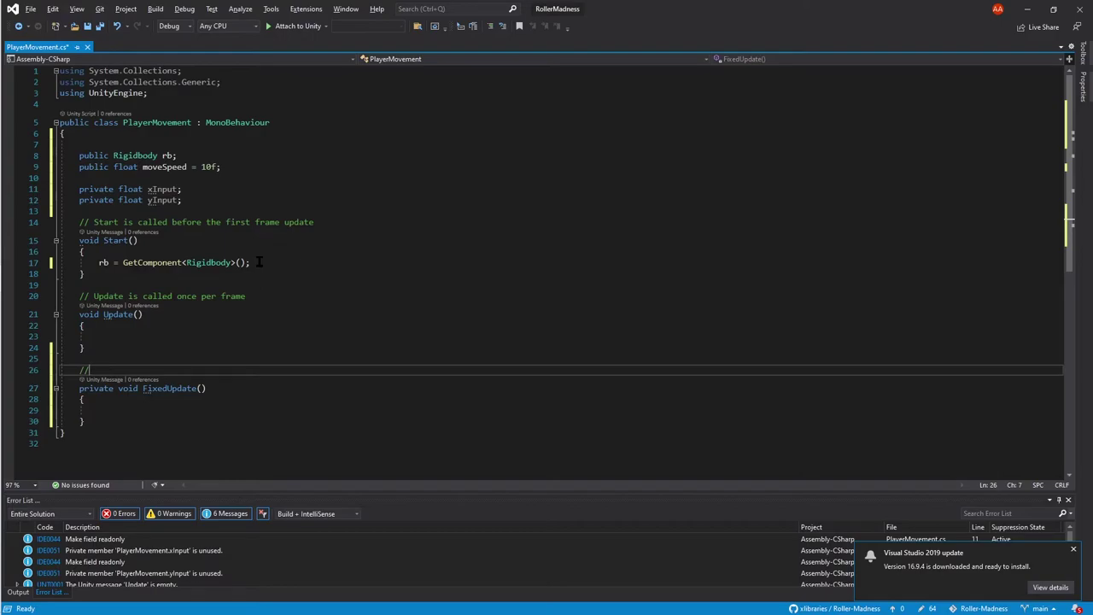
pyautogui.write('Good ')
pyautogui.write('mf')
pyautogui.press('BackSpace')
pyautogui.press('BackSpace')
pyautogui.press('BackSpace')
pyautogui.write('for player movements \\')
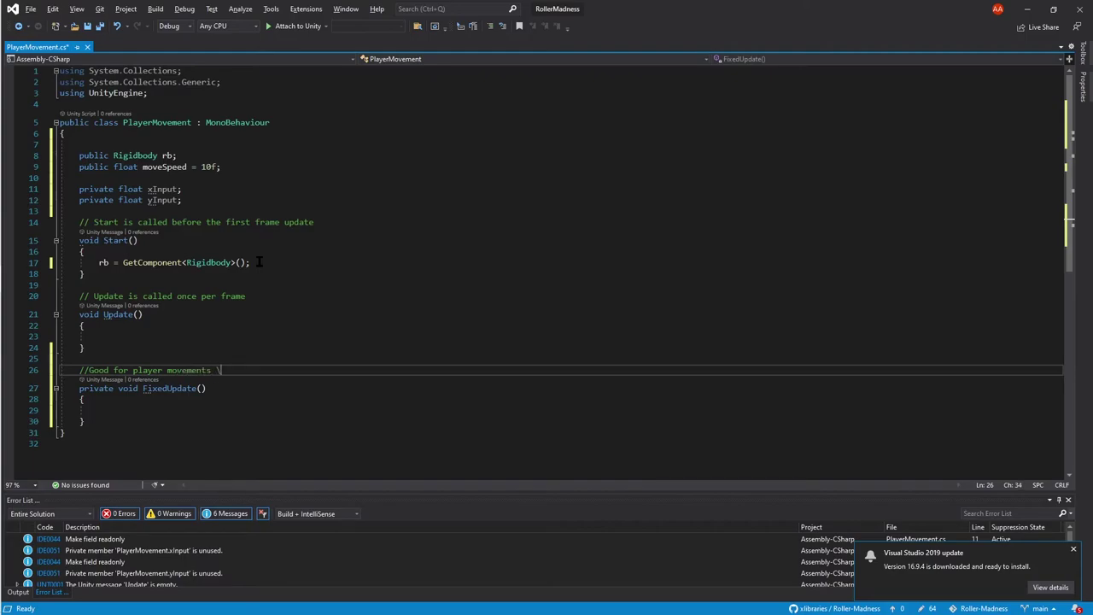
# Remove the stray backslash, space the Update comment, and add blank lines after FixedUpdate.
pyautogui.press('BackSpace')
pyautogui.press('BackSpace')
pyautogui.press('Up')
pyautogui.press('Up')
pyautogui.press('Up')
pyautogui.press('Up')
pyautogui.press('Up')
pyautogui.press('Up')
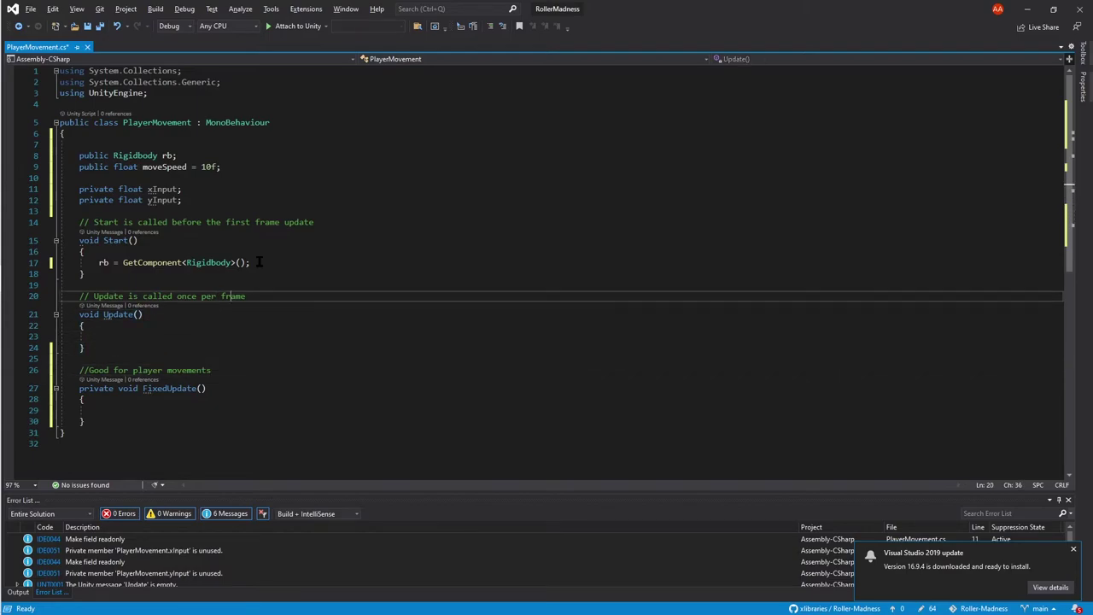
pyautogui.press('End')
pyautogui.press('Down')
pyautogui.press('Down')
pyautogui.press('Down')
pyautogui.press('Down')
pyautogui.press('Down')
pyautogui.press('Down')
pyautogui.press('Down')
pyautogui.press('Down')
pyautogui.press('Down')
pyautogui.press('Down')
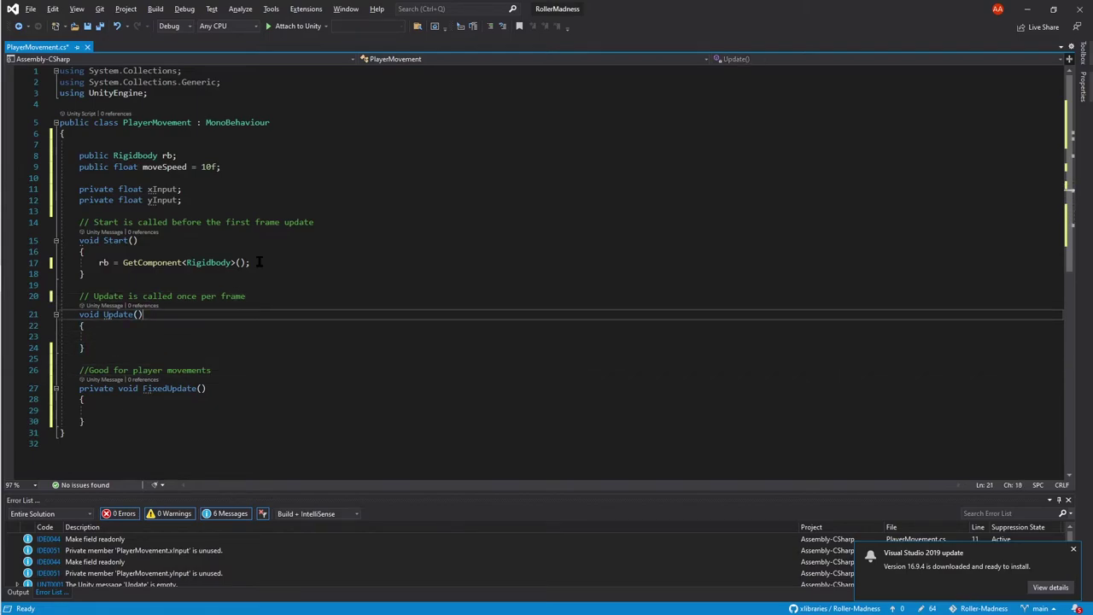
pyautogui.press('Return')
pyautogui.press('Return')
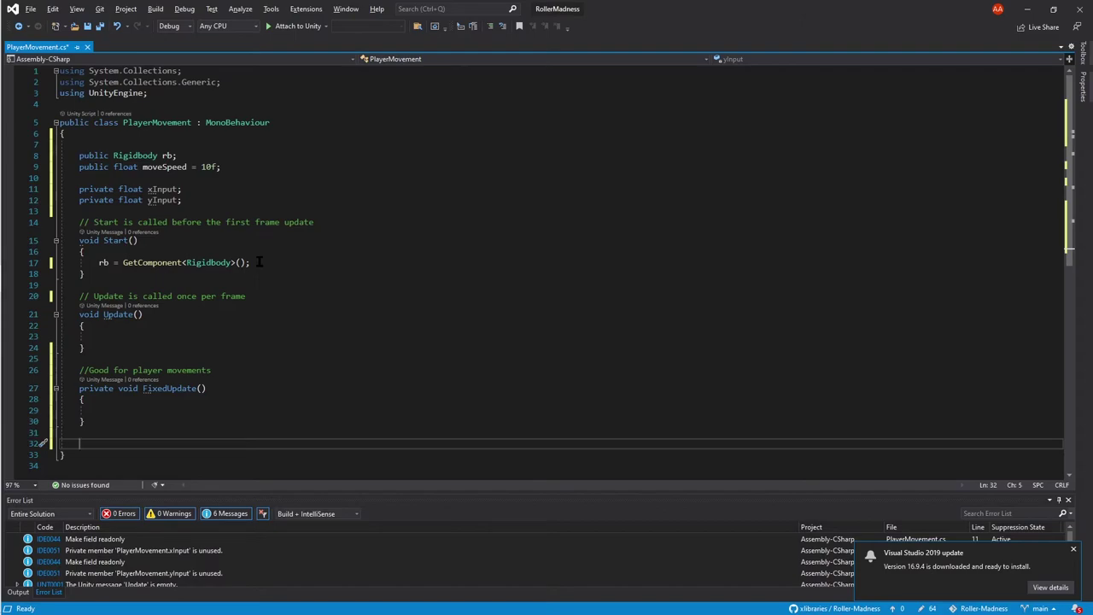
# Add an empty private void PlayerInput() method below FixedUpdate.
pyautogui.write('pri')
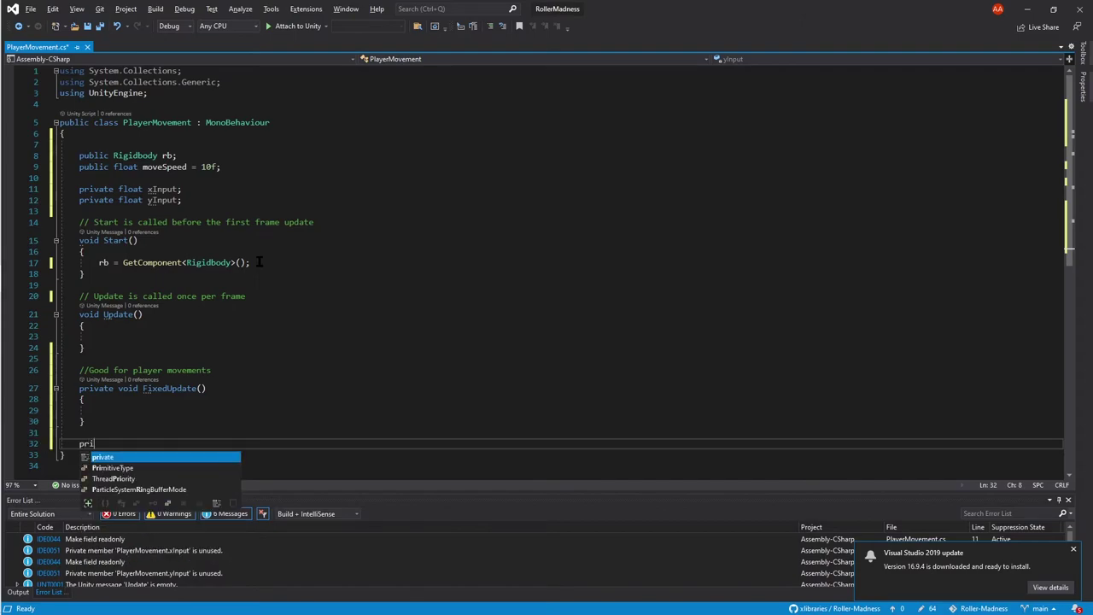
pyautogui.write('vate voi')
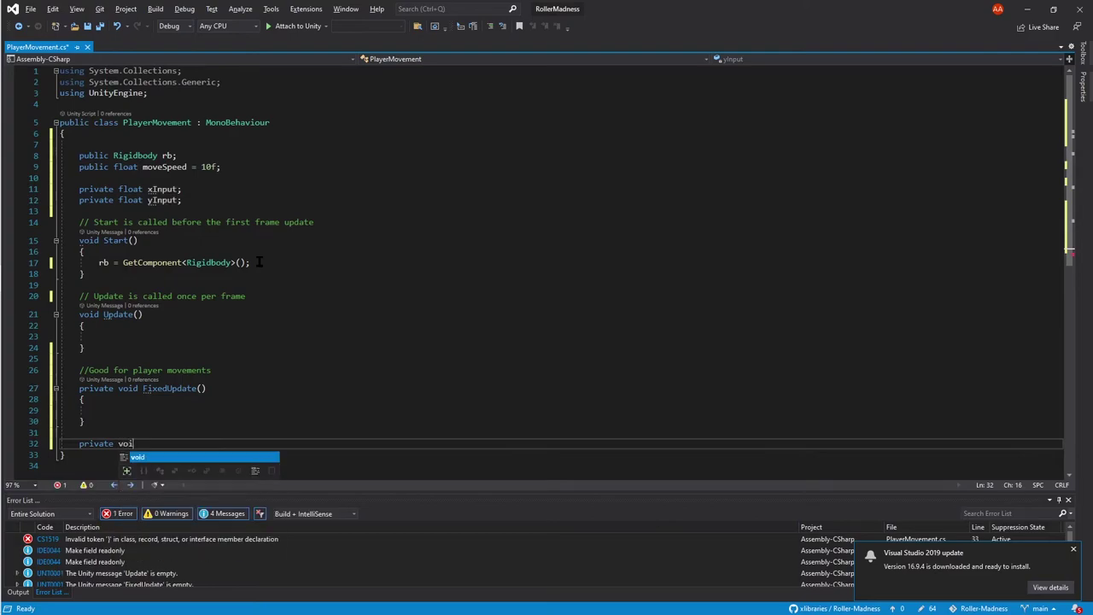
pyautogui.write('d PlayerInput')
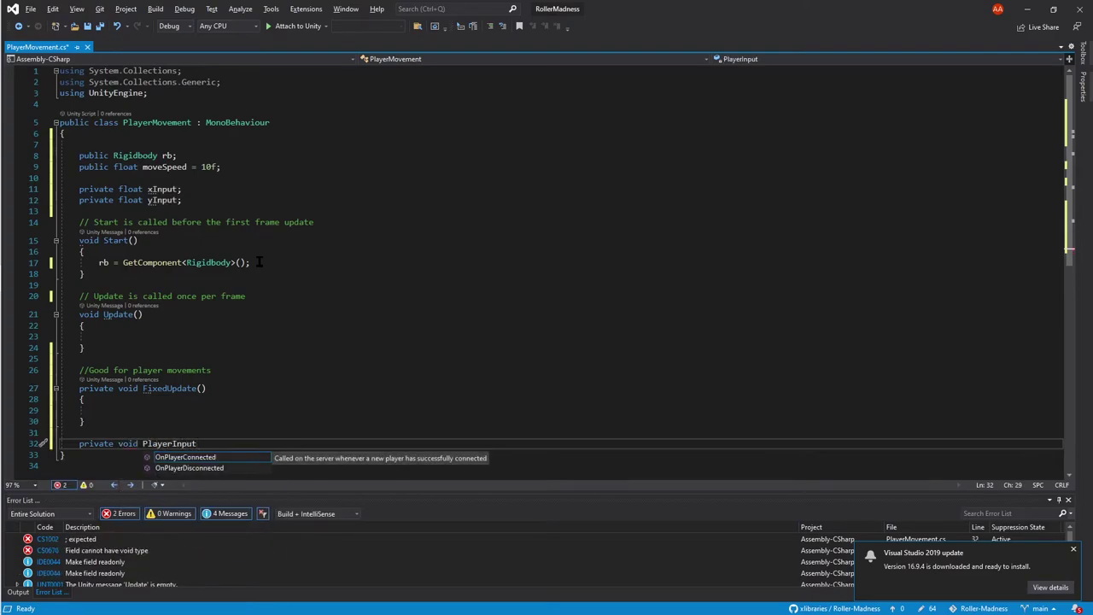
pyautogui.write('(){')
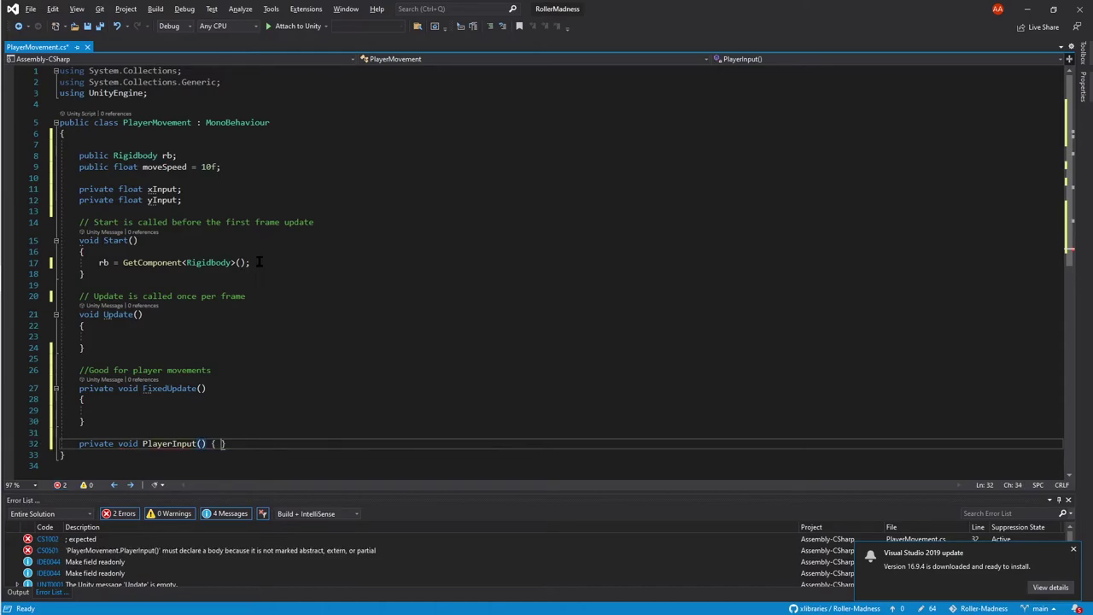
pyautogui.press('Return')
pyautogui.press('Down')
pyautogui.press('Return')
pyautogui.press('Return')
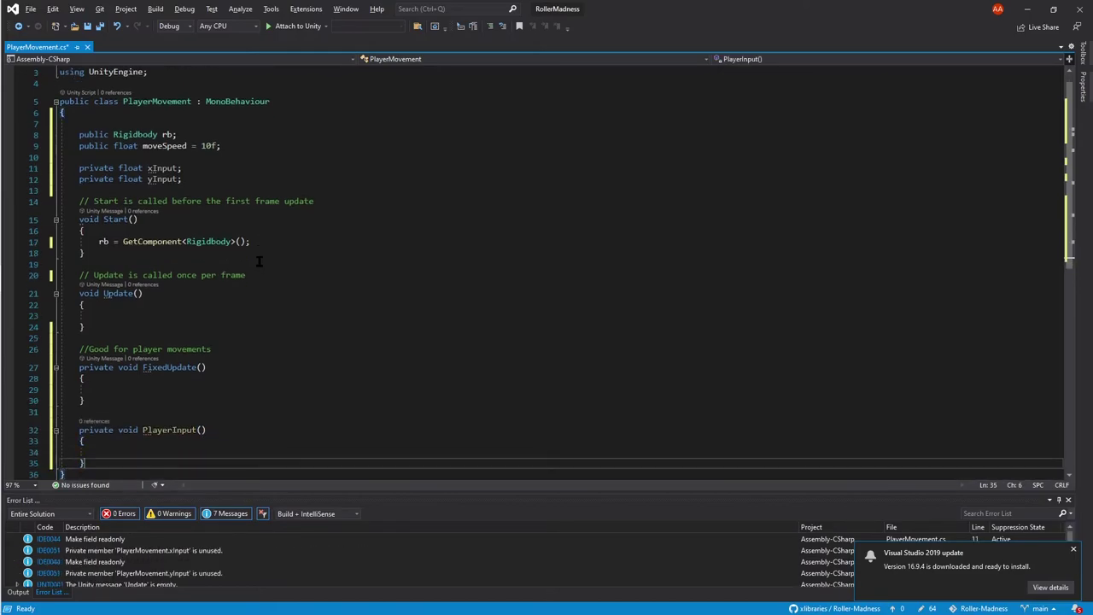
pyautogui.scroll(-7, 259, 261)
pyautogui.scroll(-1, 259, 261)
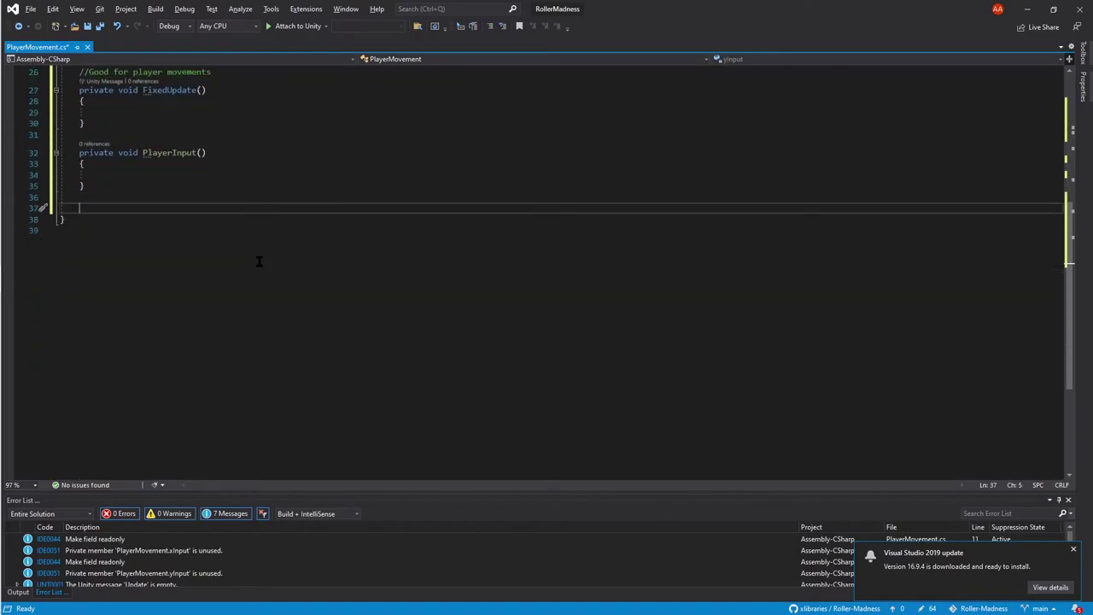
# Add an empty private void OnMove() method, undoing the OnAnimatorMove auto-completion.
pyautogui.write('priva')
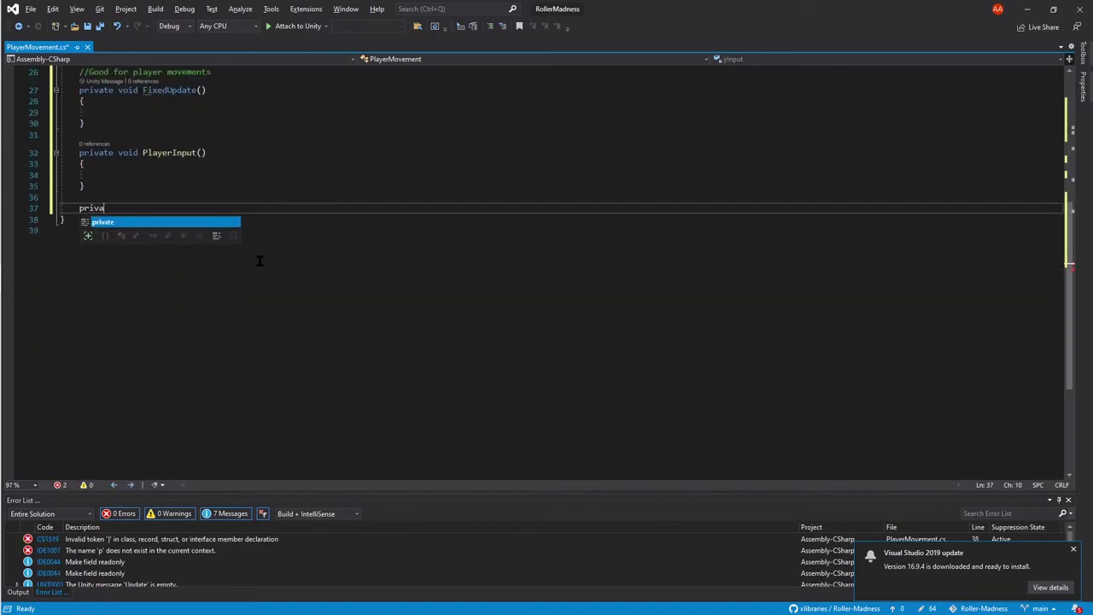
pyautogui.write('te void ')
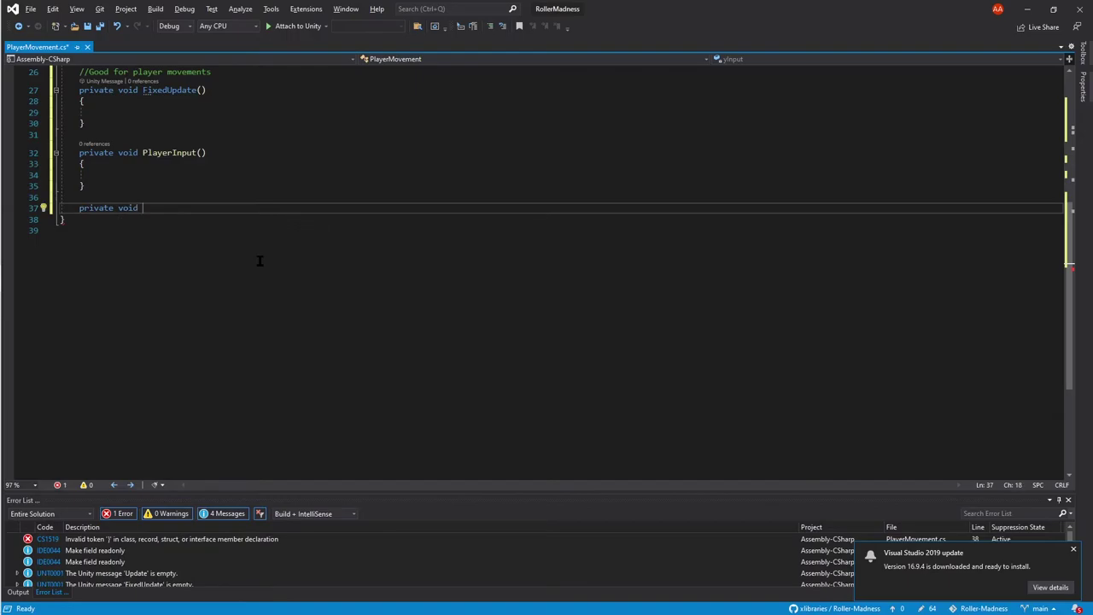
pyautogui.write('OnMOv')
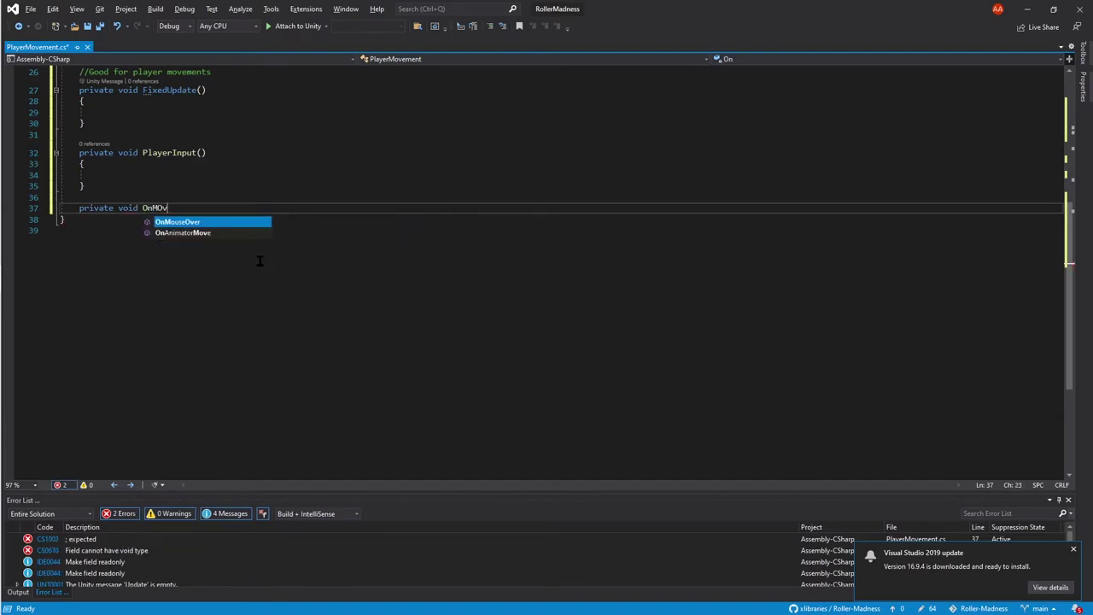
pyautogui.press('BackSpace')
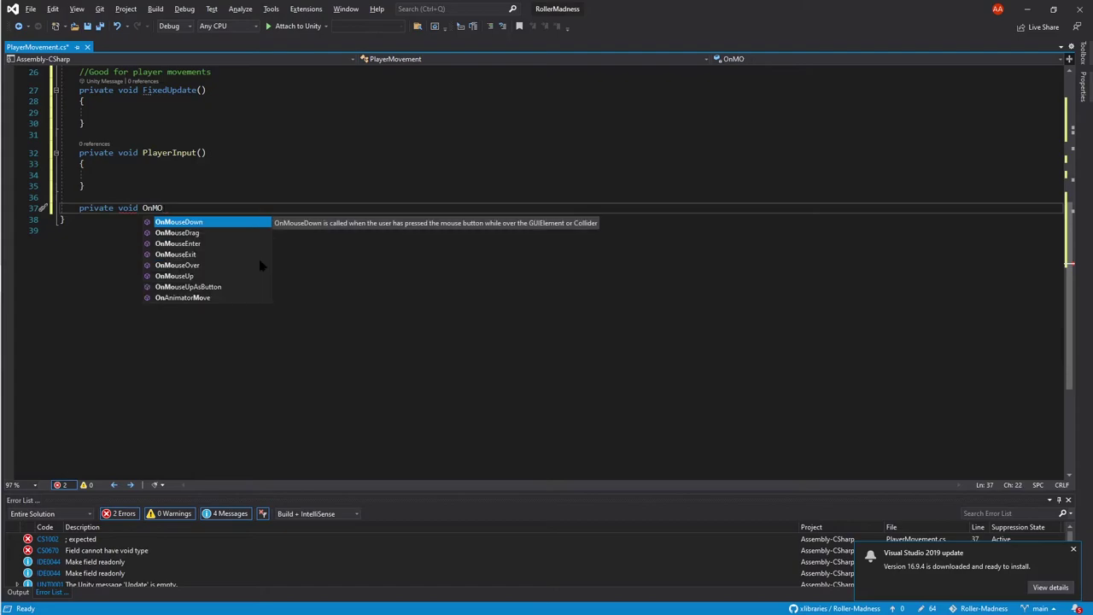
pyautogui.press('BackSpace')
pyautogui.write('ove')
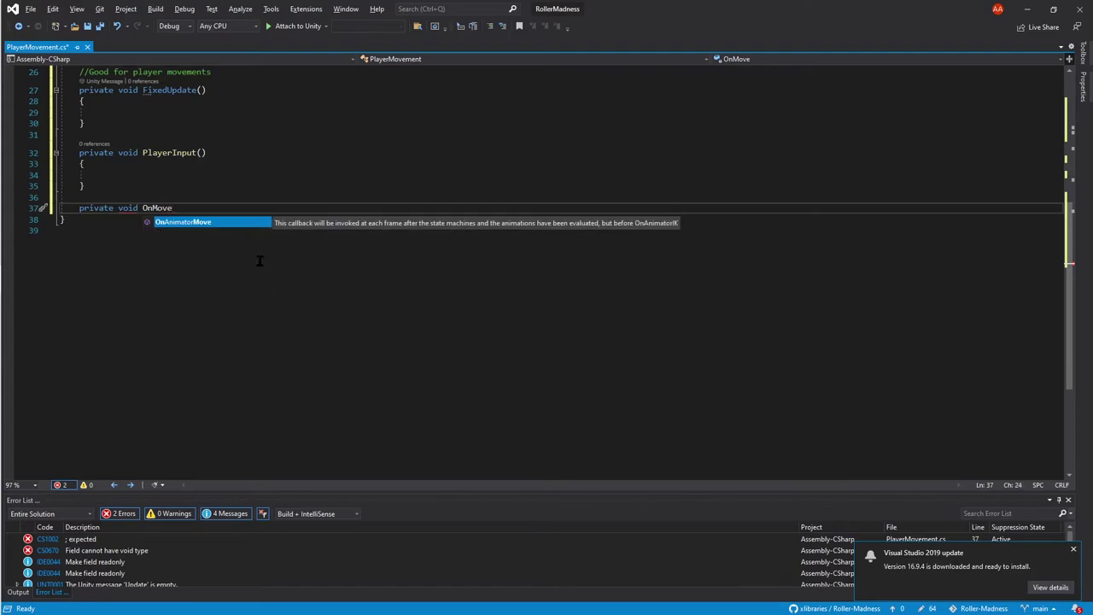
pyautogui.press('Tab')
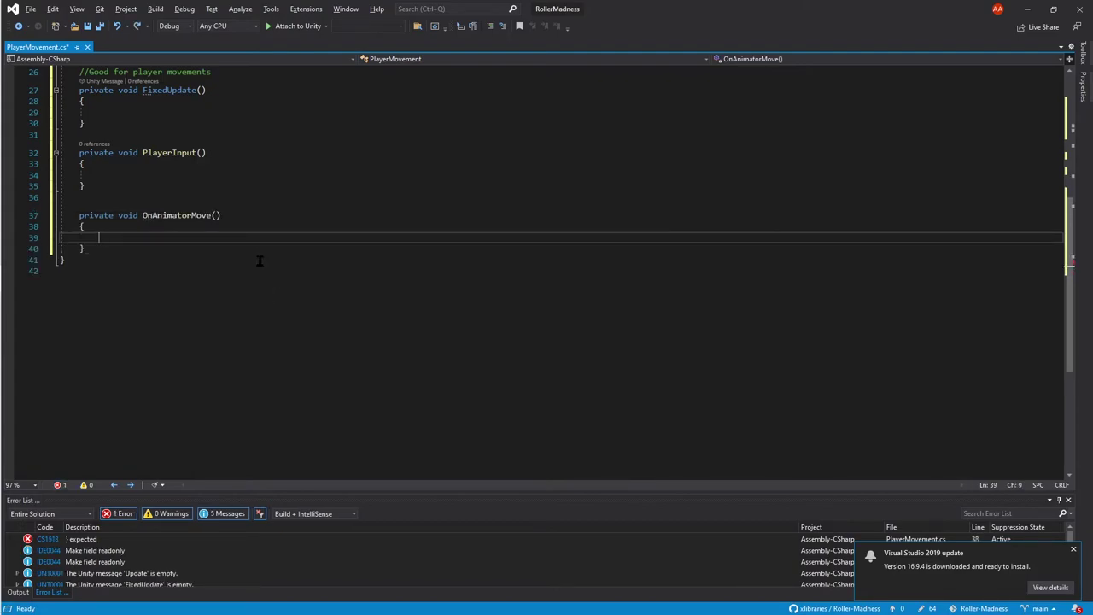
pyautogui.hotkey('ctrl', 'z')
pyautogui.write('(')
pyautogui.press('End')
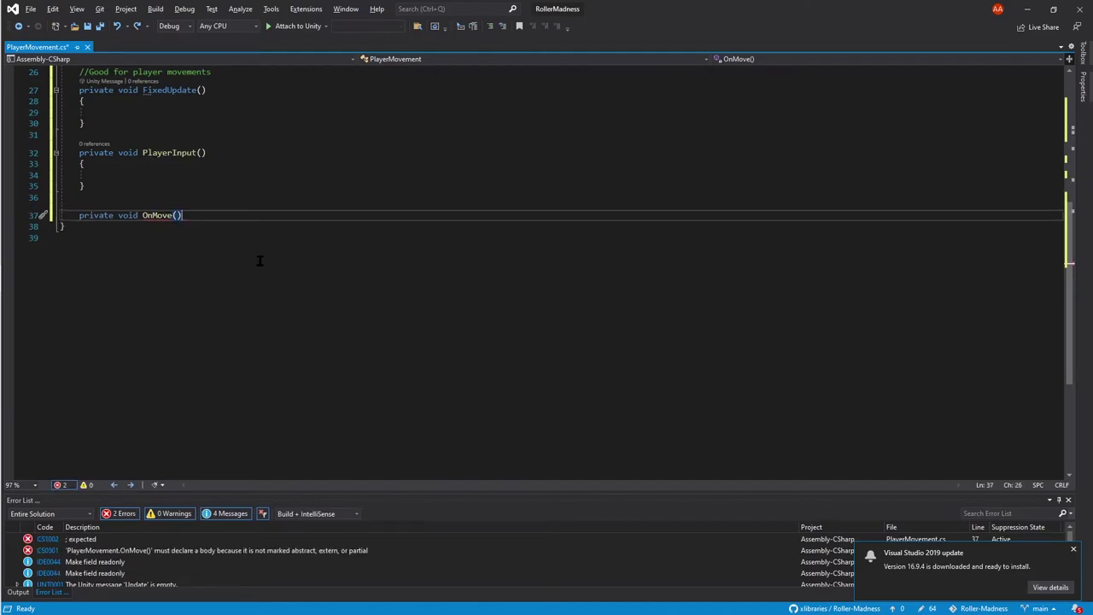
pyautogui.press('Return')
pyautogui.write('{')
pyautogui.press('Return')
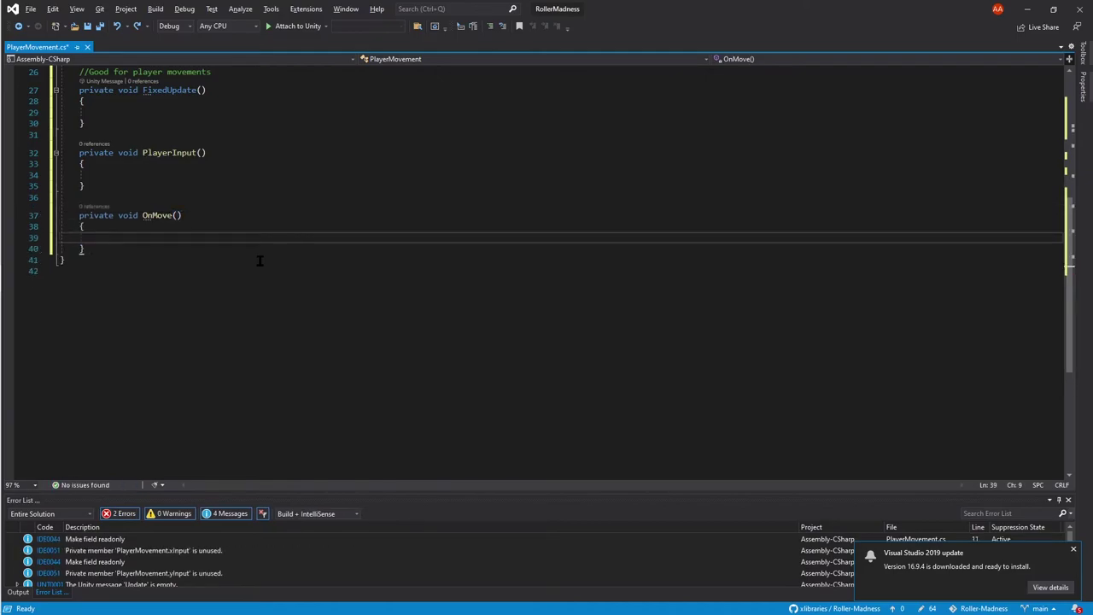
pyautogui.scroll(7, 260, 260)
pyautogui.scroll(-6, 260, 263)
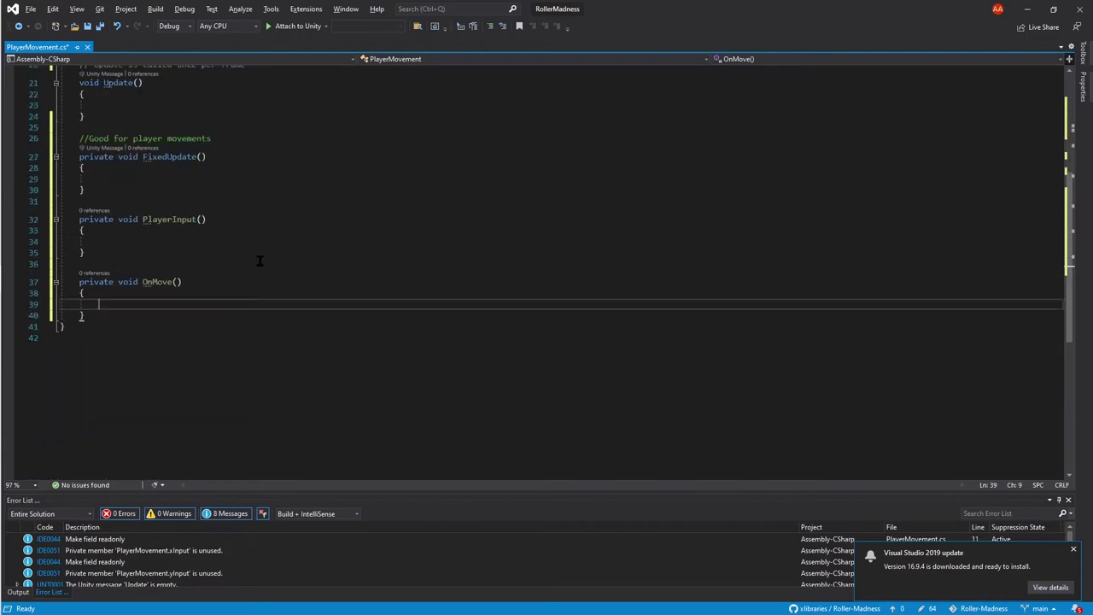
pyautogui.scroll(3, 260, 259)
pyautogui.click(162, 195)
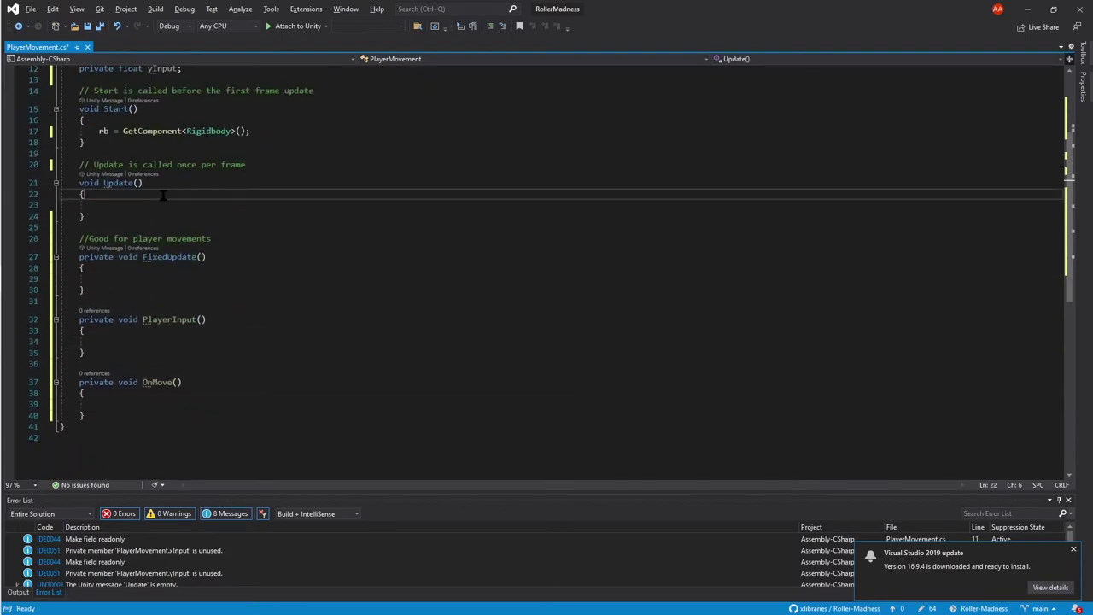
pyautogui.click(179, 206)
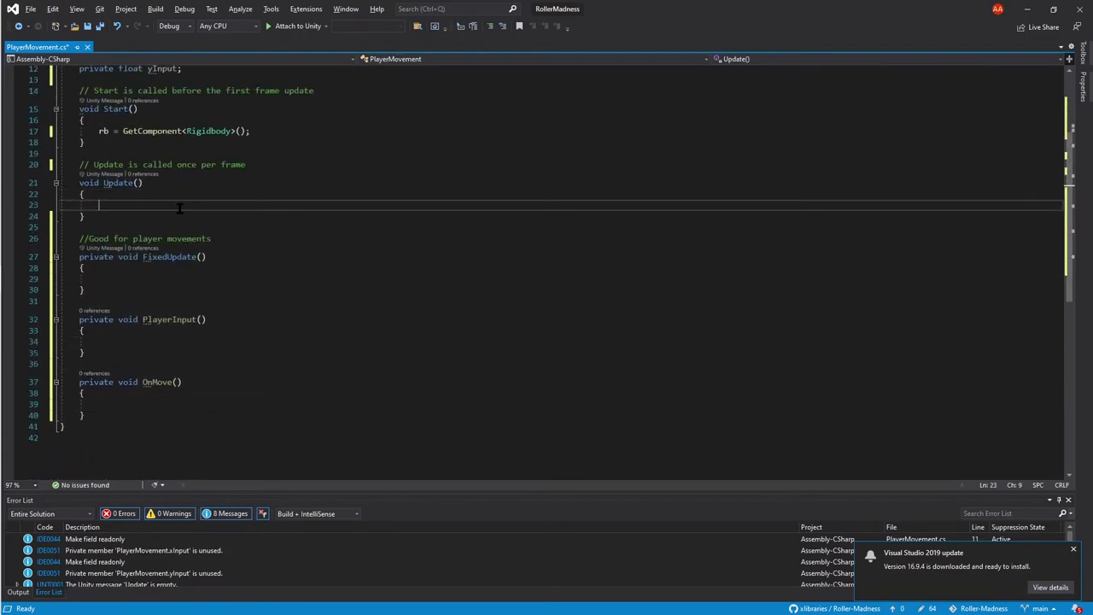
pyautogui.scroll(-1, 178, 208)
pyautogui.click(163, 254)
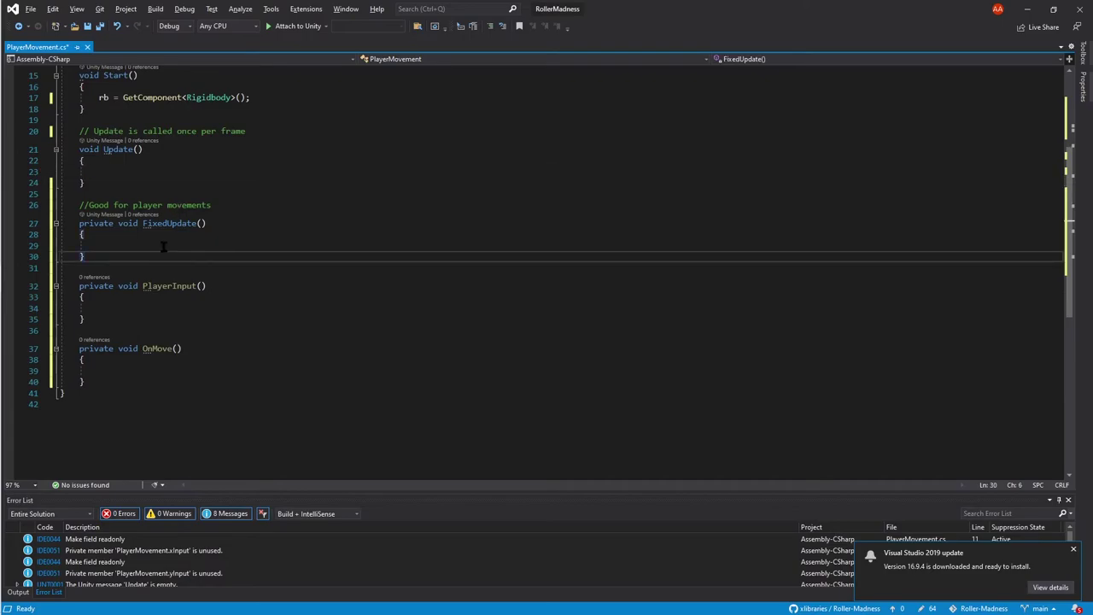
pyautogui.click(162, 245)
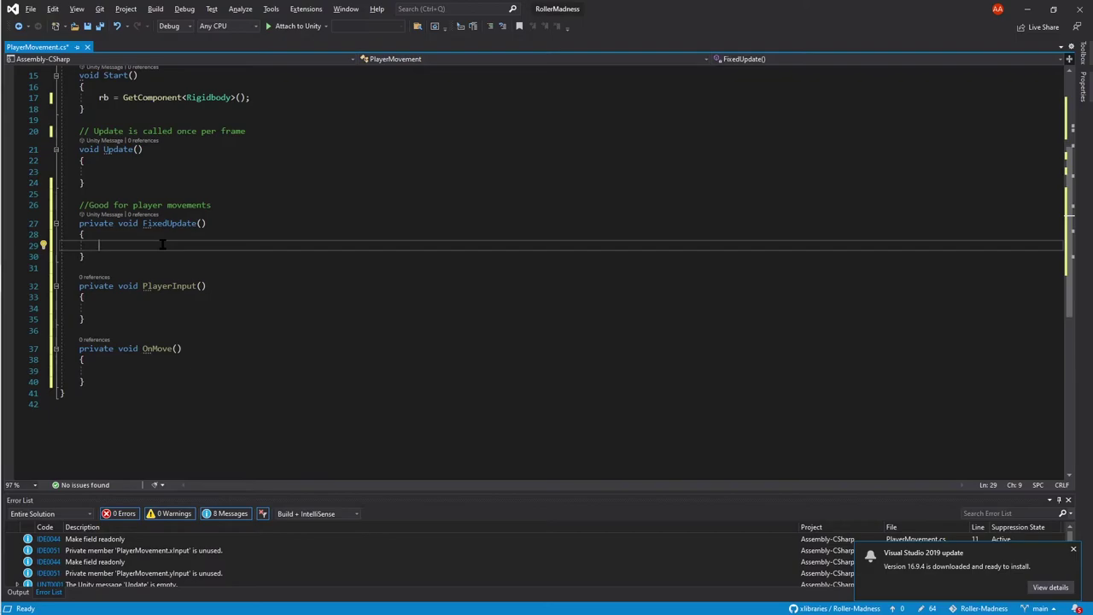
pyautogui.scroll(-2, 162, 245)
pyautogui.click(162, 245)
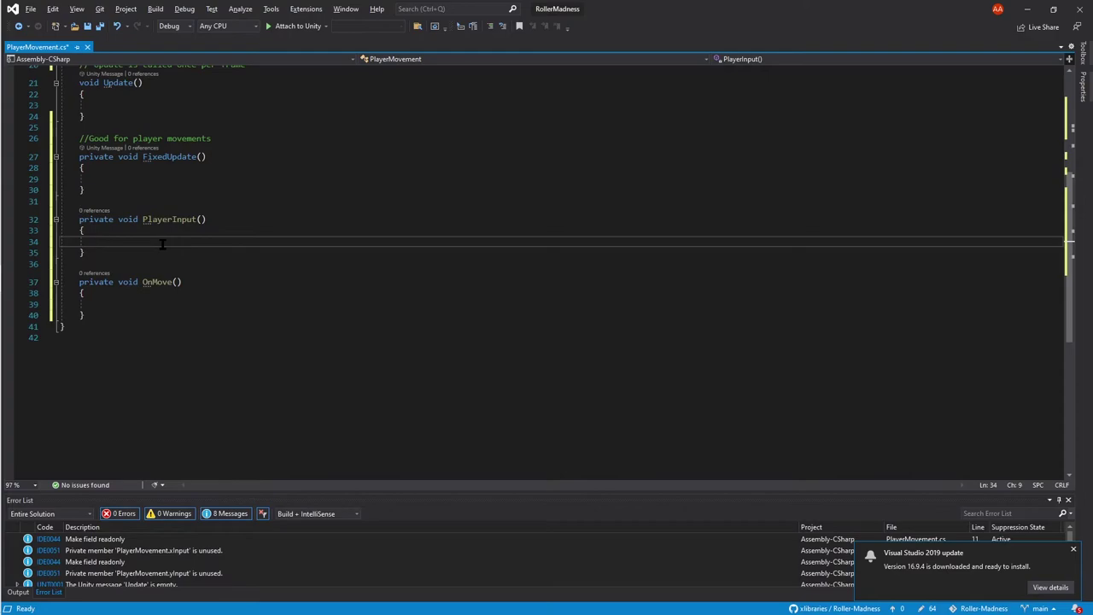
pyautogui.scroll(5, 162, 245)
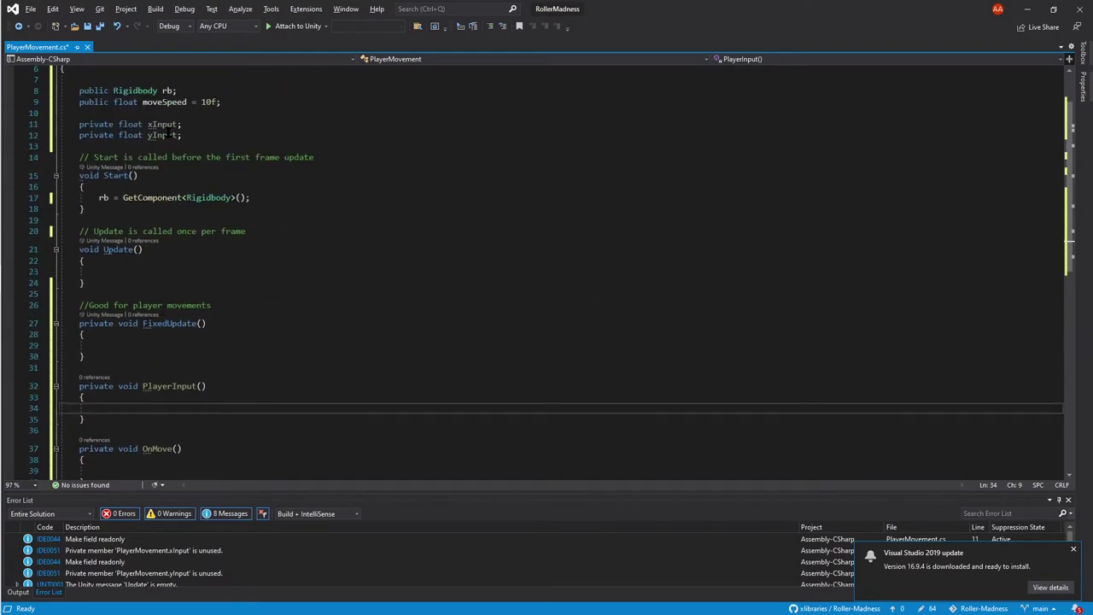
pyautogui.scroll(-4, 162, 150)
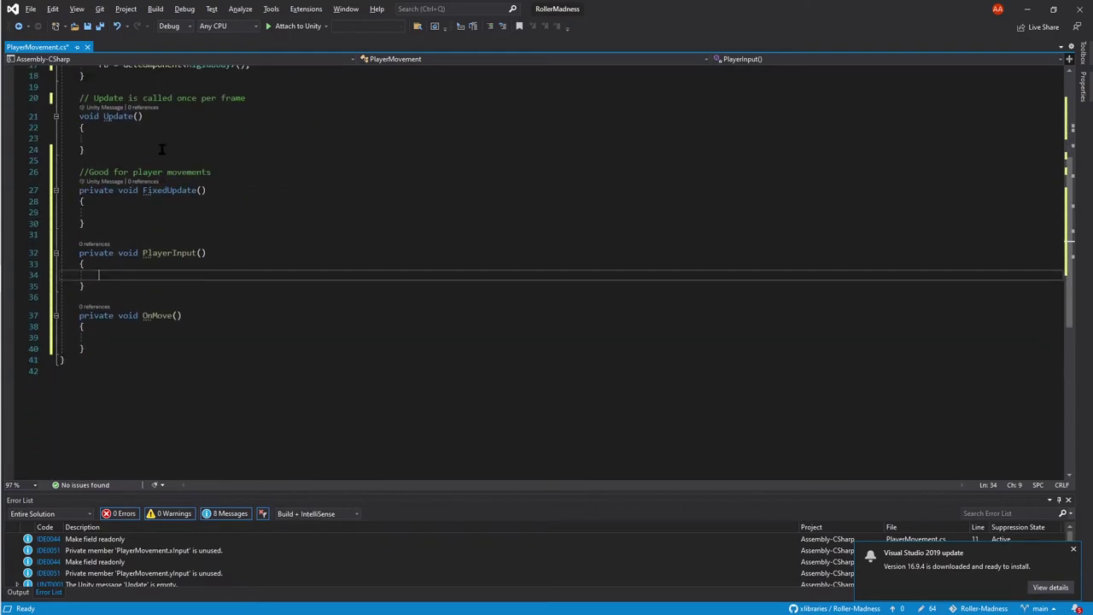
# In PlayerInput, write xInput = Input.GetAxis("Horizontal");.
pyautogui.write('xInput = ')
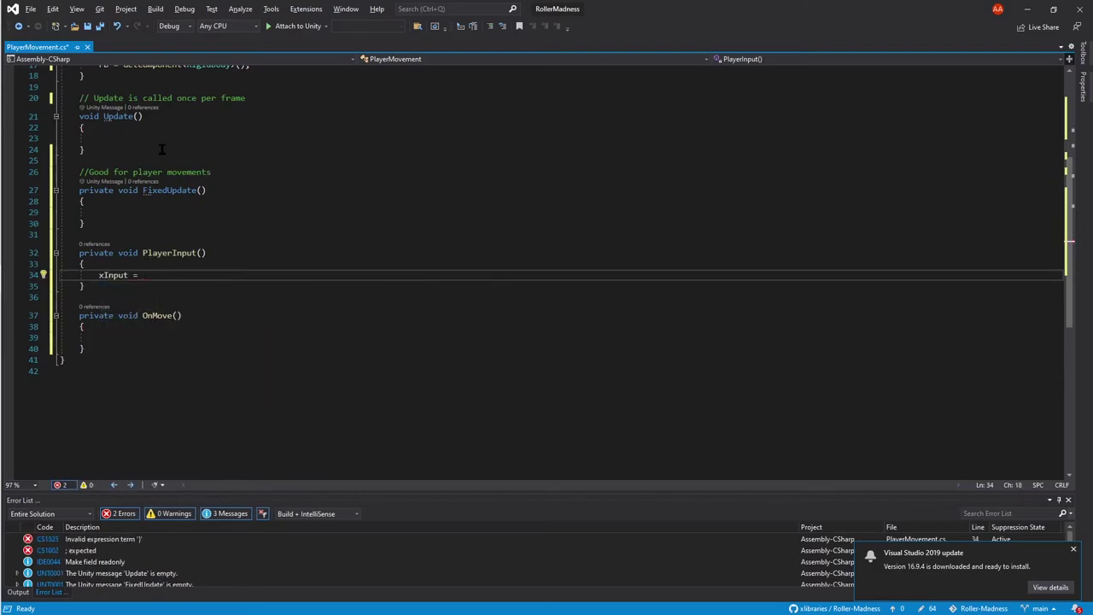
pyautogui.write('In')
pyautogui.write('put.')
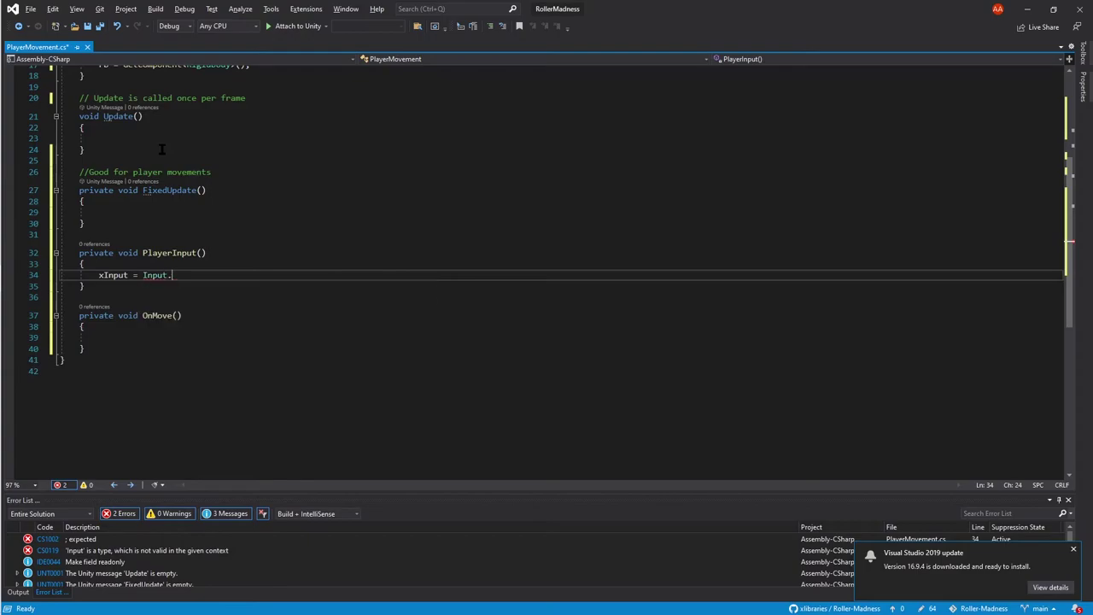
pyautogui.write('GetAxis()')
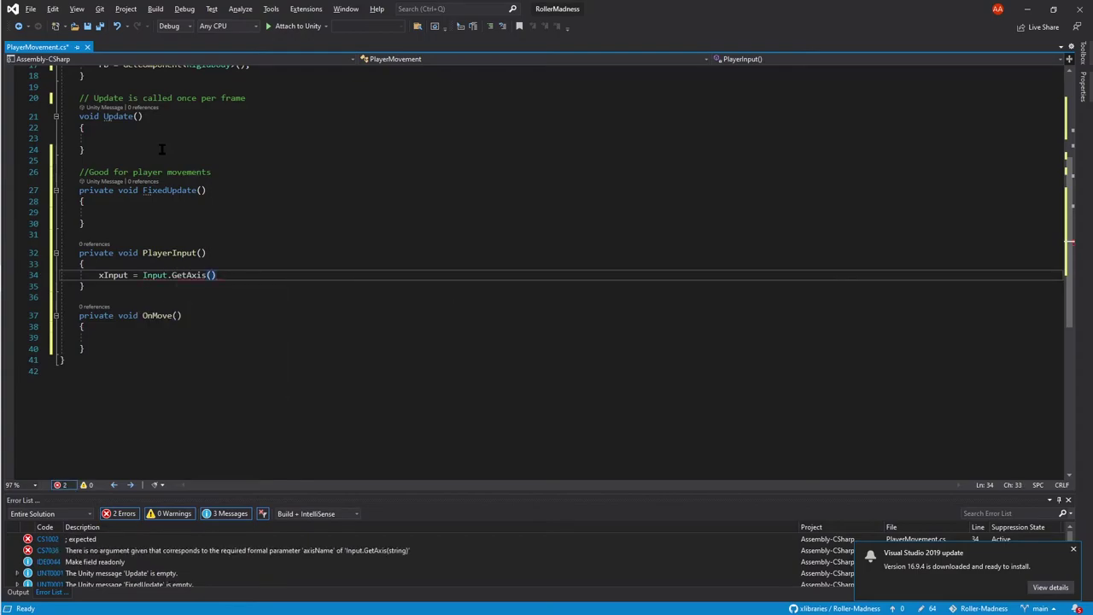
pyautogui.press('Down')
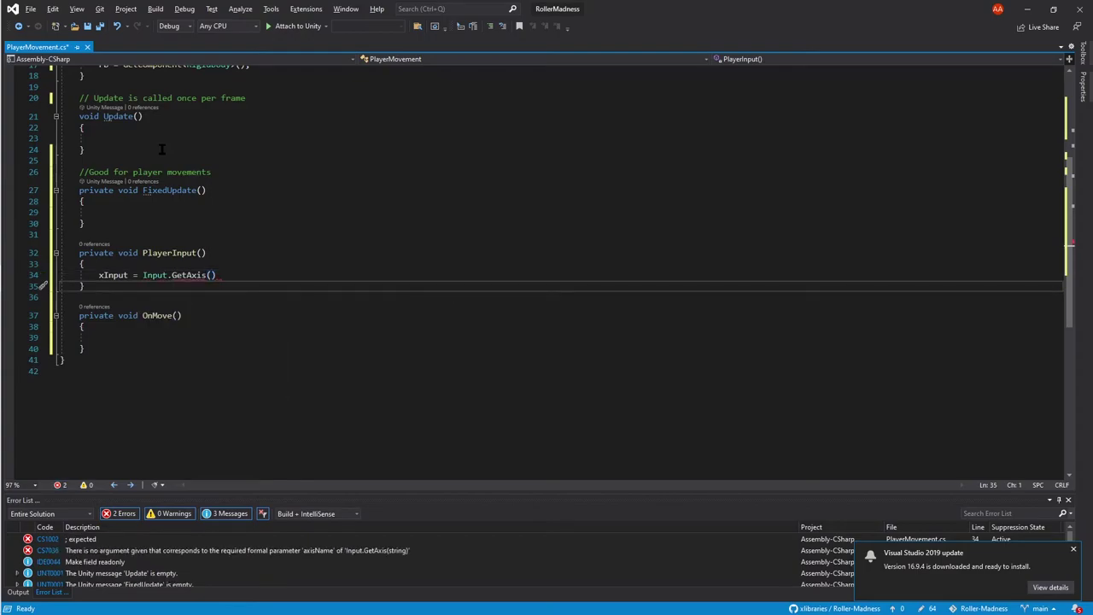
pyautogui.press('Home')
pyautogui.press('Up')
pyautogui.press('End')
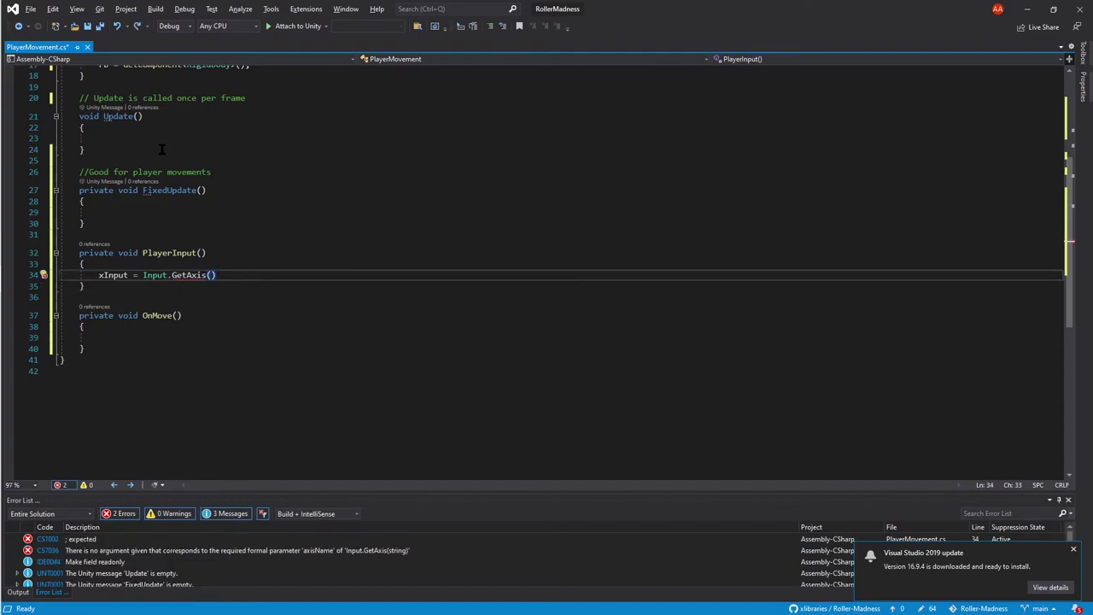
pyautogui.write(';')
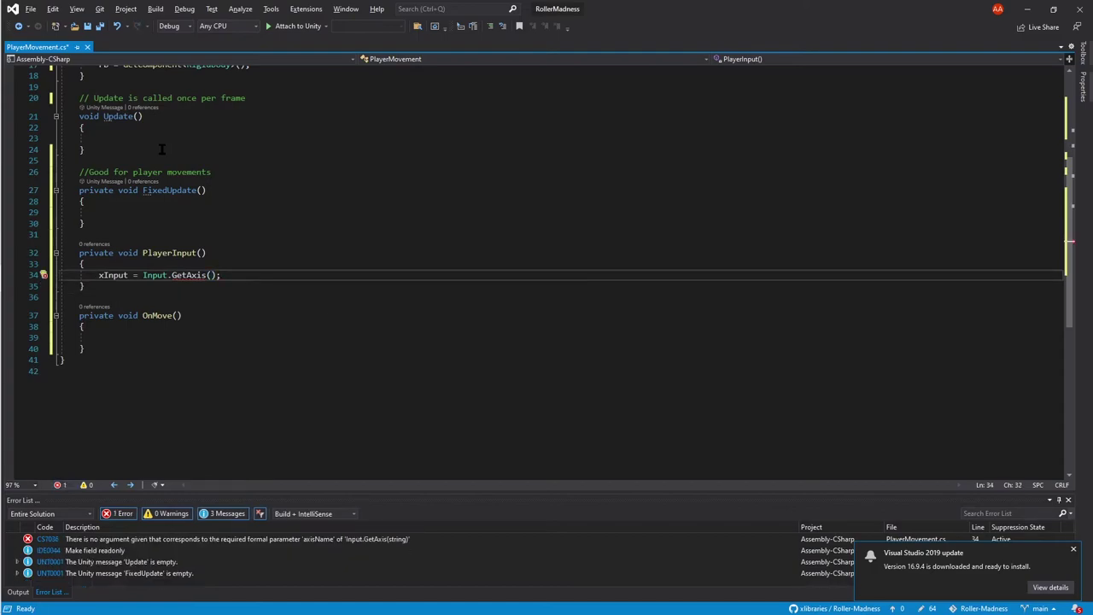
pyautogui.write('"Hori')
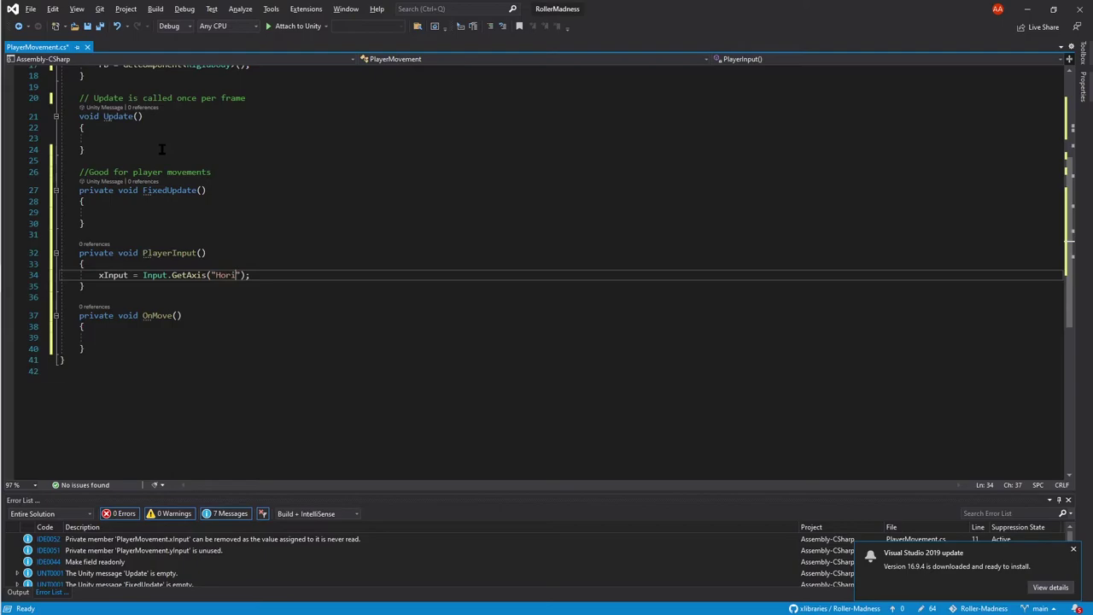
pyautogui.write('zontal')
pyautogui.press('Right')
pyautogui.press('Right')
pyautogui.press('Right')
pyautogui.press('Return')
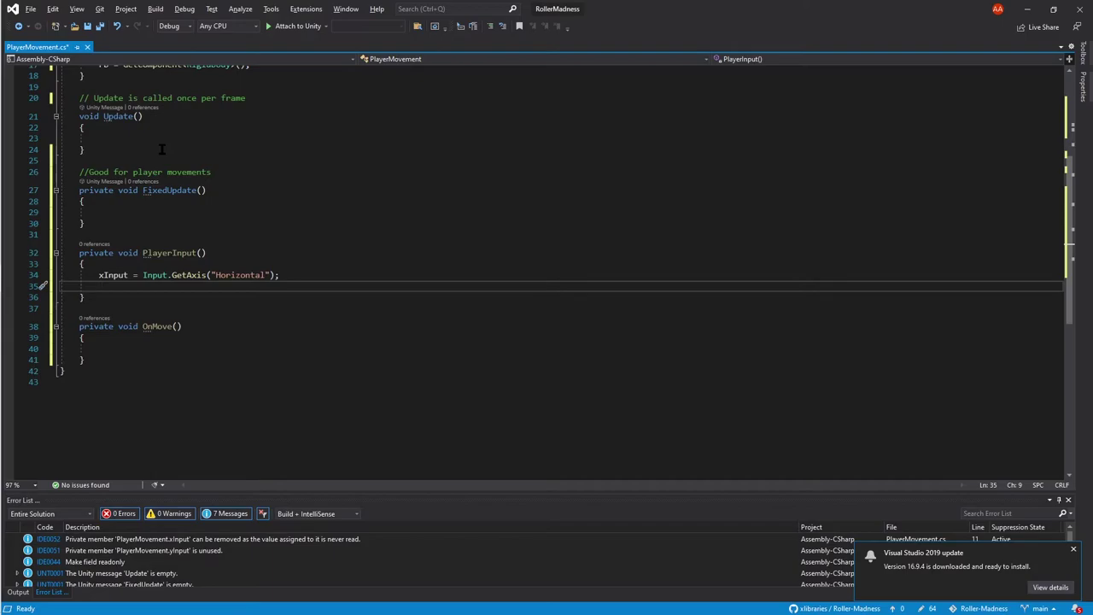
# Add yInput = Input.GetAxis("Vertical"); on the next line, choosing GetAxis over GetAxisRaw.
pyautogui.write('yInput')
pyautogui.press('Escape')
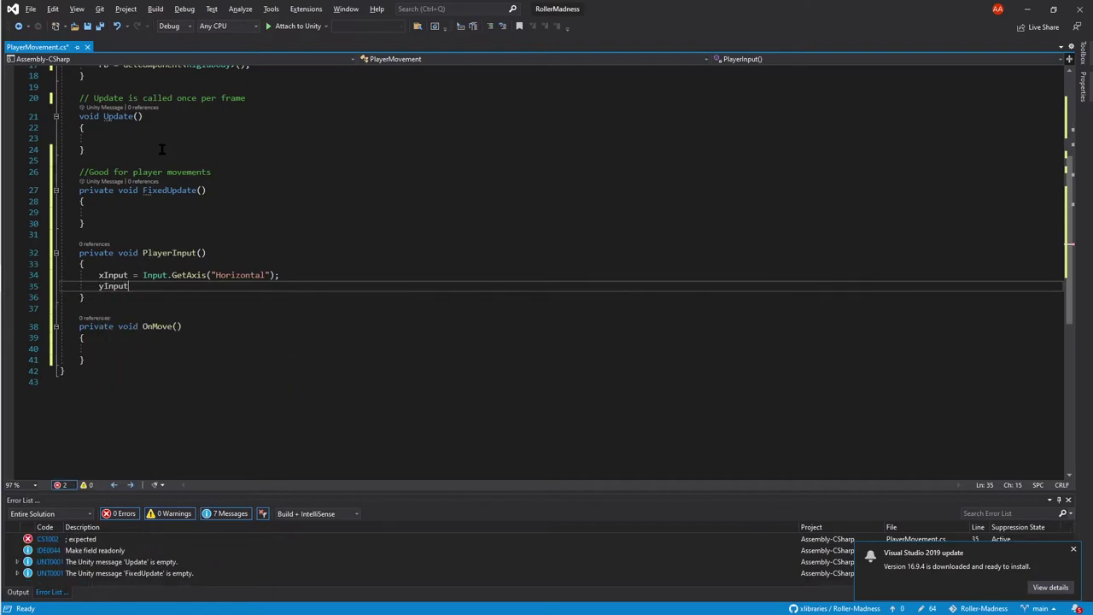
pyautogui.write('= Inp')
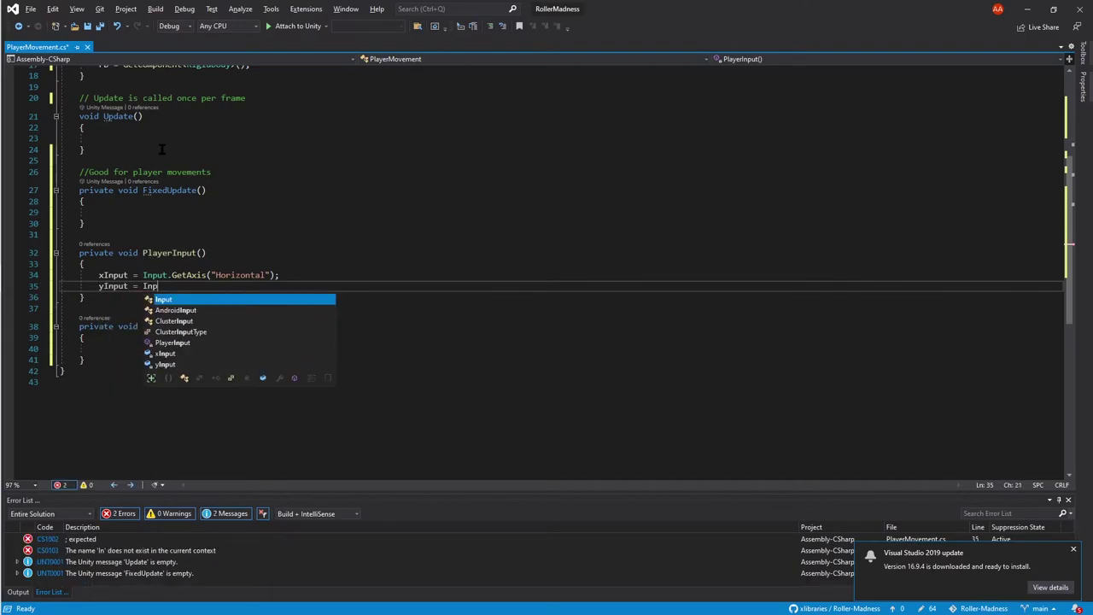
pyautogui.write('ut.Get')
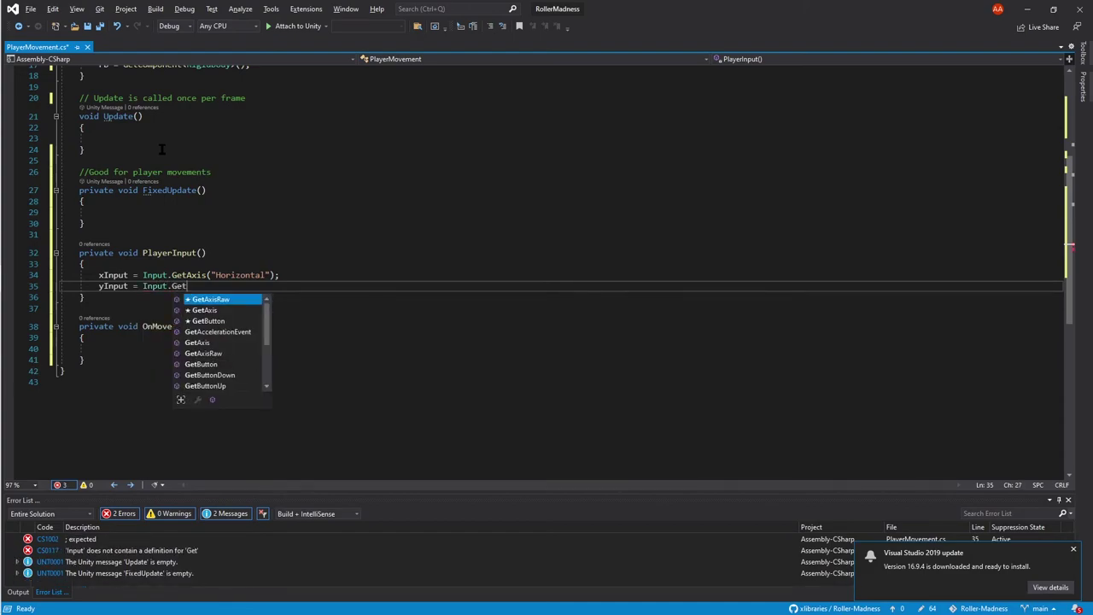
pyautogui.press('Down')
pyautogui.press('Tab')
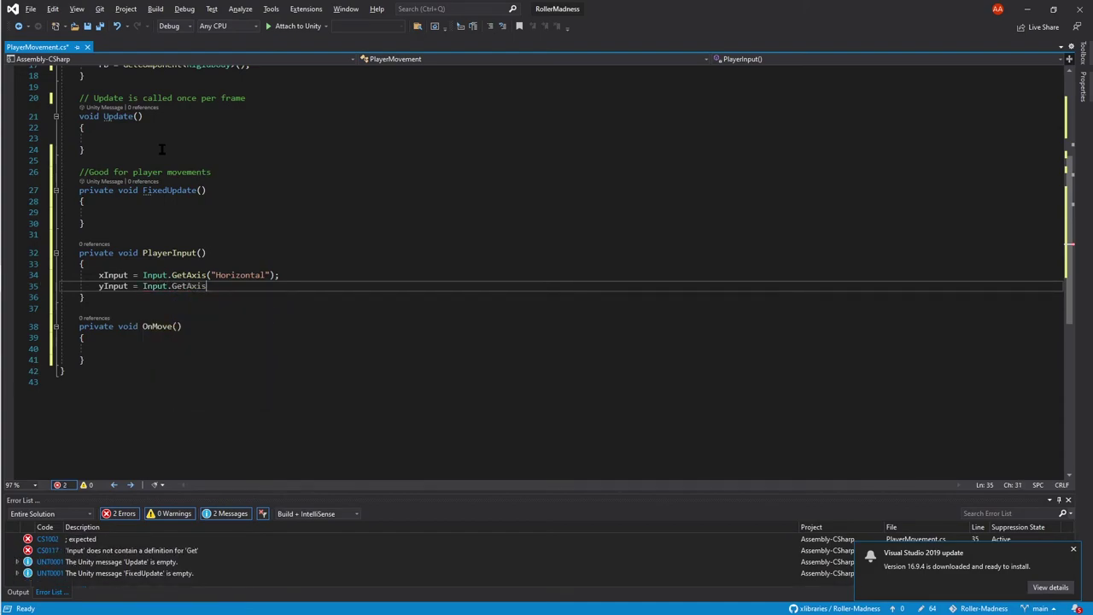
pyautogui.write('();')
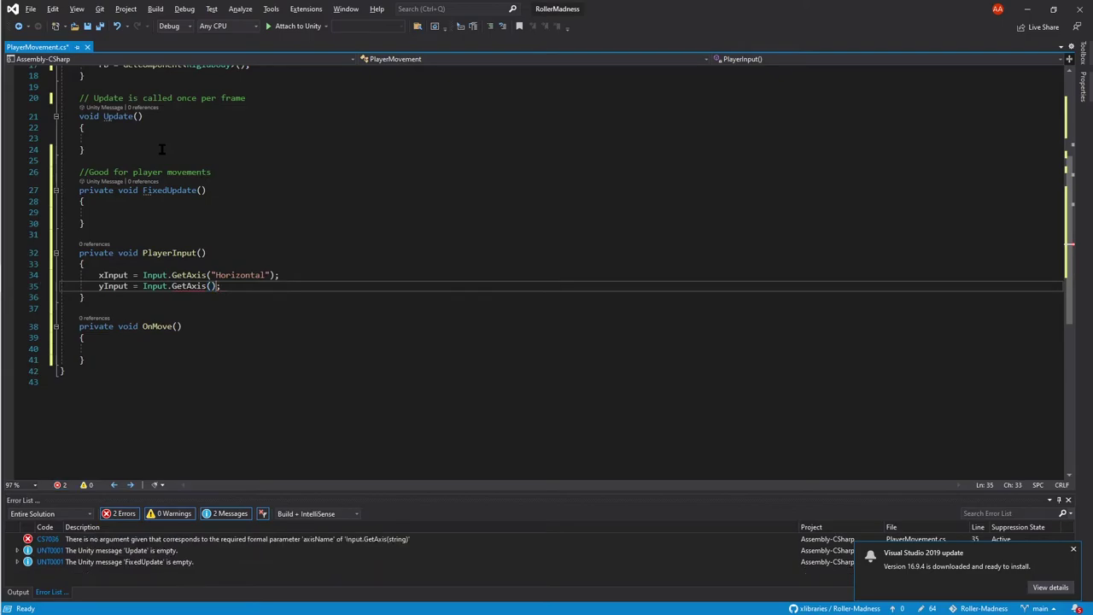
pyautogui.press('Left')
pyautogui.press('Left')
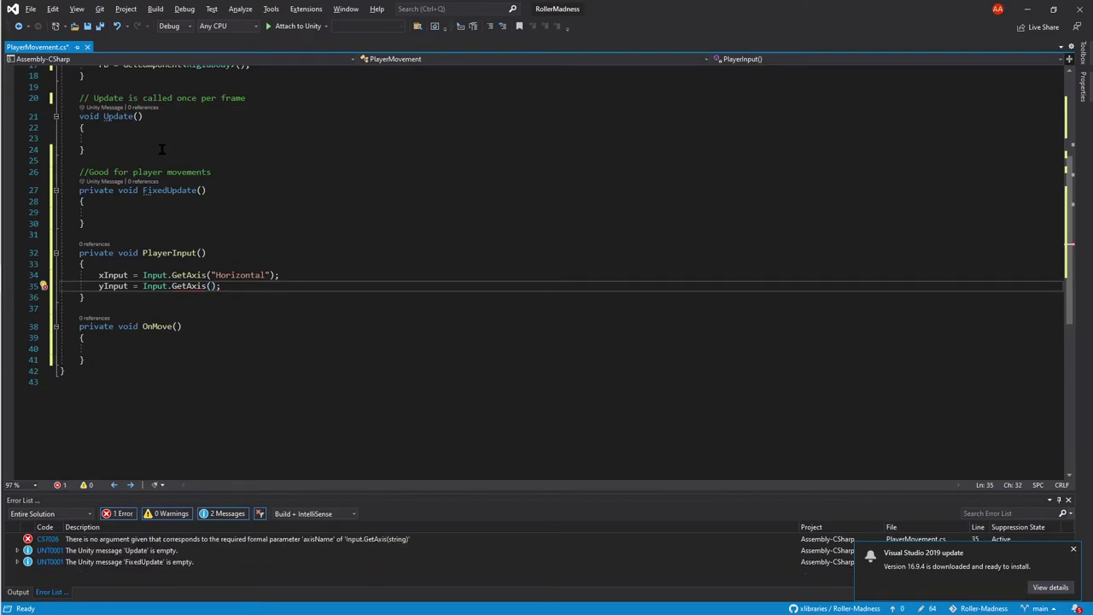
pyautogui.write('"Ve')
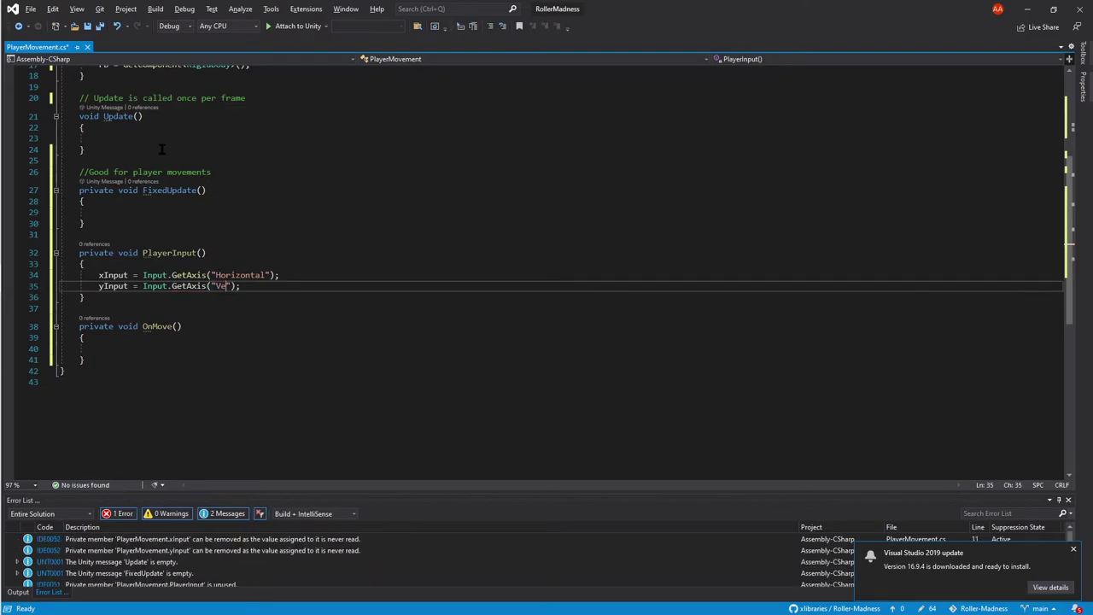
pyautogui.write('rtical')
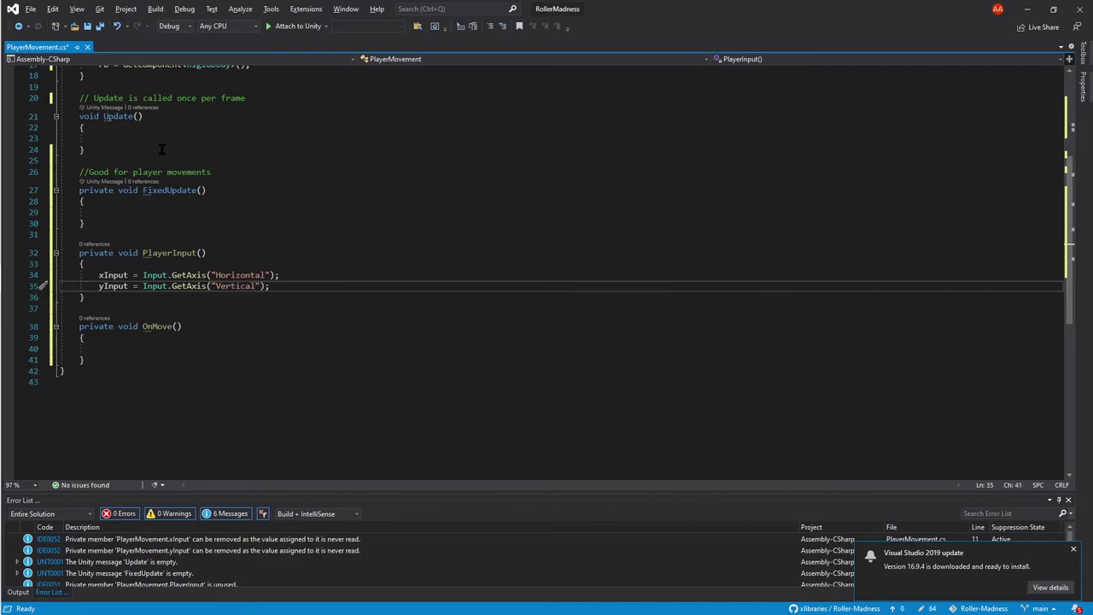
pyautogui.press('Up')
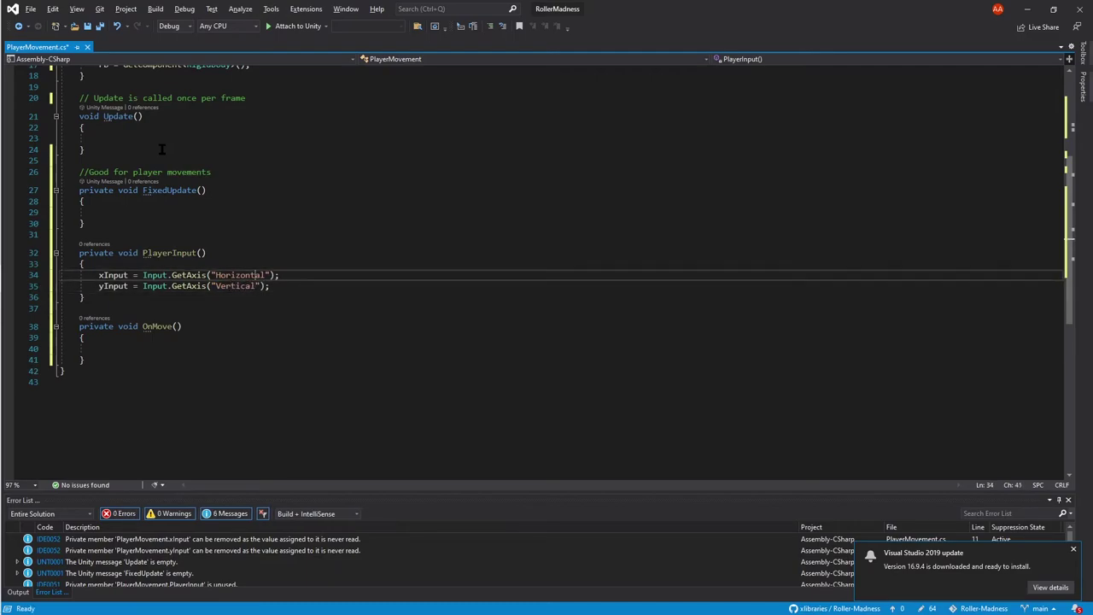
pyautogui.press('Down')
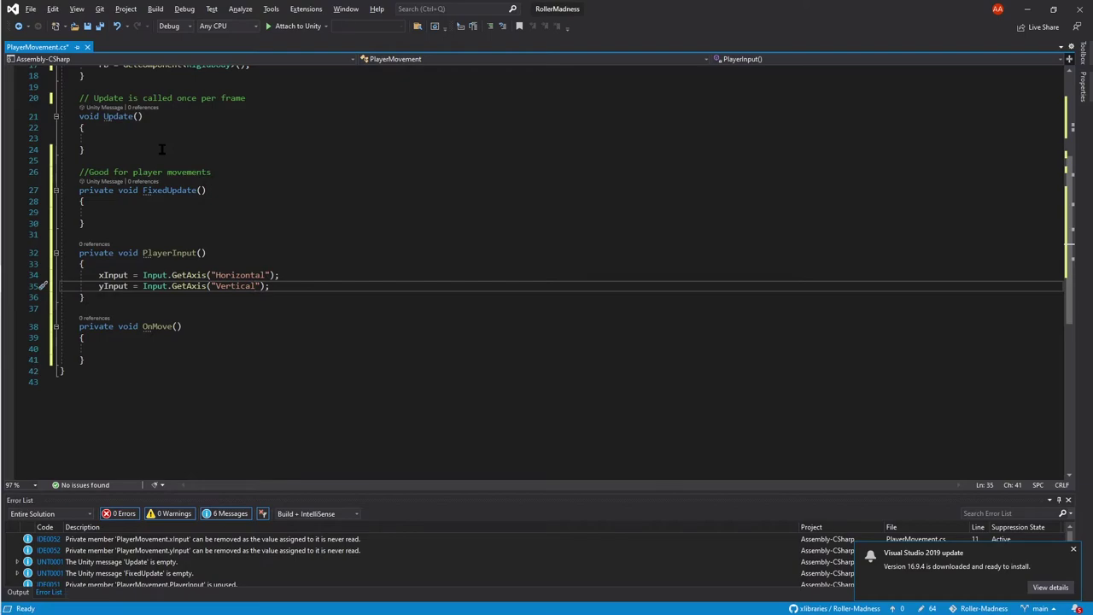
pyautogui.press('Down')
pyautogui.press('Up')
pyautogui.press('Down')
pyautogui.press('BackSpace')
pyautogui.write('l')
pyautogui.press('Down')
pyautogui.press('Down')
pyautogui.press('Down')
pyautogui.press('Down')
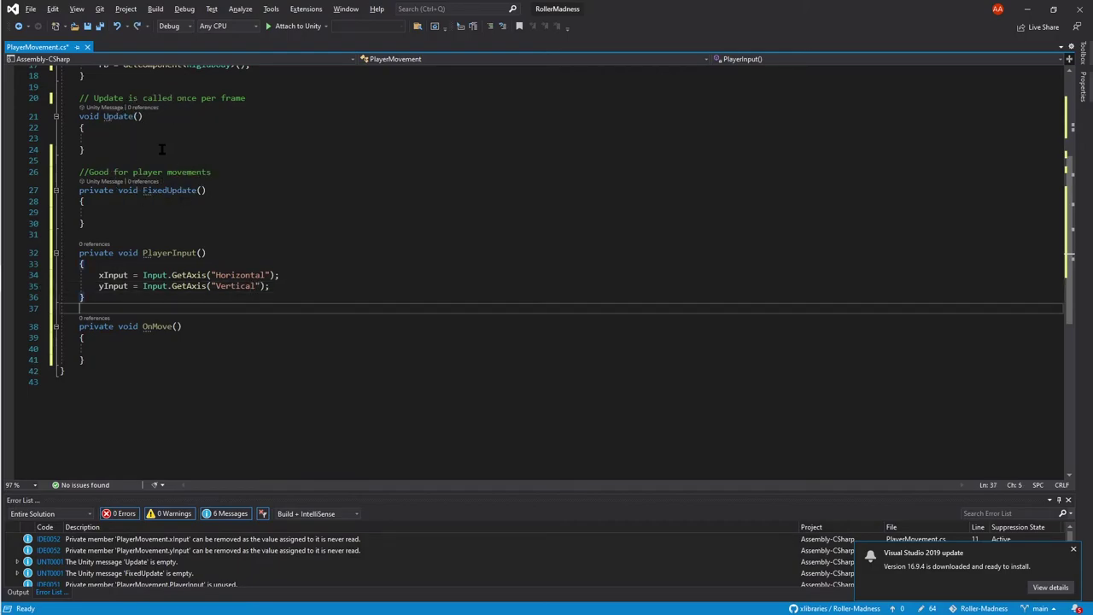
# In the OnMove body, start an rb.AddForce(new Vector3 call.
pyautogui.press('Down')
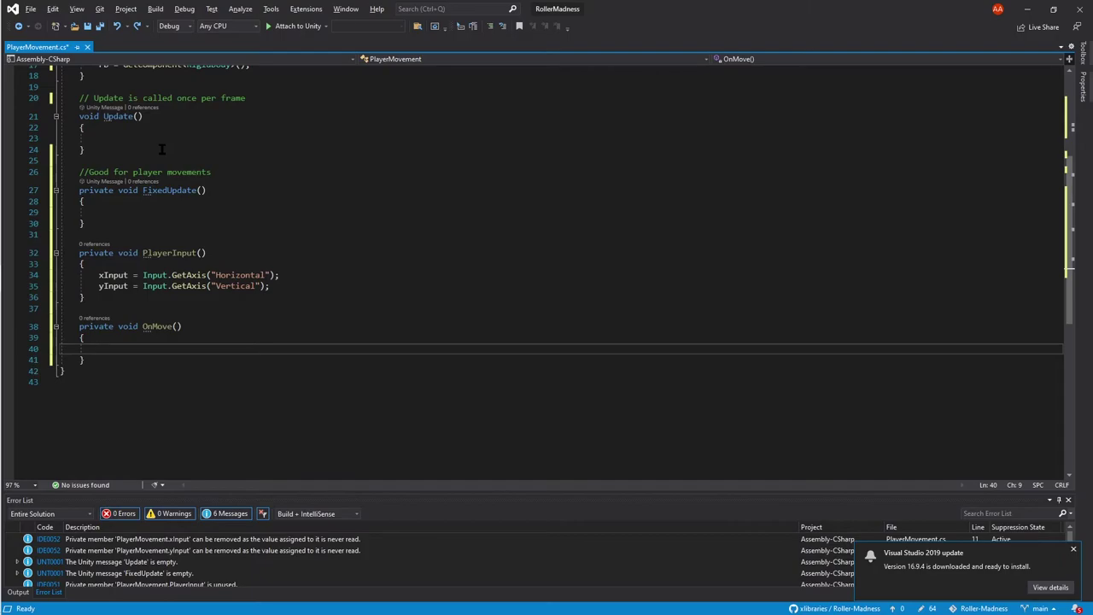
pyautogui.write('rb.')
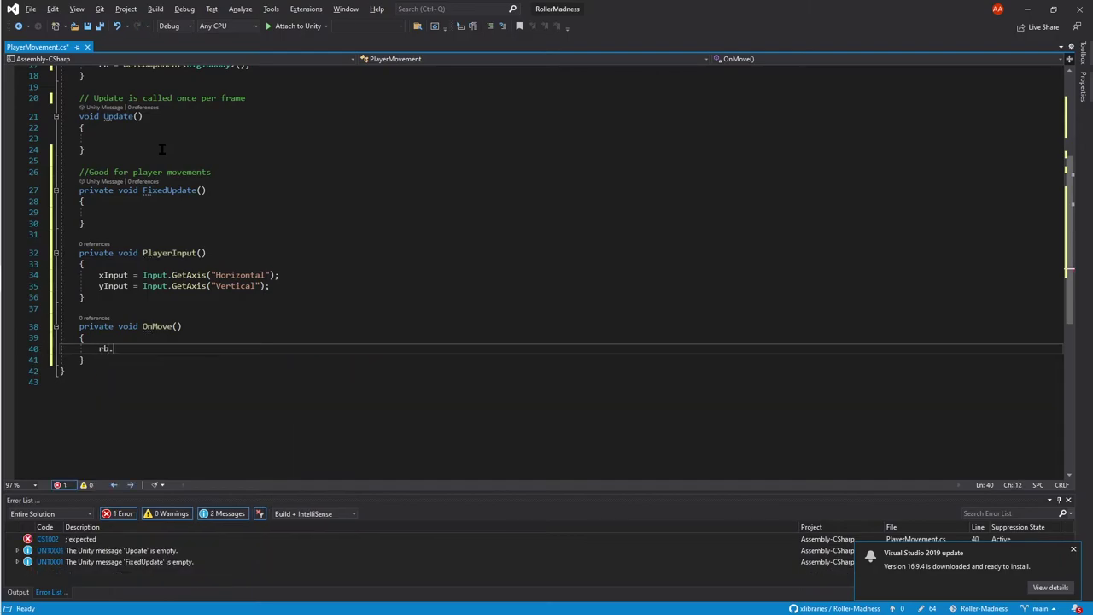
pyautogui.write('Add')
pyautogui.press('Down')
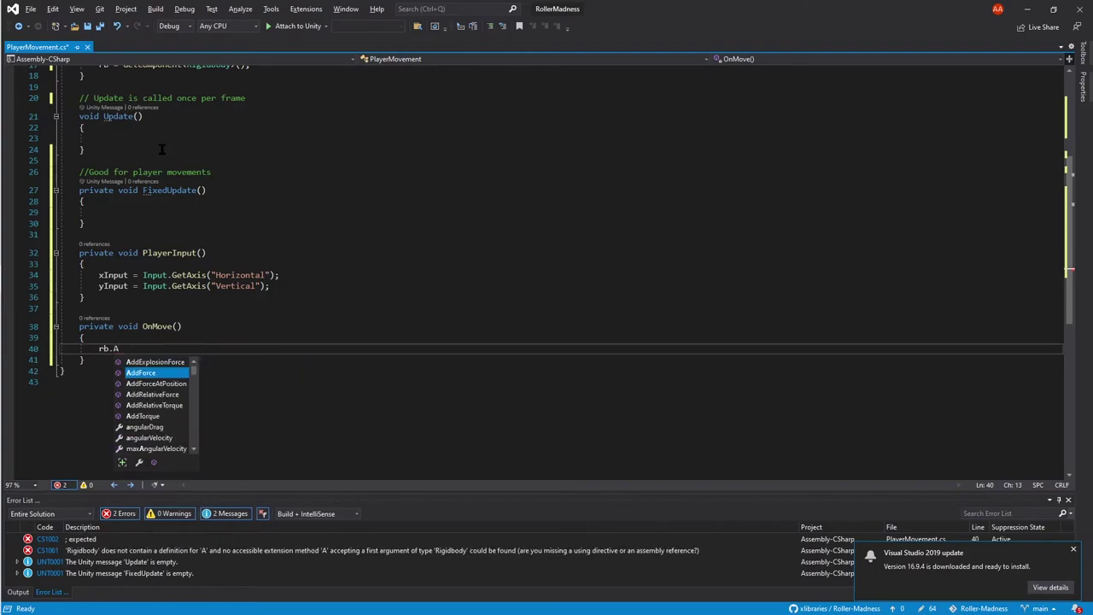
pyautogui.press('Tab')
pyautogui.write('(')
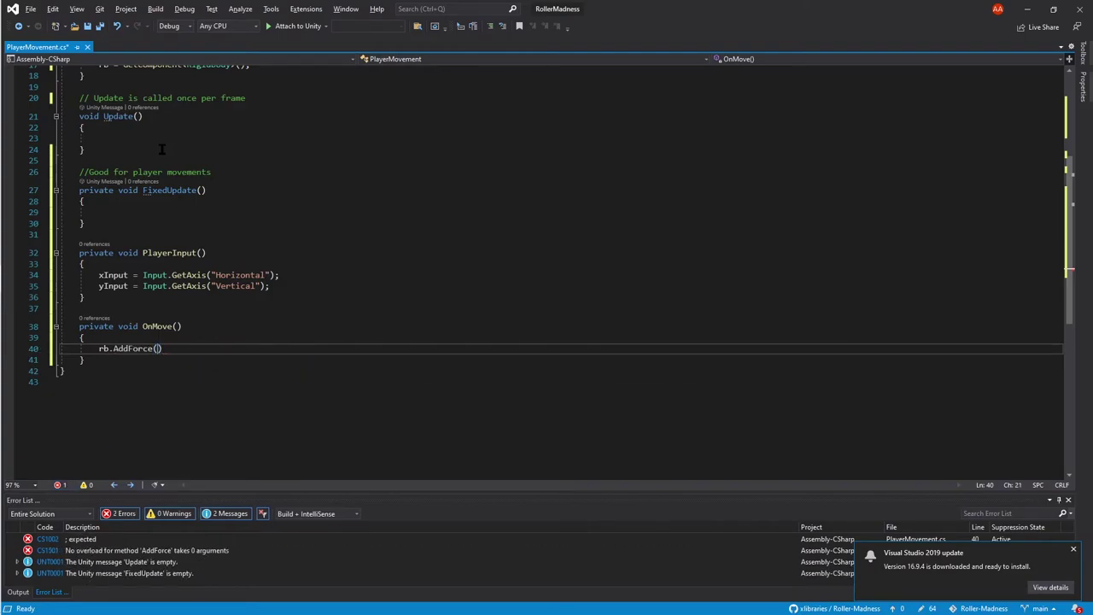
pyautogui.write('new ve')
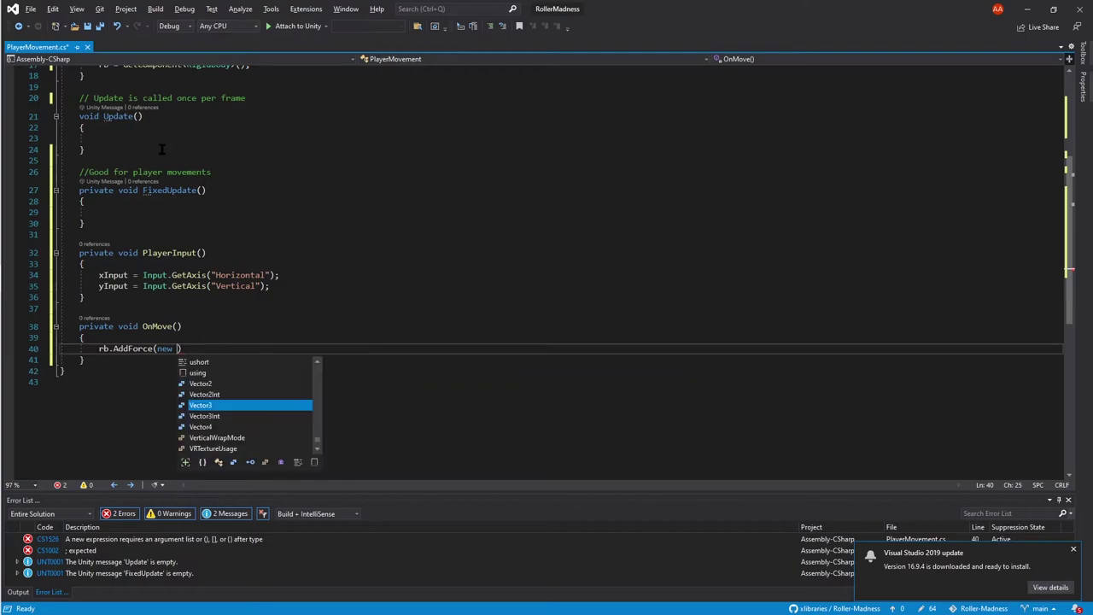
pyautogui.press('Tab')
# Fill the Vector3 with xInput, 0f, yInput and end the statement with a semicolon.
pyautogui.write('()')
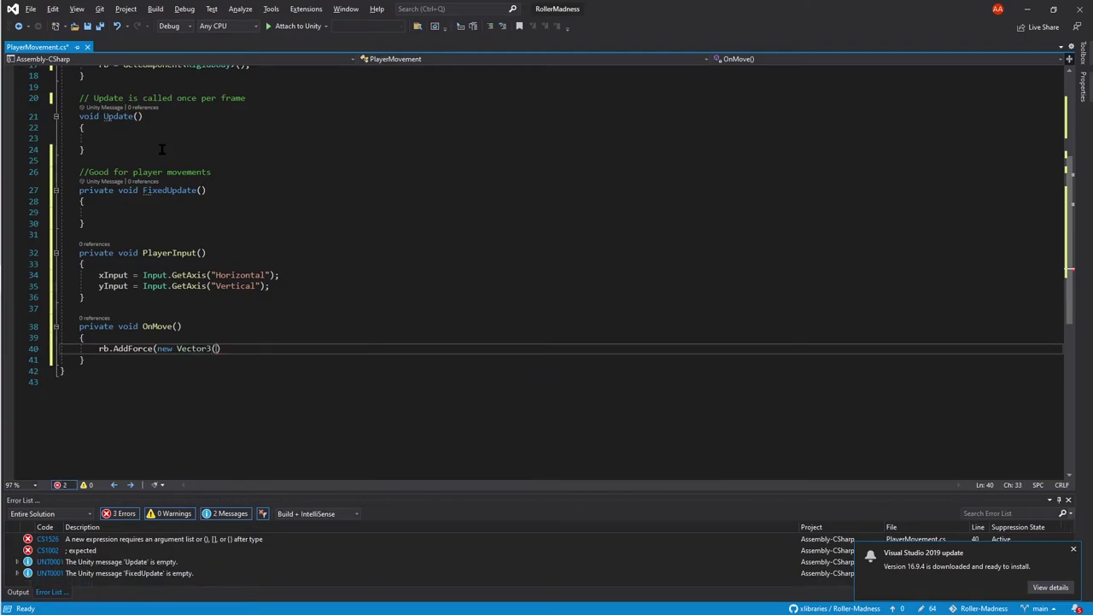
pyautogui.write('xI')
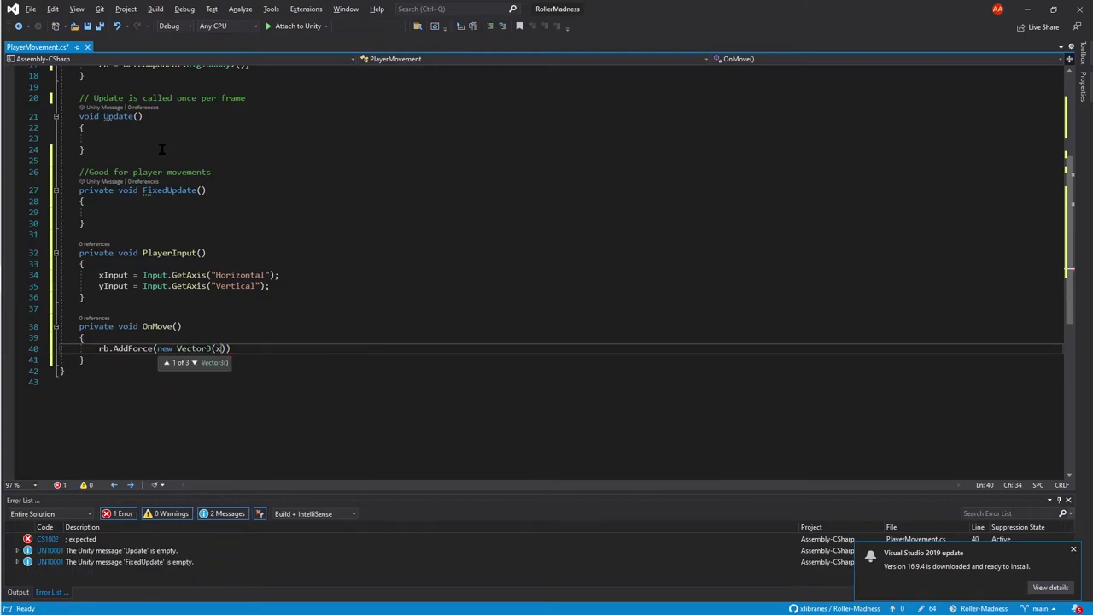
pyautogui.press('Tab')
pyautogui.write(',')
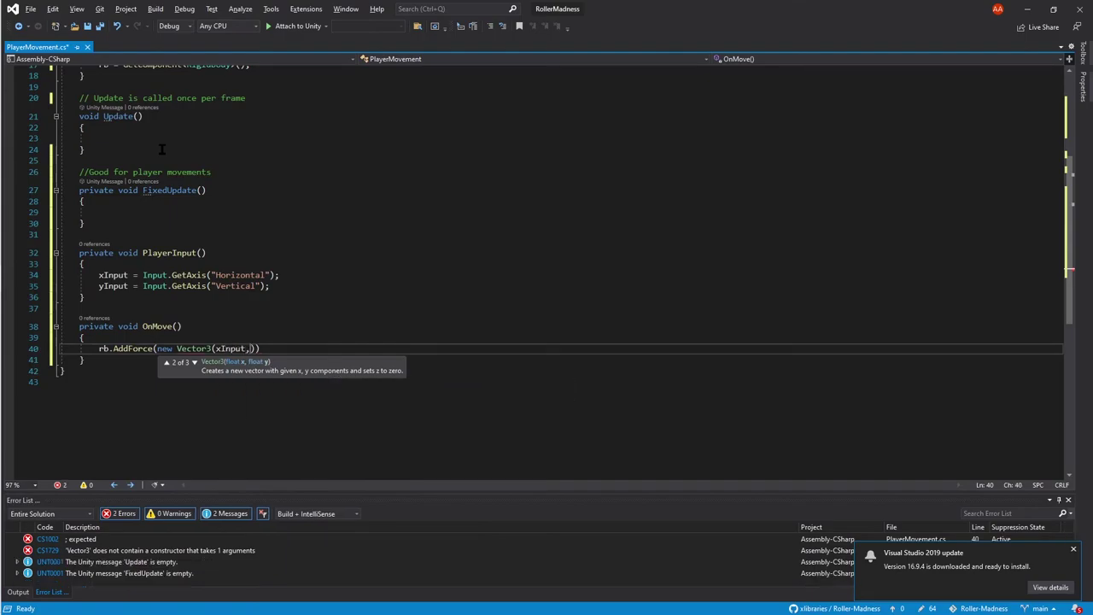
pyautogui.write(' 0 ')
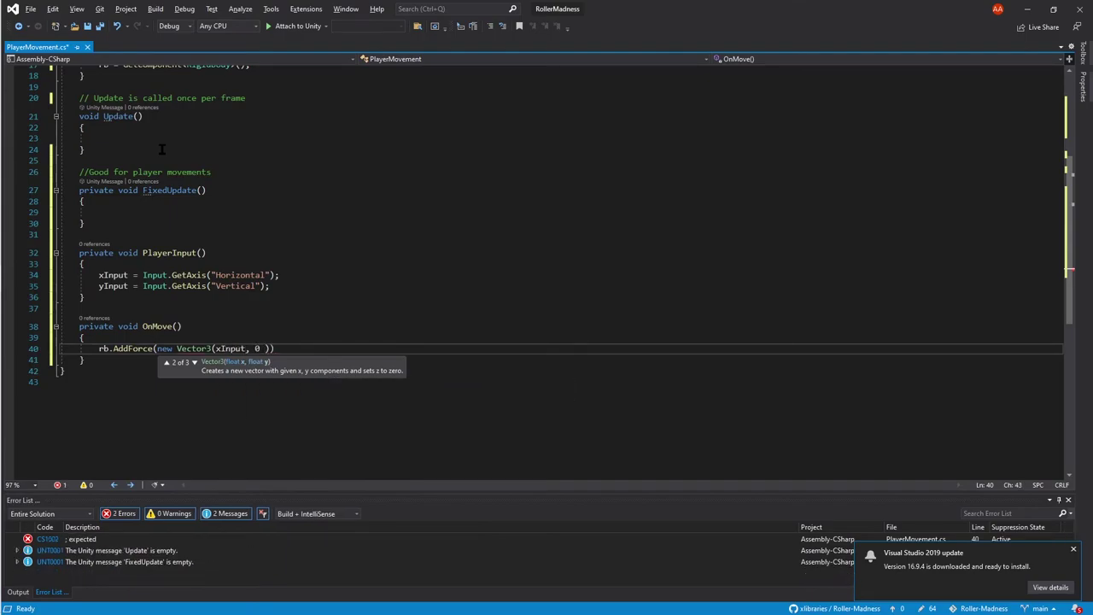
pyautogui.write(' ,')
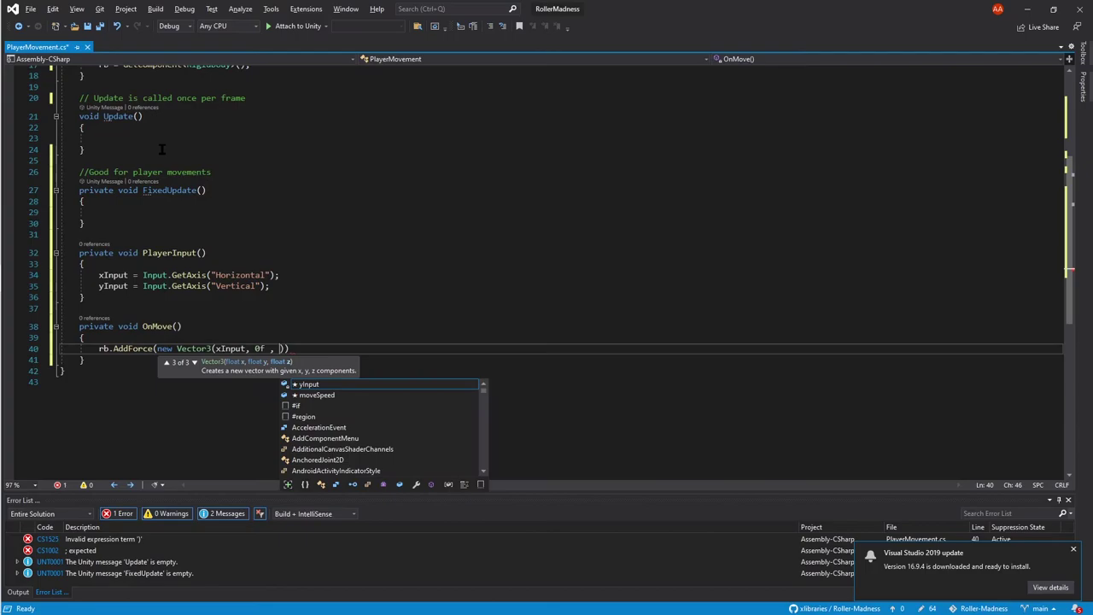
pyautogui.press('Tab')
pyautogui.press('Left')
pyautogui.press('Left')
pyautogui.press('Left')
pyautogui.press('Left')
pyautogui.press('Left')
pyautogui.press('Left')
pyautogui.press('Left')
pyautogui.press('Left')
pyautogui.press('Left')
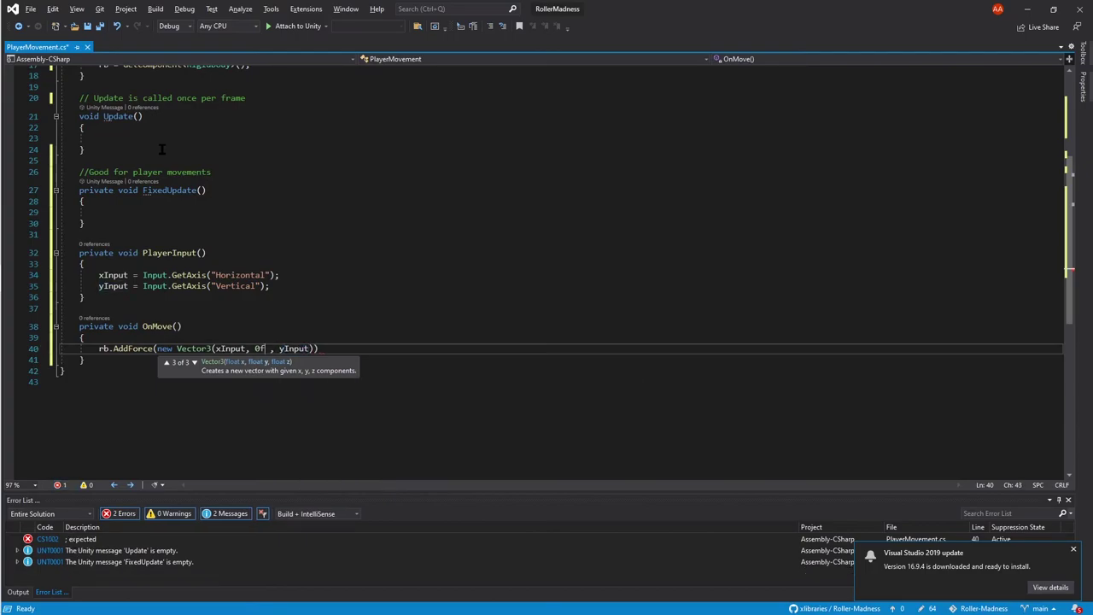
pyautogui.press('BackSpace')
pyautogui.press('Right')
pyautogui.press('Right')
pyautogui.write(';')
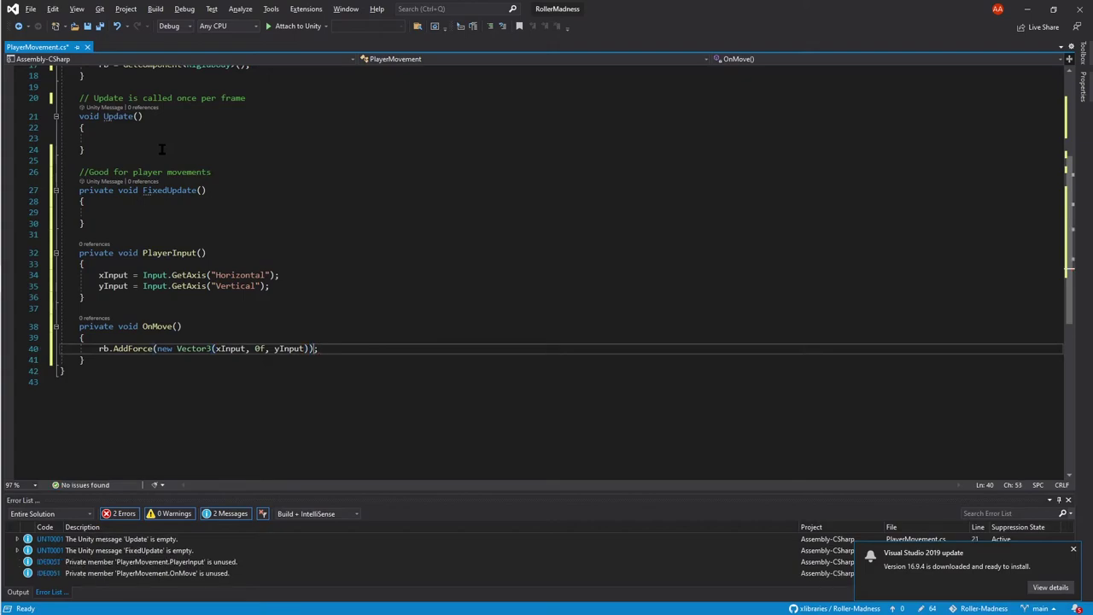
pyautogui.press('Right')
# Append * moveSpeed to the AddForce vector on line 40 and check the moveSpeed field.
pyautogui.scroll(4, 162, 150)
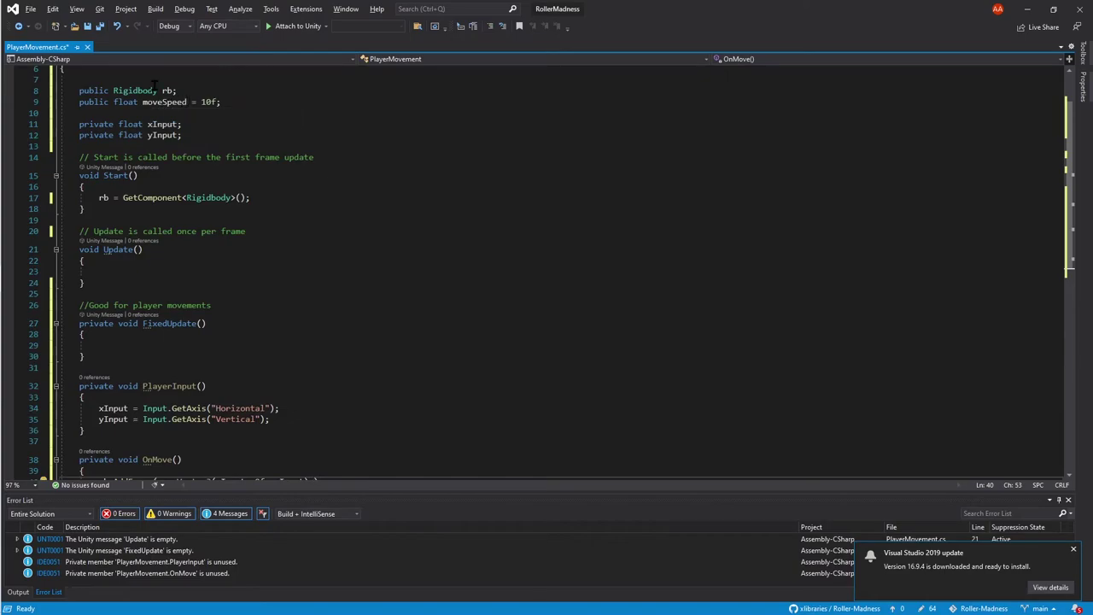
pyautogui.scroll(-7, 220, 189)
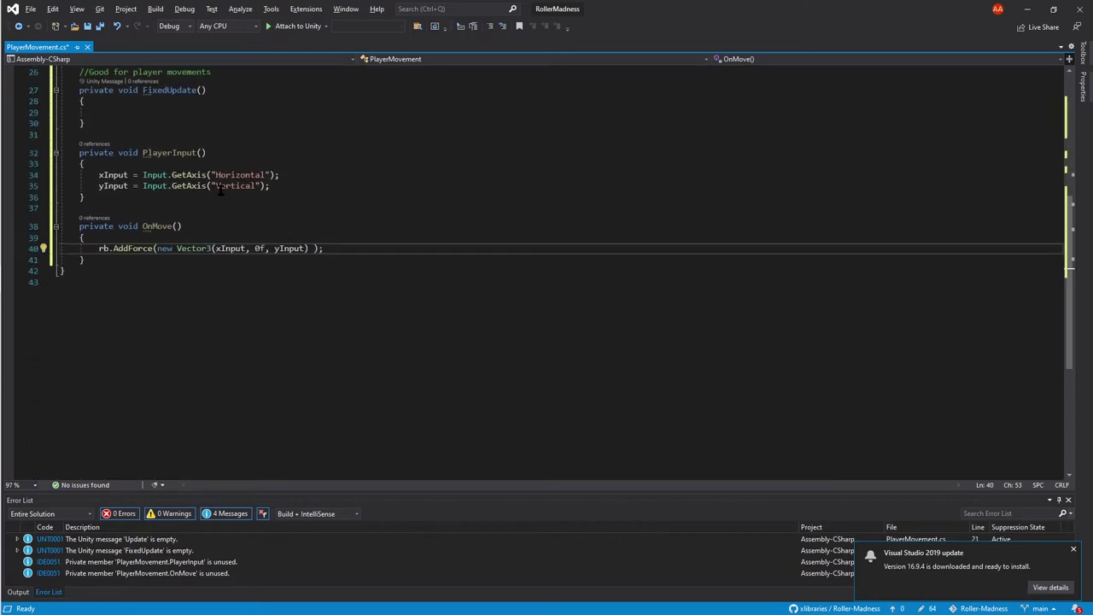
pyautogui.scroll(1, 220, 189)
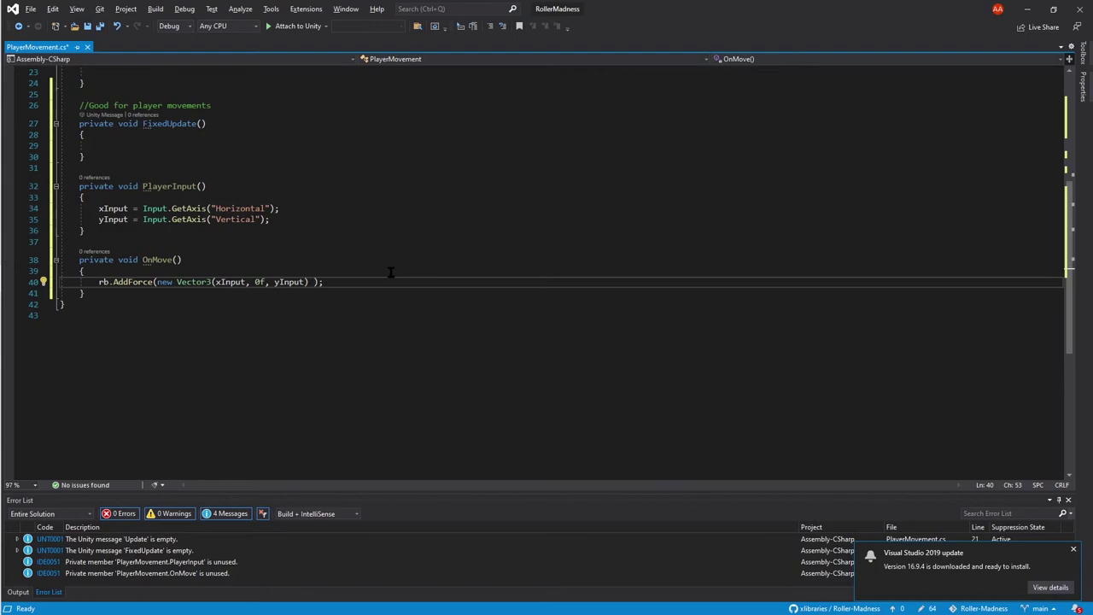
pyautogui.write('* ')
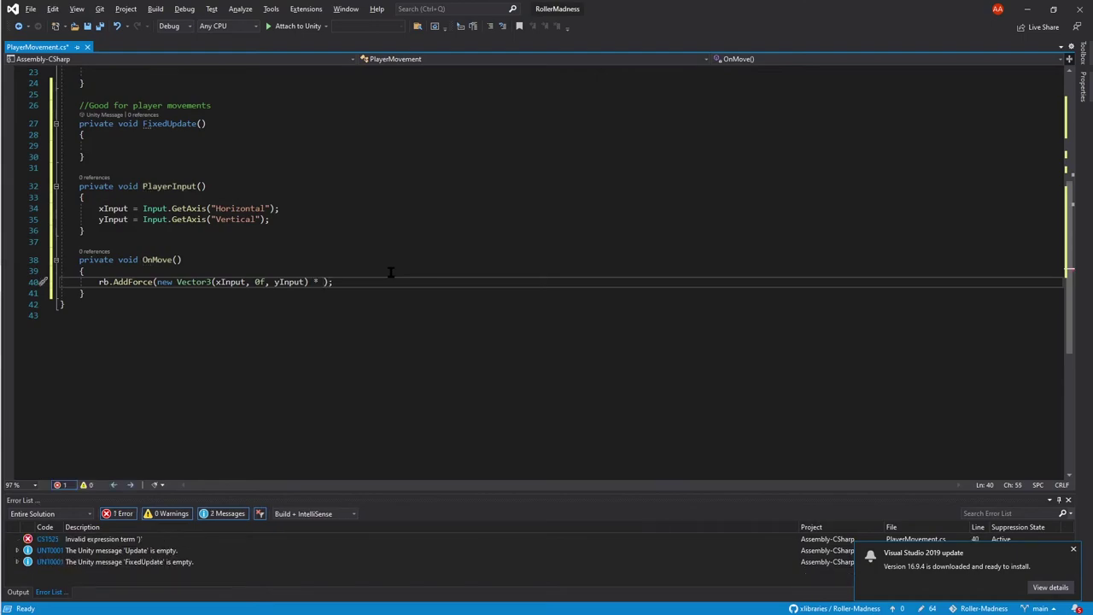
pyautogui.write('moveSpeed')
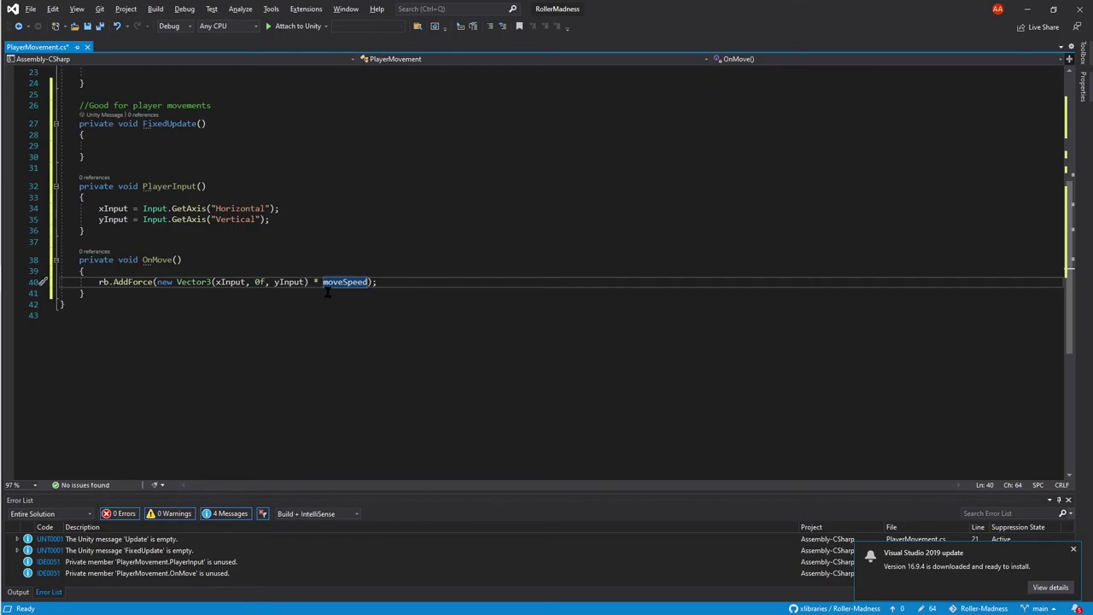
pyautogui.scroll(7, 327, 293)
pyautogui.scroll(-6, 327, 293)
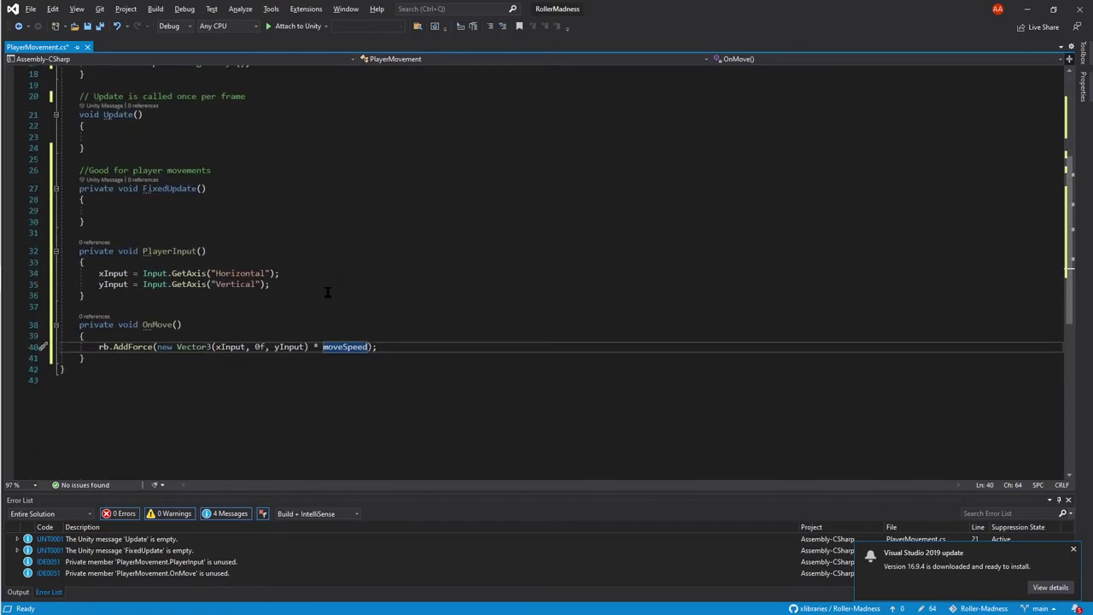
pyautogui.scroll(2, 327, 293)
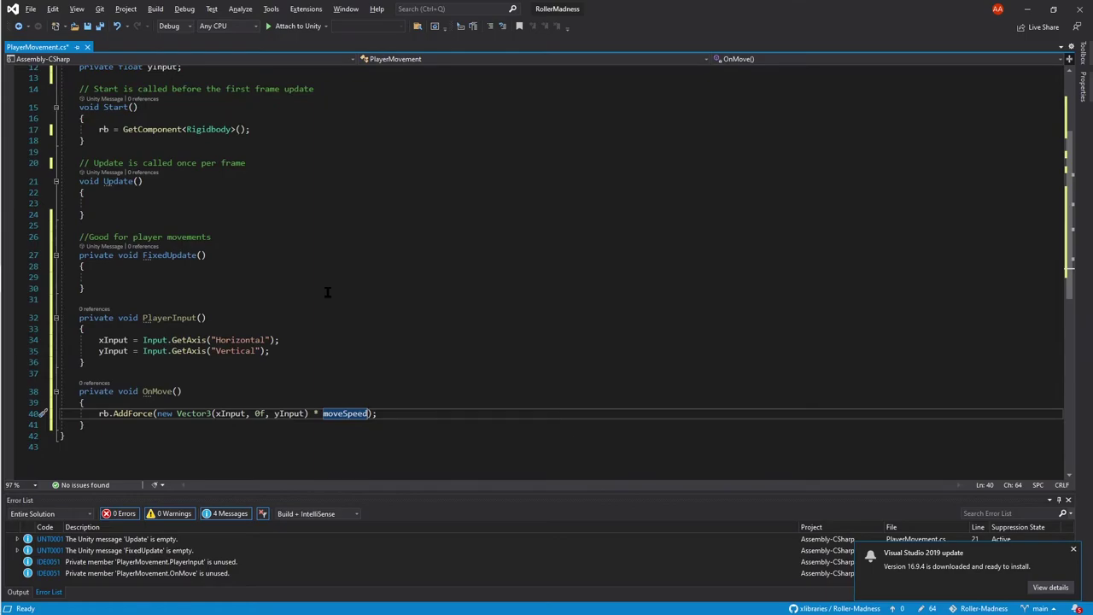
pyautogui.scroll(3, 327, 292)
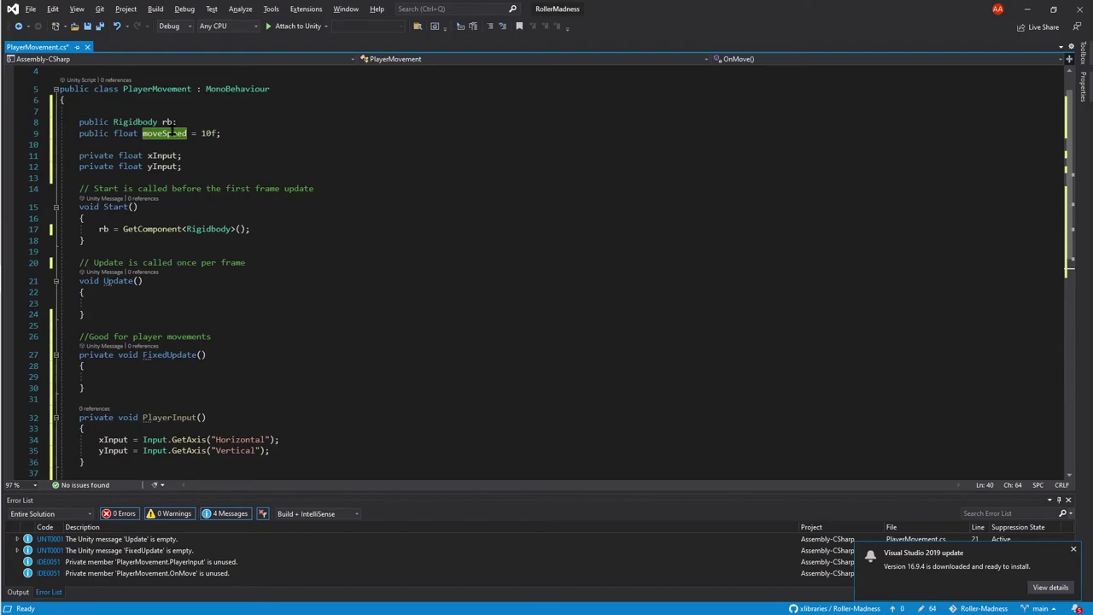
pyautogui.scroll(-4, 239, 344)
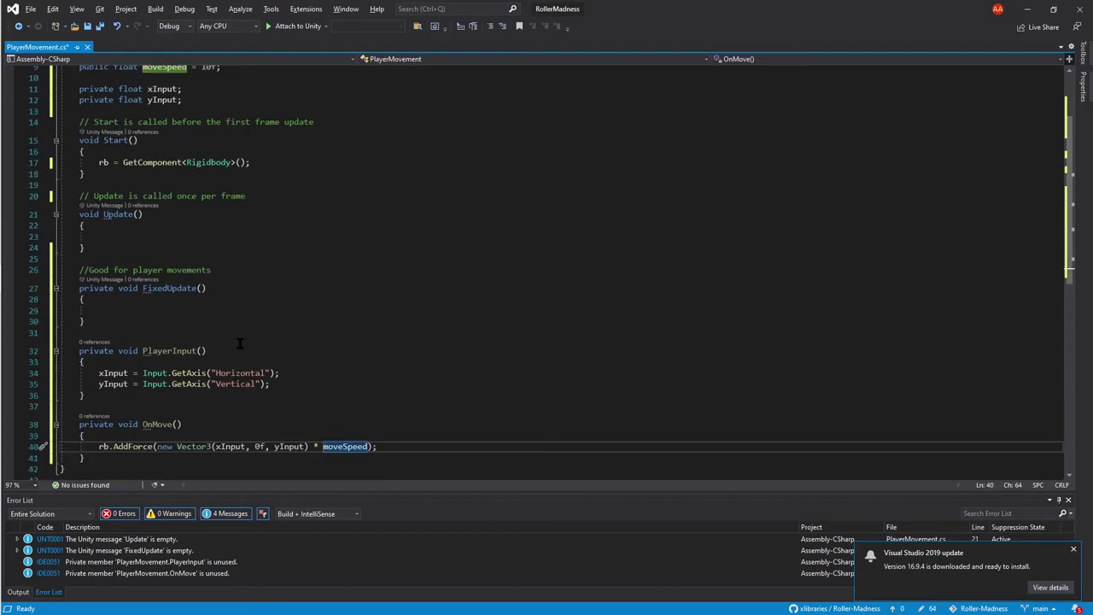
pyautogui.scroll(5, 239, 343)
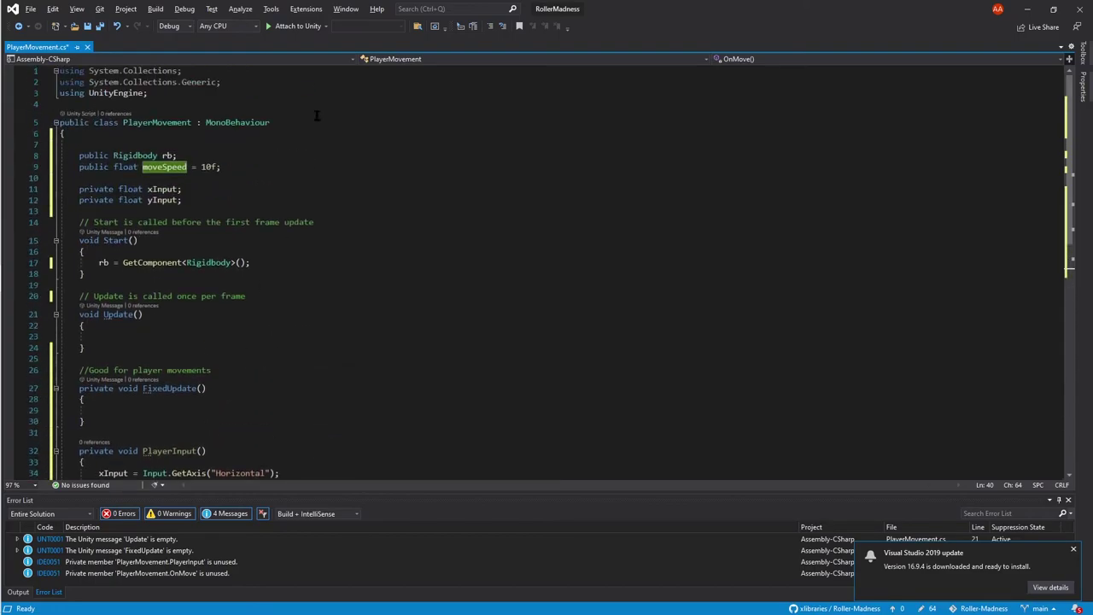
# Add an OnMove(); call inside the FixedUpdate() body.
pyautogui.click(242, 338)
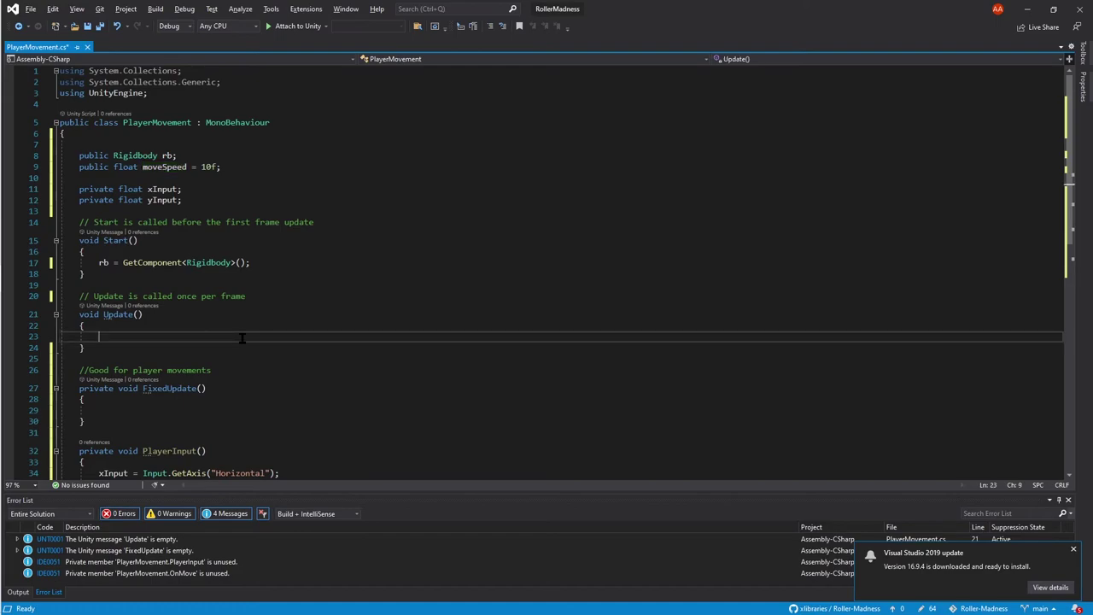
pyautogui.click(181, 403)
pyautogui.press('Down')
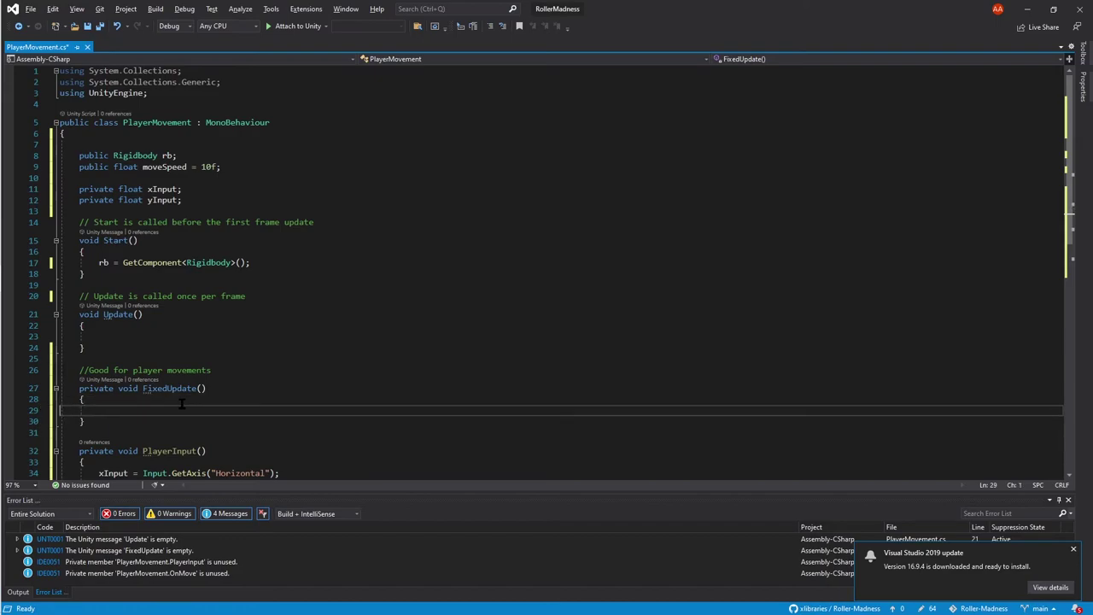
pyautogui.press('Tab')
pyautogui.write('On')
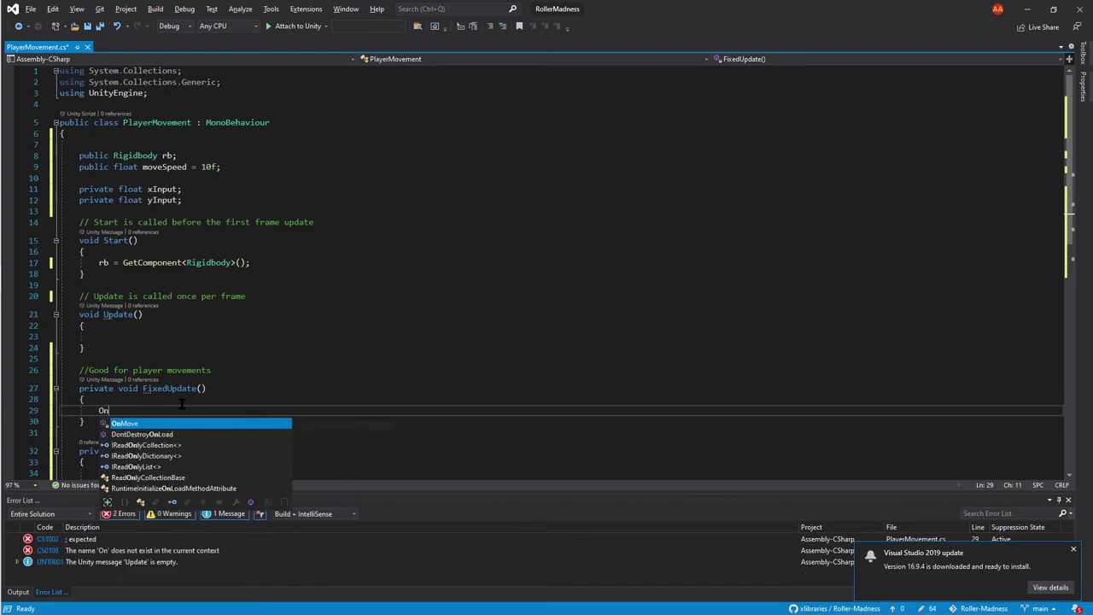
pyautogui.write('Move();')
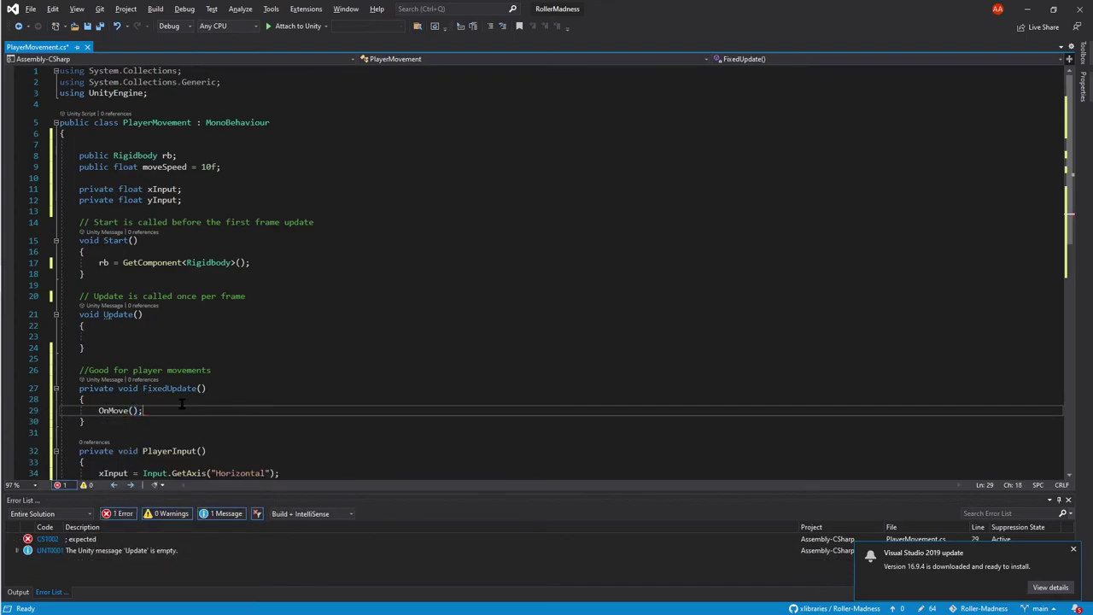
pyautogui.scroll(-2, 182, 405)
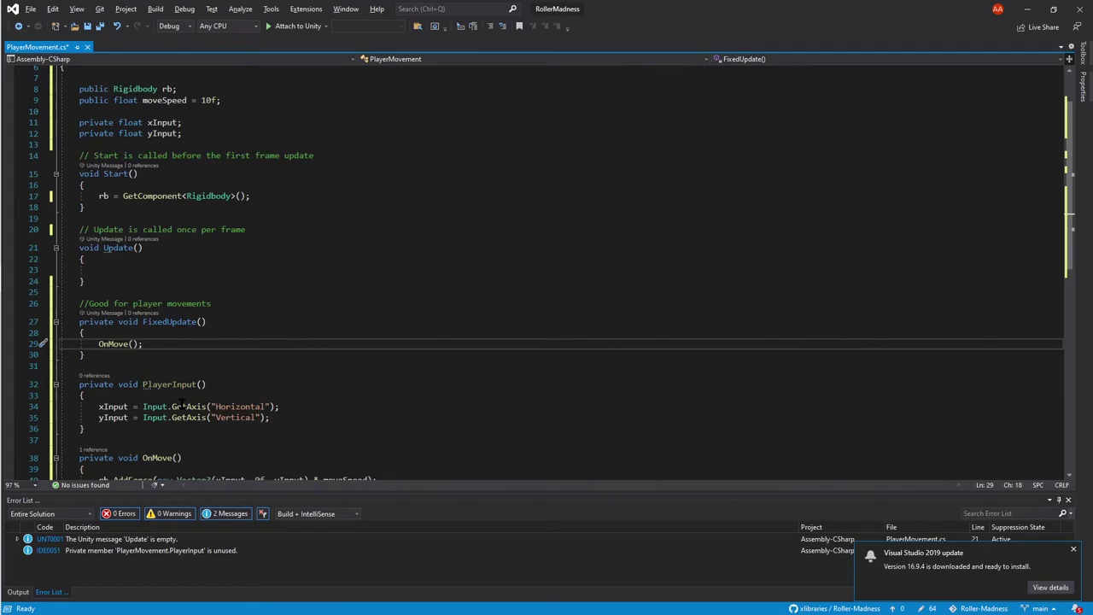
# Add a PlayerInput() call inside the Update() body.
pyautogui.click(186, 270)
pyautogui.write('PlayerInput();')
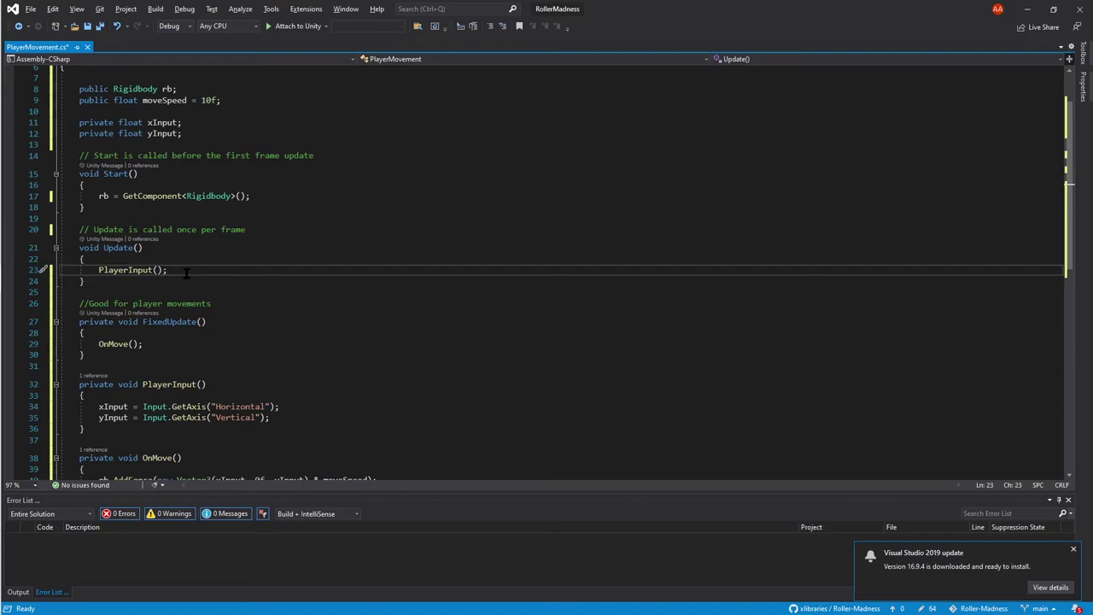
pyautogui.scroll(2, 185, 273)
pyautogui.scroll(-7, 473, 122)
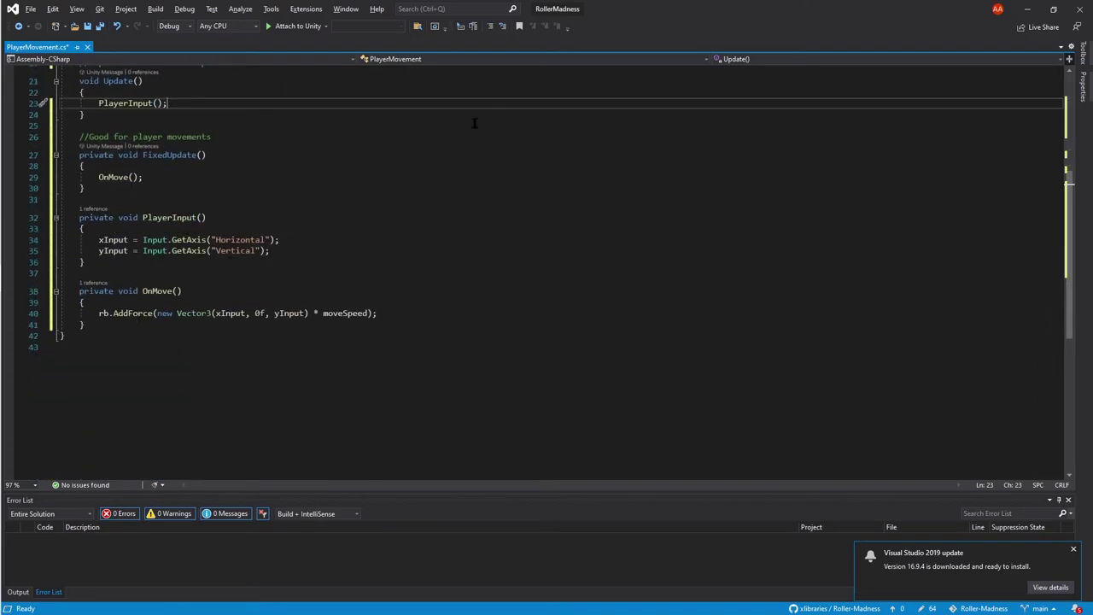
pyautogui.scroll(2, 493, 132)
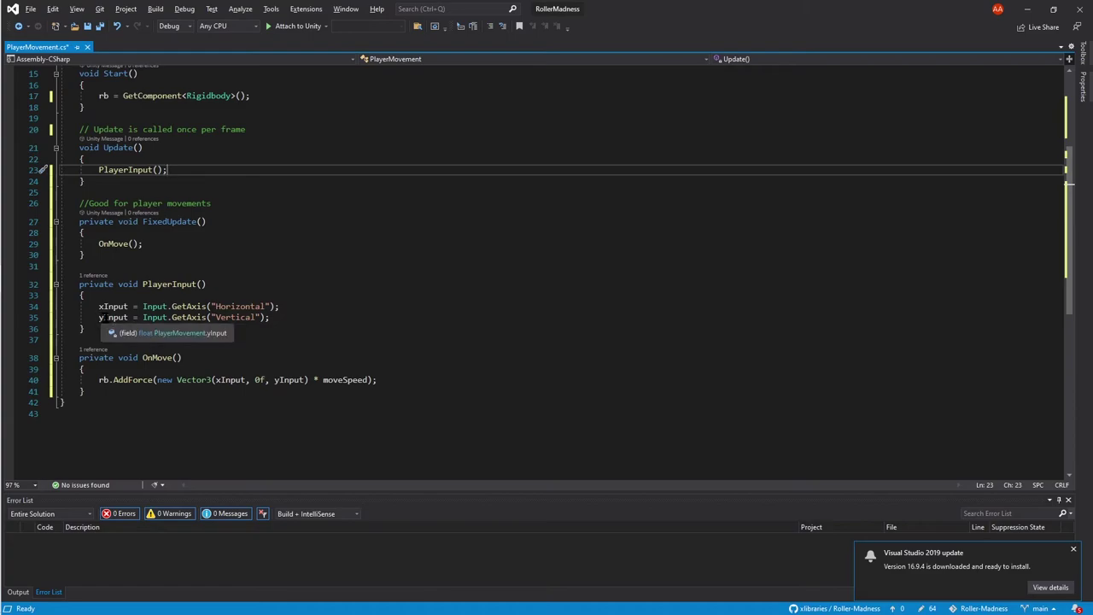
pyautogui.hotkey('alt', 'Tab')
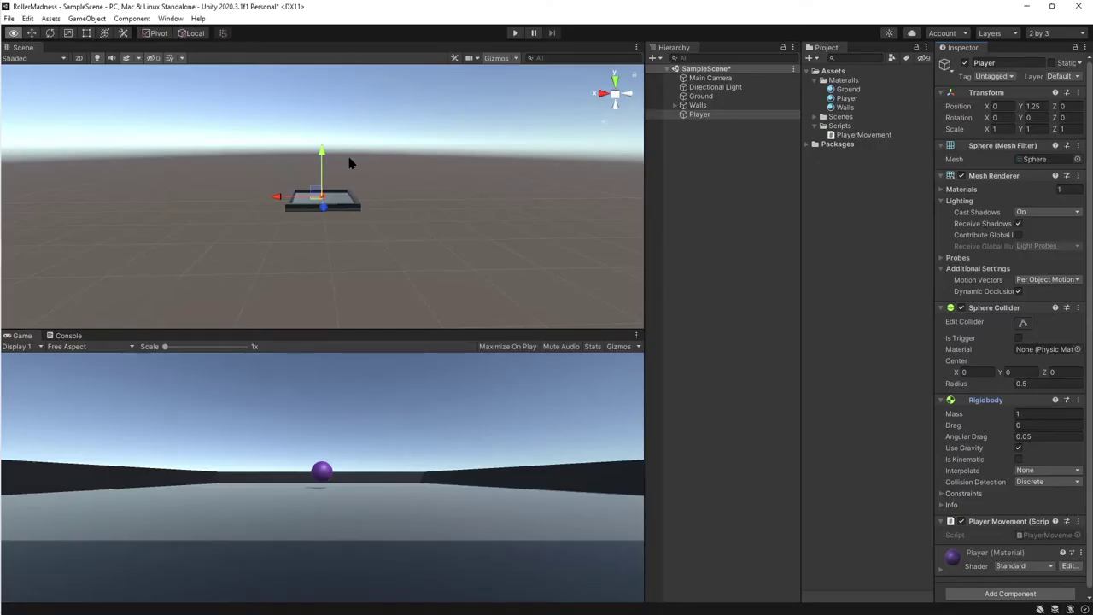
pyautogui.keyDown('alt'); pyautogui.moveTo(328, 196); pyautogui.dragTo(536, 251); pyautogui.keyUp('alt')
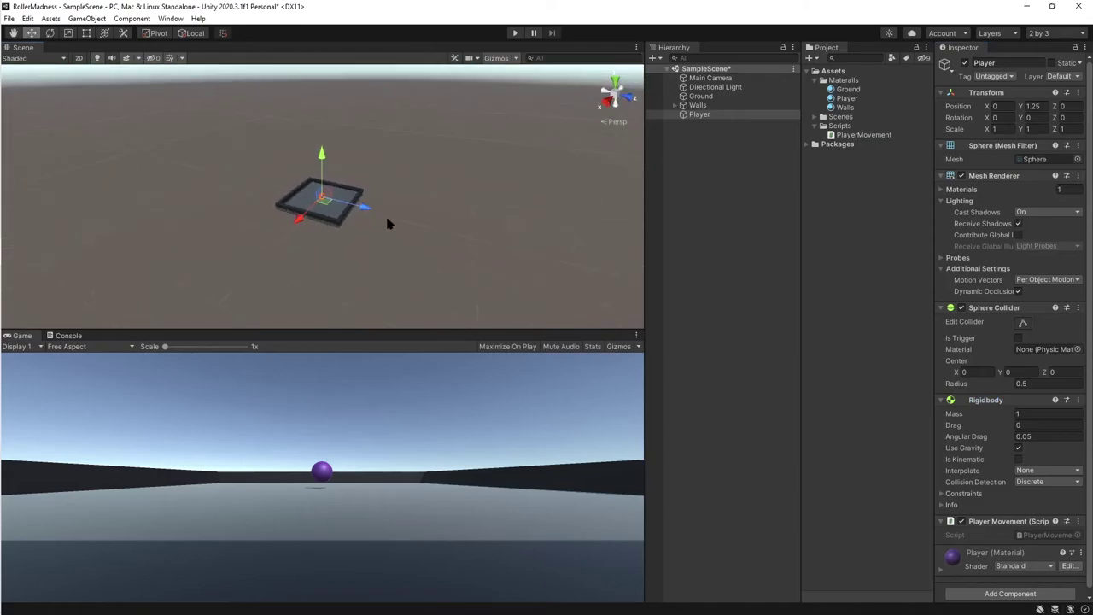
pyautogui.moveTo(362, 210)
pyautogui.mouseDown()
pyautogui.moveTo(426, 225)
pyautogui.moveTo(313, 193)
pyautogui.moveTo(378, 199)
pyautogui.mouseUp()
pyautogui.hotkey('alt', 'Tab')
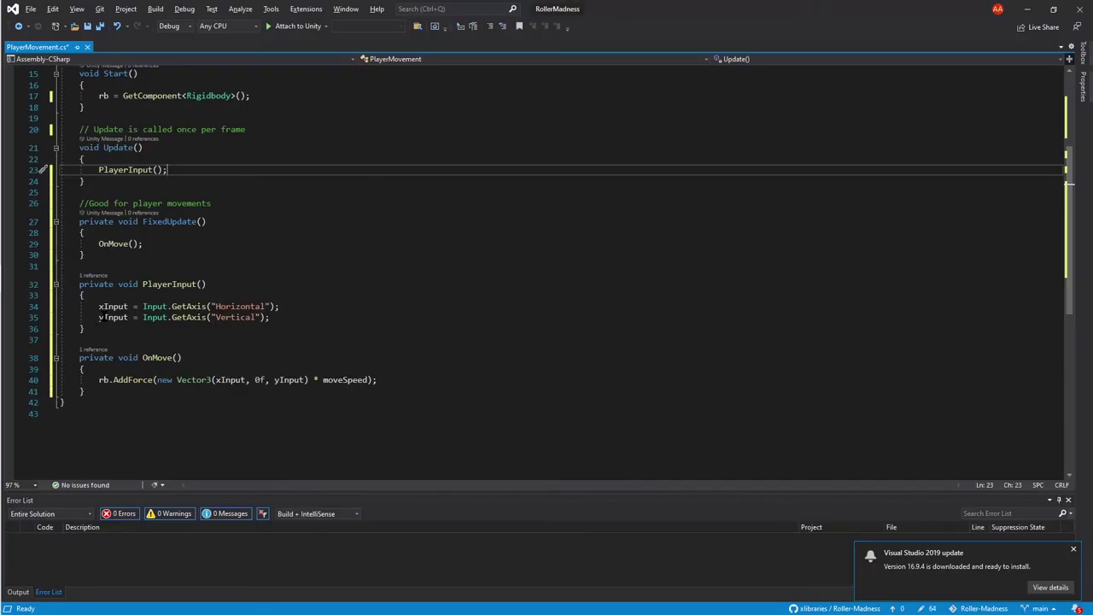
# Save PlayerMovement.cs and drag the Player's Rigidbody into the Player Movement Rb slot.
pyautogui.click(102, 317)
pyautogui.hotkey('ctrl', 's')
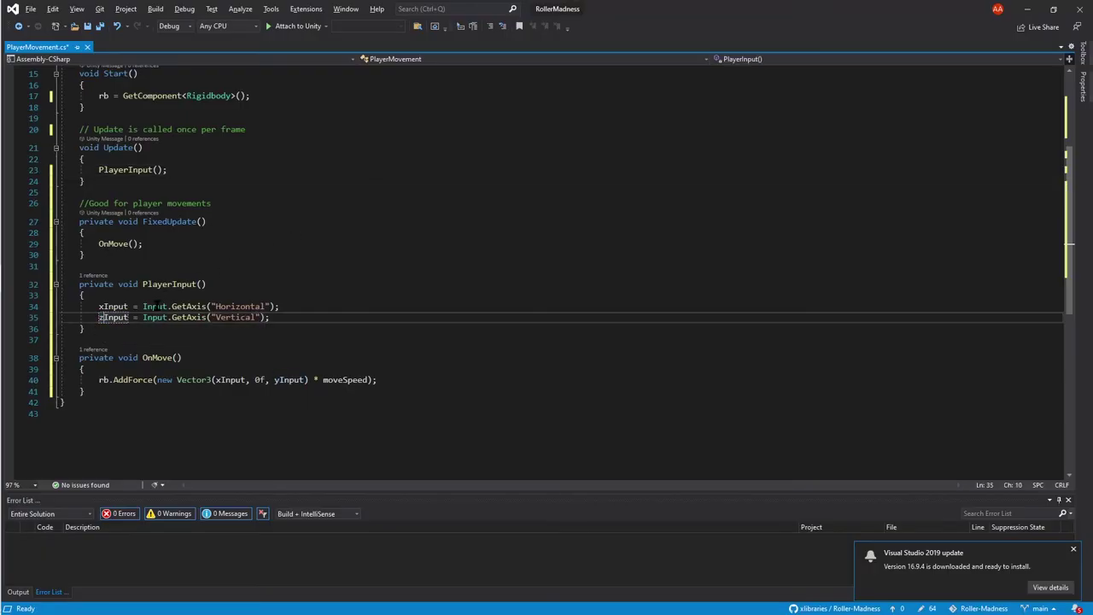
pyautogui.scroll(3, 365, 244)
pyautogui.hotkey('alt', 'Tab')
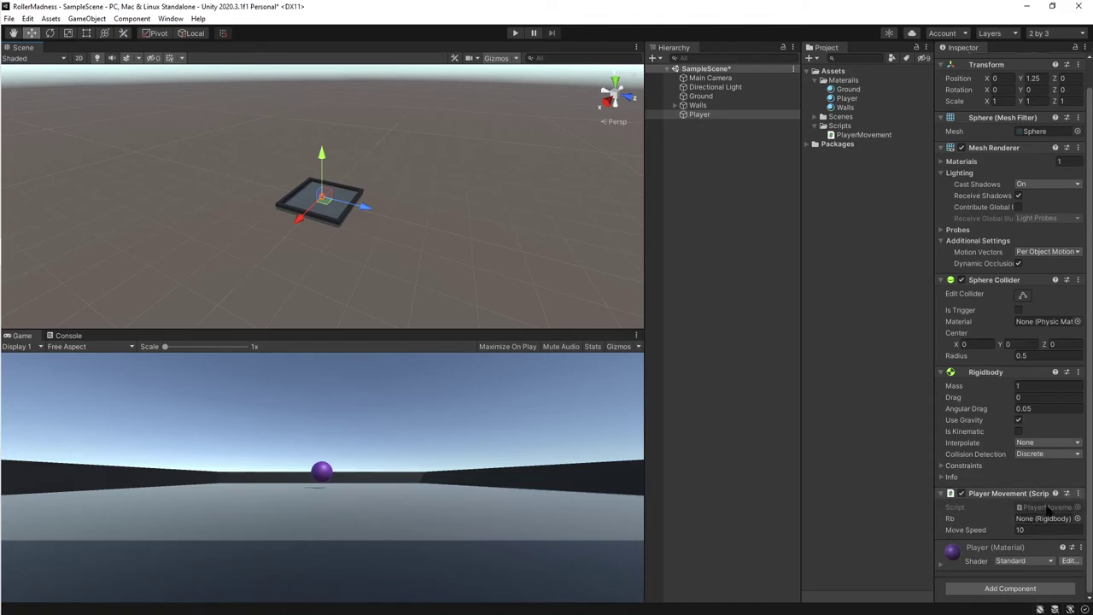
pyautogui.moveTo(1004, 373); pyautogui.dragTo(1047, 522)
# Review the xInput and yInput field declarations in the script, then return to Unity.
pyautogui.hotkey('alt', 'Tab')
pyautogui.scroll(1, 229, 155)
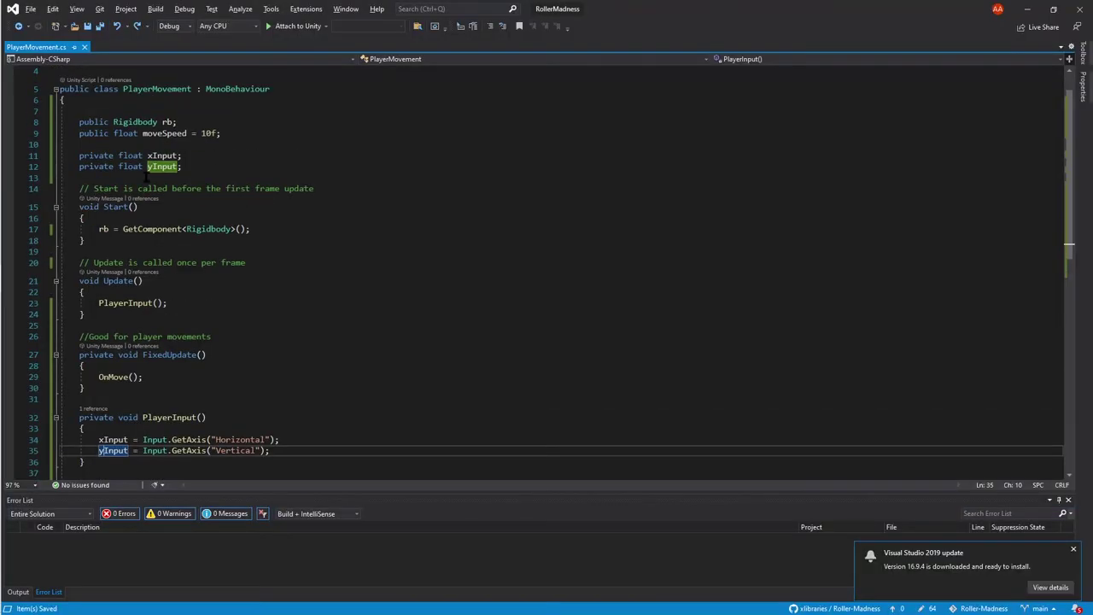
pyautogui.click(112, 167)
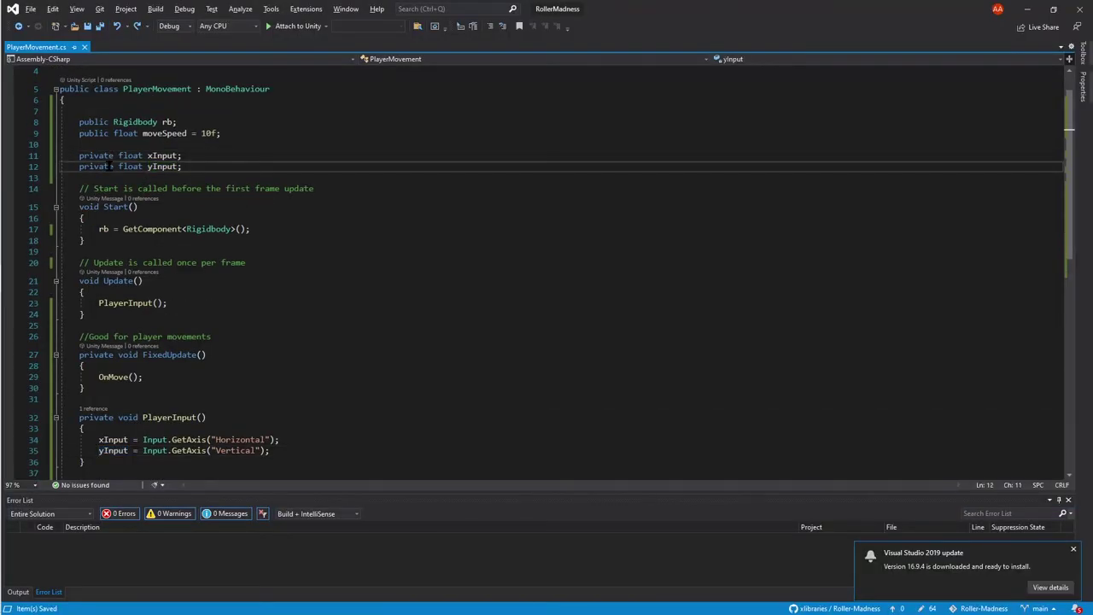
pyautogui.click(106, 155)
pyautogui.hotkey('alt', 'Tab')
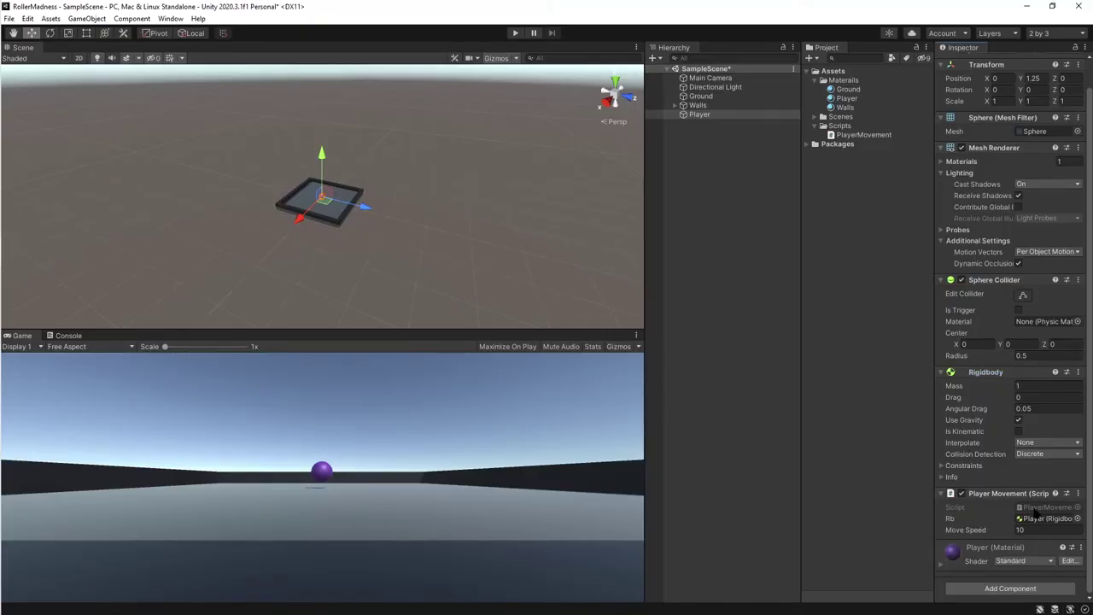
pyautogui.hotkey('alt', 'Tab')
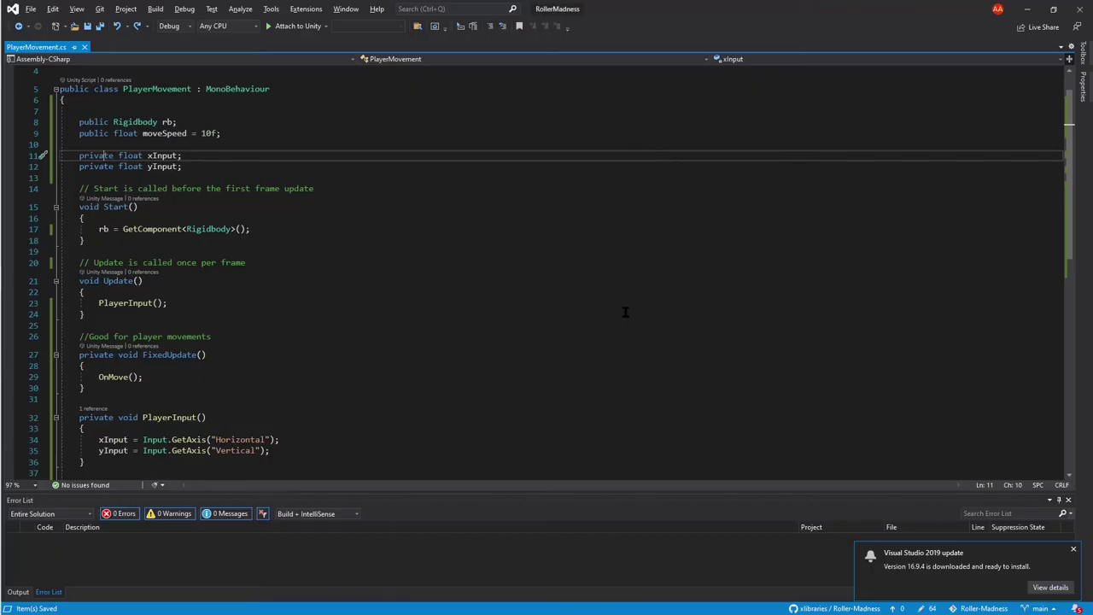
pyautogui.scroll(-4, 225, 389)
pyautogui.hotkey('alt', 'Tab')
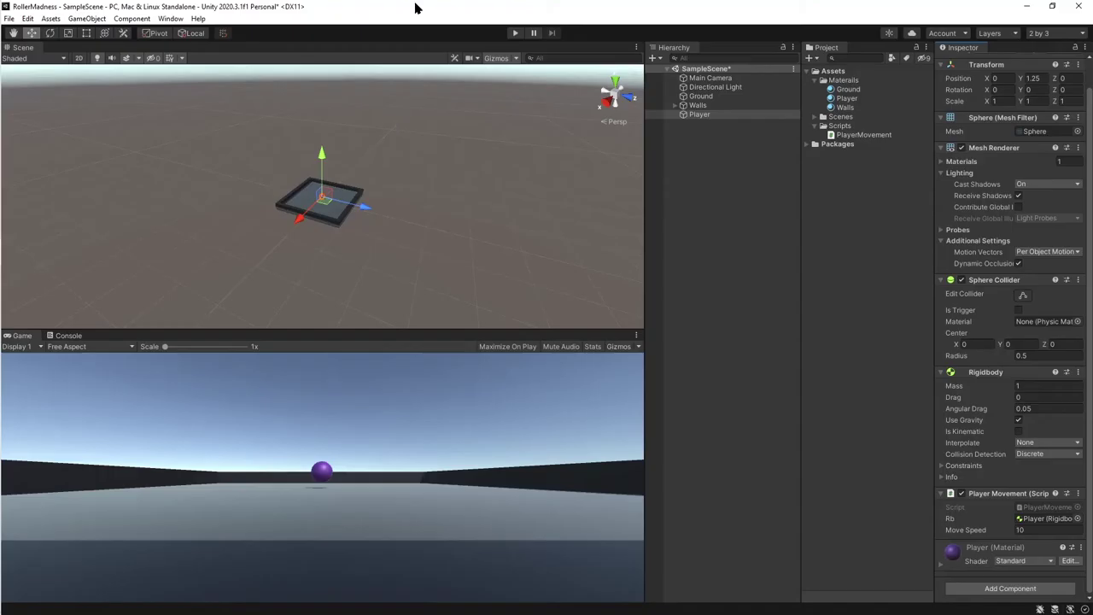
# Play-test the ball, rolling it left, back and right with the arrow keys, then stop.
pyautogui.click(514, 34)
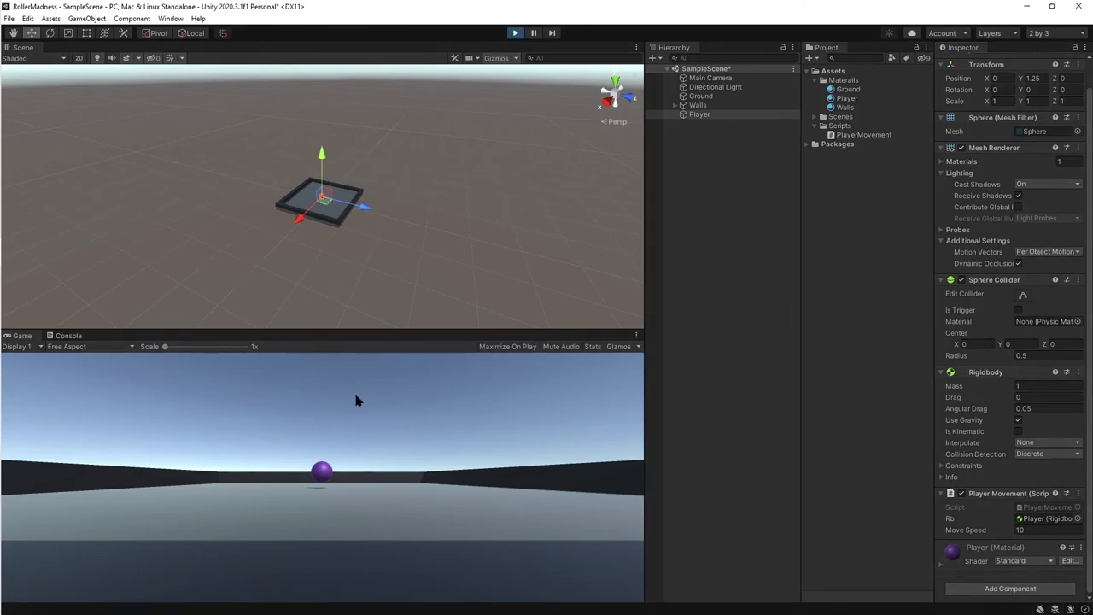
pyautogui.press('Left')
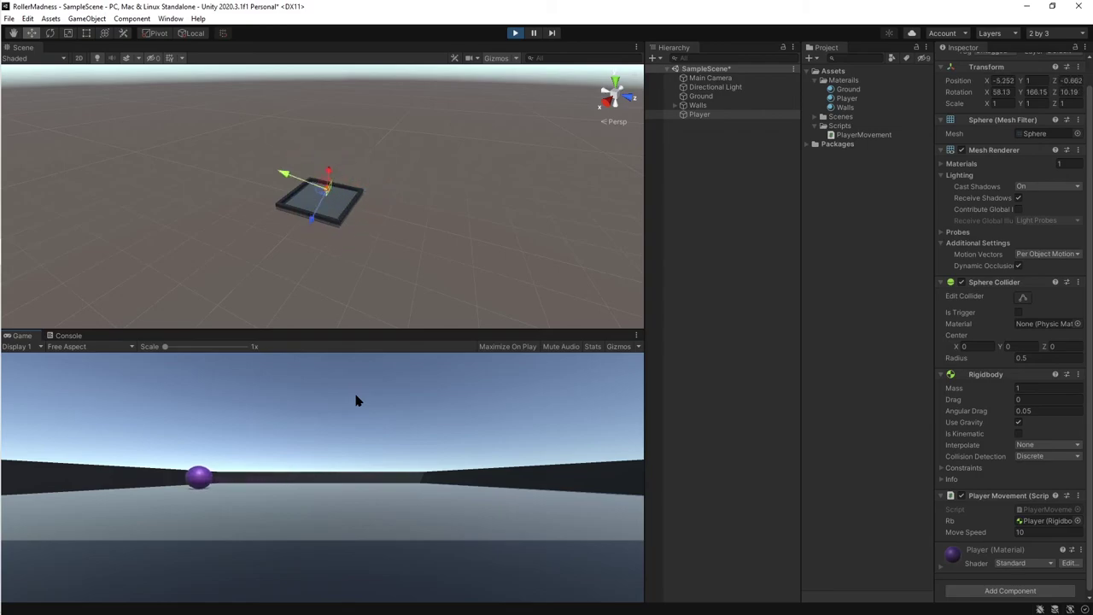
pyautogui.press('Down')
pyautogui.press('Right')
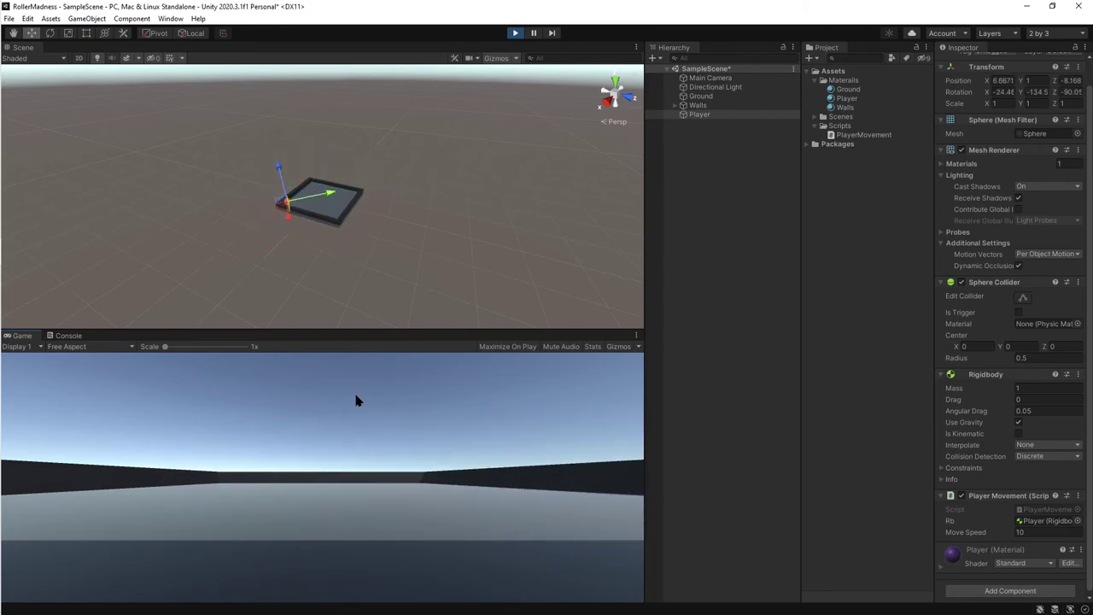
pyautogui.press('Left')
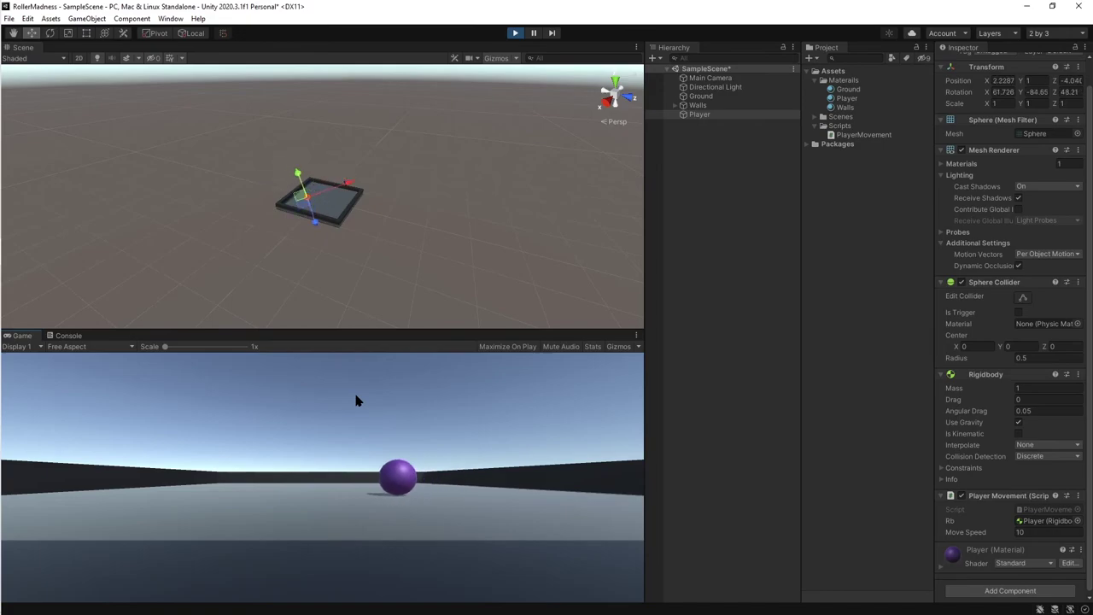
pyautogui.press('Right')
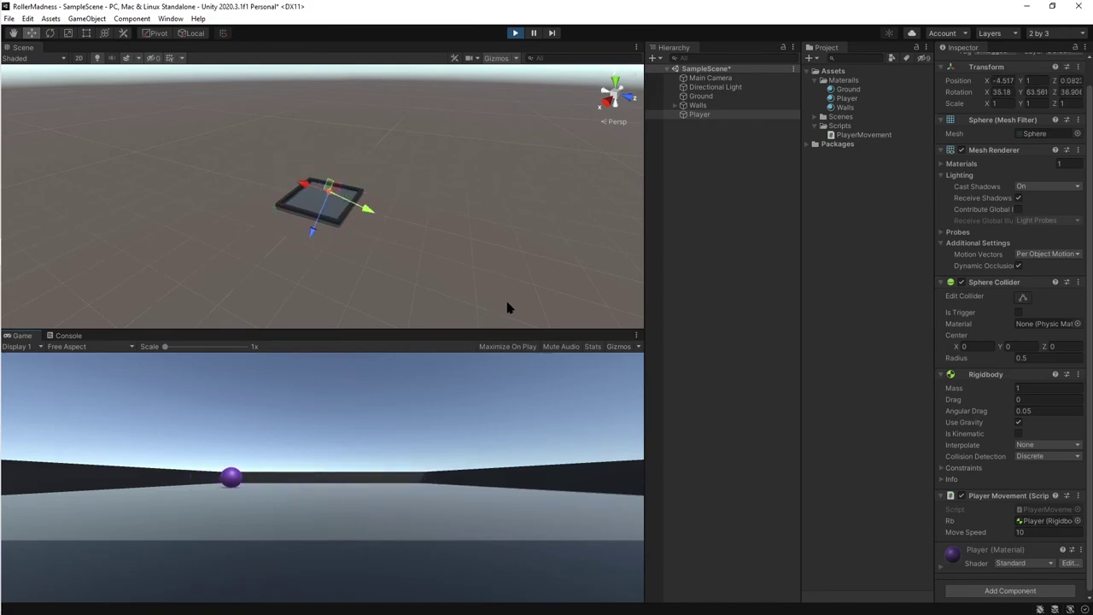
pyautogui.click(515, 33)
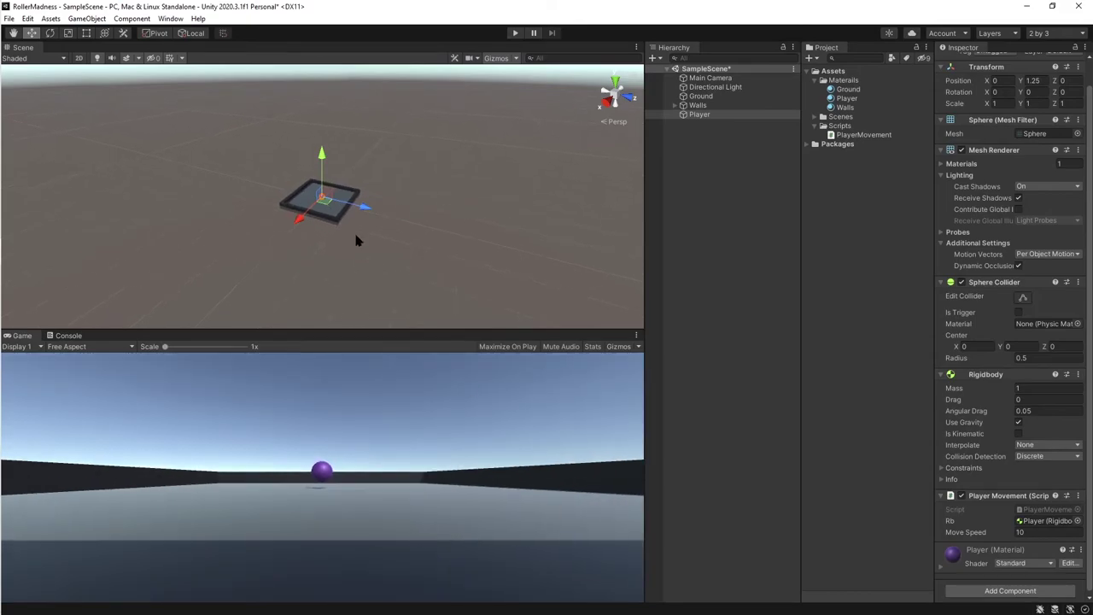
# Frame the Player, orbit over the arena, and play again steering with A, S, D, W.
pyautogui.press('f')
pyautogui.scroll(-10, 98, 282)
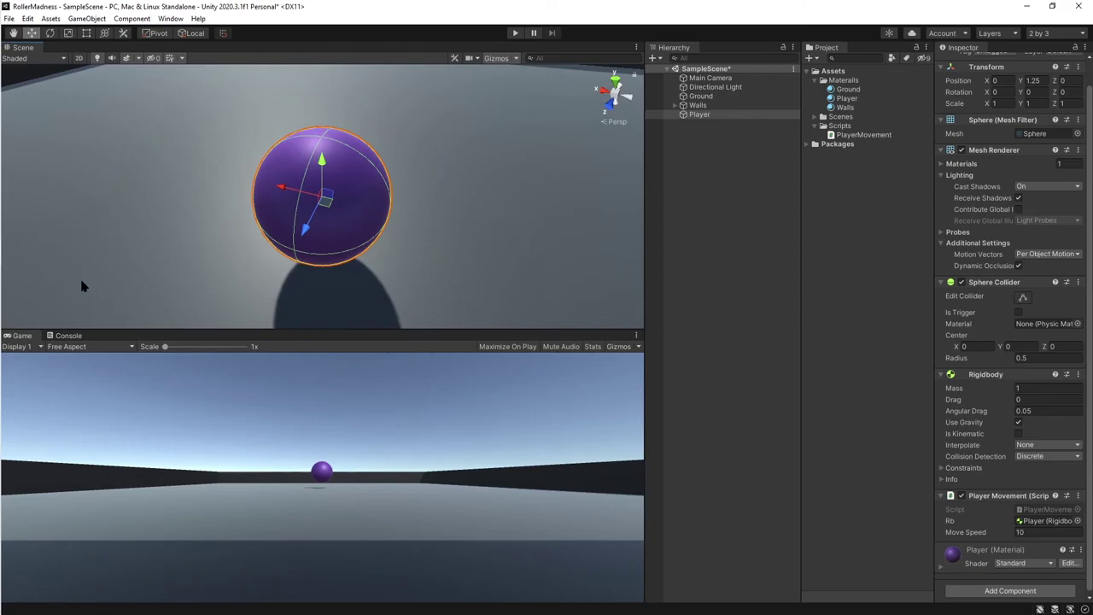
pyautogui.keyDown('alt'); pyautogui.moveTo(176, 341); pyautogui.dragTo(142, 285); pyautogui.keyUp('alt')
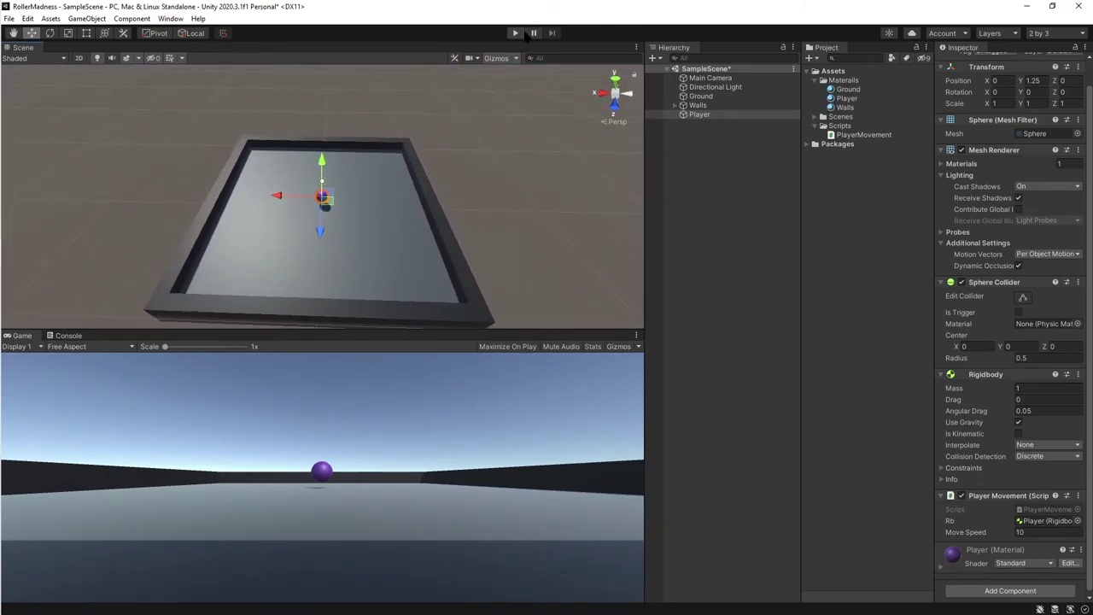
pyautogui.click(515, 32)
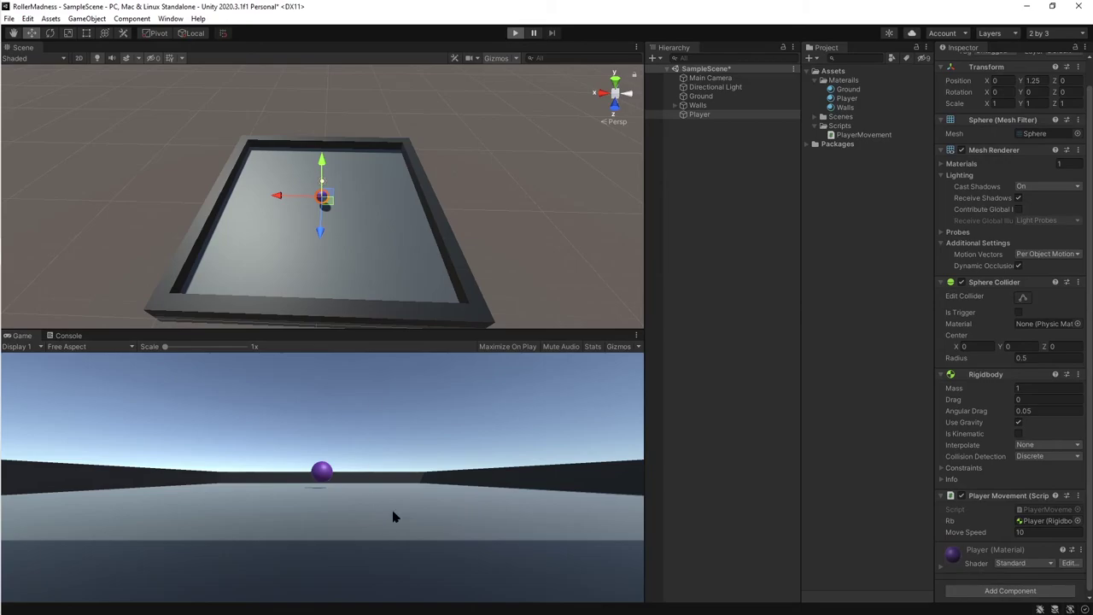
pyautogui.press('a')
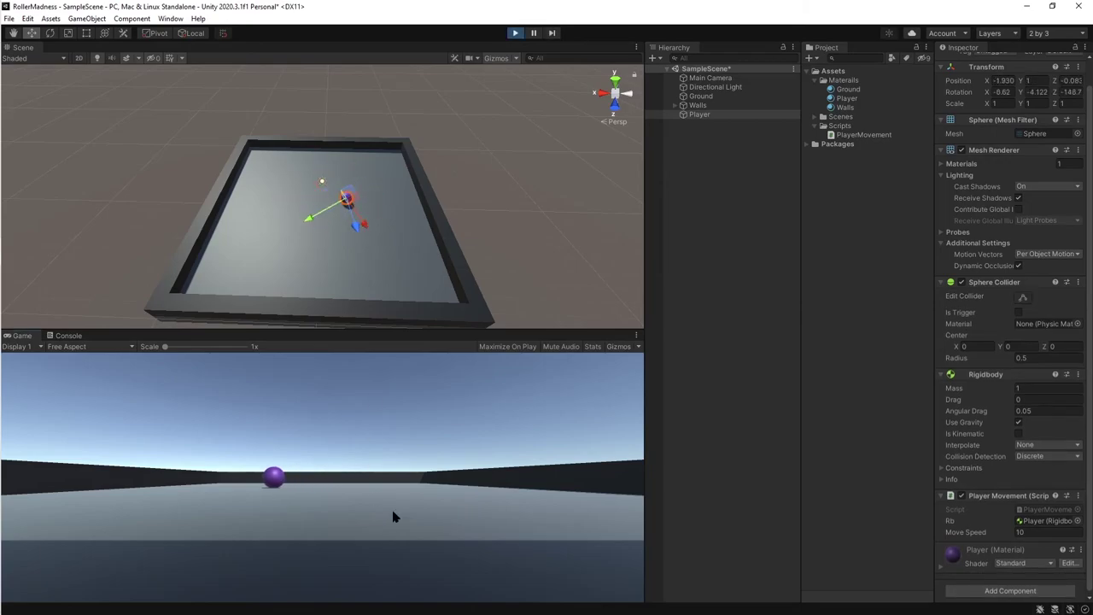
pyautogui.press('s')
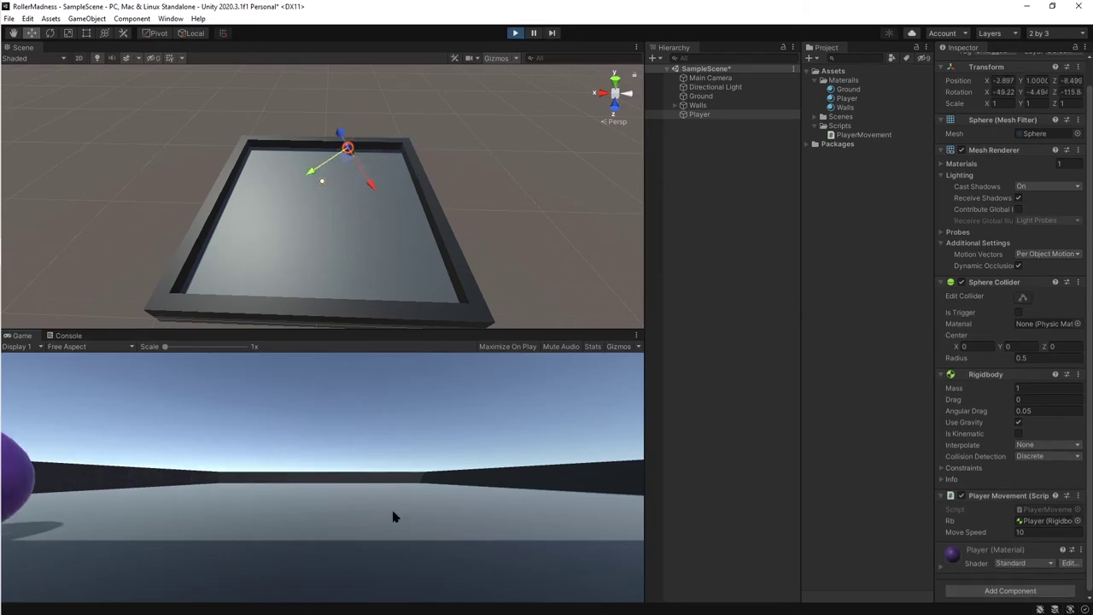
pyautogui.press('d')
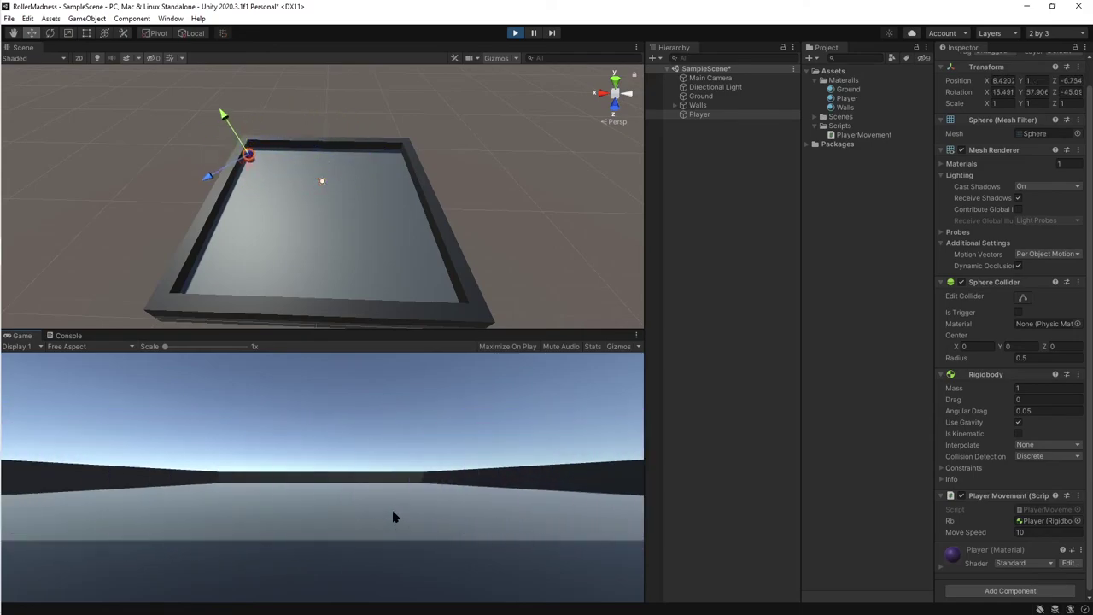
pyautogui.press('w')
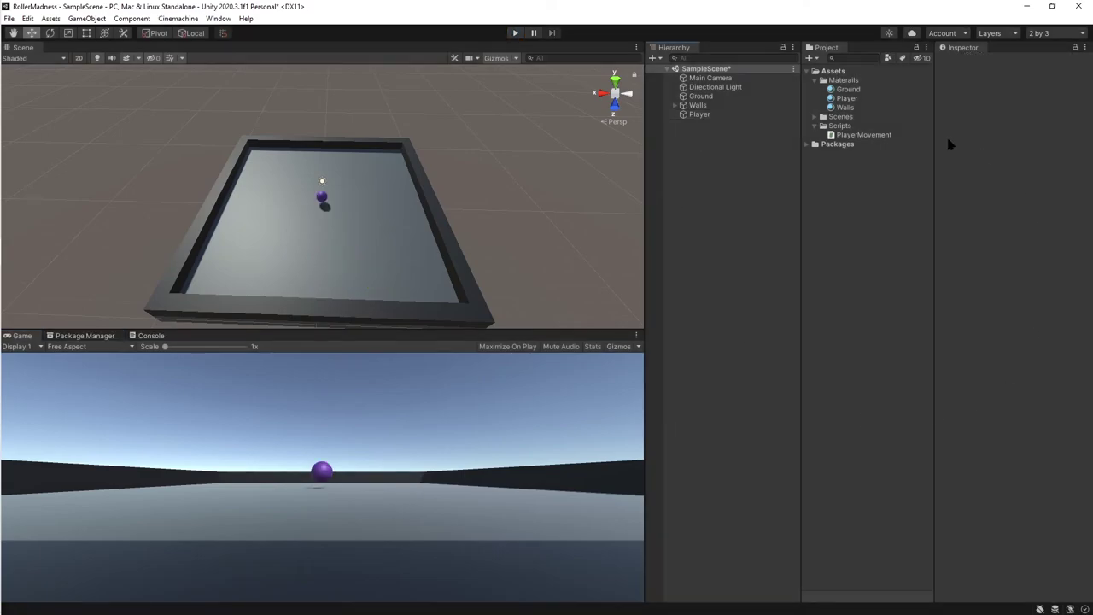
# Create a new C# script in the Scripts folder and start naming it CameraController.
pyautogui.rightClick(721, 142)
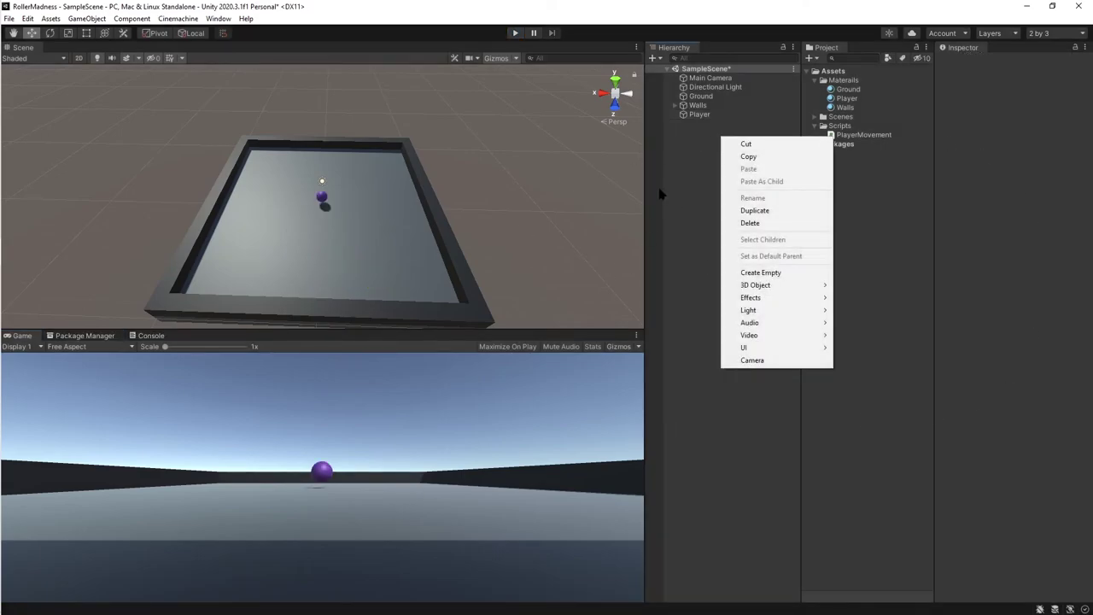
pyautogui.click(690, 178)
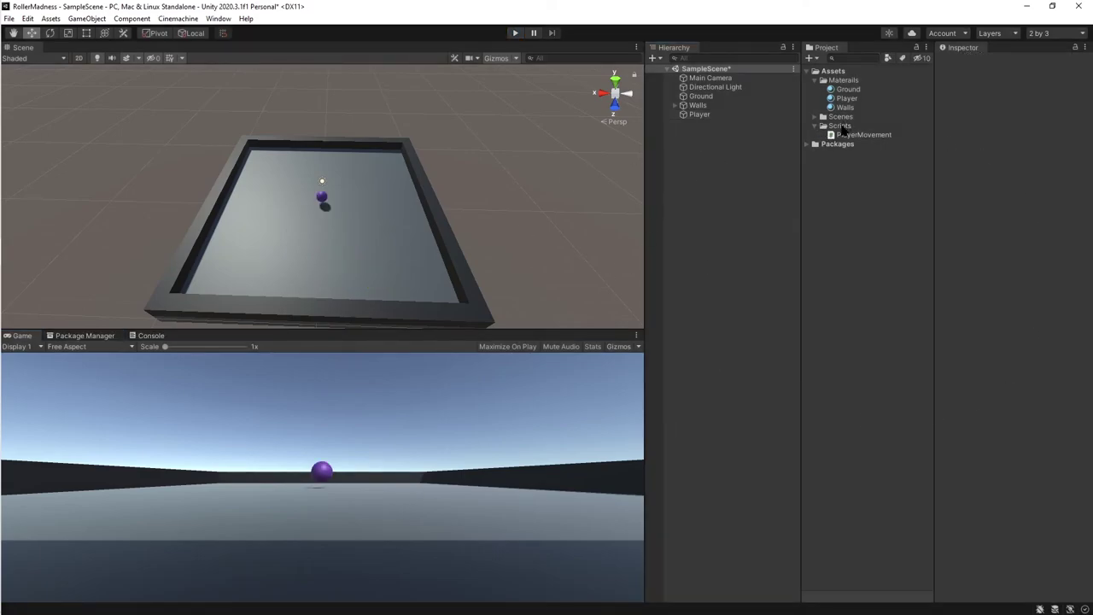
pyautogui.rightClick(841, 127)
pyautogui.moveTo(871, 133)
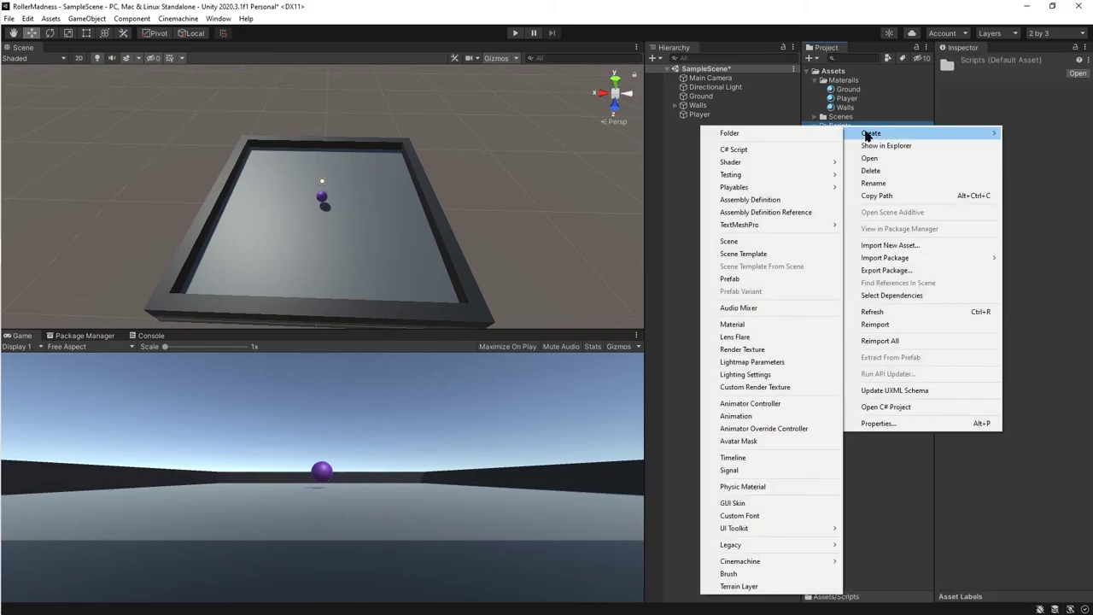
pyautogui.click(778, 150)
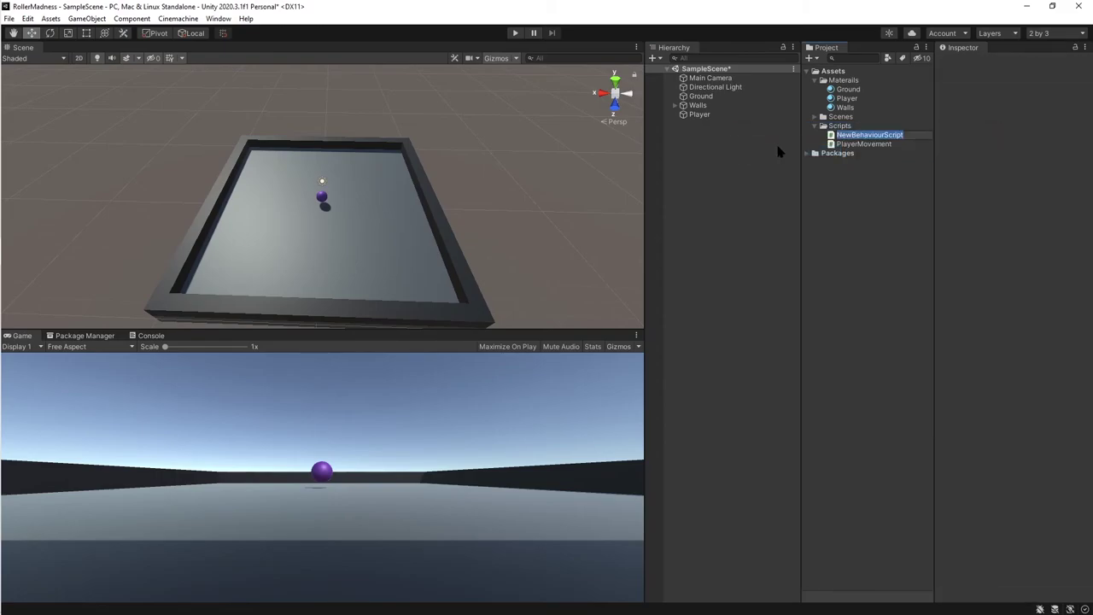
pyautogui.write('Ca')
# Confirm the CameraController name and declare public GameObject player; in the class.
pyautogui.press('Return')
pyautogui.press('Return')
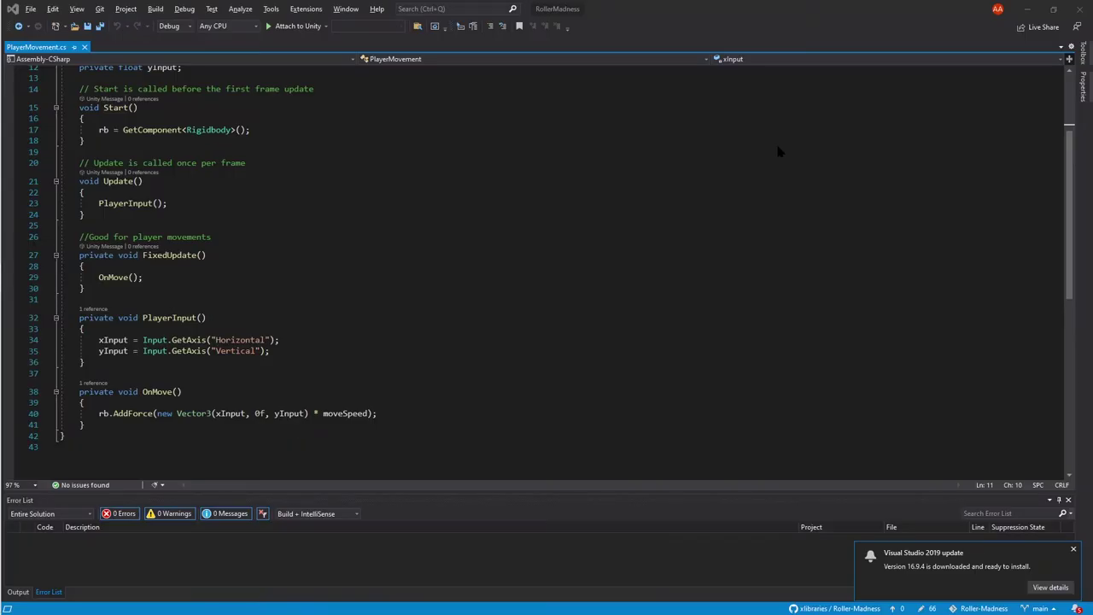
pyautogui.press('Return')
pyautogui.press('Return')
pyautogui.press('Return')
pyautogui.press('Up')
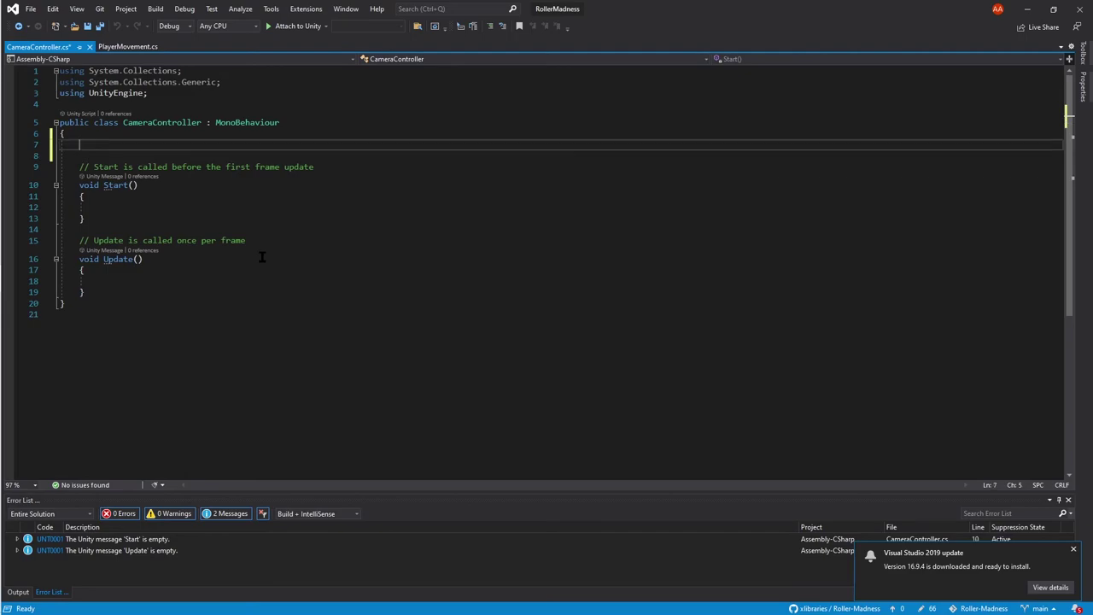
pyautogui.write('p')
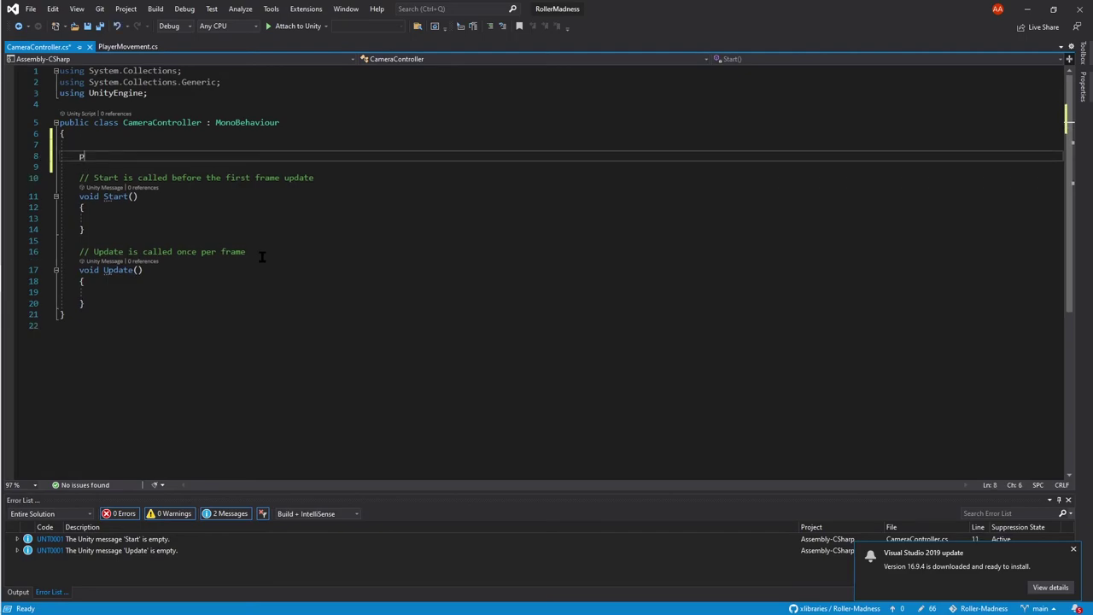
pyautogui.write('ublic Gam')
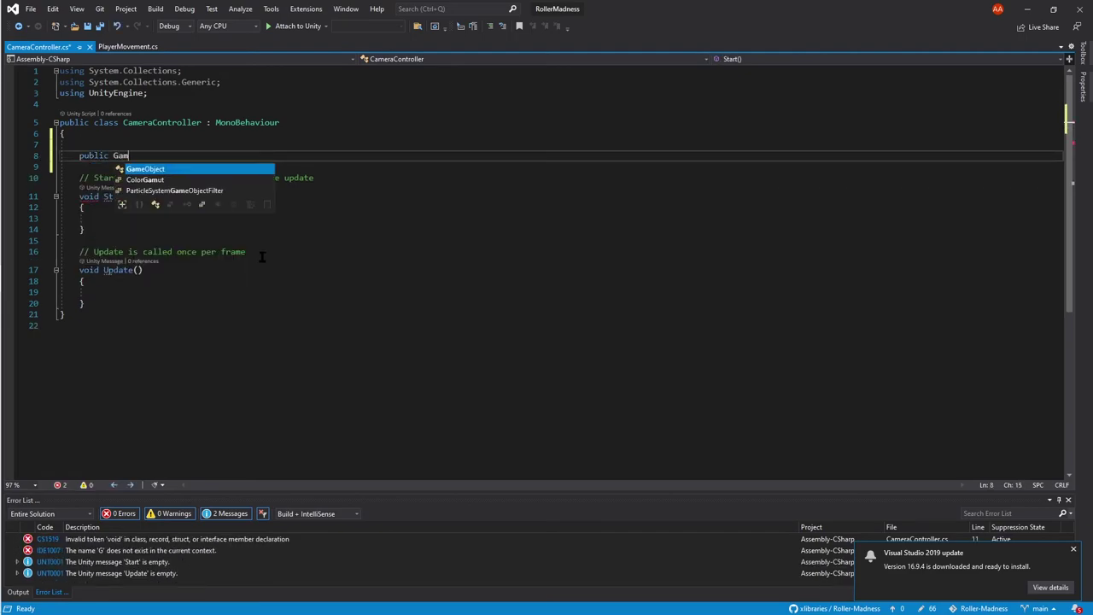
pyautogui.write('e')
pyautogui.press('Tab')
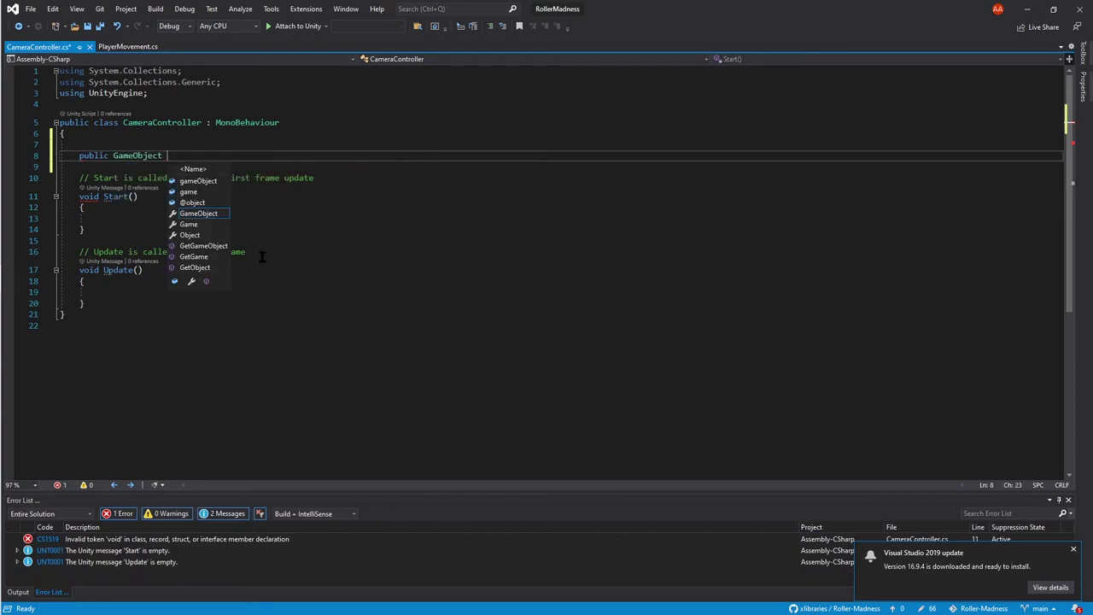
pyautogui.write('player;')
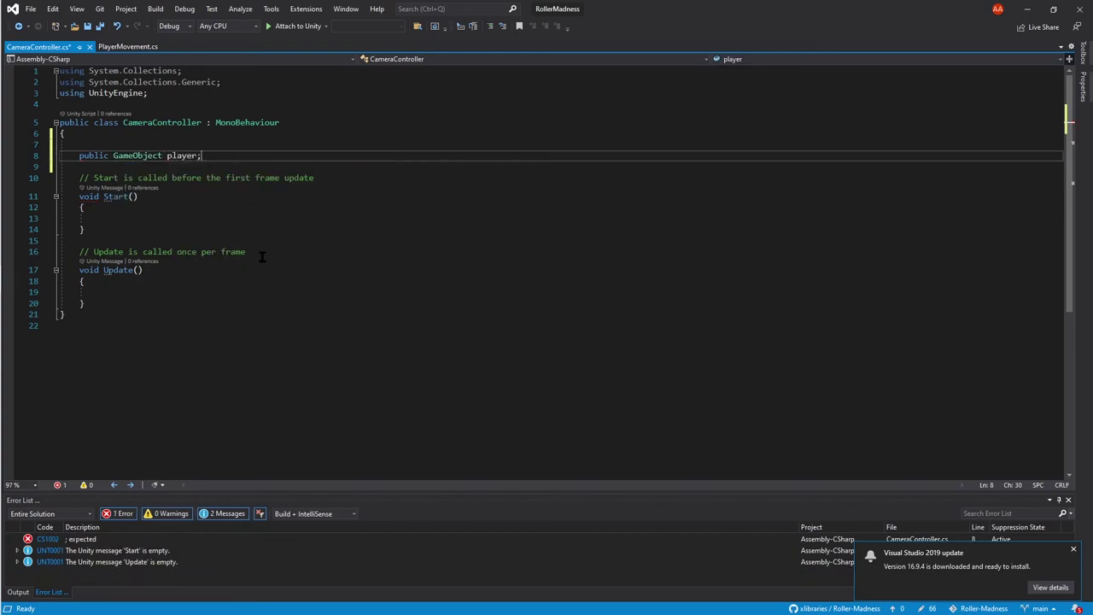
pyautogui.press('Return')
# Declare a private Vector3 offset field below the player field.
pyautogui.write('pri')
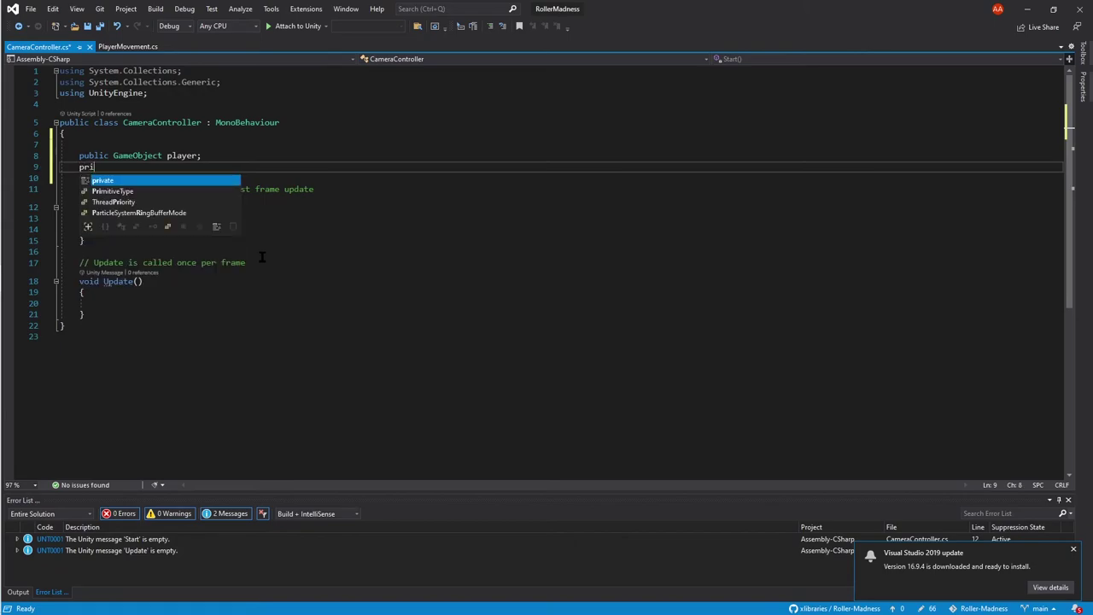
pyautogui.write('vate Game')
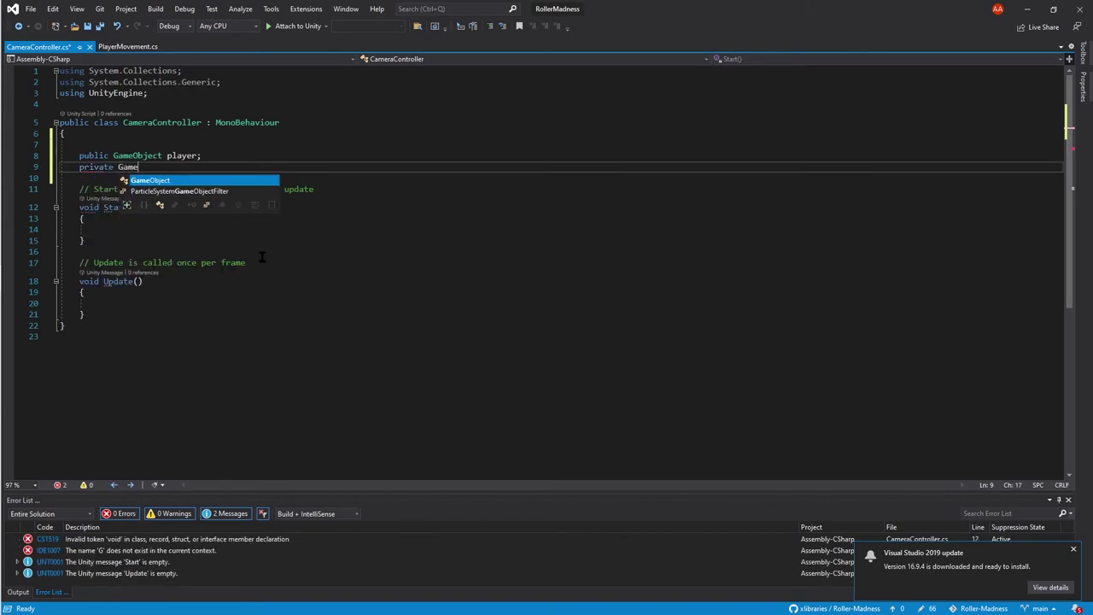
pyautogui.write('Object')
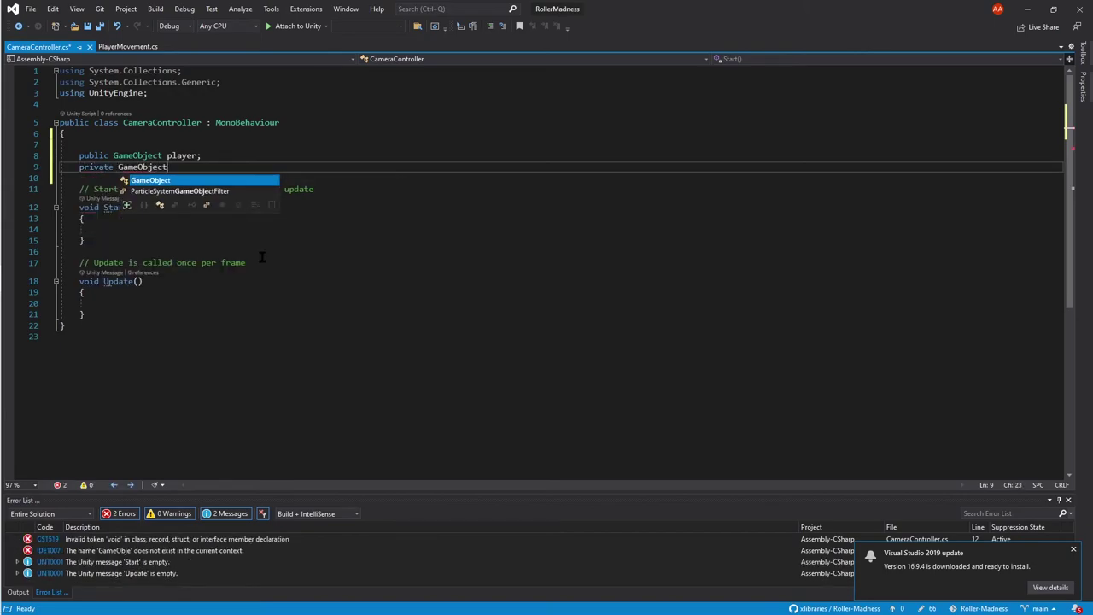
pyautogui.press('Escape')
pyautogui.press('BackSpace')
pyautogui.press('BackSpace')
pyautogui.press('BackSpace')
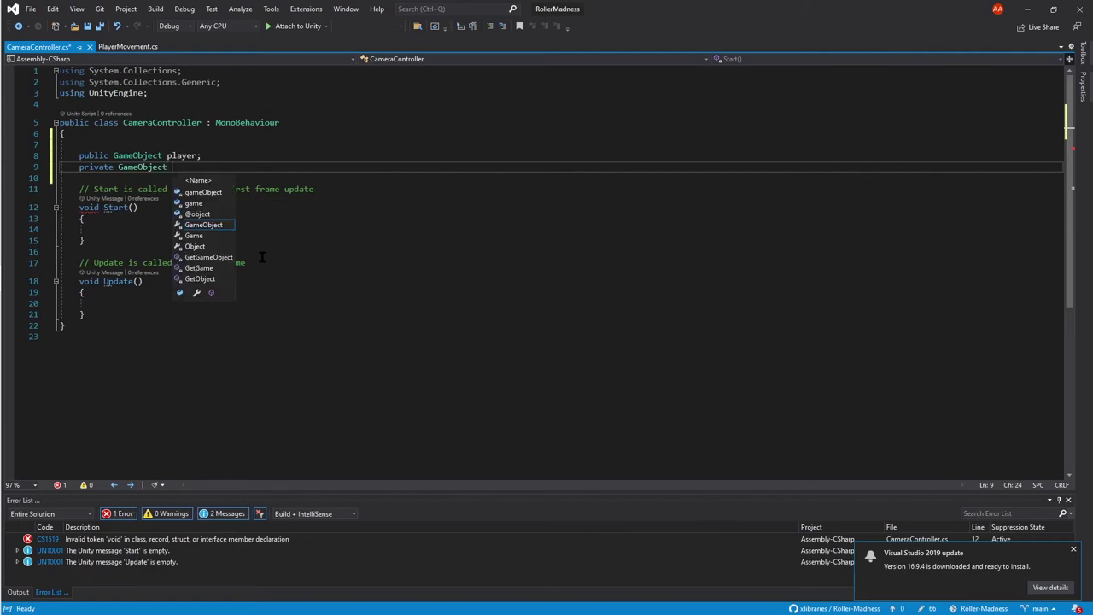
pyautogui.press('BackSpace')
pyautogui.press('BackSpace')
pyautogui.press('BackSpace')
pyautogui.press('BackSpace')
pyautogui.press('BackSpace')
pyautogui.press('BackSpace')
pyautogui.press('BackSpace')
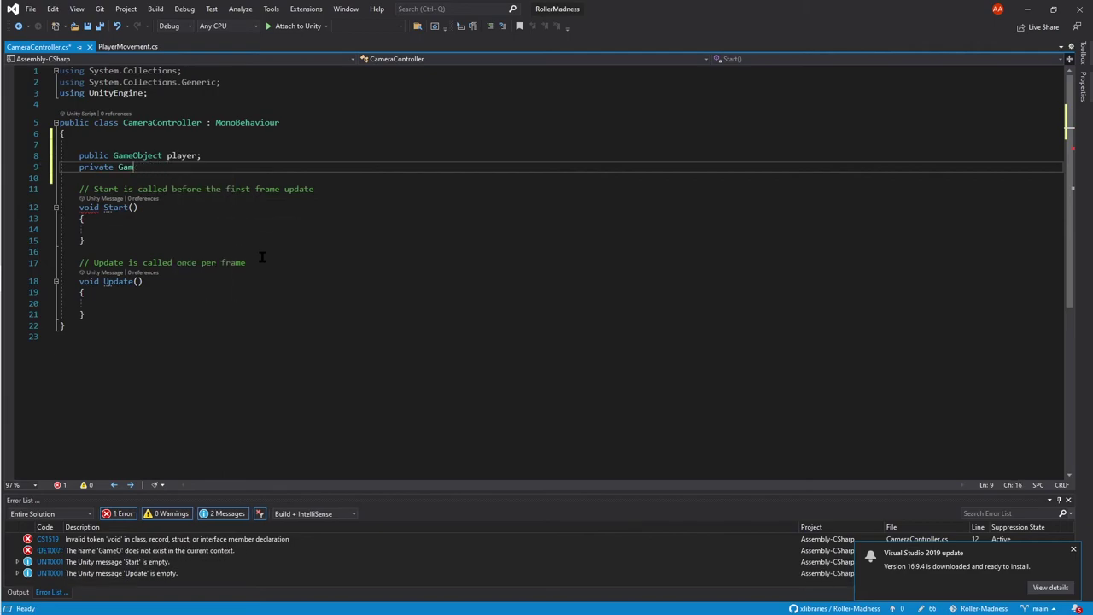
pyautogui.write('vec')
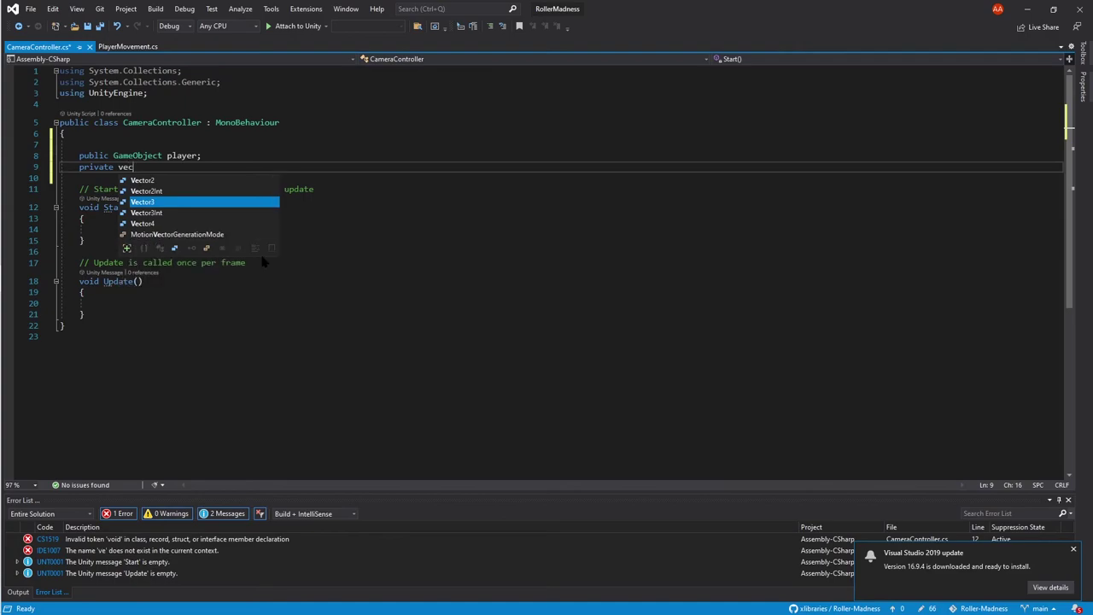
pyautogui.write(' offe')
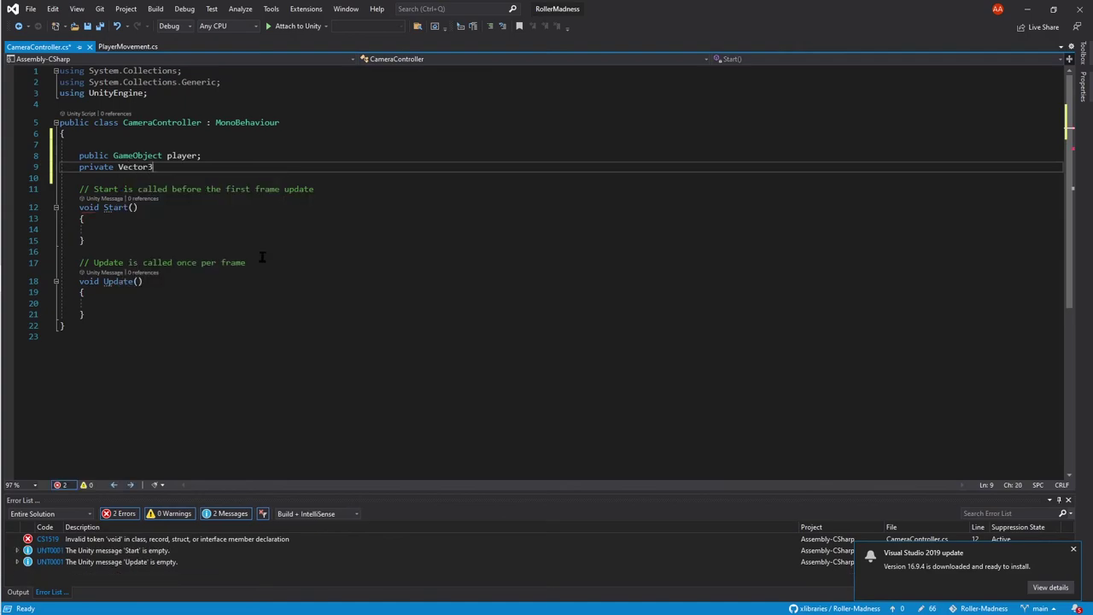
pyautogui.write('et;')
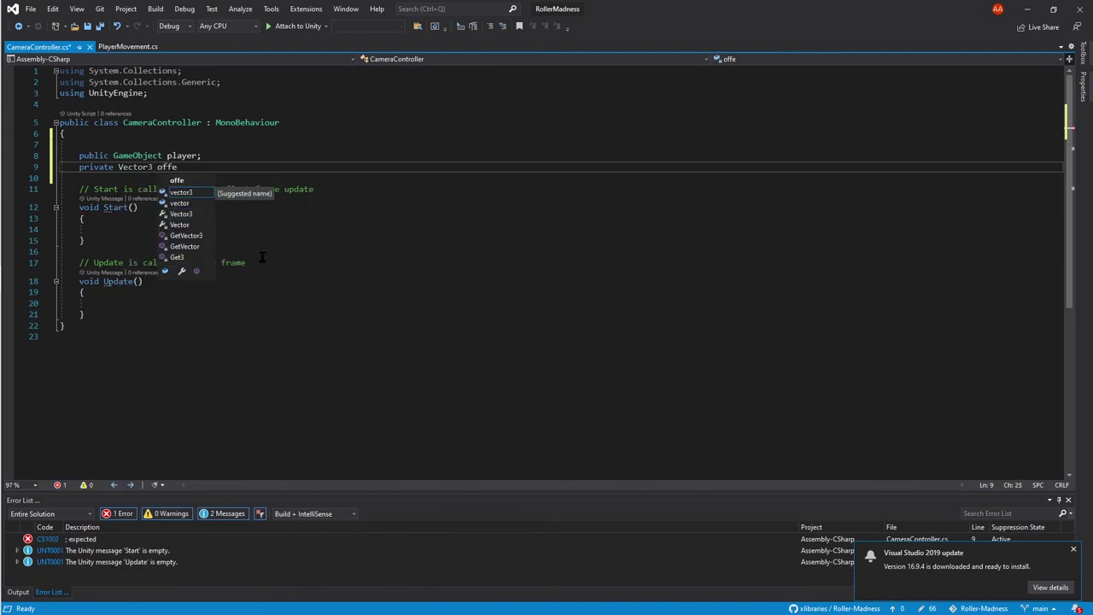
pyautogui.press('Down')
pyautogui.press('Down')
pyautogui.press('Down')
pyautogui.press('Down')
pyautogui.press('Down')
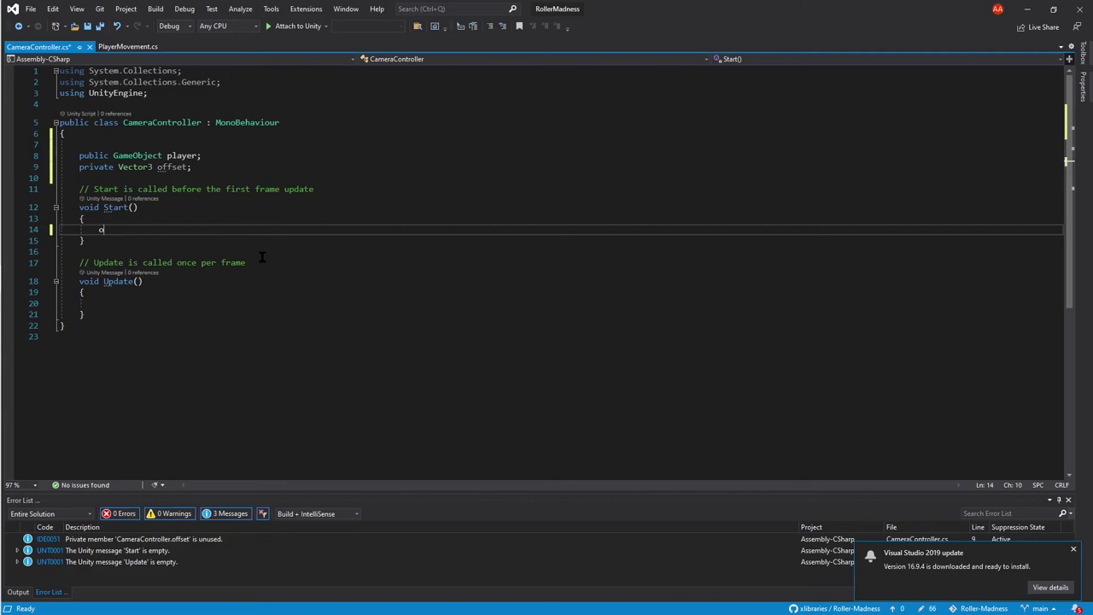
# In Start(), write offset = transform.position - player.transform.position; using IntelliSense completions.
pyautogui.write('offset')
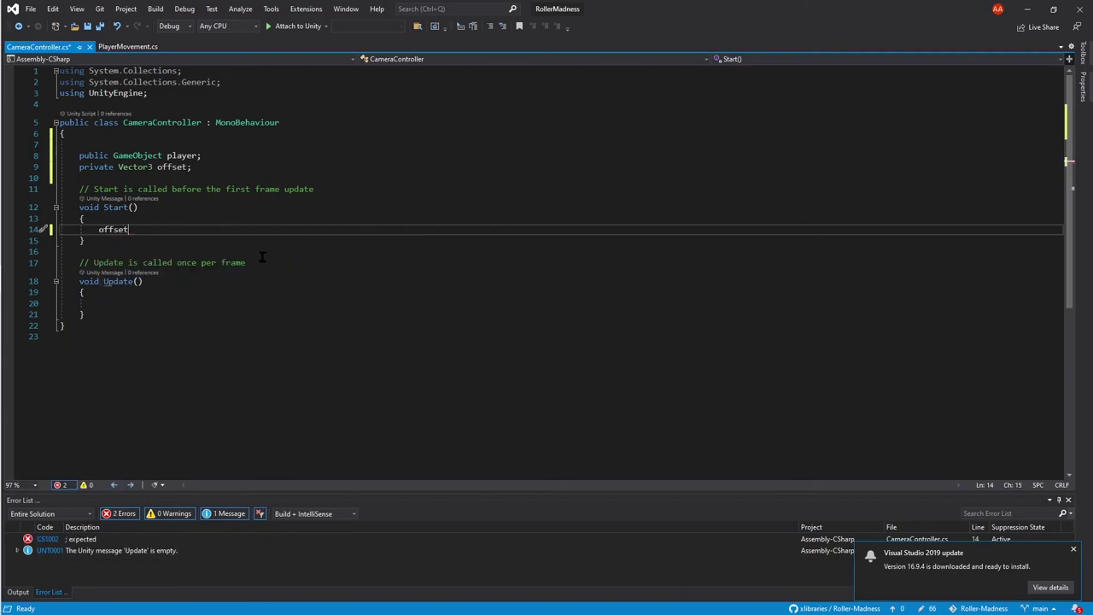
pyautogui.write(' = tr')
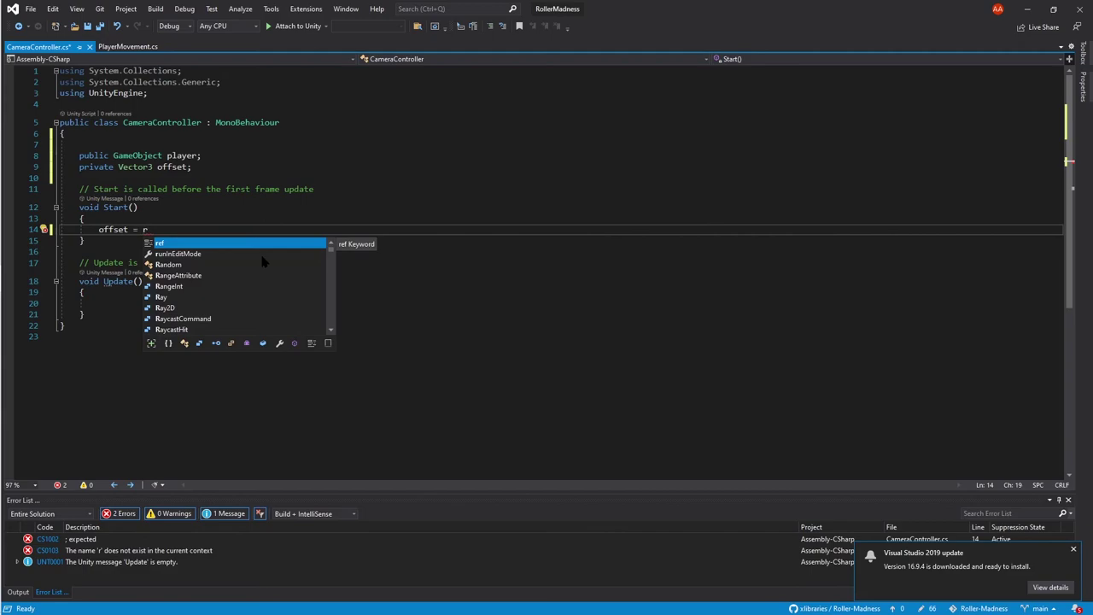
pyautogui.press('Tab')
pyautogui.write('.')
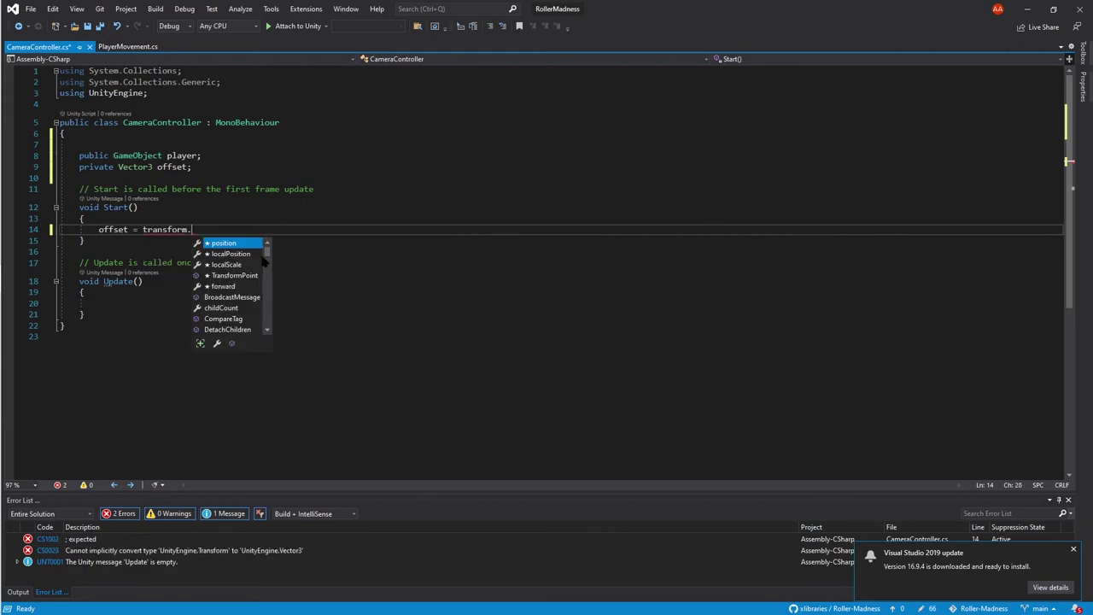
pyautogui.write('positi')
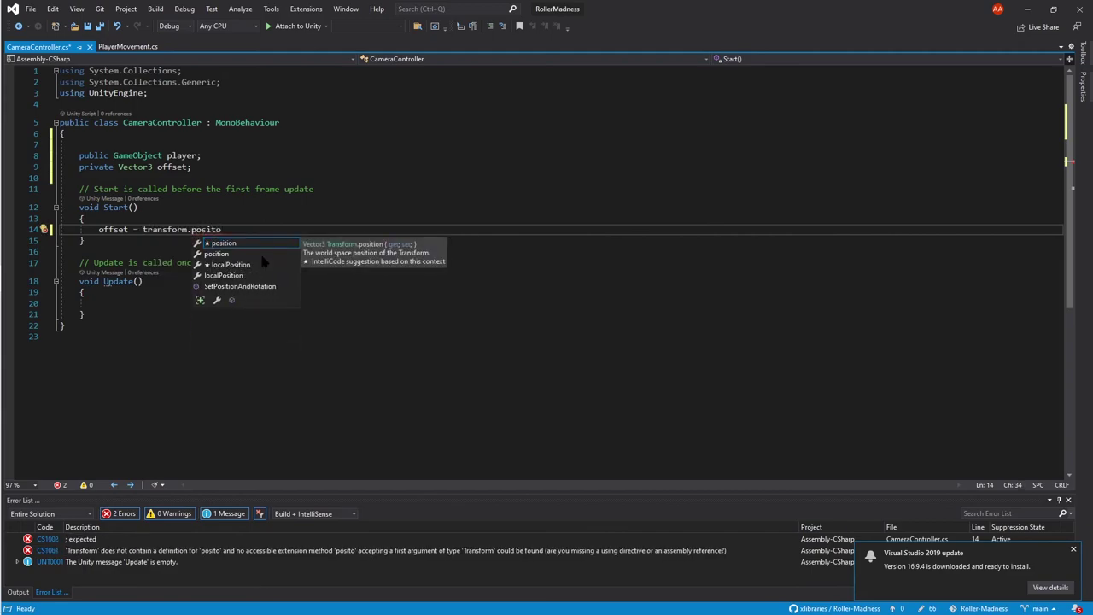
pyautogui.press('Tab')
pyautogui.write('- p')
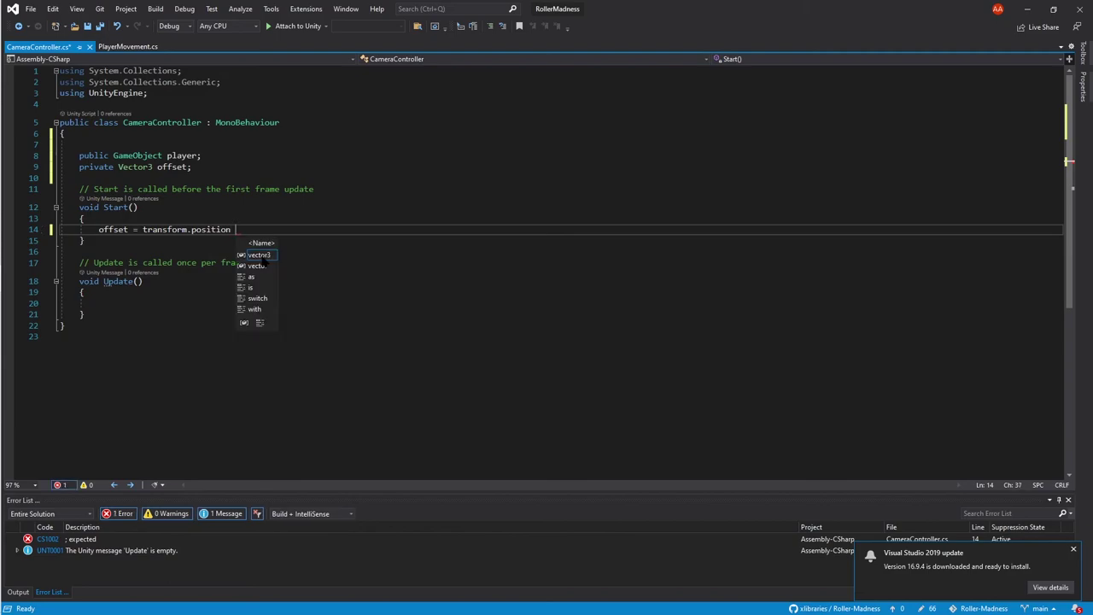
pyautogui.write('layer')
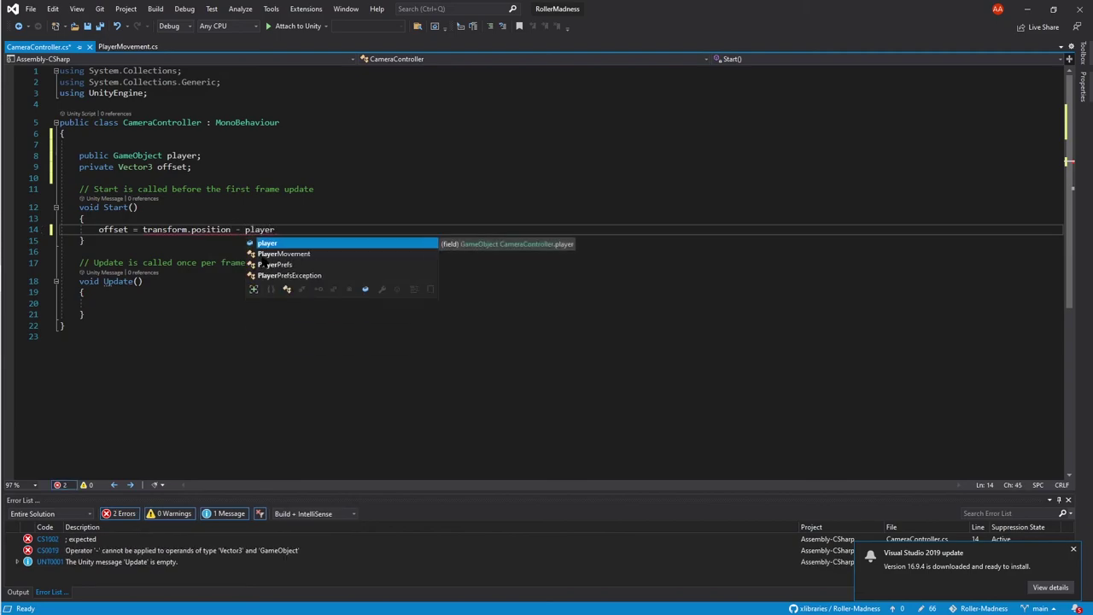
pyautogui.write('.tras')
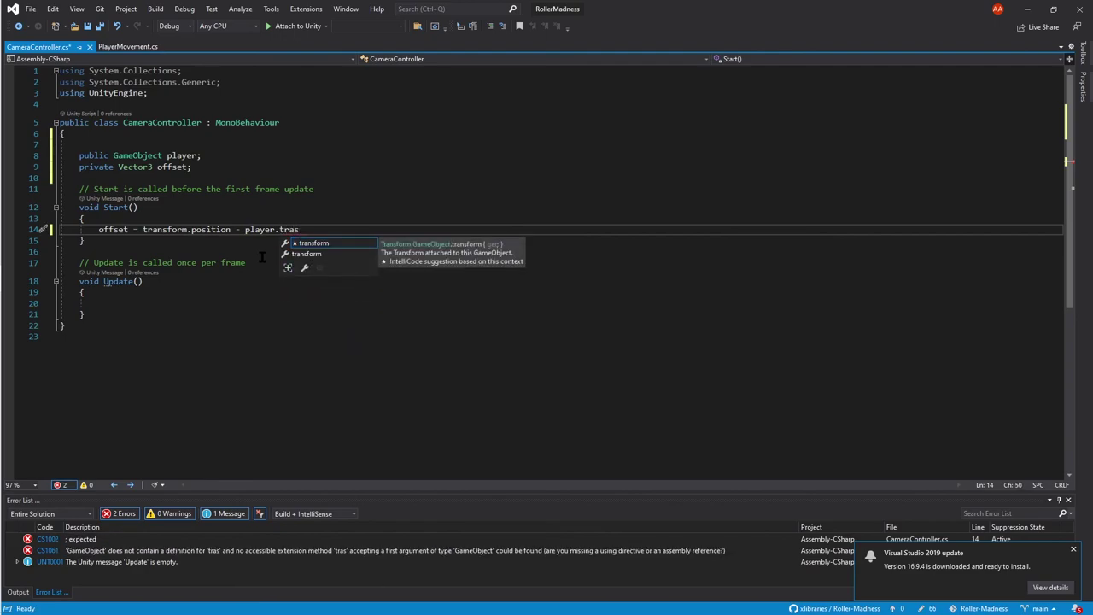
pyautogui.press('Tab')
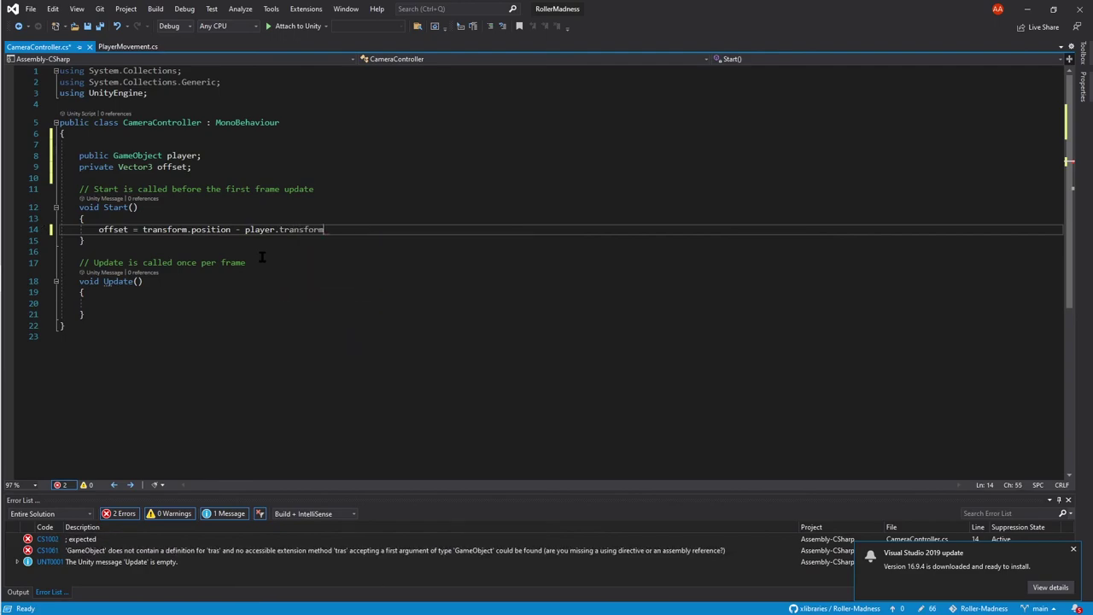
pyautogui.write('.postio')
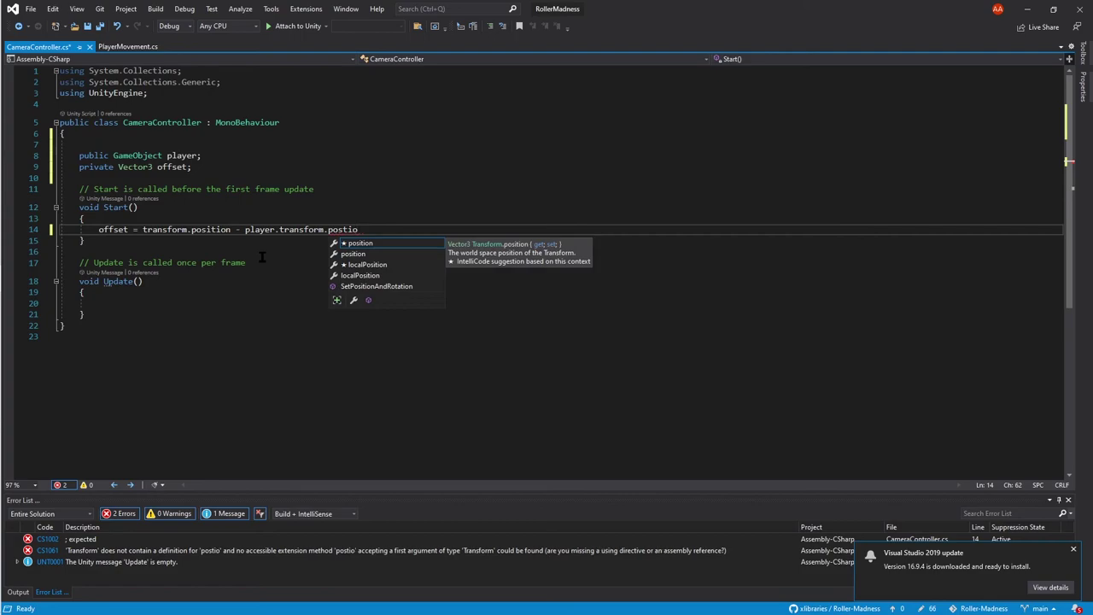
pyautogui.press('Tab')
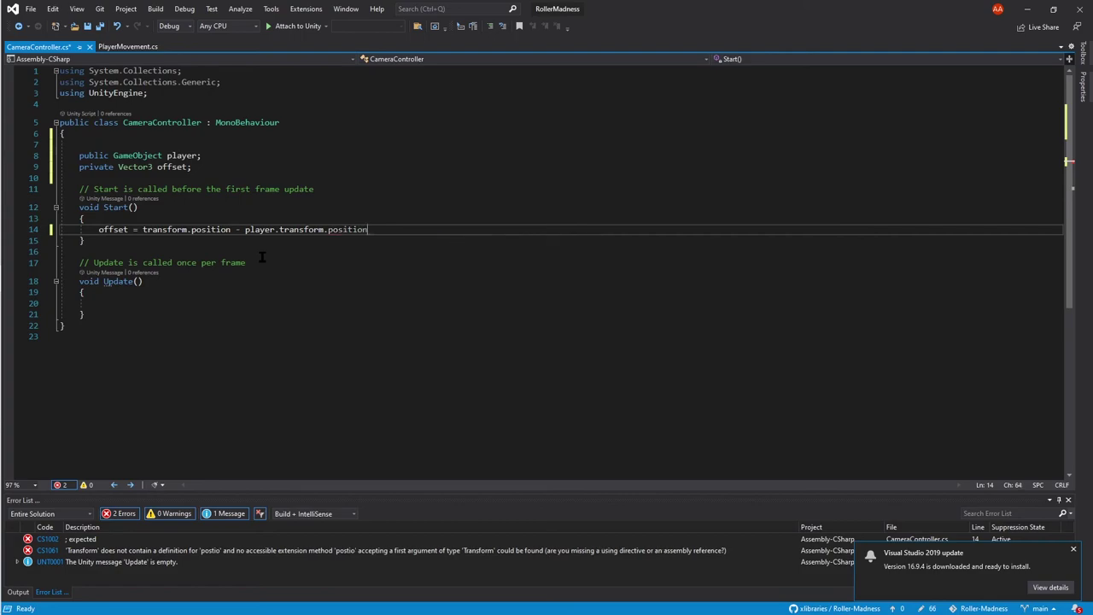
pyautogui.write(';')
pyautogui.press('Down')
pyautogui.press('Down')
pyautogui.press('Down')
pyautogui.press('Down')
pyautogui.press('Down')
pyautogui.press('Down')
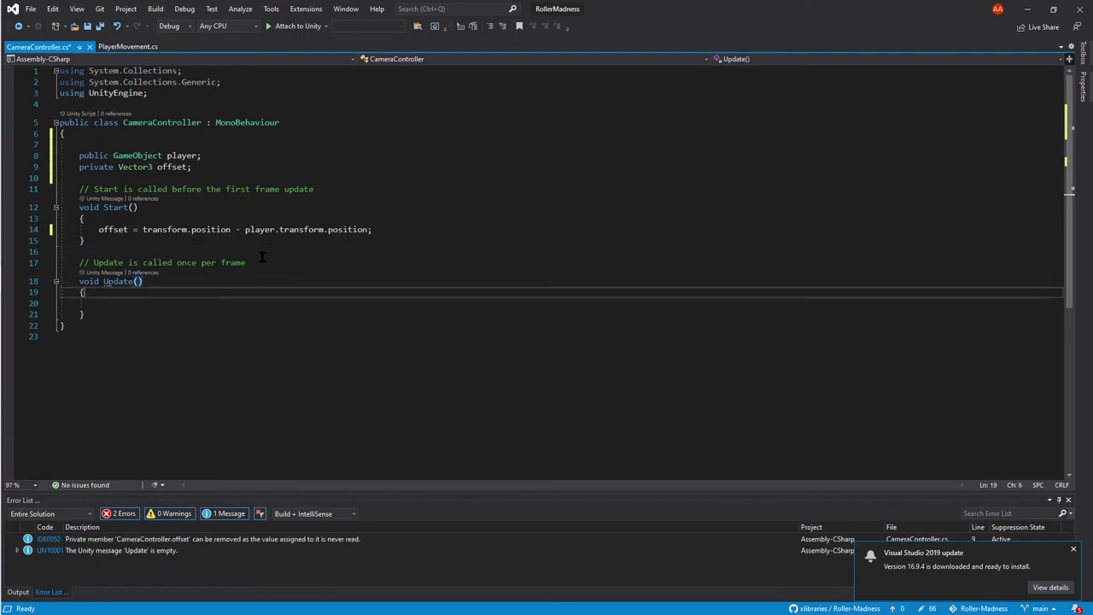
pyautogui.scroll(-2, 262, 257)
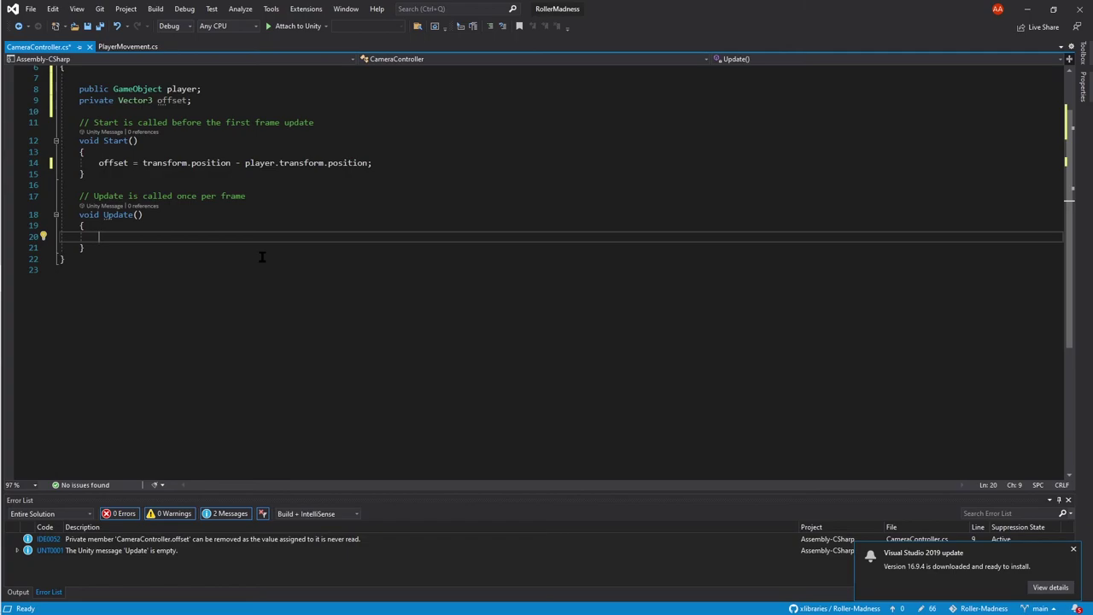
# In Update(), write transform.position = player.transform.position + offset;, correcting typing mistakes.
pyautogui.write('transform')
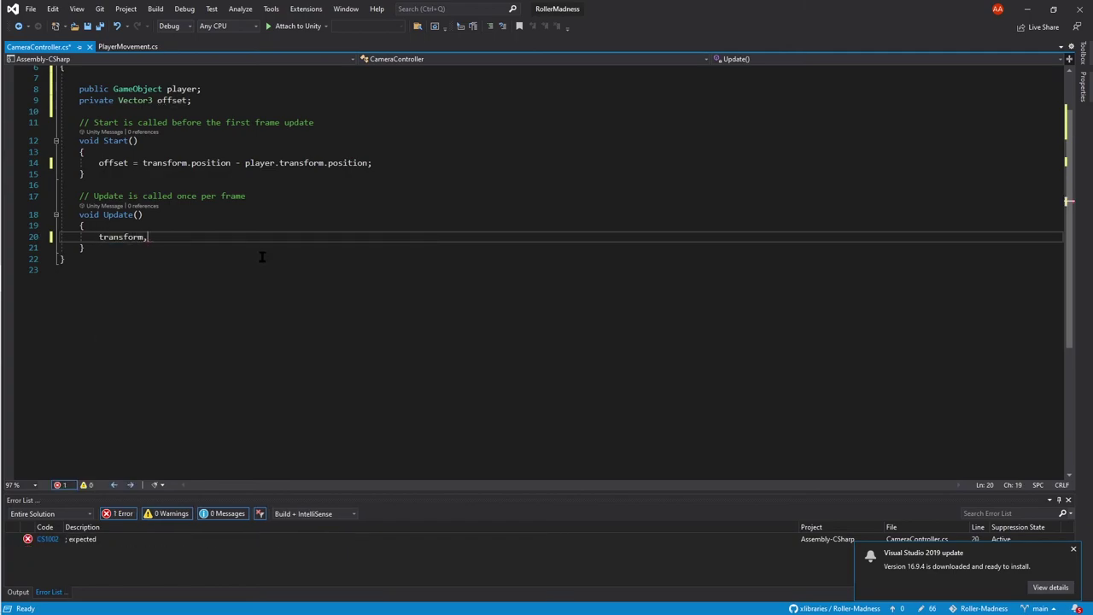
pyautogui.write('.pos')
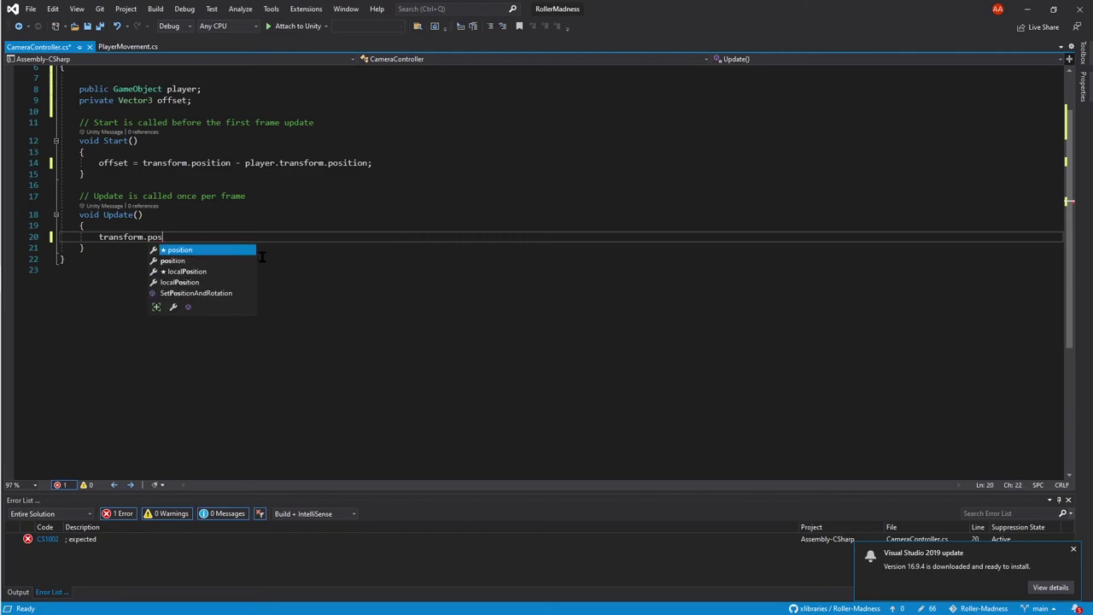
pyautogui.write('ition = ')
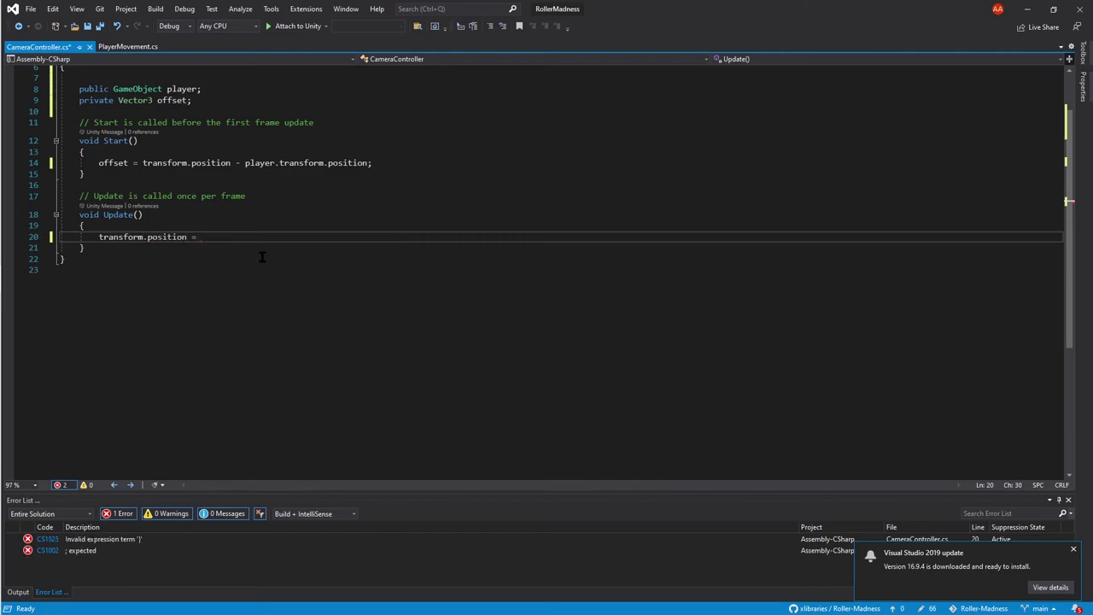
pyautogui.write('player[layer')
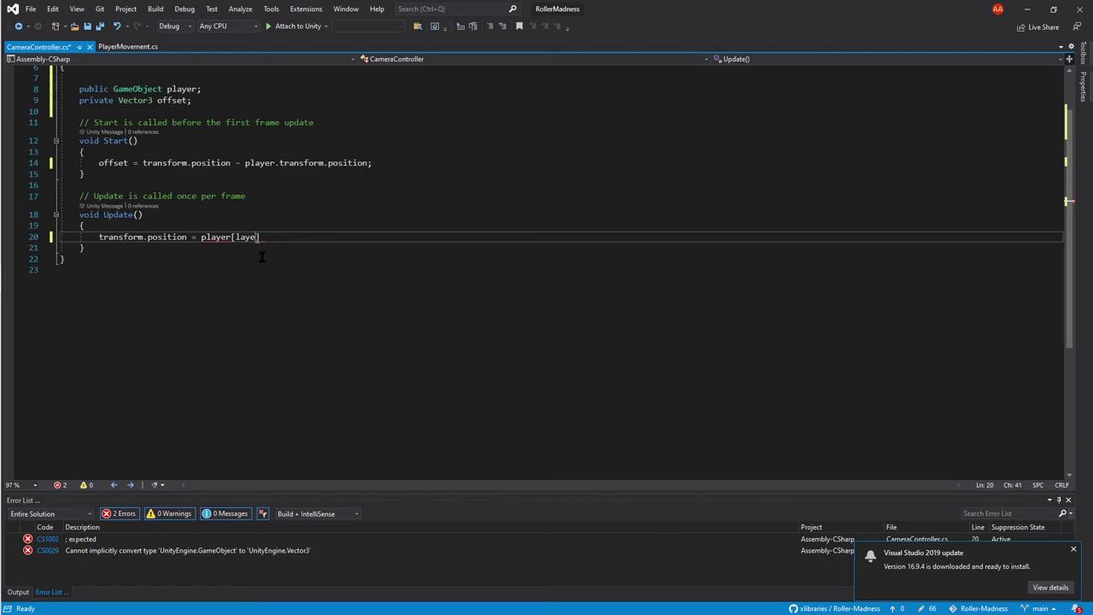
pyautogui.press('BackSpace')
pyautogui.press('BackSpace')
pyautogui.press('BackSpace')
pyautogui.press('BackSpace')
pyautogui.press('BackSpace')
pyautogui.press('BackSpace')
pyautogui.press('BackSpace')
pyautogui.press('BackSpace')
pyautogui.press('BackSpace')
pyautogui.press('BackSpace')
pyautogui.press('BackSpace')
pyautogui.press('BackSpace')
pyautogui.press('BackSpace')
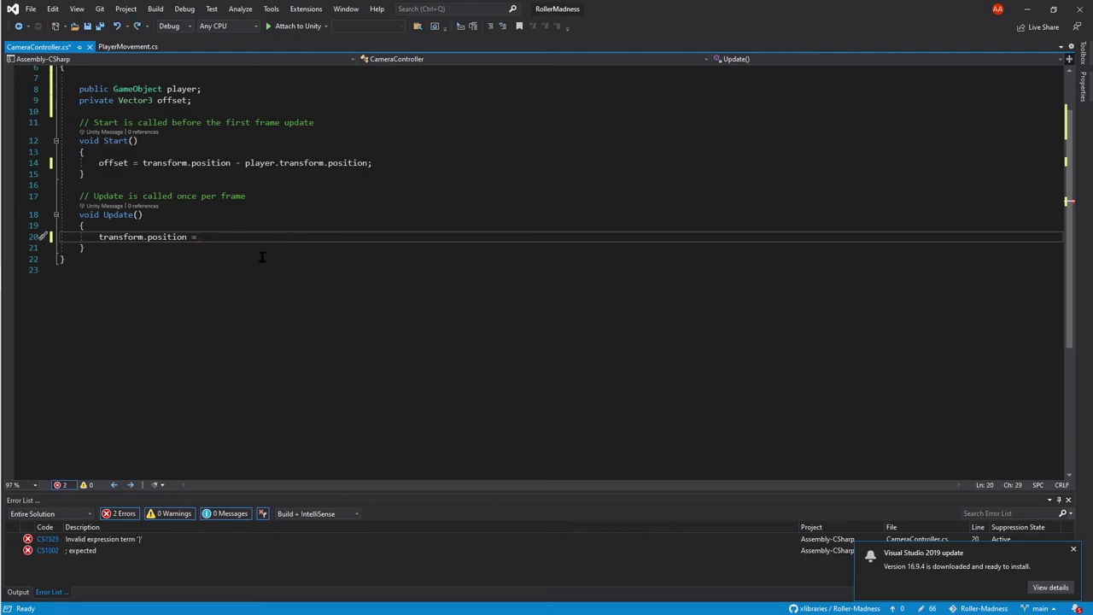
pyautogui.write('plaa')
pyautogui.press('Return')
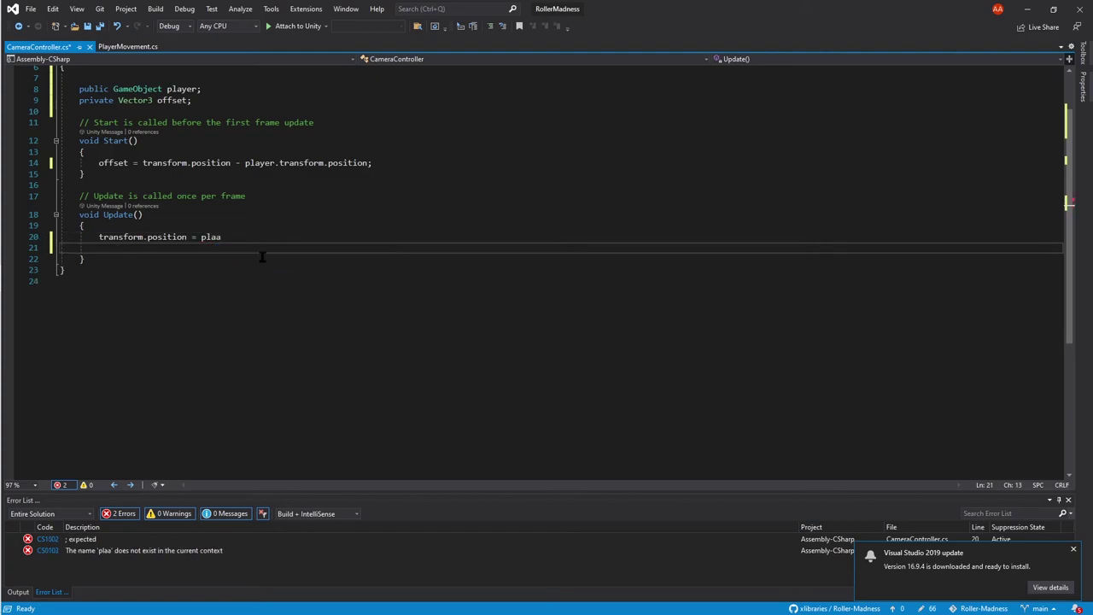
pyautogui.press('BackSpace')
pyautogui.press('BackSpace')
pyautogui.press('BackSpace')
pyautogui.press('BackSpace')
pyautogui.press('BackSpace')
pyautogui.press('BackSpace')
pyautogui.write('pla')
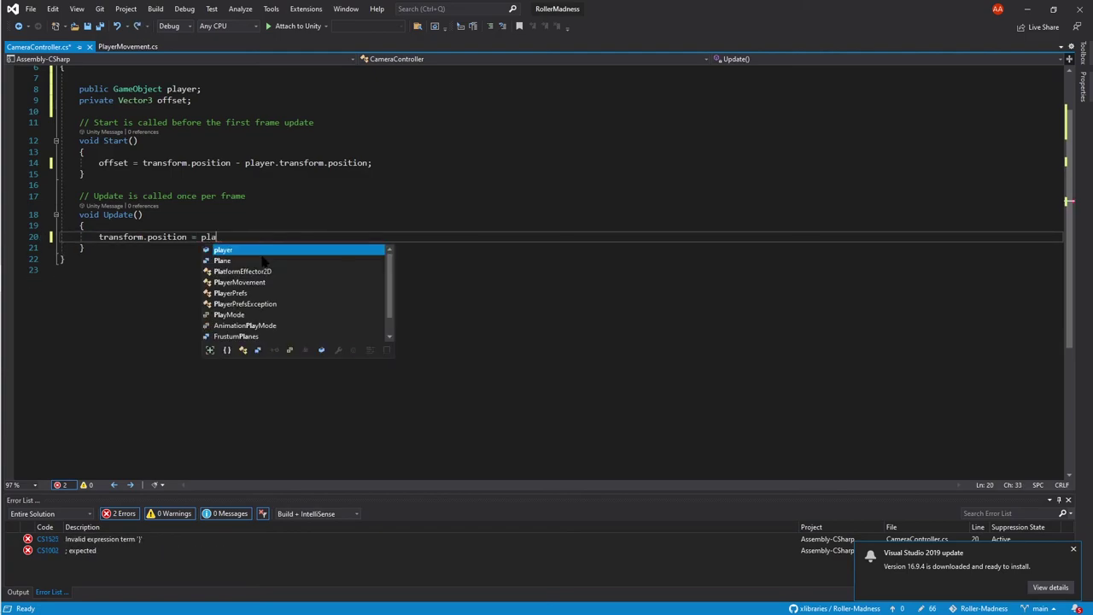
pyautogui.write('yer.')
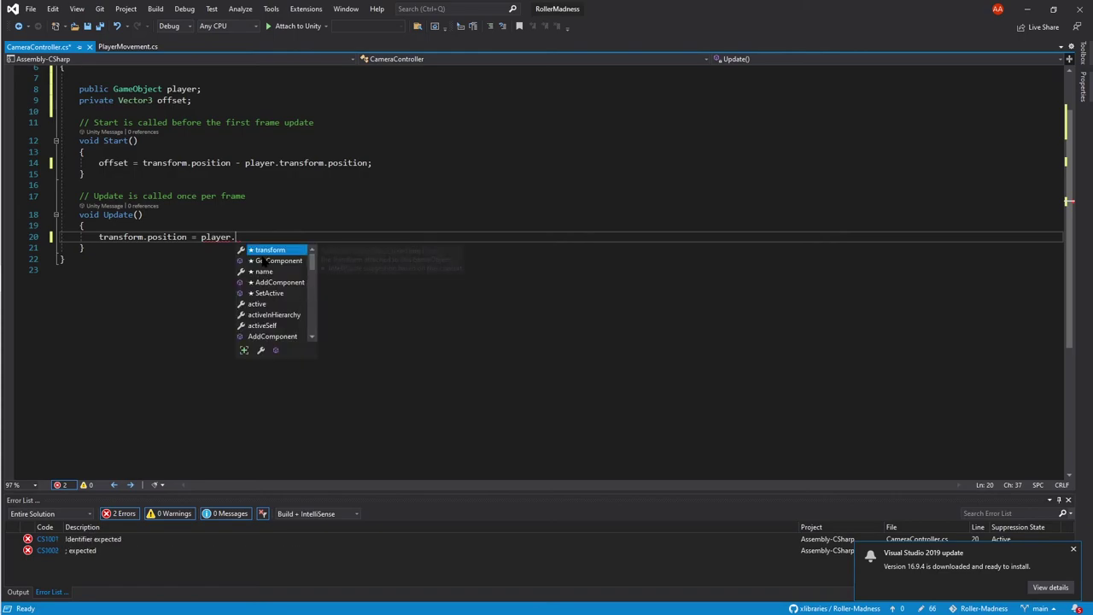
pyautogui.write('tras')
pyautogui.press('Tab')
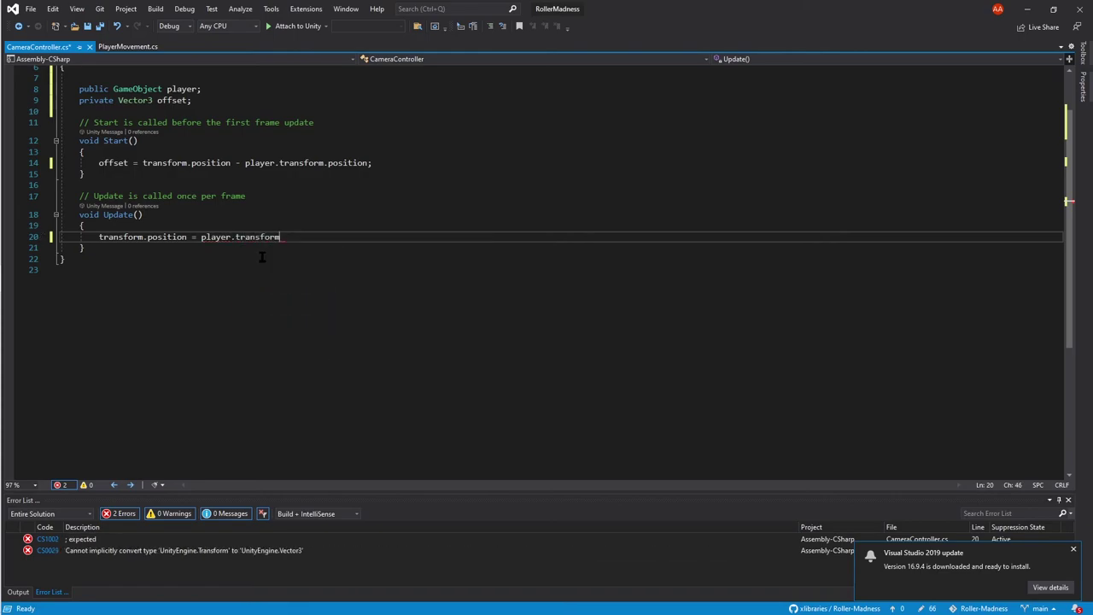
pyautogui.write('.postion')
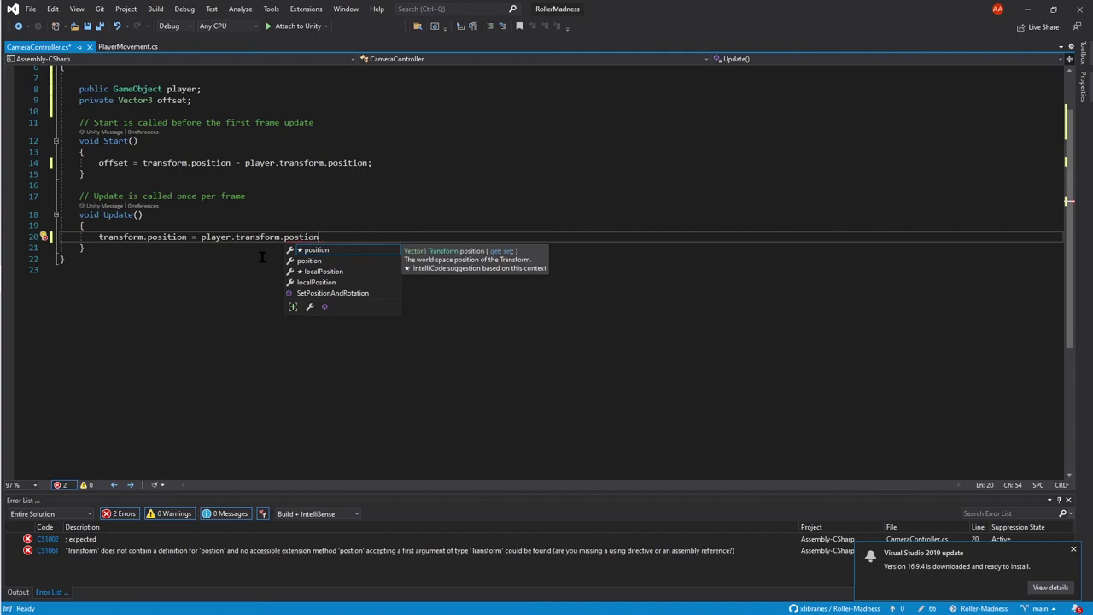
pyautogui.press('Tab')
pyautogui.write('+')
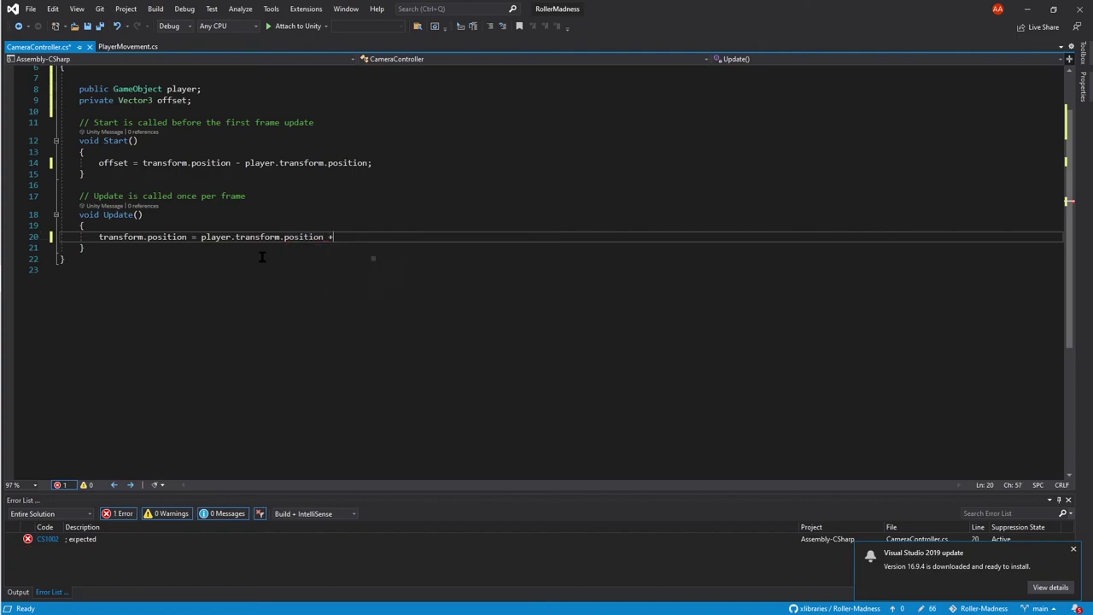
pyautogui.write(' off')
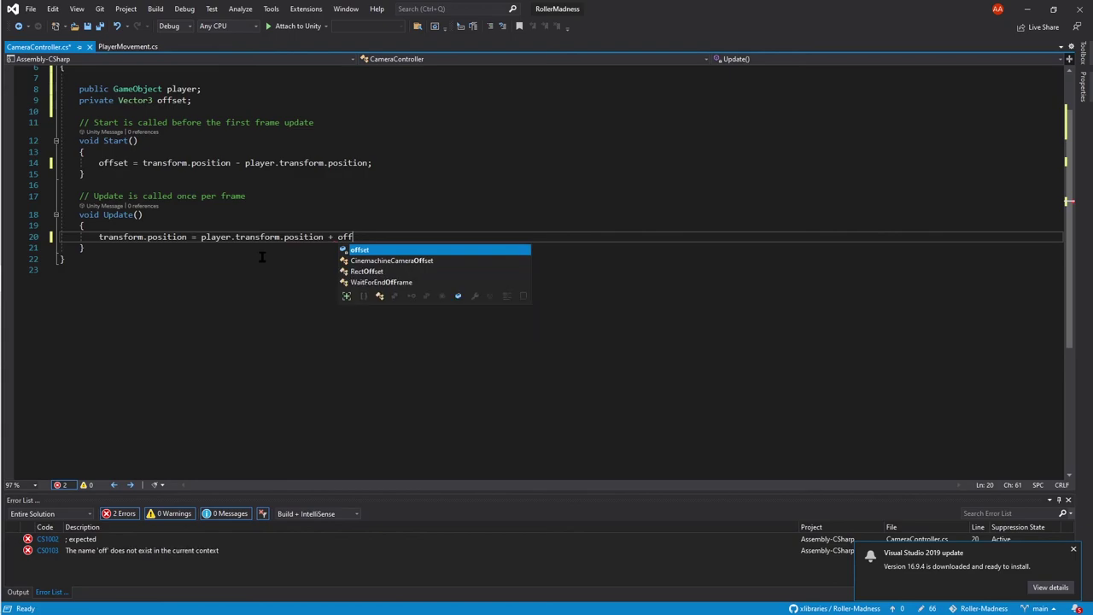
pyautogui.write('set;')
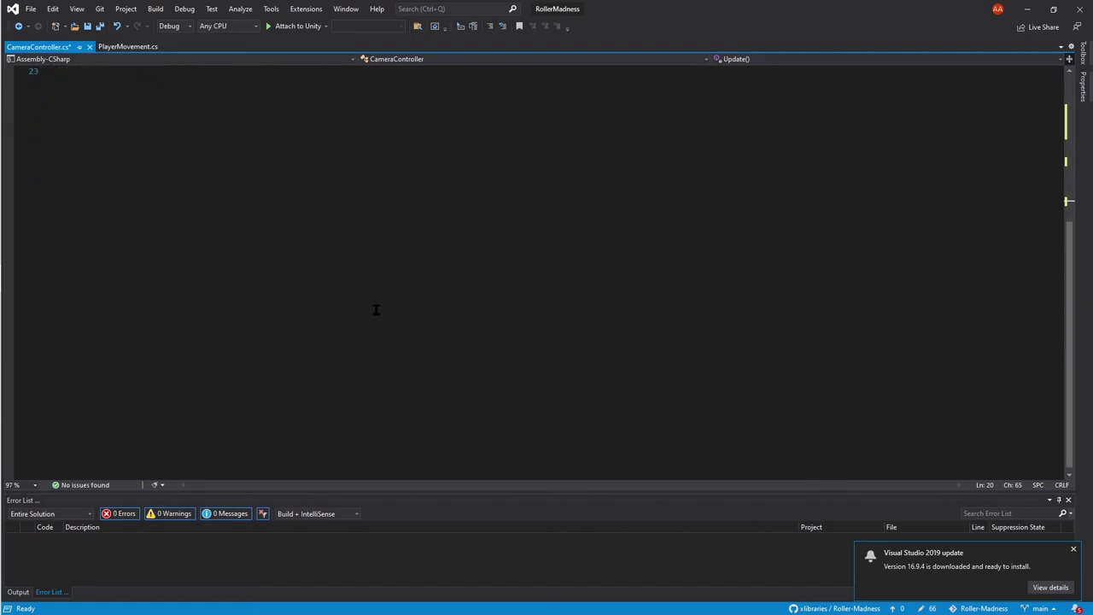
# Save CameraController.cs.
pyautogui.hotkey('ctrl', 's')
pyautogui.scroll(2, 375, 310)
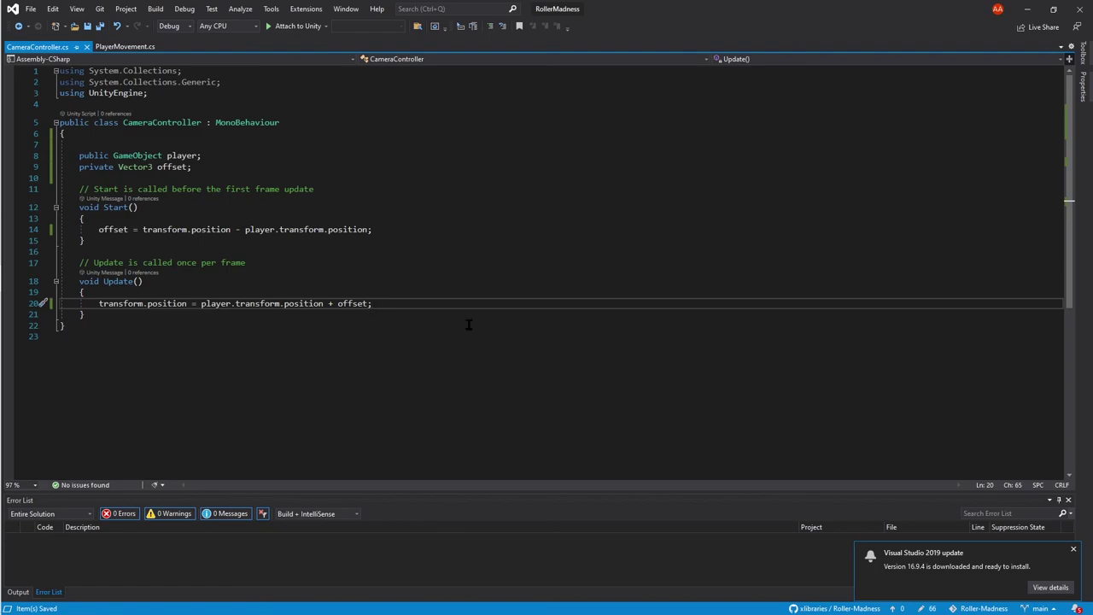
pyautogui.scroll(-2, 468, 324)
pyautogui.scroll(2, 467, 323)
# Attach the CameraController script to Main Camera and assign Player to its player field.
pyautogui.hotkey('alt', 'Tab')
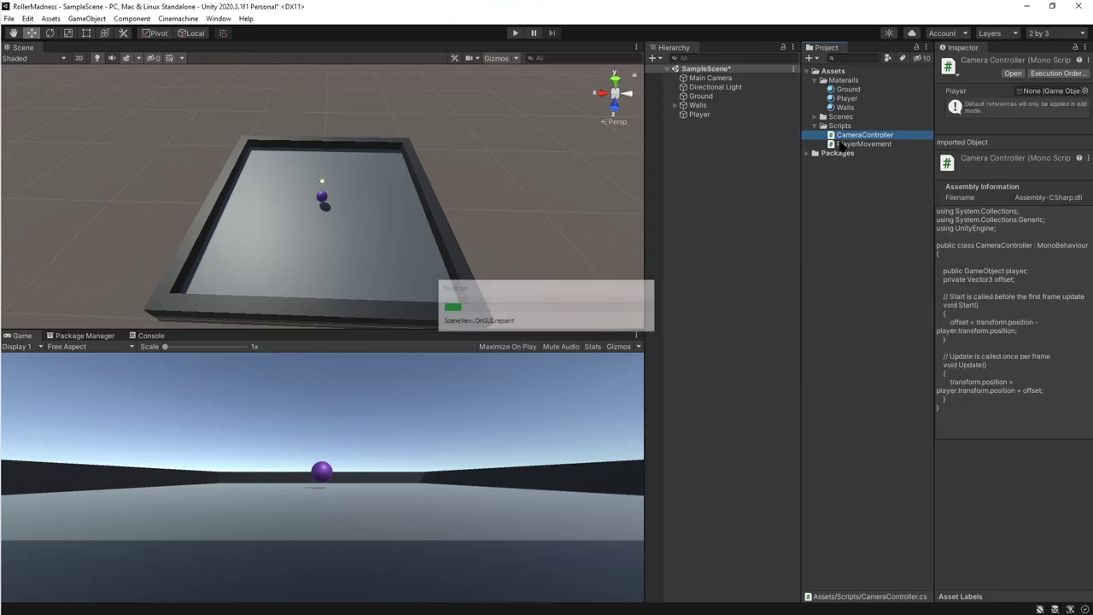
pyautogui.click(740, 79)
pyautogui.moveTo(864, 135); pyautogui.dragTo(1061, 447)
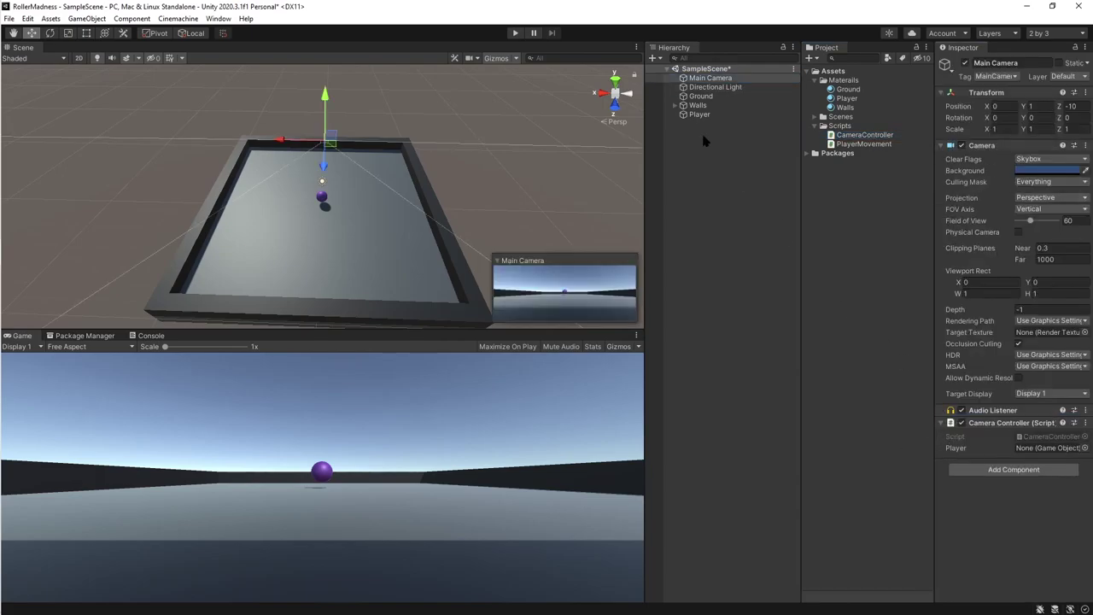
pyautogui.moveTo(700, 113); pyautogui.dragTo(1047, 447)
# Play-test with W, A, S, D to confirm the camera follows the ball, then stop.
pyautogui.click(515, 33)
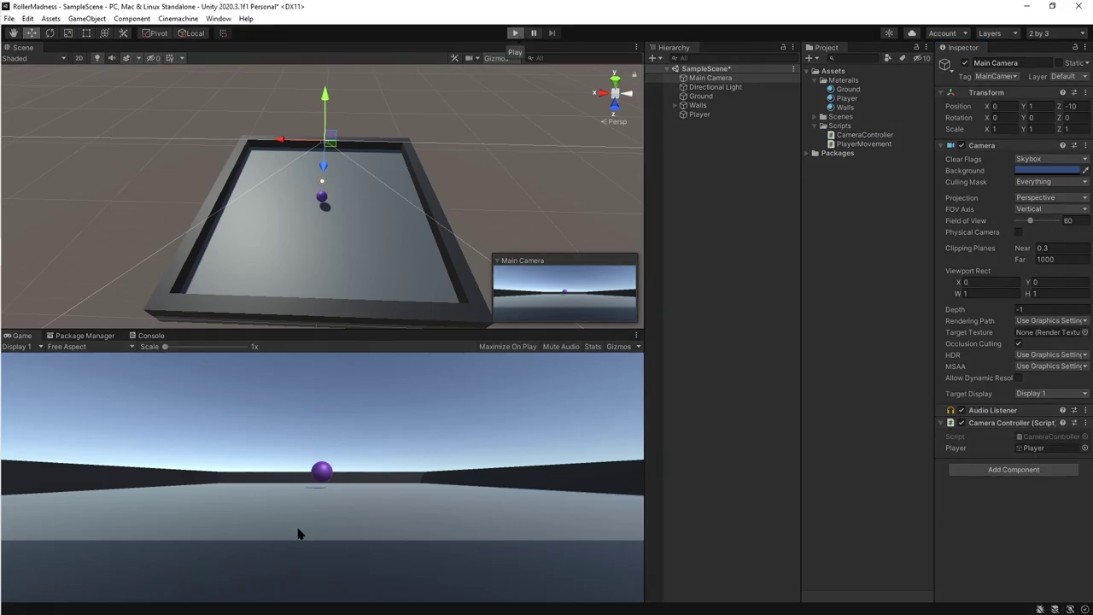
pyautogui.press('w')
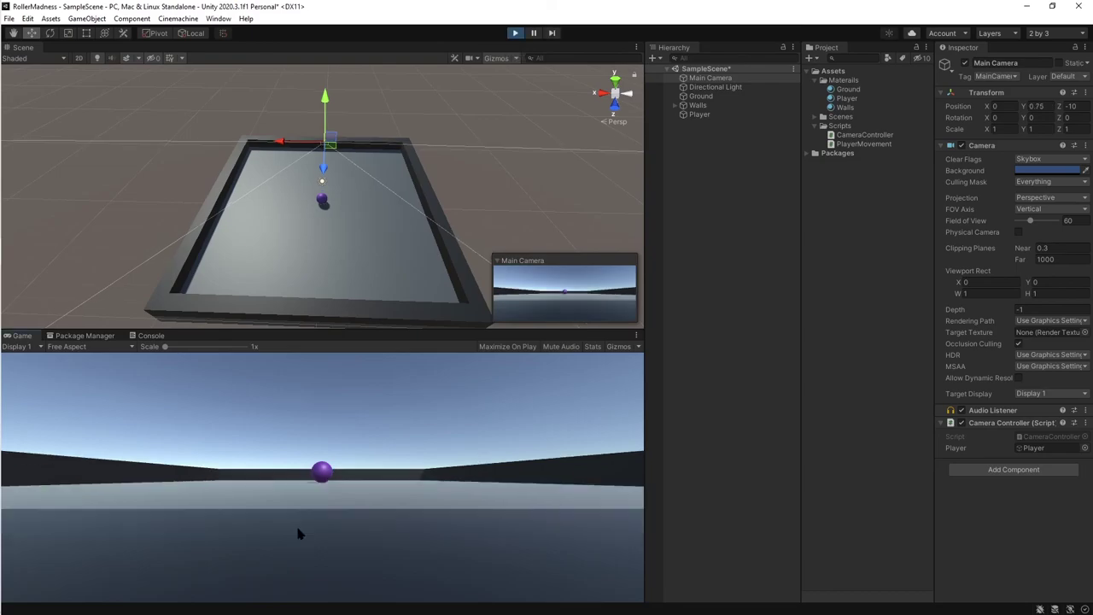
pyautogui.press('d')
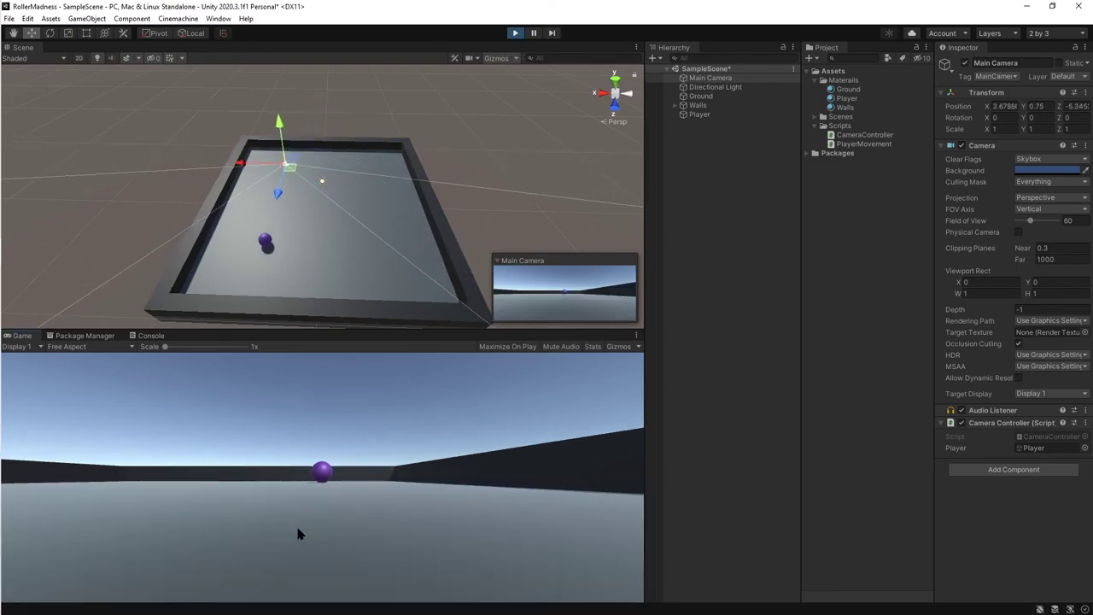
pyautogui.press('a')
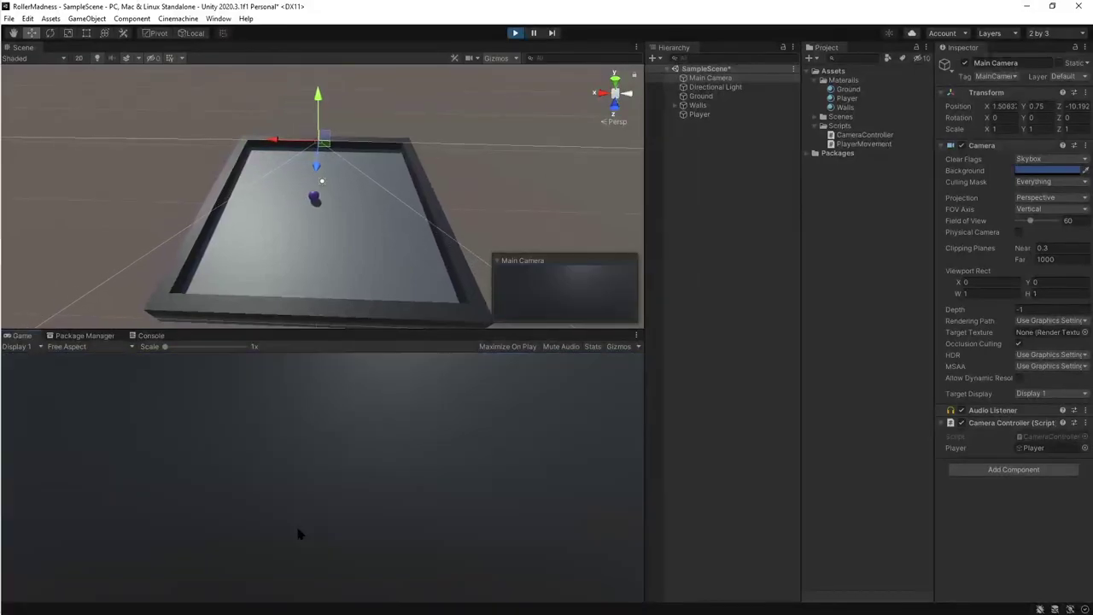
pyautogui.press('w')
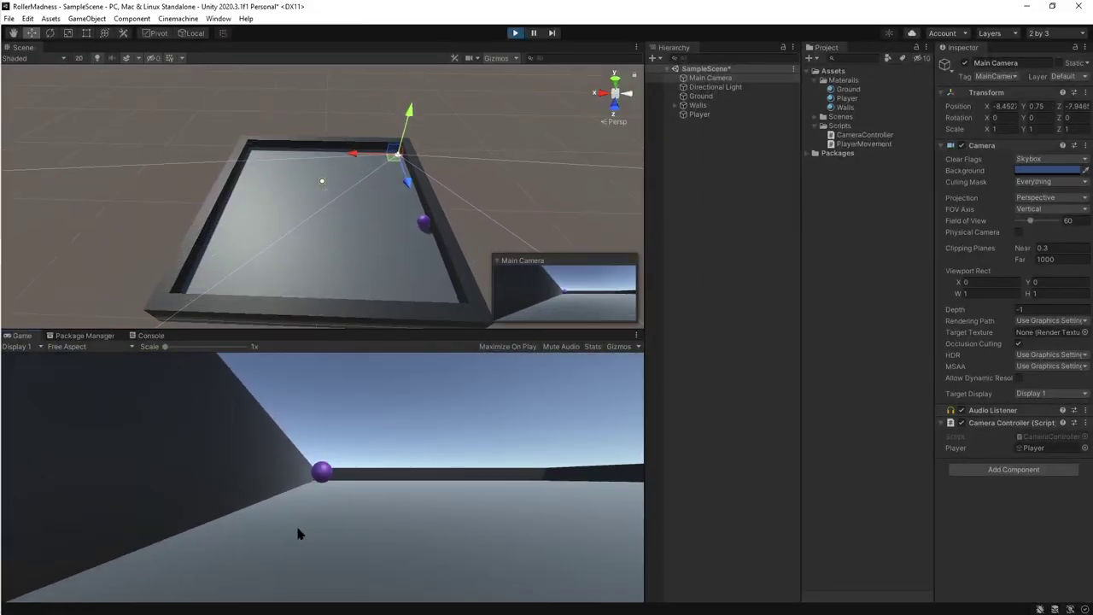
pyautogui.press('s')
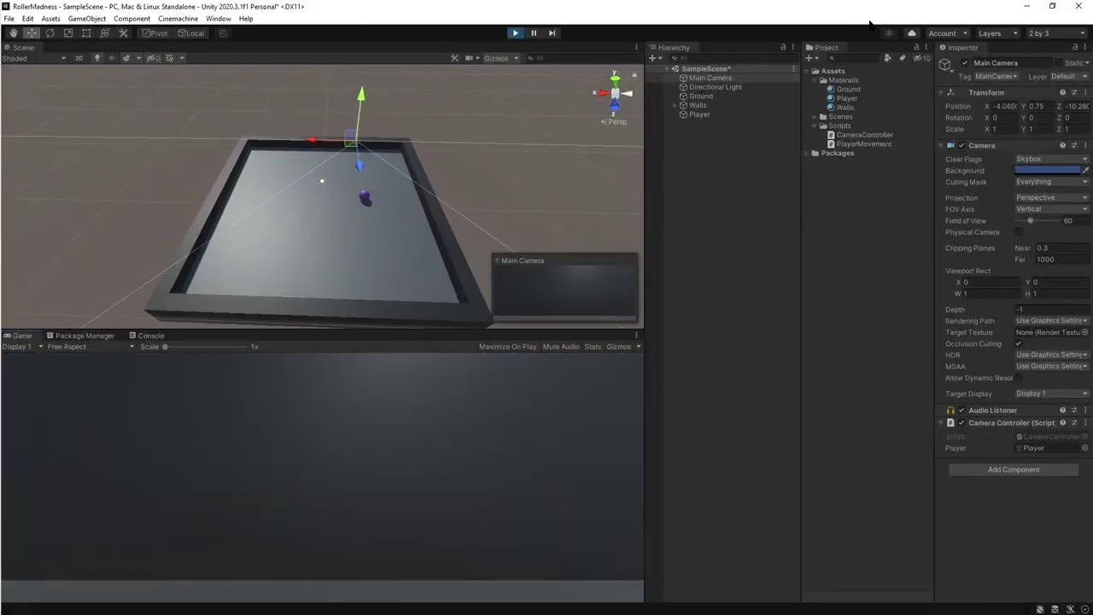
pyautogui.press('w')
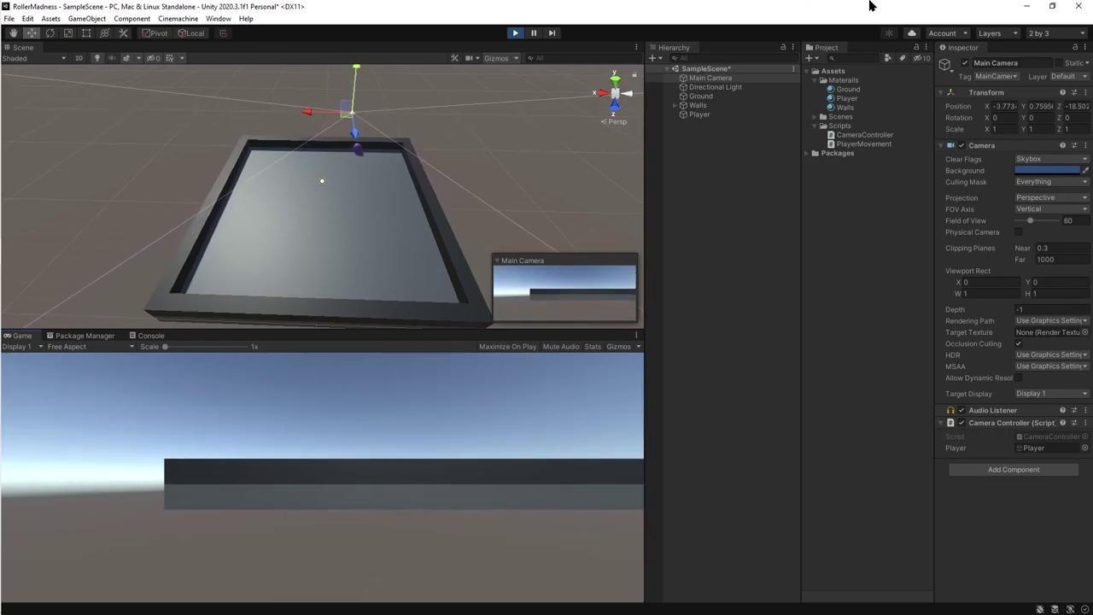
pyautogui.press('d')
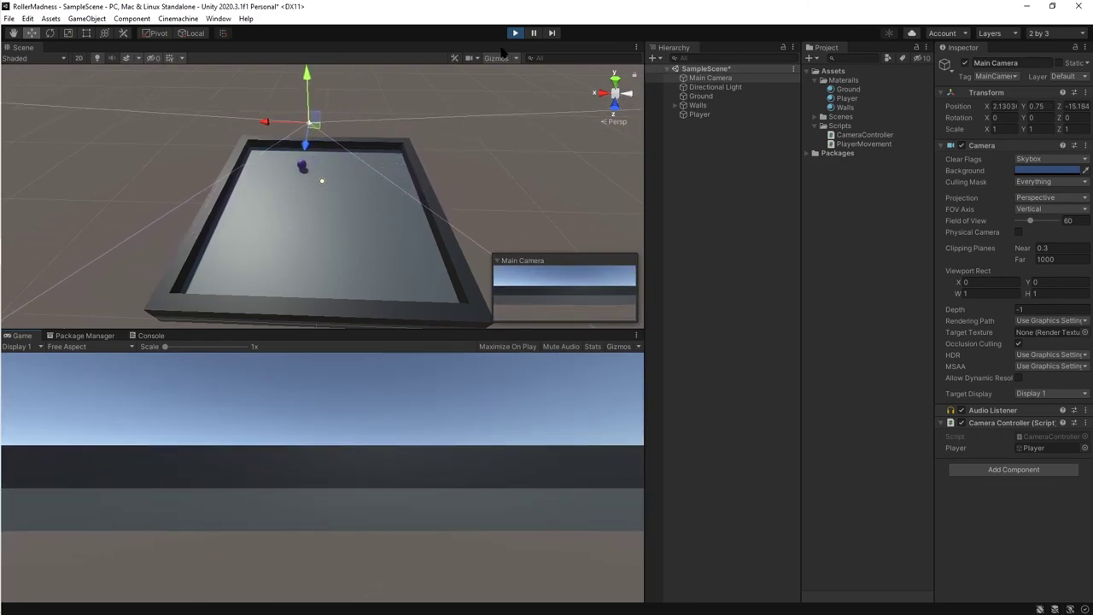
pyautogui.click(515, 32)
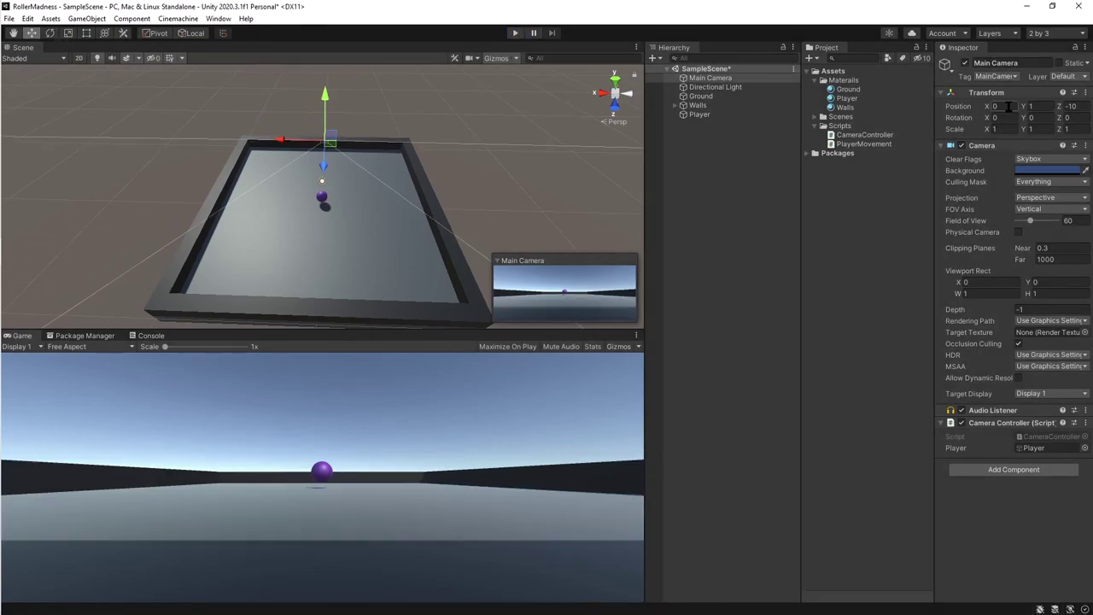
# Raise the Main Camera by setting its Transform Position Y to 5.
pyautogui.moveTo(1027, 106); pyautogui.dragTo(514, 113)
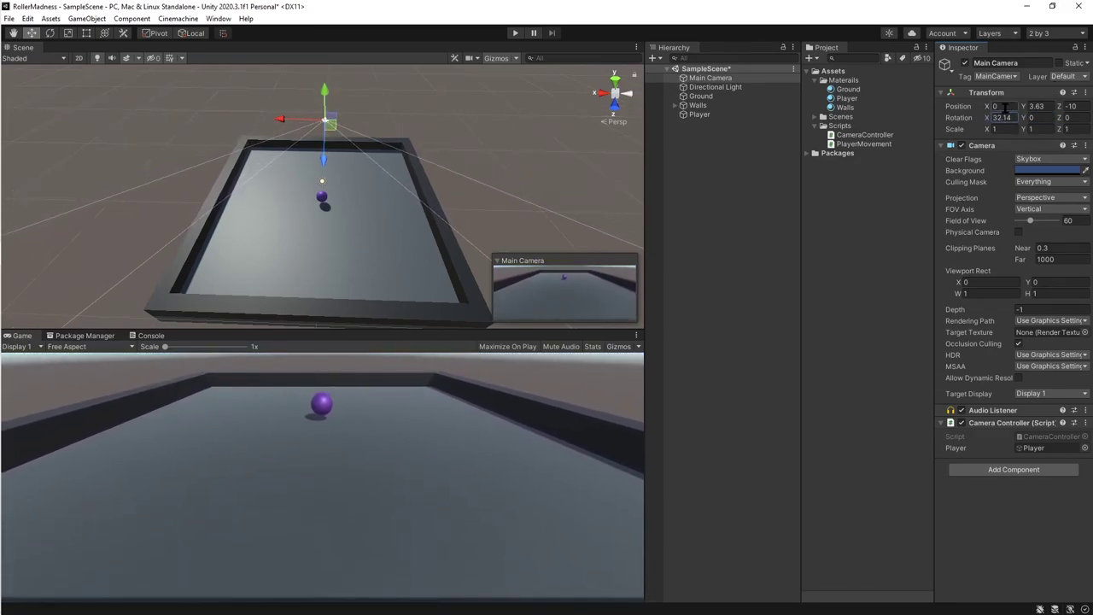
pyautogui.write('33')
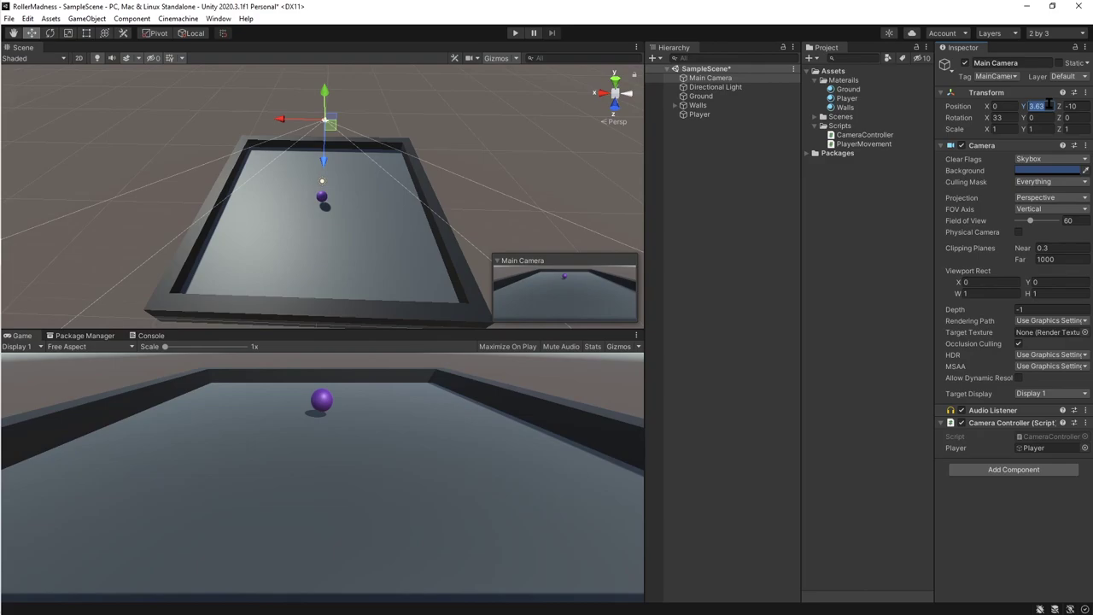
pyautogui.write('5')
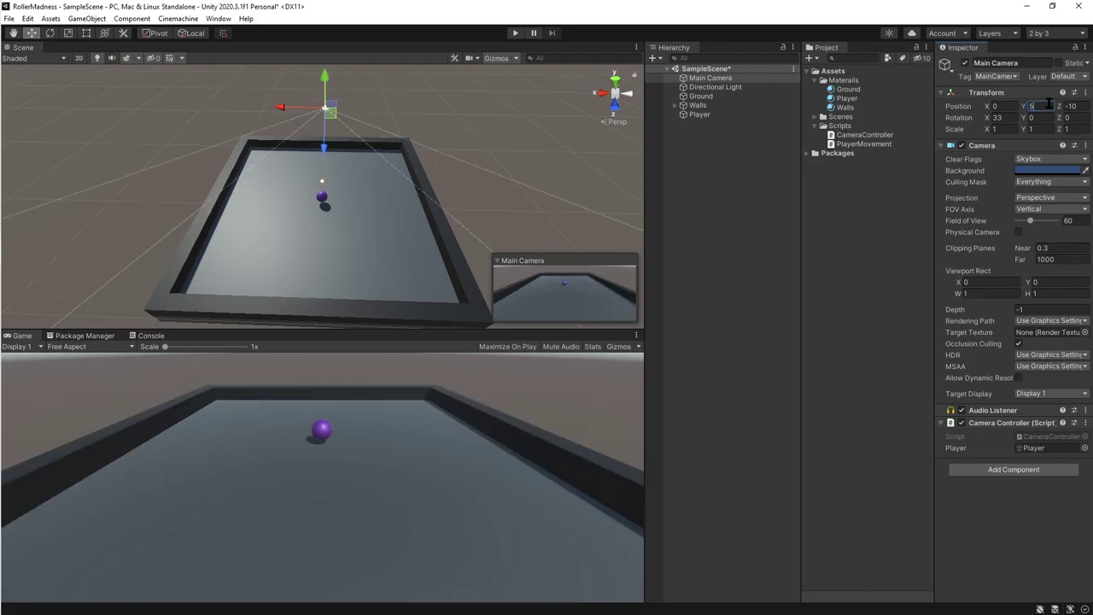
pyautogui.press('BackSpace')
pyautogui.write('10')
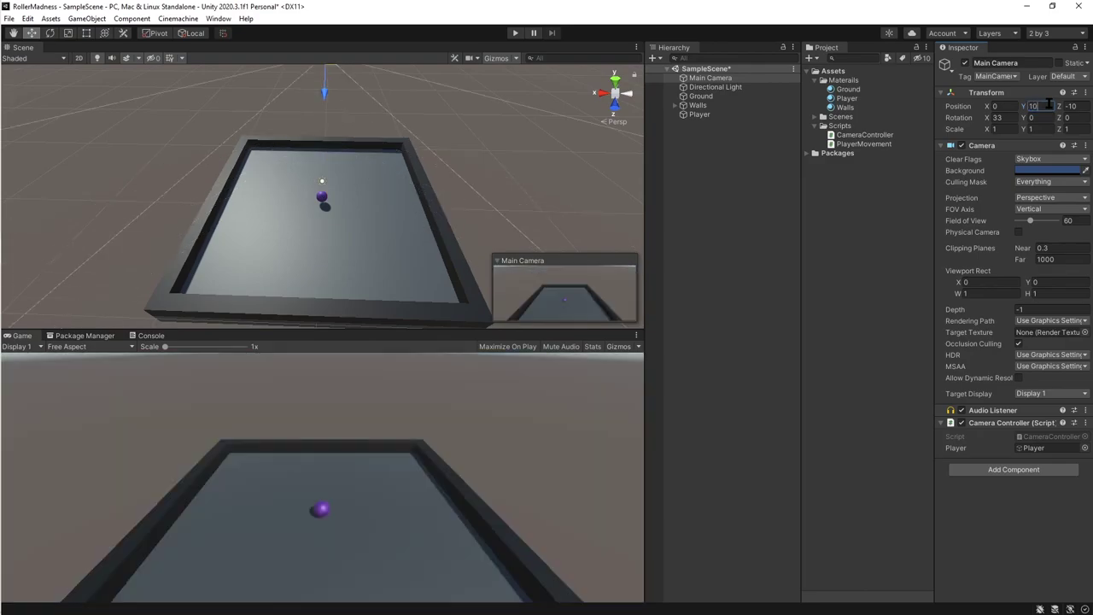
pyautogui.press('BackSpace')
pyautogui.press('BackSpace')
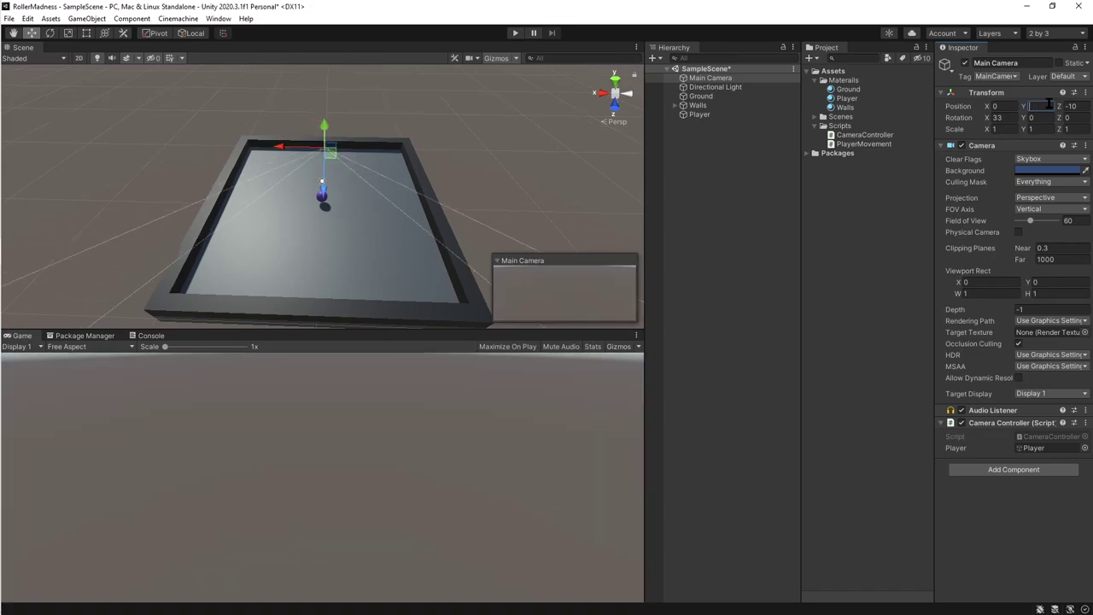
pyautogui.write('5')
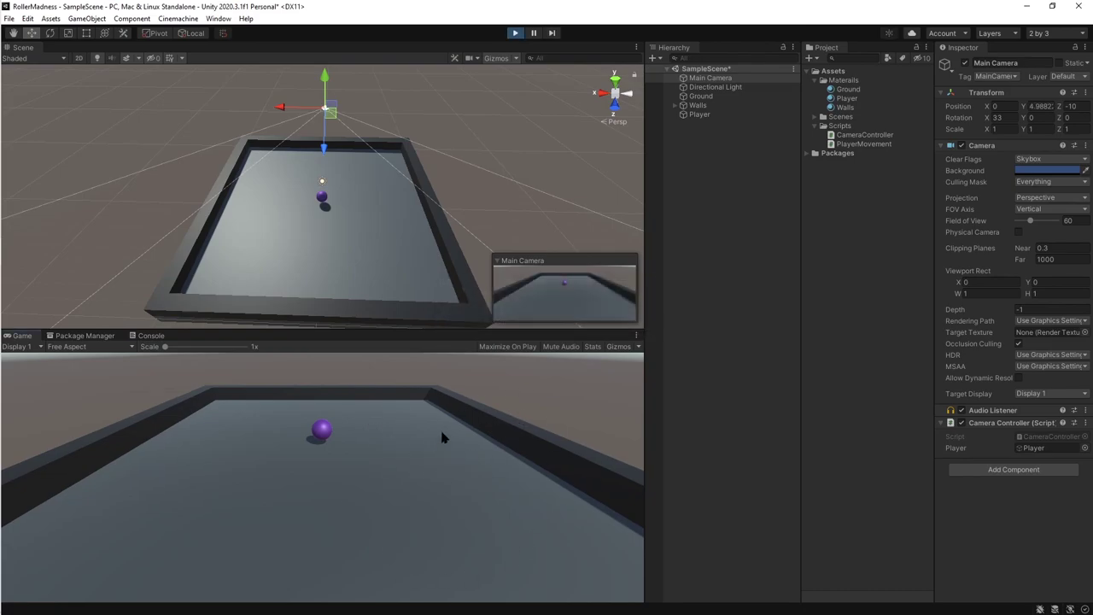
# Roll the ball forward, back, left and right around the arena to check the tilted camera follows it.
pyautogui.press('w')
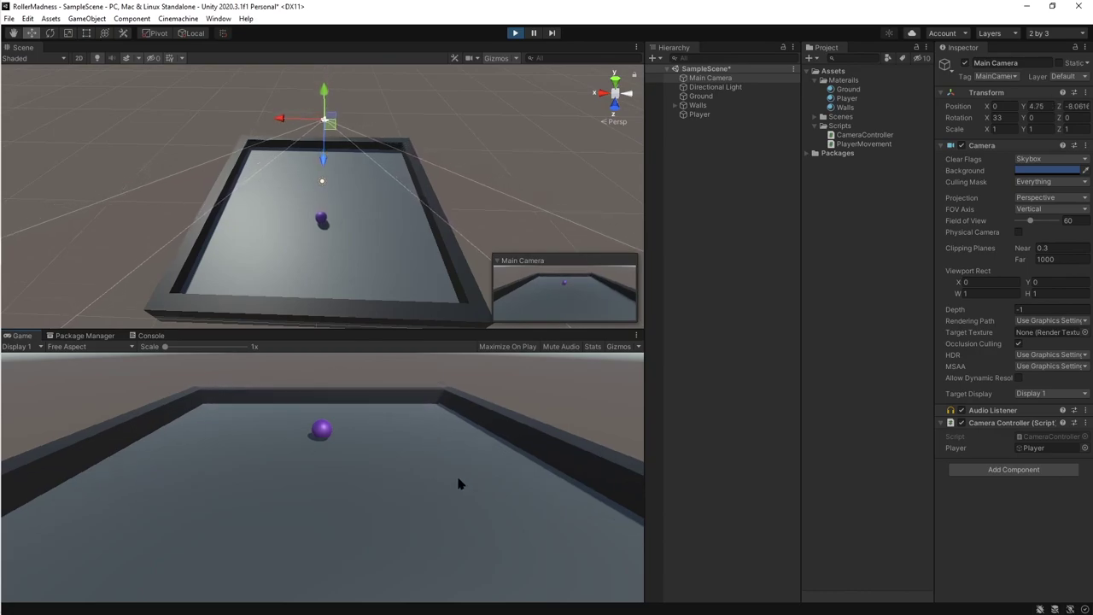
pyautogui.press('a')
pyautogui.press('s')
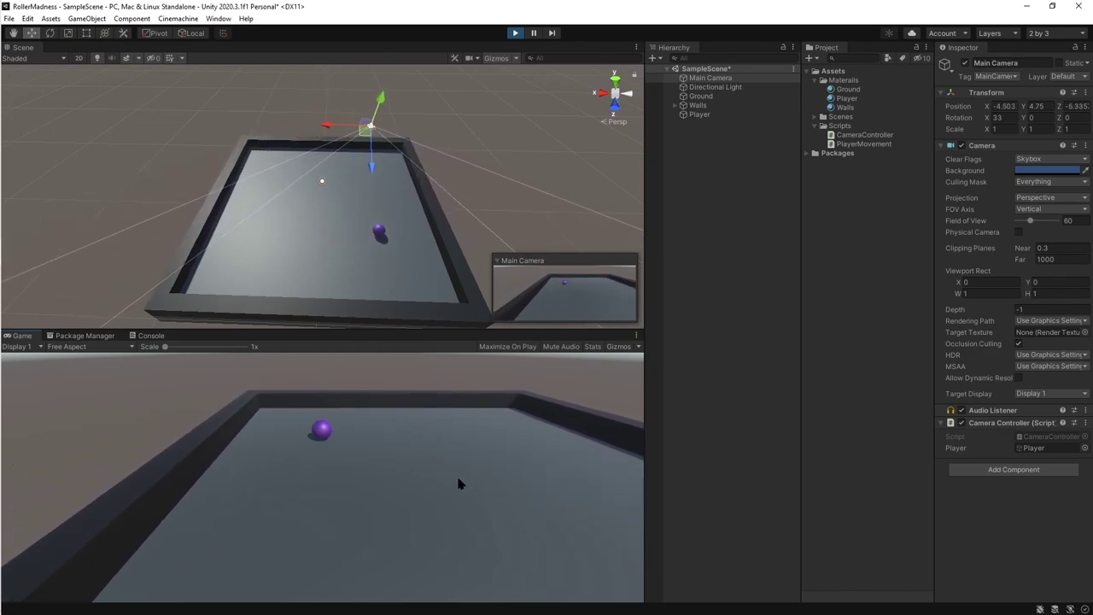
pyautogui.press('d')
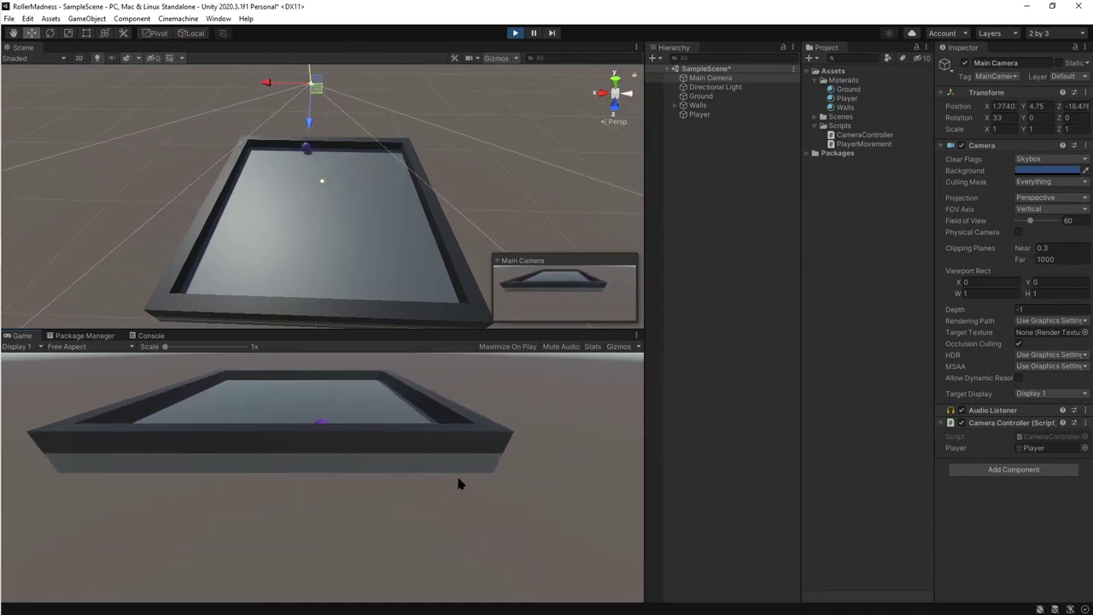
pyautogui.press('w')
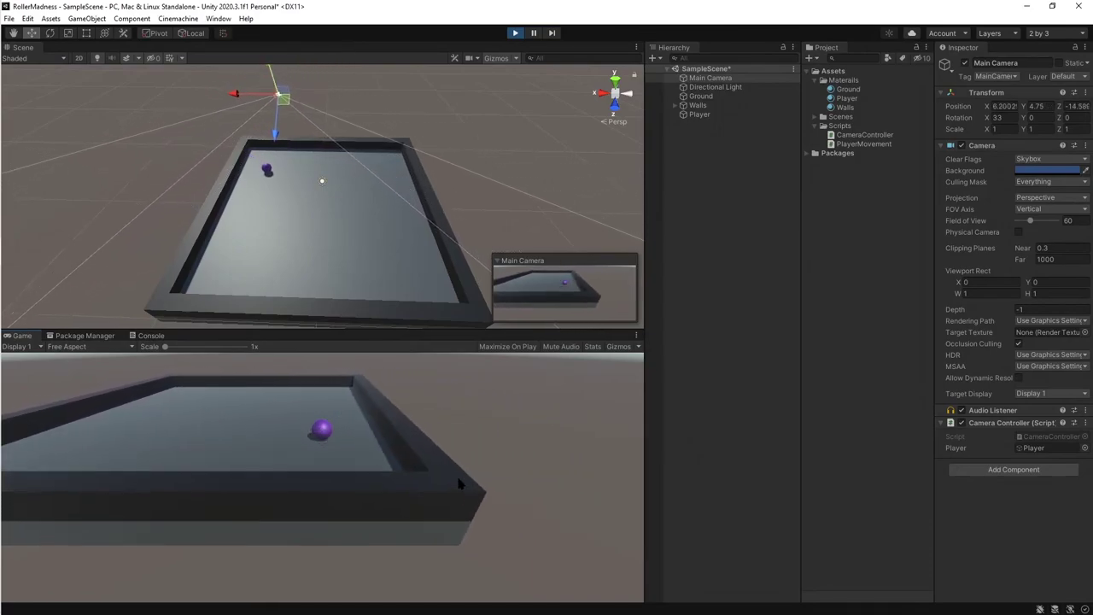
pyautogui.press('w')
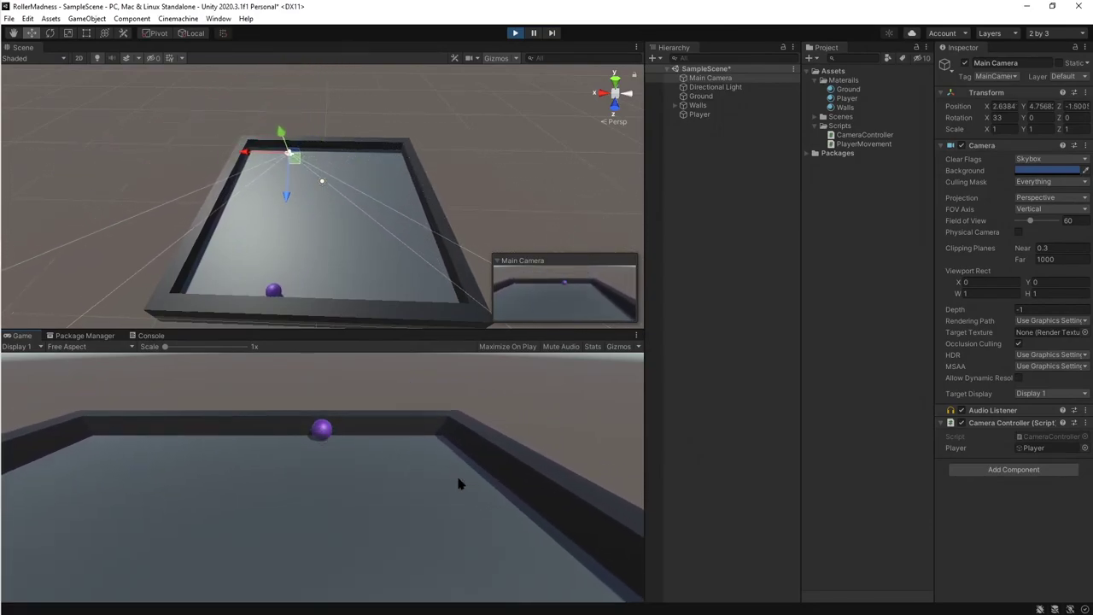
pyautogui.press('s')
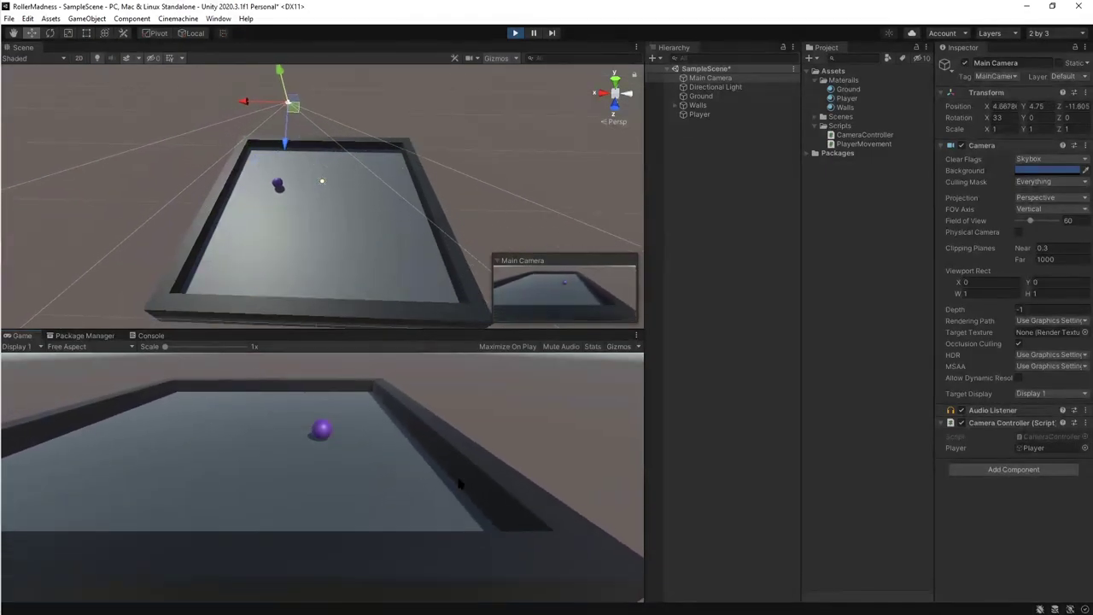
pyautogui.press('a')
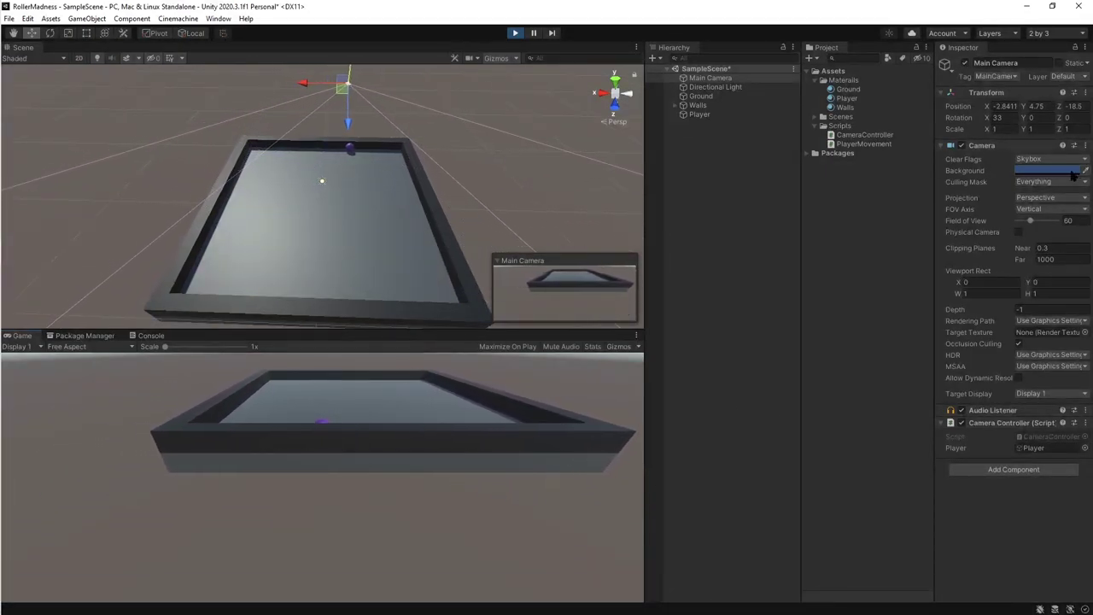
pyautogui.press('d')
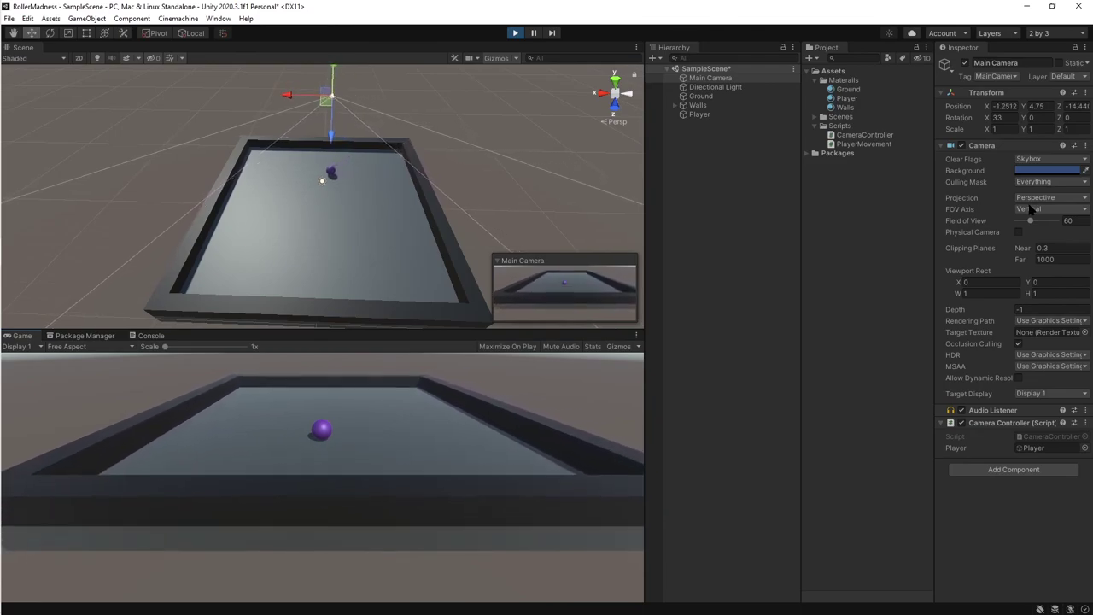
# Try different Main Camera Field of View values during play, ending at 80.
pyautogui.moveTo(1029, 220); pyautogui.dragTo(1073, 218)
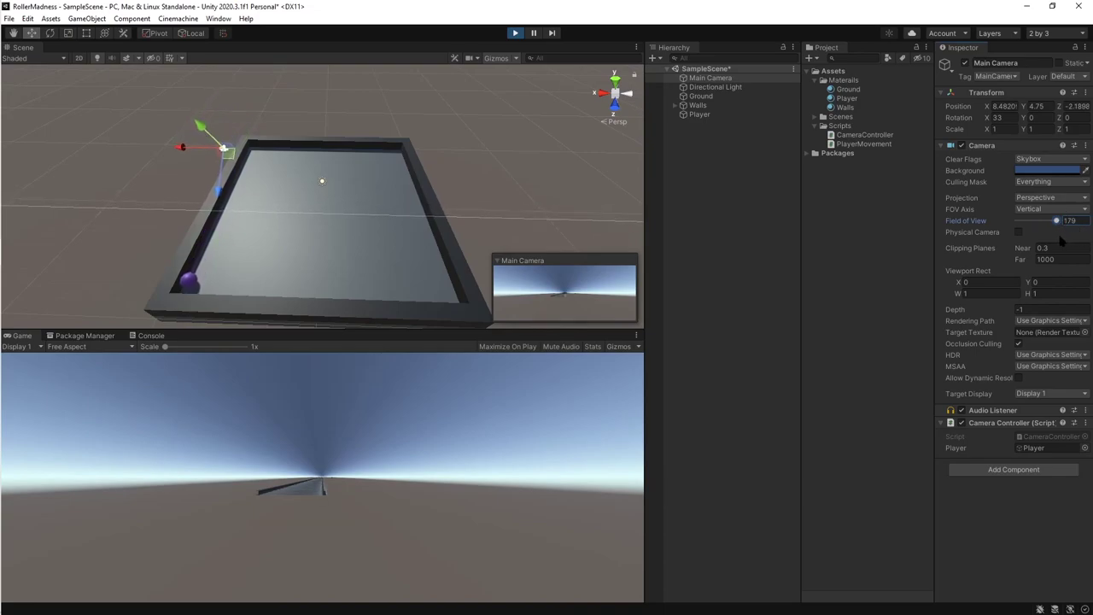
pyautogui.click(1034, 220)
pyautogui.moveTo(1035, 238)
pyautogui.mouseDown()
pyautogui.moveTo(1065, 236)
pyautogui.moveTo(1034, 236)
pyautogui.mouseUp()
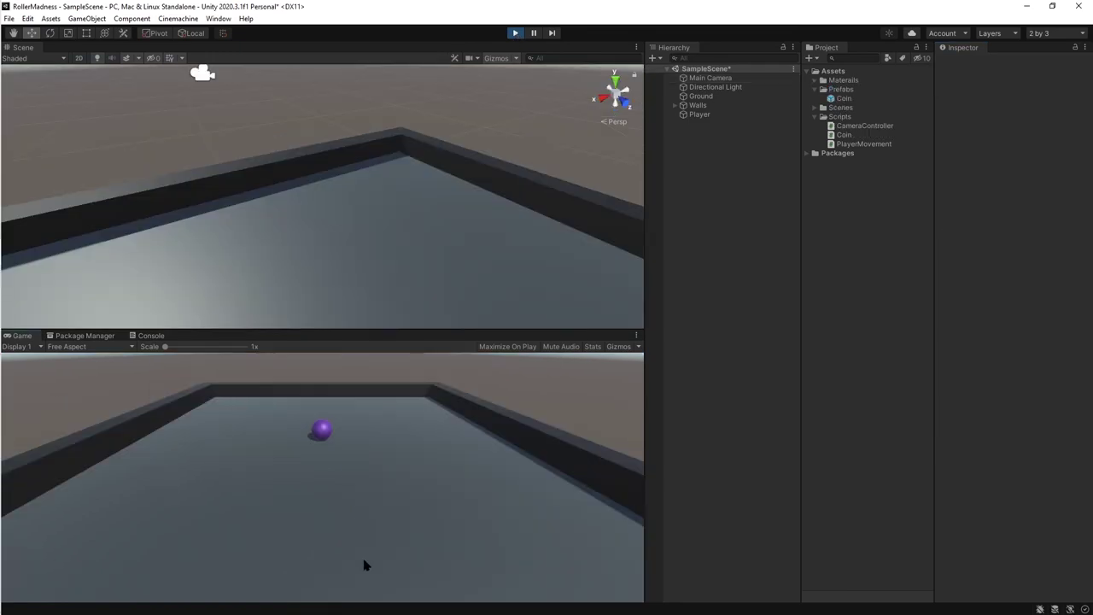
# Roll the ball to the far corner, back toward the camera, and to the left and right walls.
pyautogui.press('Down')
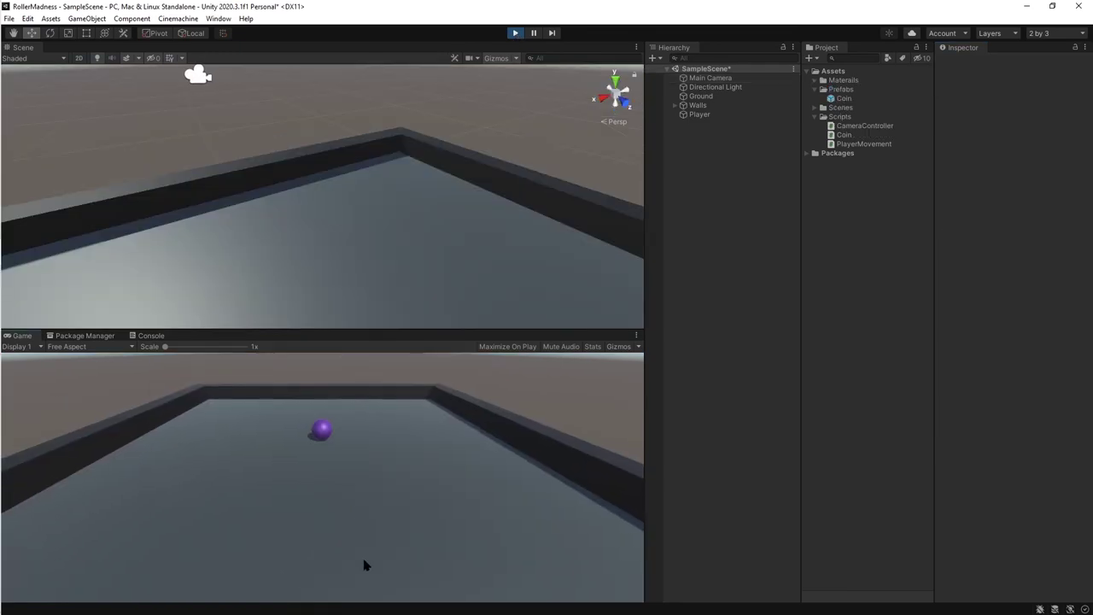
pyautogui.press('Up')
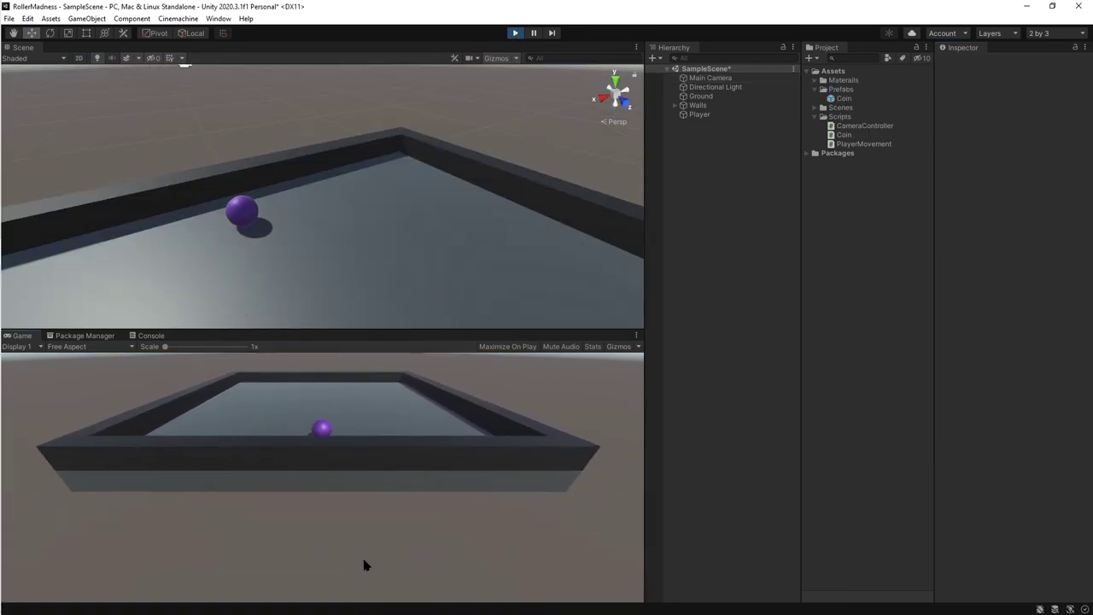
pyautogui.press('Down')
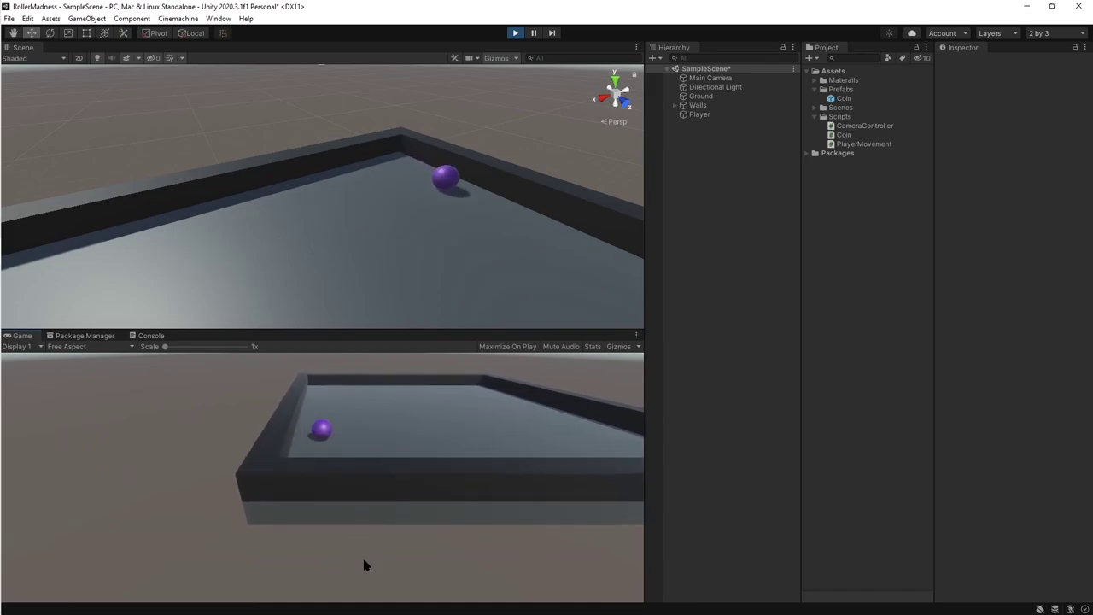
pyautogui.press('Left')
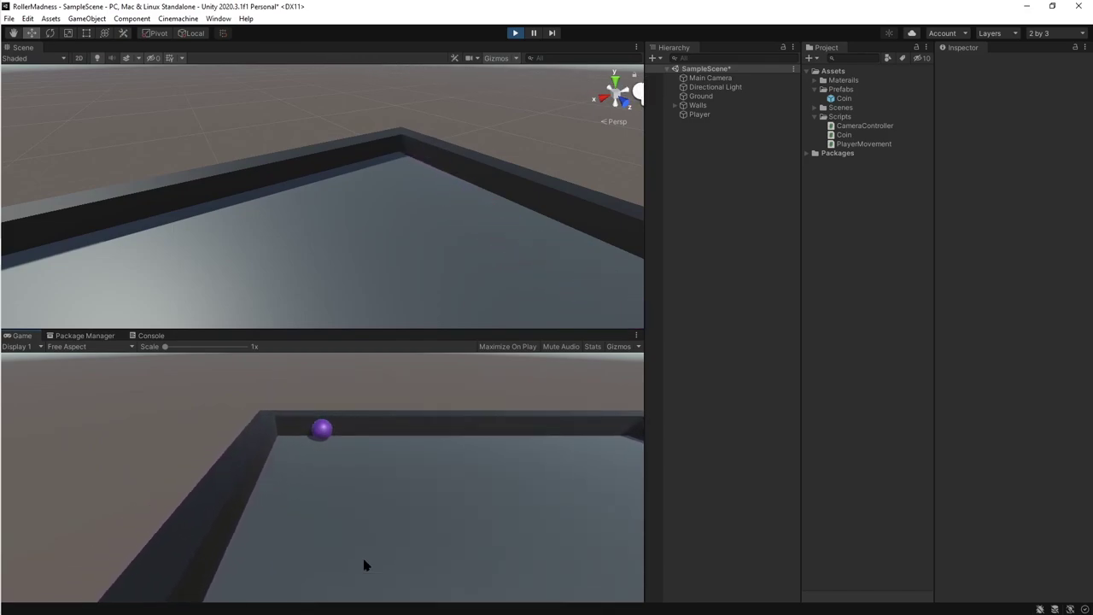
pyautogui.press('Right')
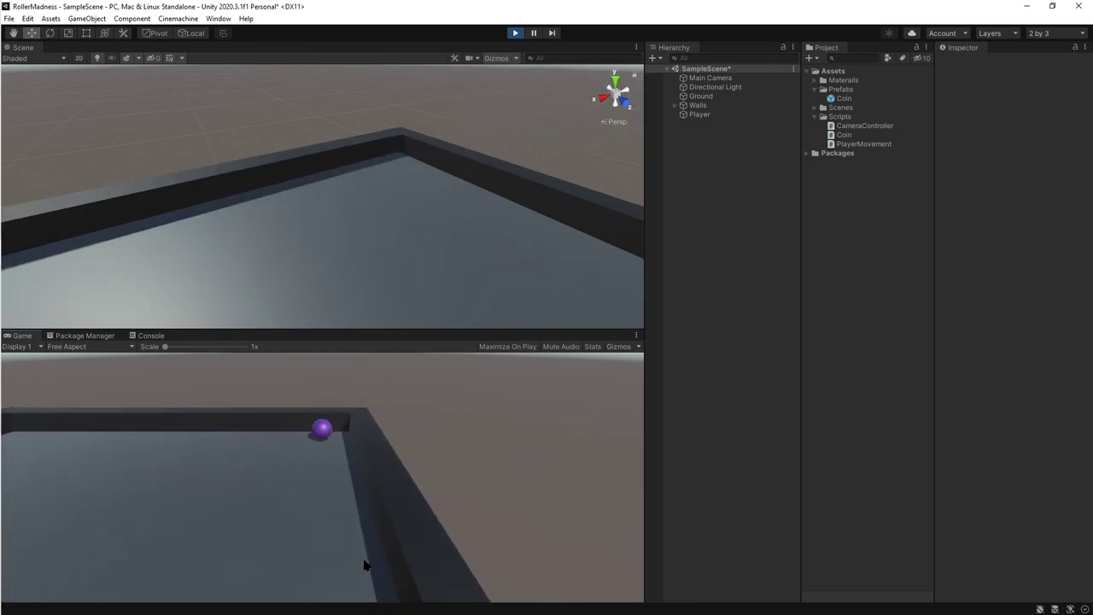